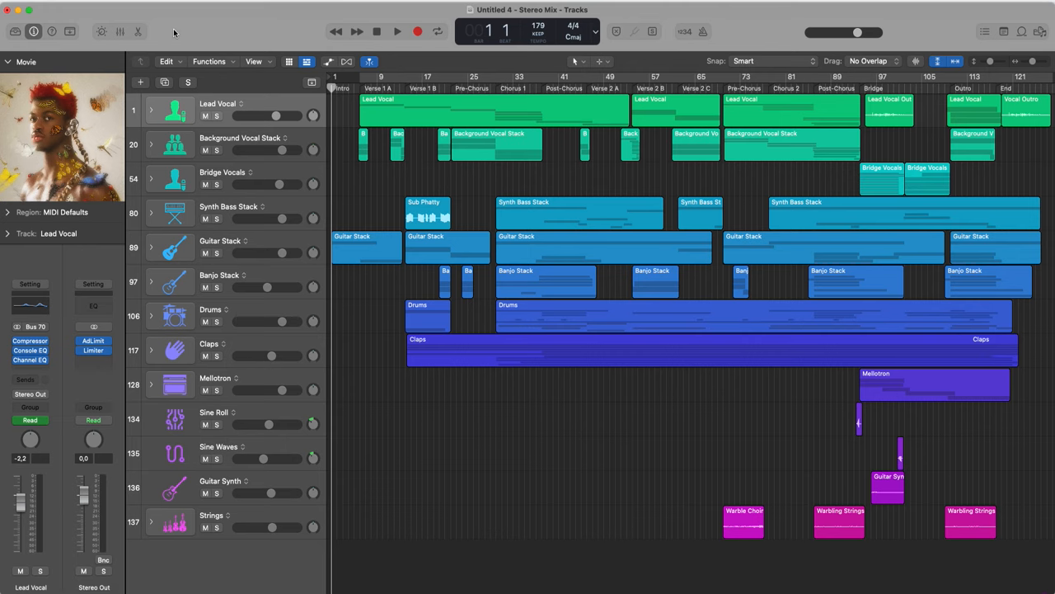
# Step: Open the Advanced page of the application settings
pyautogui.click(58, 1)
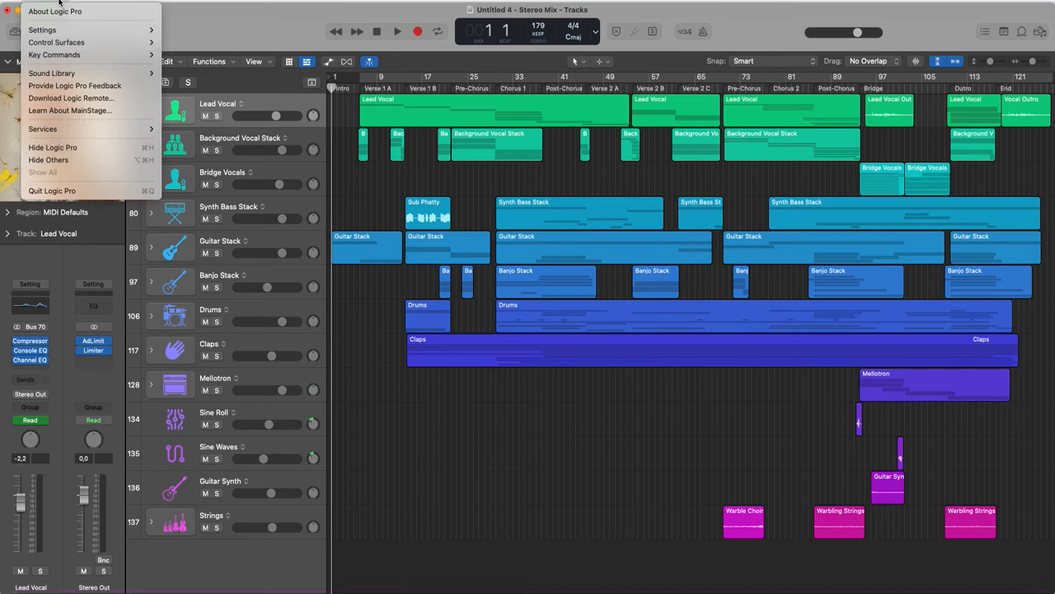
pyautogui.click(249, 29)
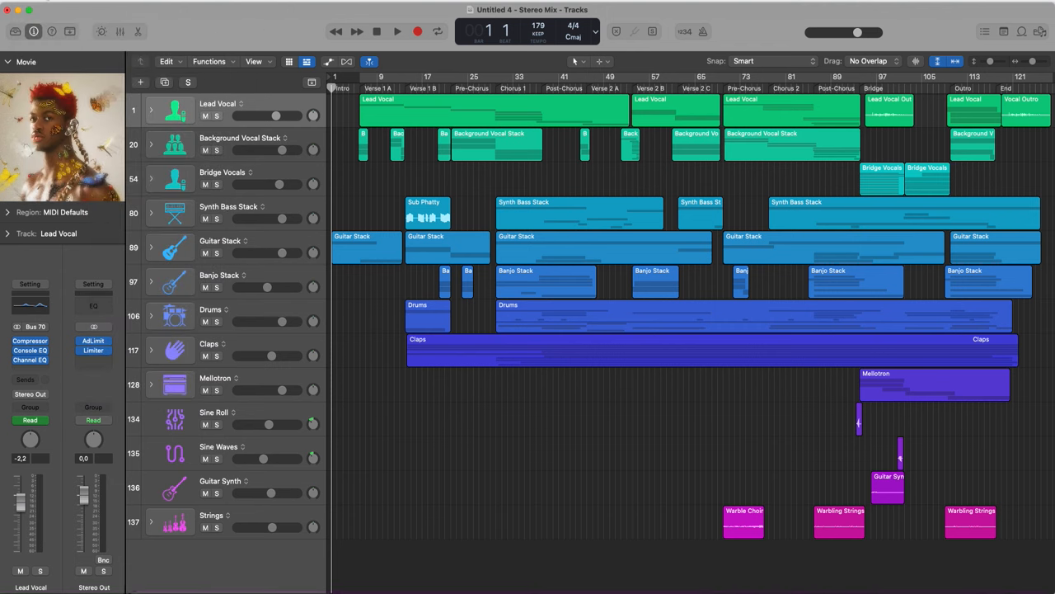
pyautogui.click(45, 1)
pyautogui.moveTo(54, 74)
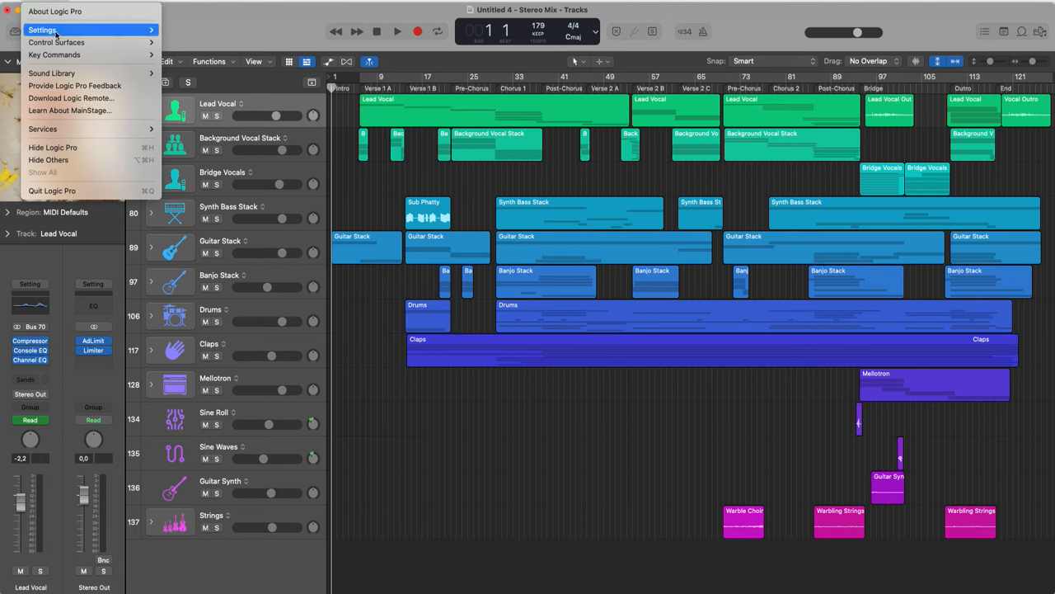
pyautogui.moveTo(55, 32)
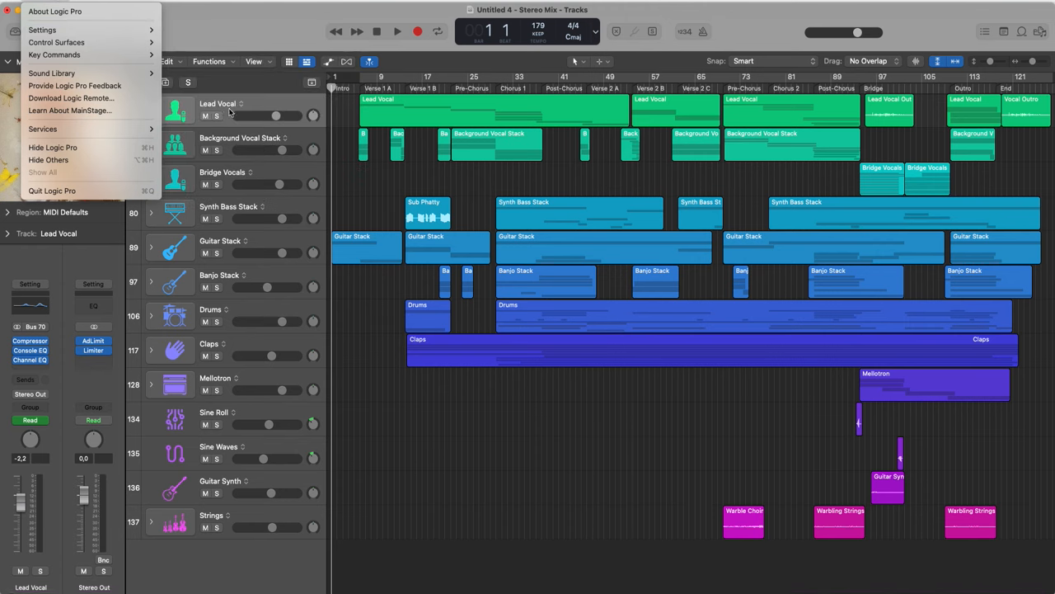
pyautogui.click(196, 142)
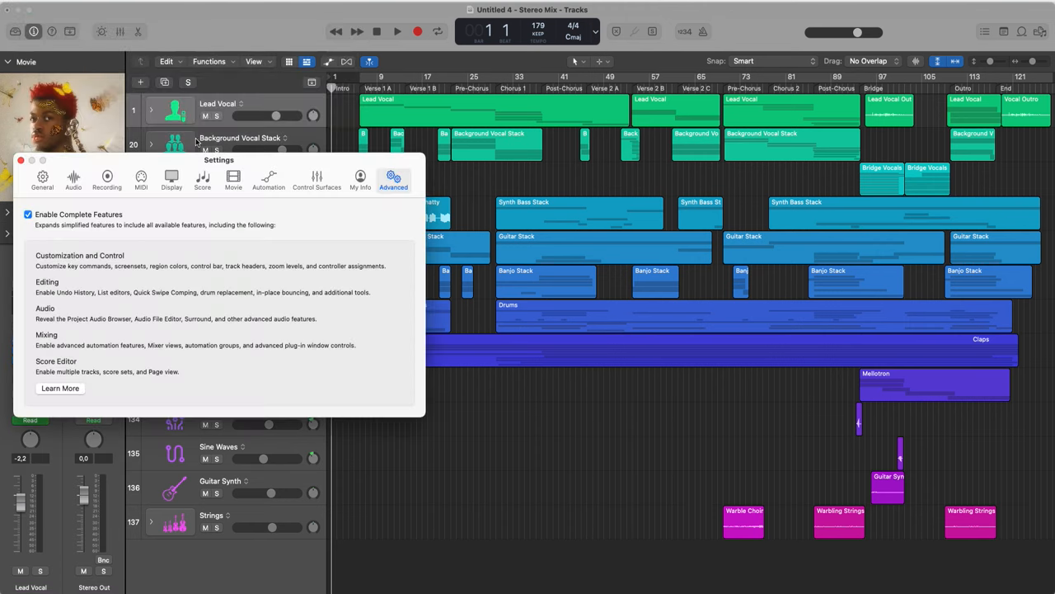
# Step: Switch Enable Complete Features off and back on, accepting the advanced features notice, and close the settings
pyautogui.click(29, 215)
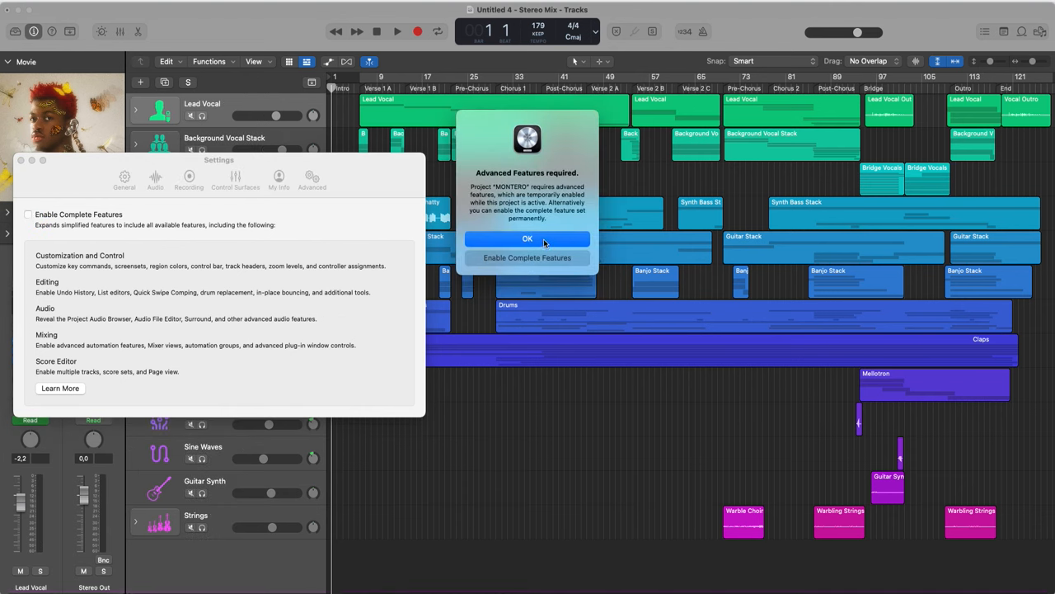
pyautogui.press('Return')
pyautogui.click(29, 214)
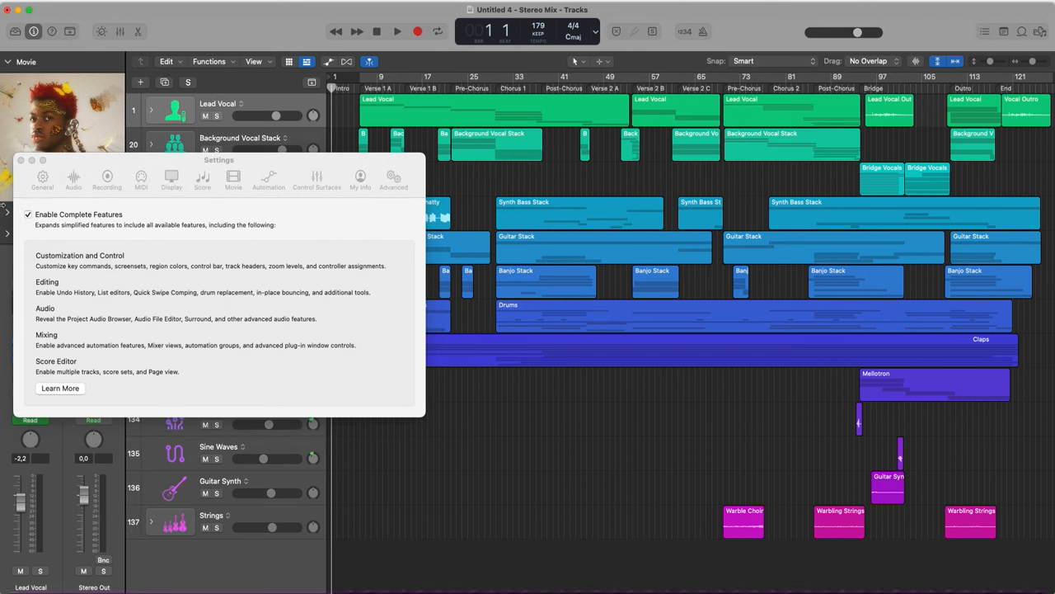
pyautogui.click(29, 215)
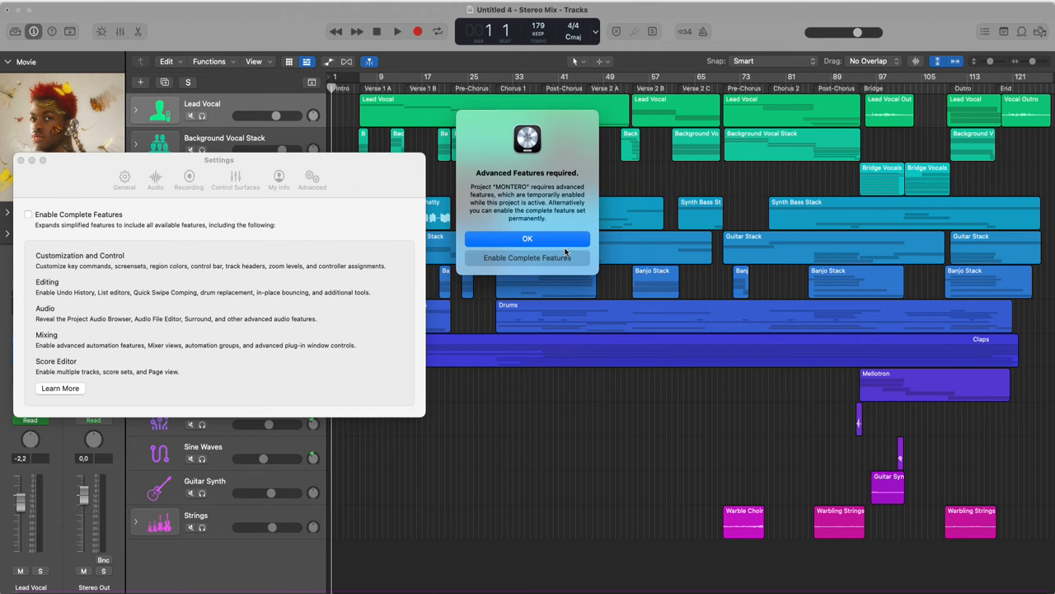
pyautogui.click(561, 240)
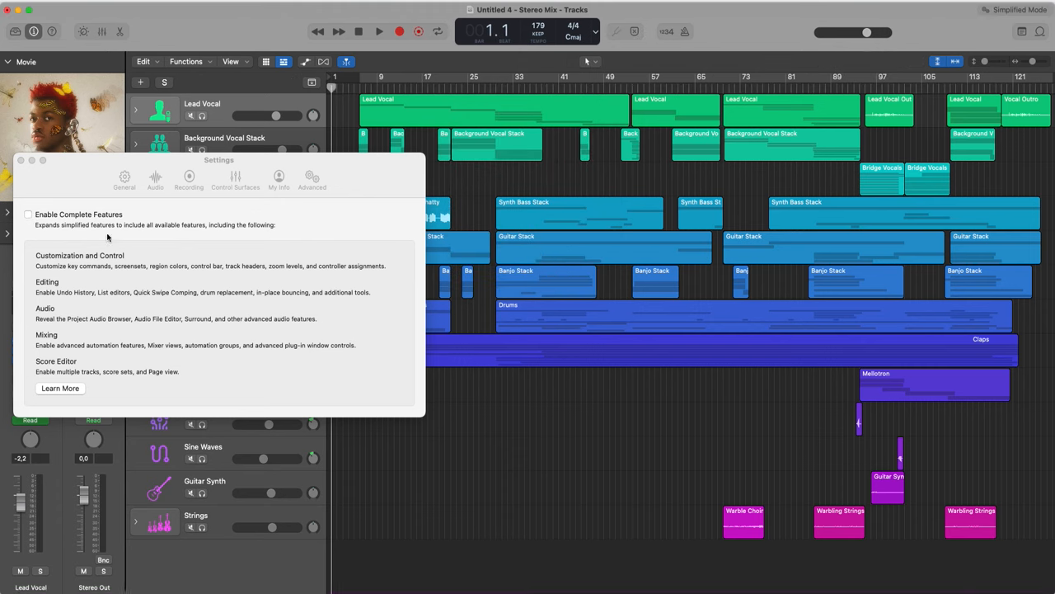
pyautogui.click(29, 215)
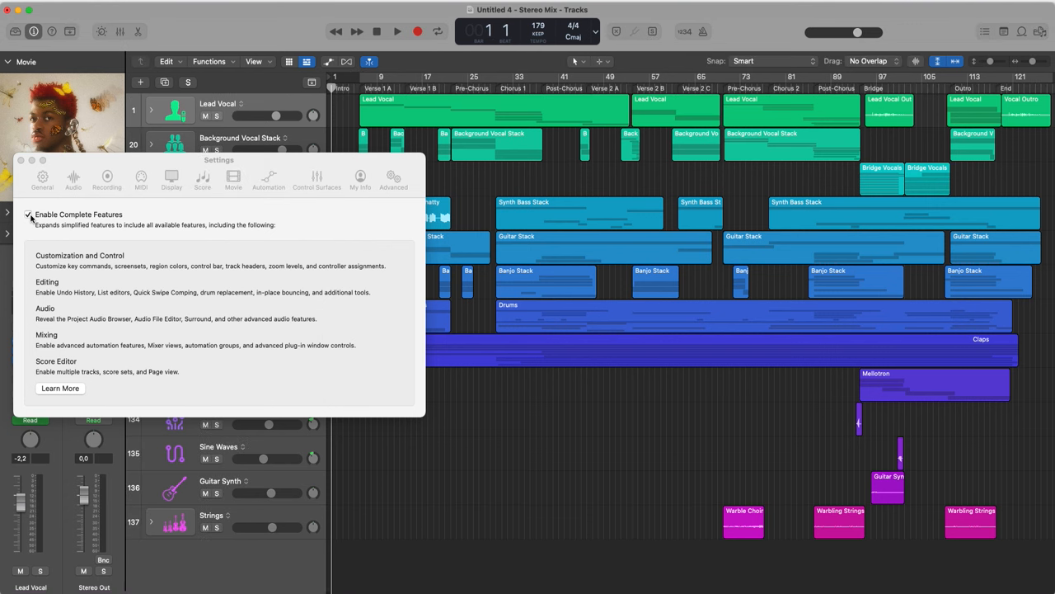
pyautogui.click(21, 160)
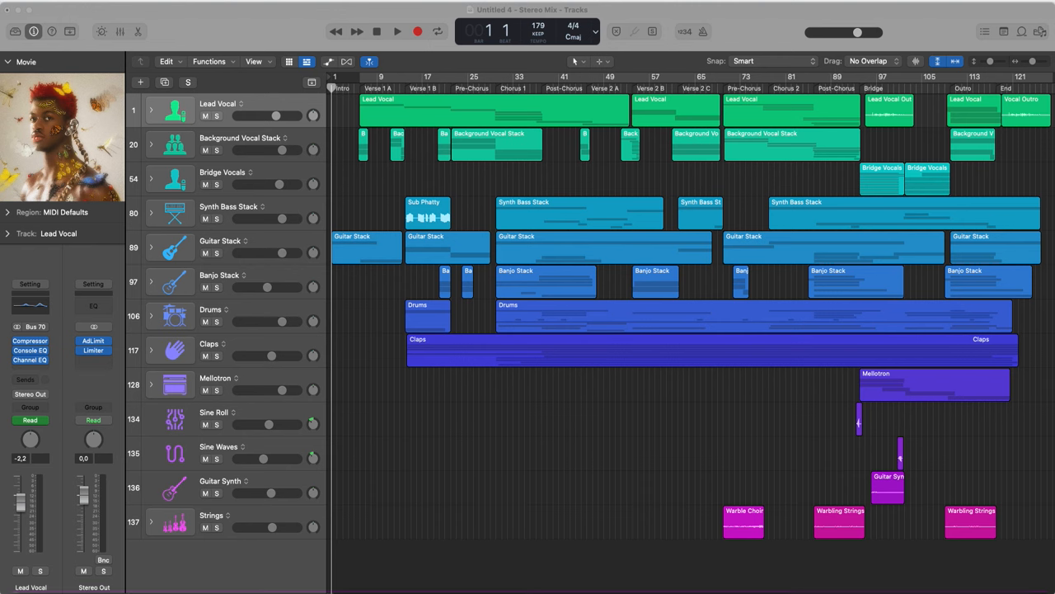
# Step: Bring up the Mac keyboard pictures and examine where the Shift, Control, Option and Command keys are on each layout
pyautogui.moveTo(452, 495); pyautogui.dragTo(427, 51)
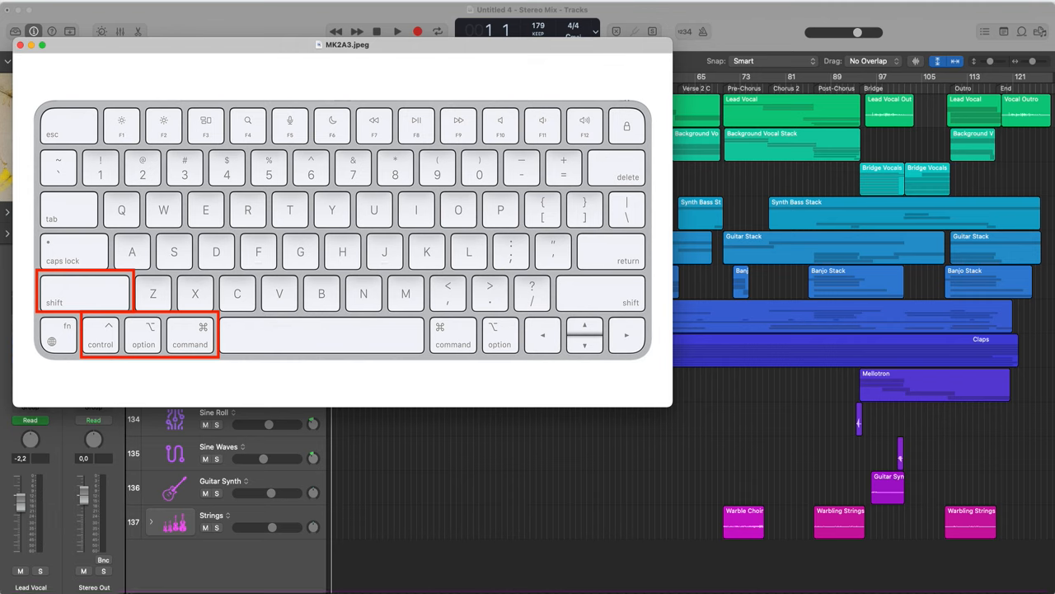
pyautogui.press('super+Tab')
pyautogui.press('super+Tab')
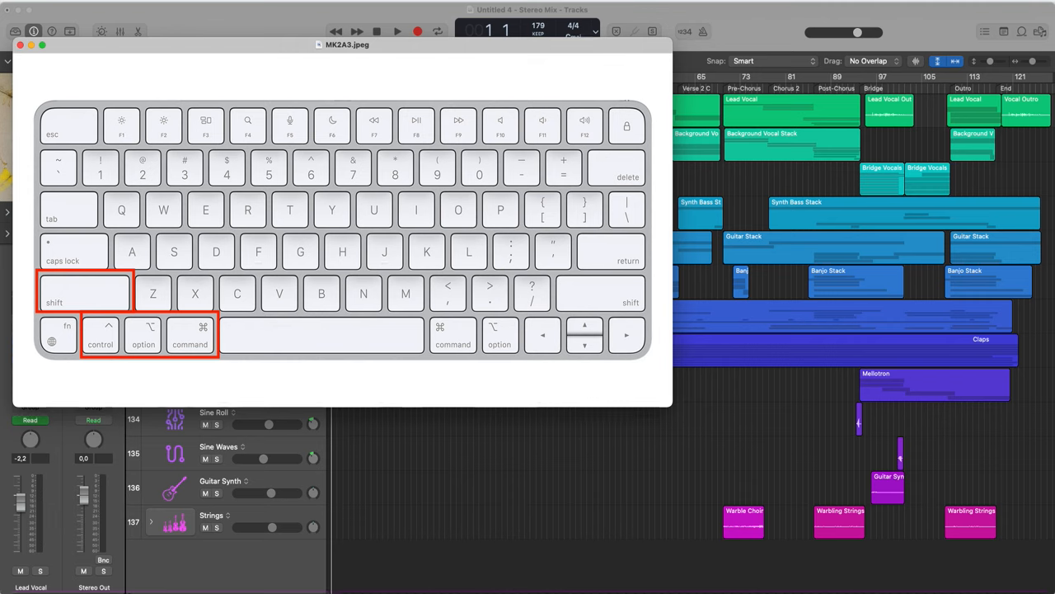
pyautogui.press('super+Tab')
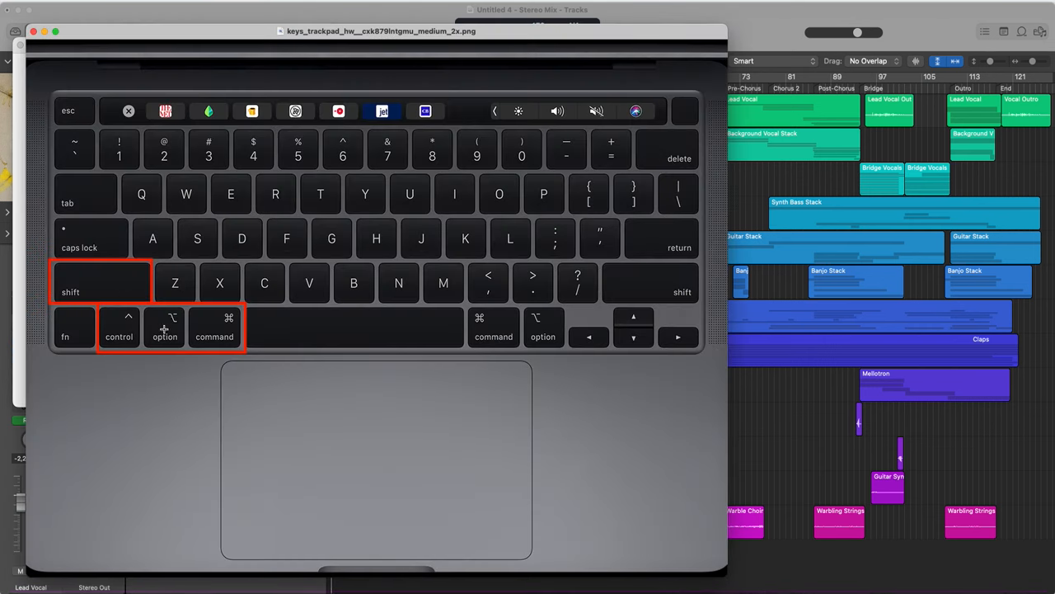
pyautogui.press('super+Tab')
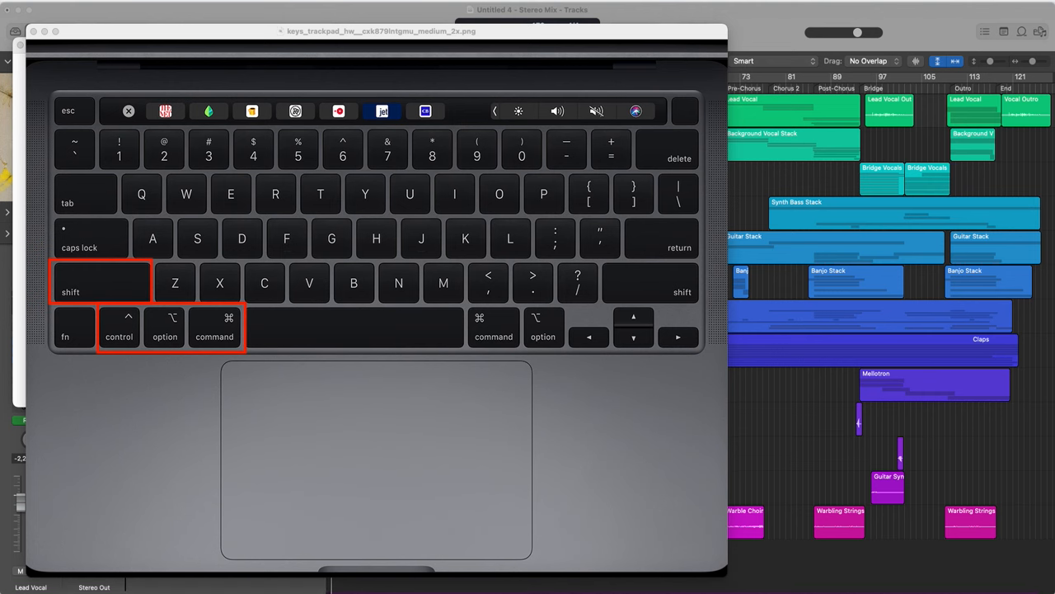
pyautogui.moveTo(333, 592); pyautogui.dragTo(328, 50)
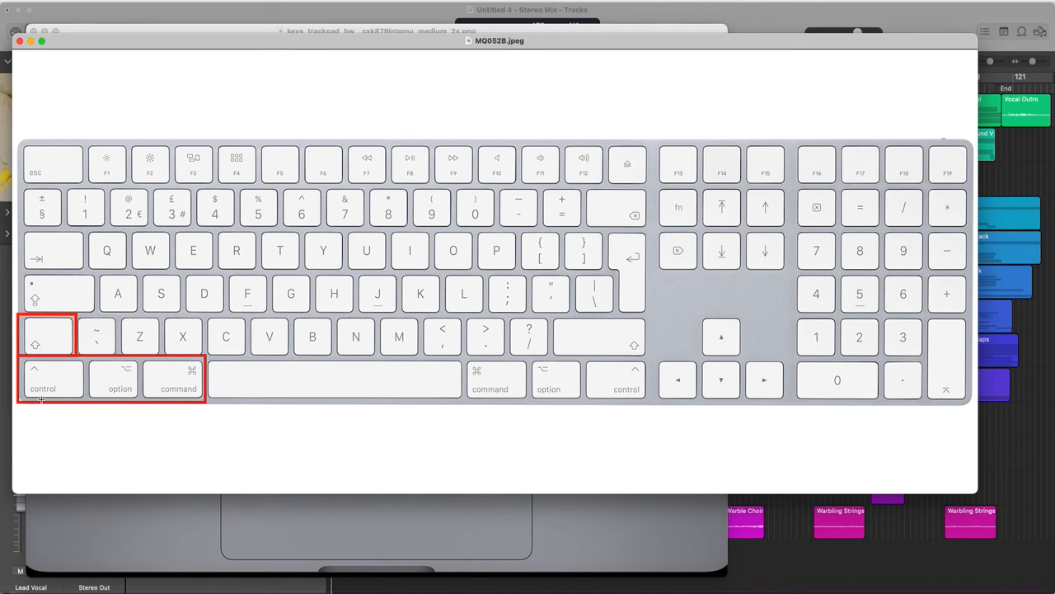
pyautogui.moveTo(233, 38); pyautogui.dragTo(396, 34)
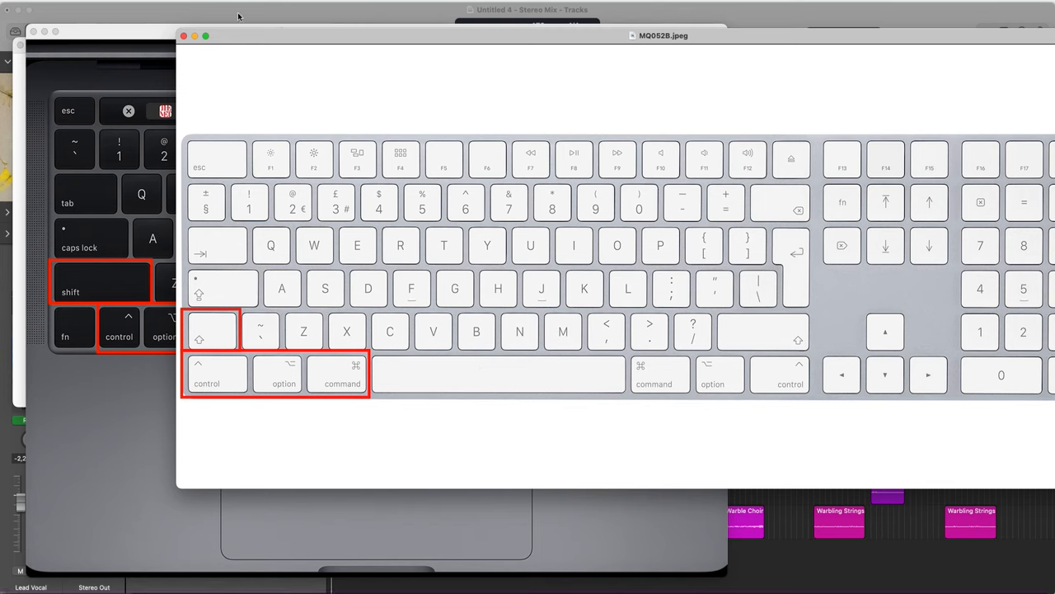
# Step: Close all keyboard pictures and switch back to the Logic Pro project
pyautogui.click(183, 36)
pyautogui.press('super+w')
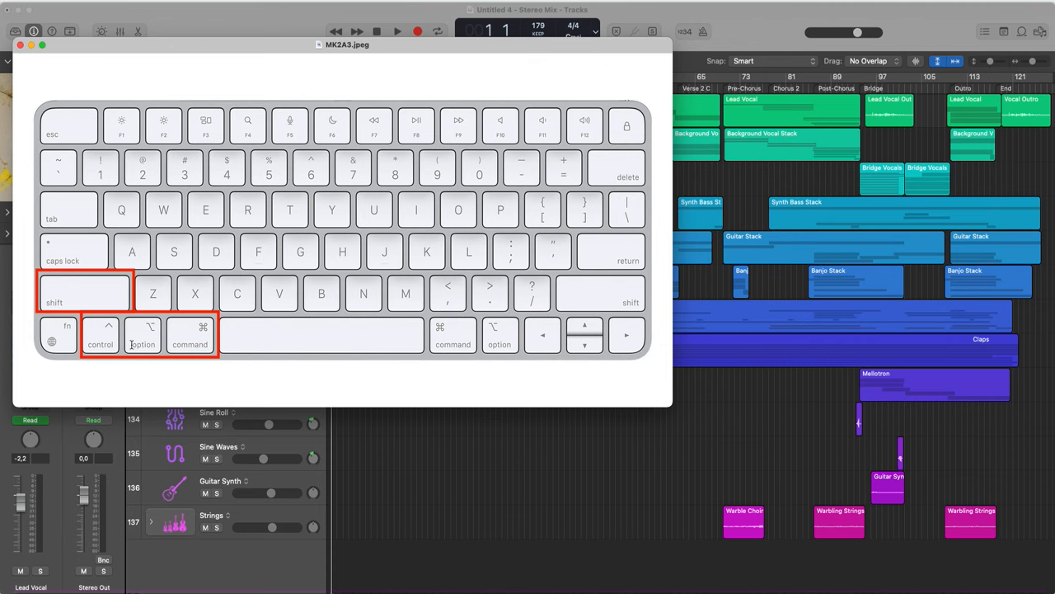
pyautogui.click(20, 47)
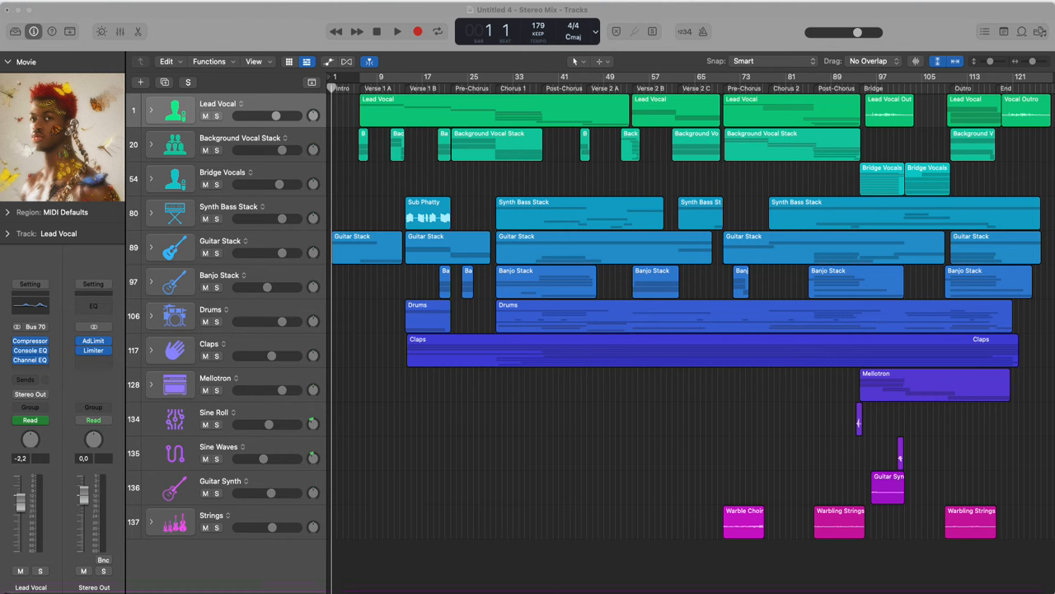
pyautogui.click(521, 418)
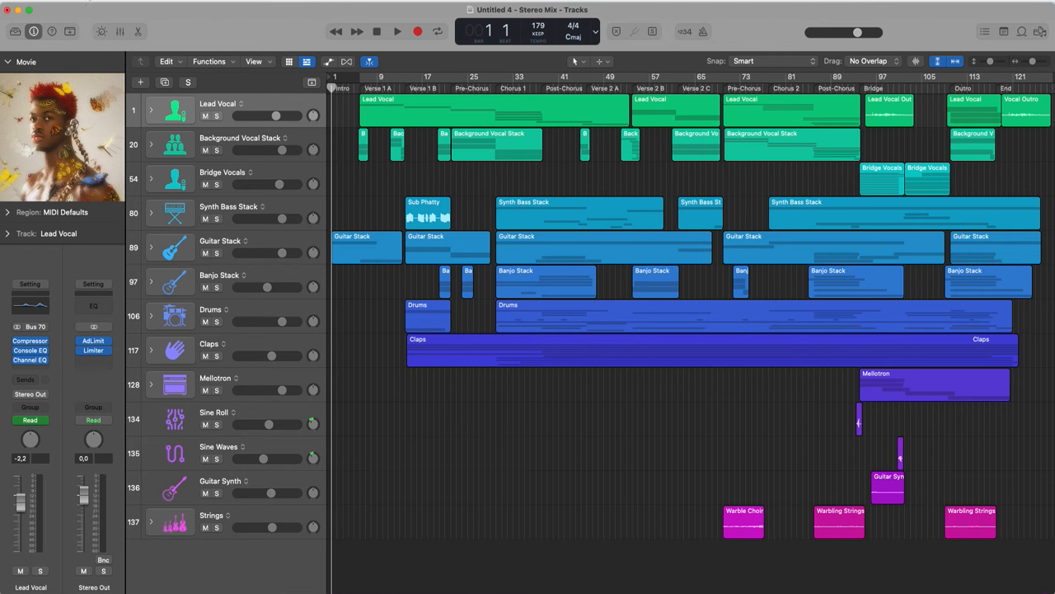
# Step: Start saving the project under the name "Demo Test Destroy" with the Desktop as its location
pyautogui.click(85, 0)
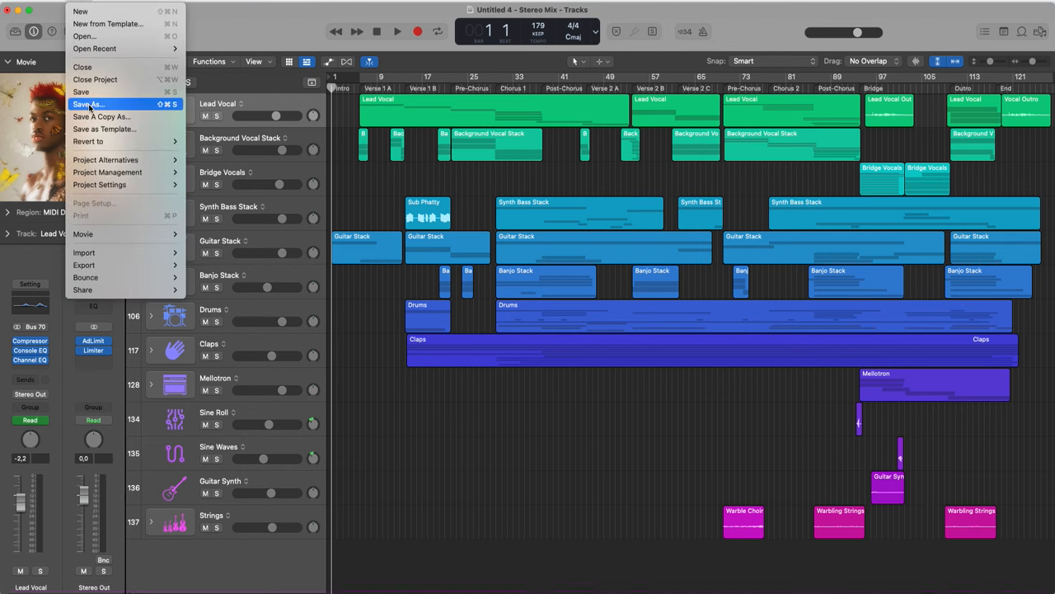
pyautogui.click(554, 417)
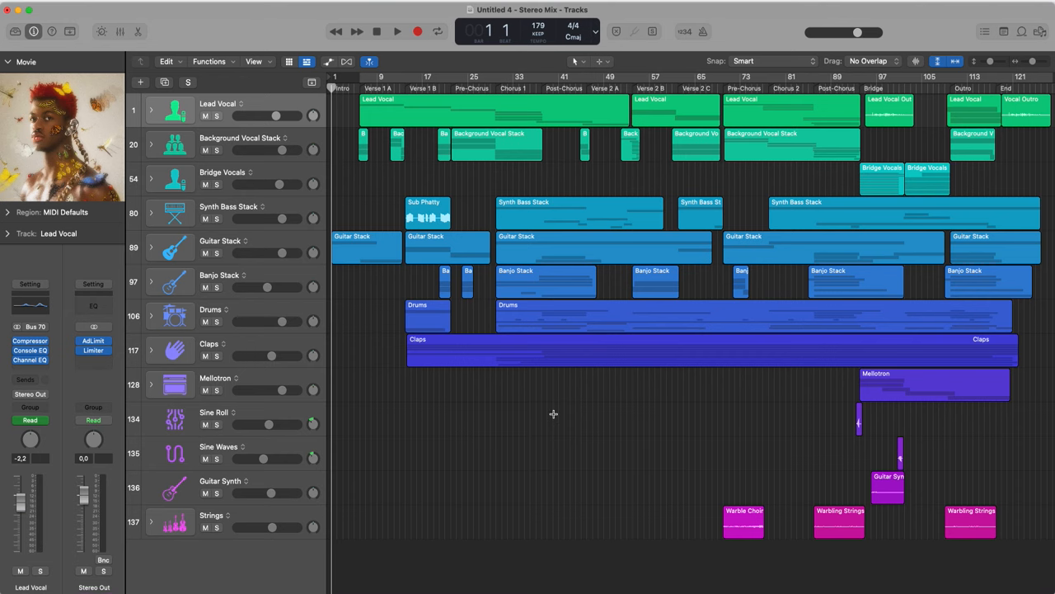
pyautogui.press('super+s')
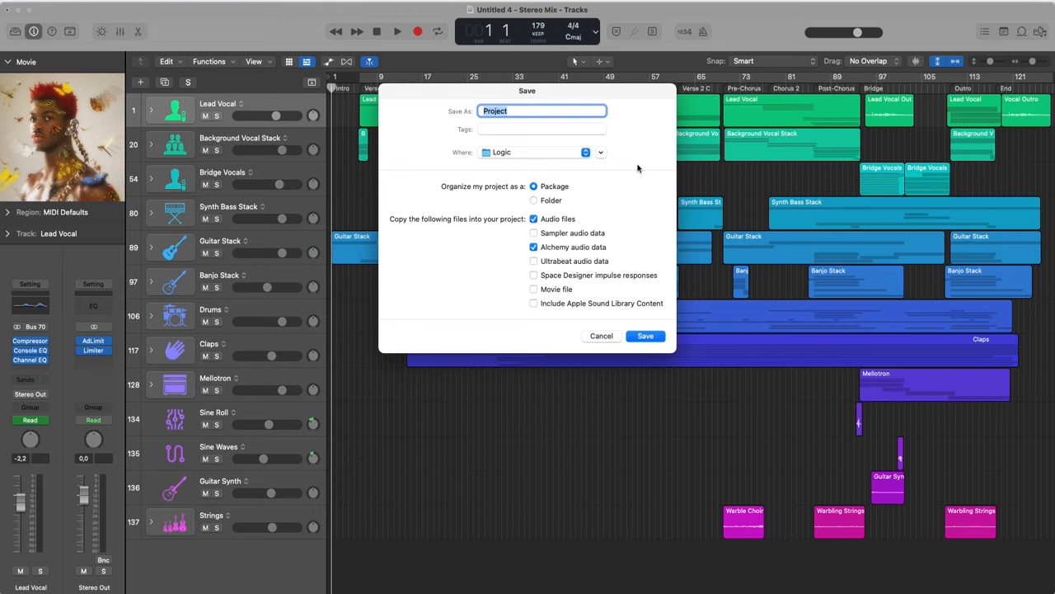
pyautogui.write('Demo Test Destroy')
pyautogui.press('super+d')
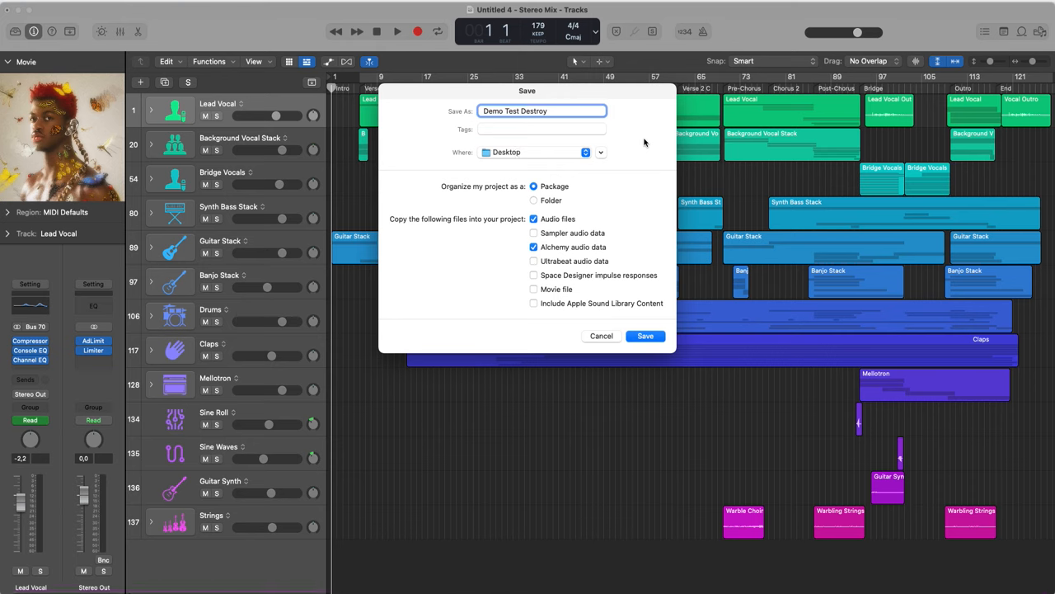
# Step: Toggle the Sampler, Ultrabeat, Space Designer, movie file and Apple Sound Library copy options, keep the Package organization, and save the project
pyautogui.click(534, 232)
pyautogui.click(533, 261)
pyautogui.click(534, 274)
pyautogui.click(534, 289)
pyautogui.click(534, 303)
pyautogui.click(534, 200)
pyautogui.click(534, 187)
pyautogui.click(643, 334)
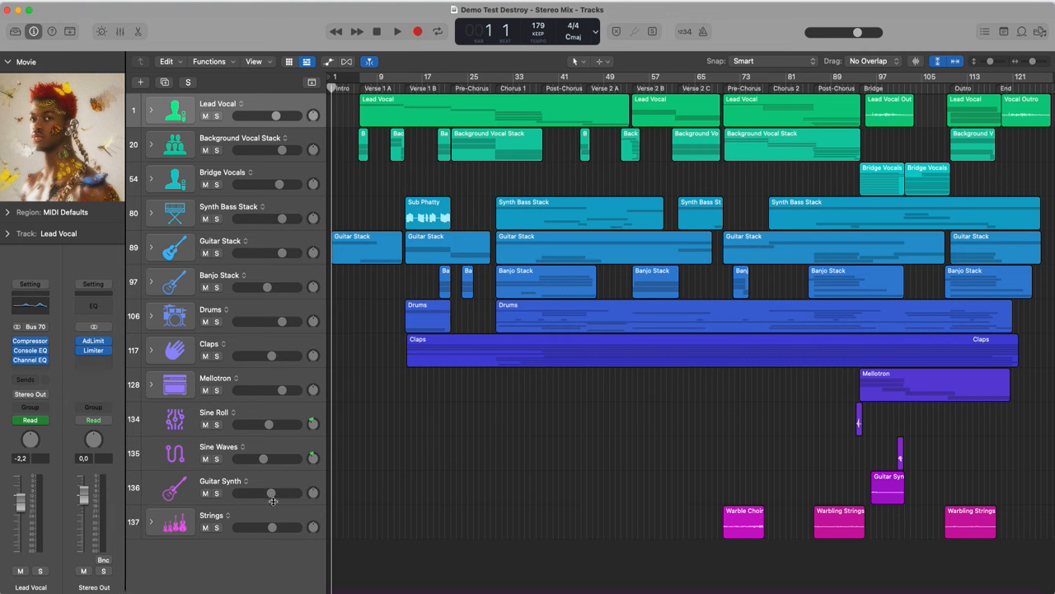
# Step: Lower the Guitar Synth volume slightly, and pan the Mellotron track to the left and Sine Waves to the right
pyautogui.moveTo(272, 495); pyautogui.dragTo(267, 495)
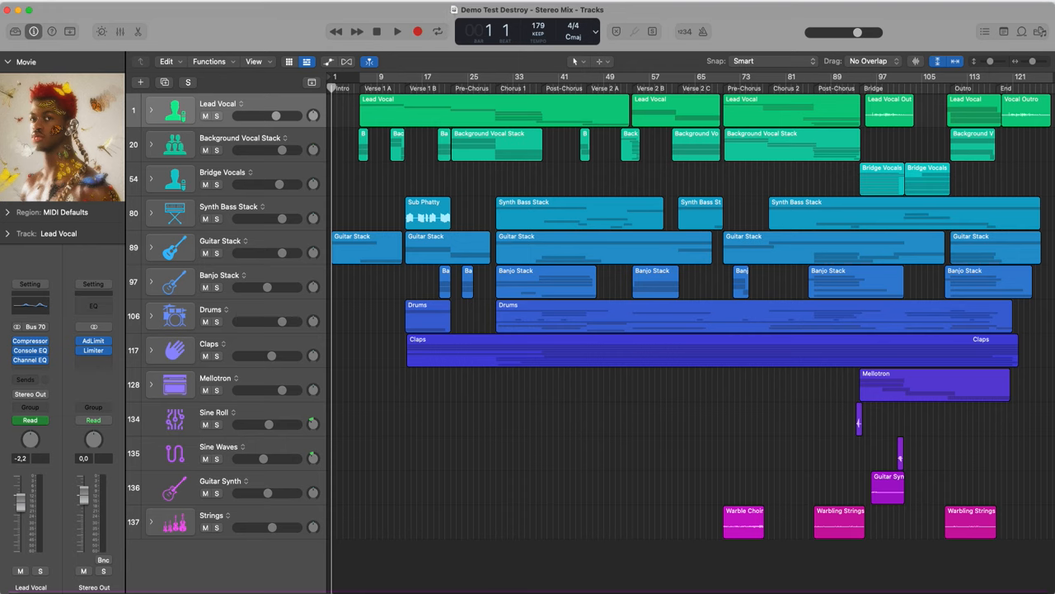
pyautogui.click(78, 1)
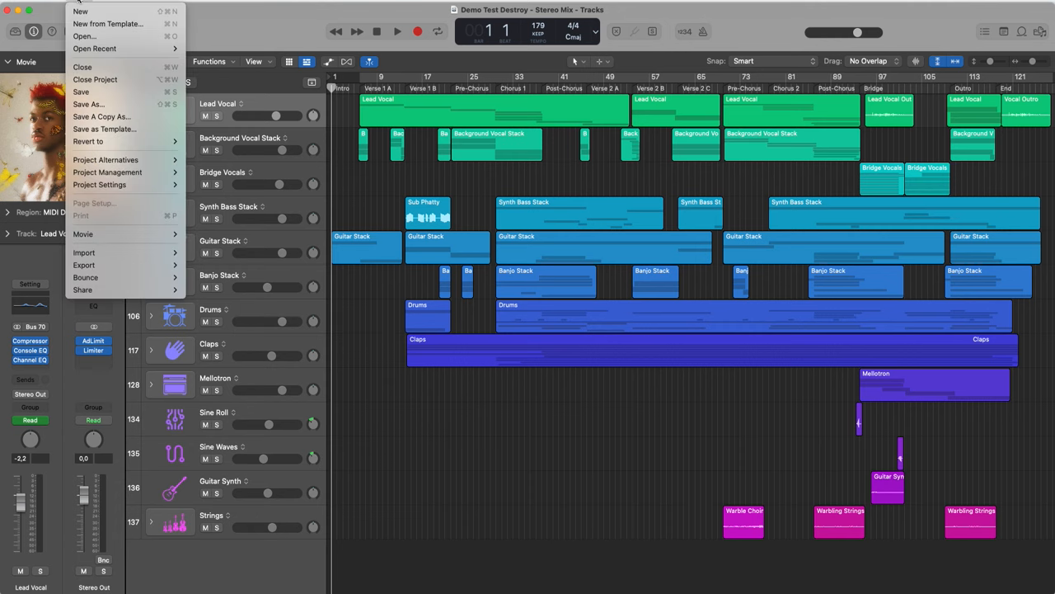
pyautogui.moveTo(83, 141)
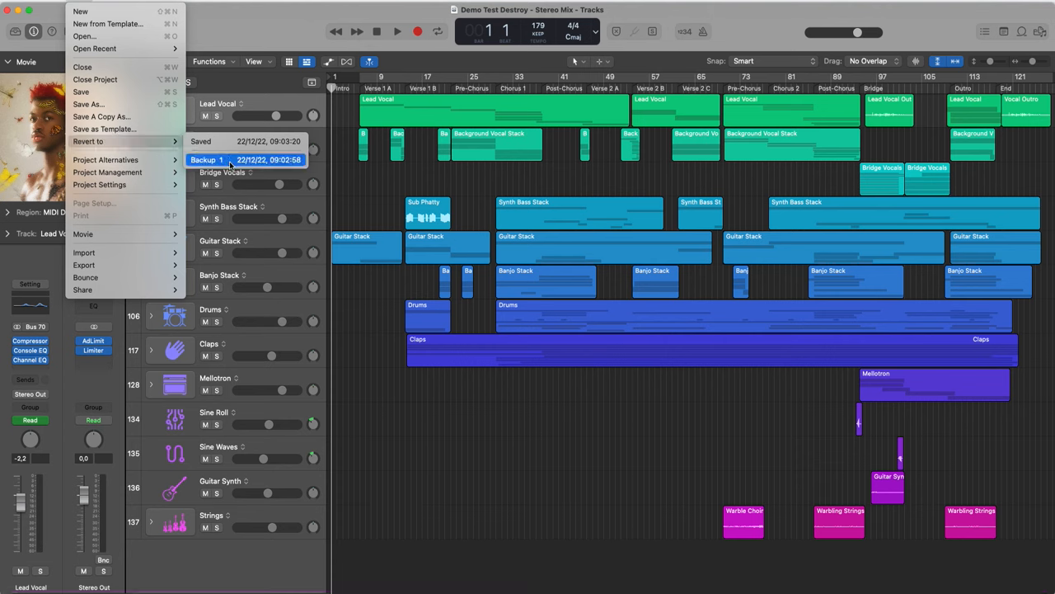
pyautogui.click(302, 146)
pyautogui.moveTo(315, 457)
pyautogui.mouseDown()
pyautogui.moveTo(320, 412)
pyautogui.moveTo(319, 452)
pyautogui.mouseUp()
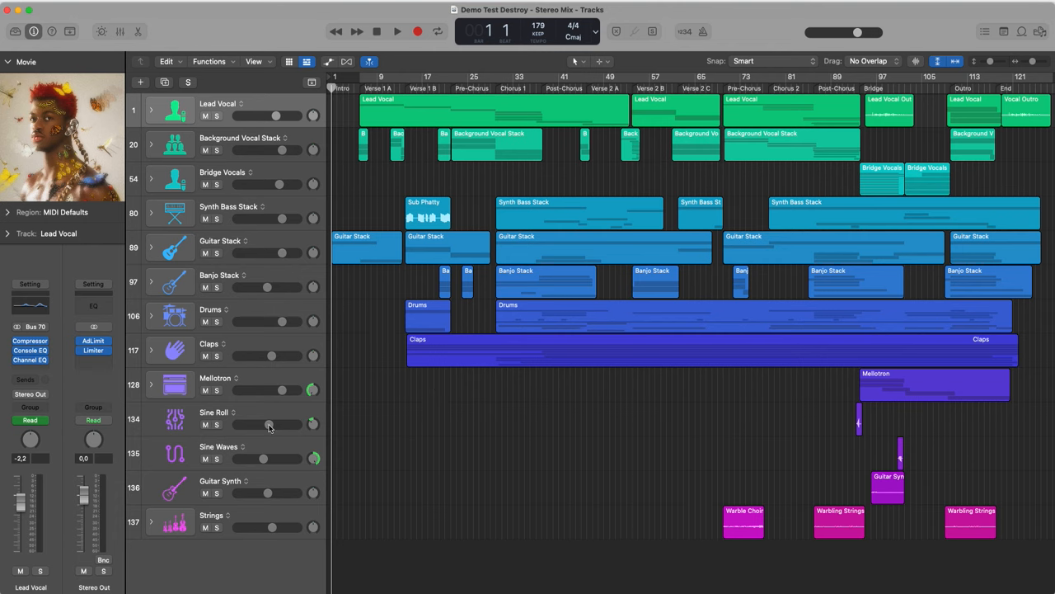
# Step: Revert the project to the backup dated 22/12/22, 09:02:58, and review the list of available saved versions
pyautogui.click(77, 0)
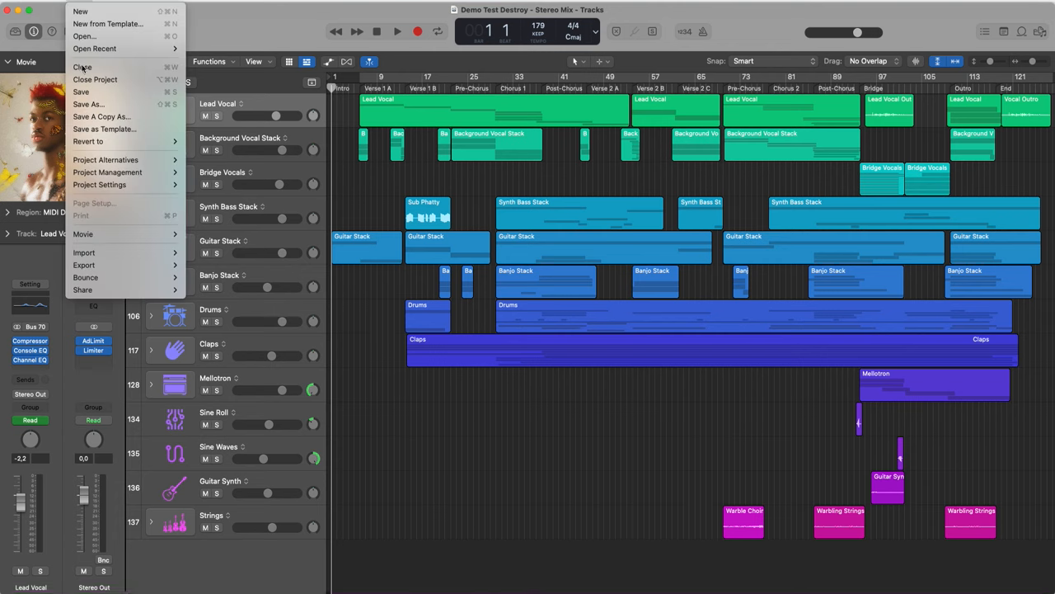
pyautogui.moveTo(157, 141)
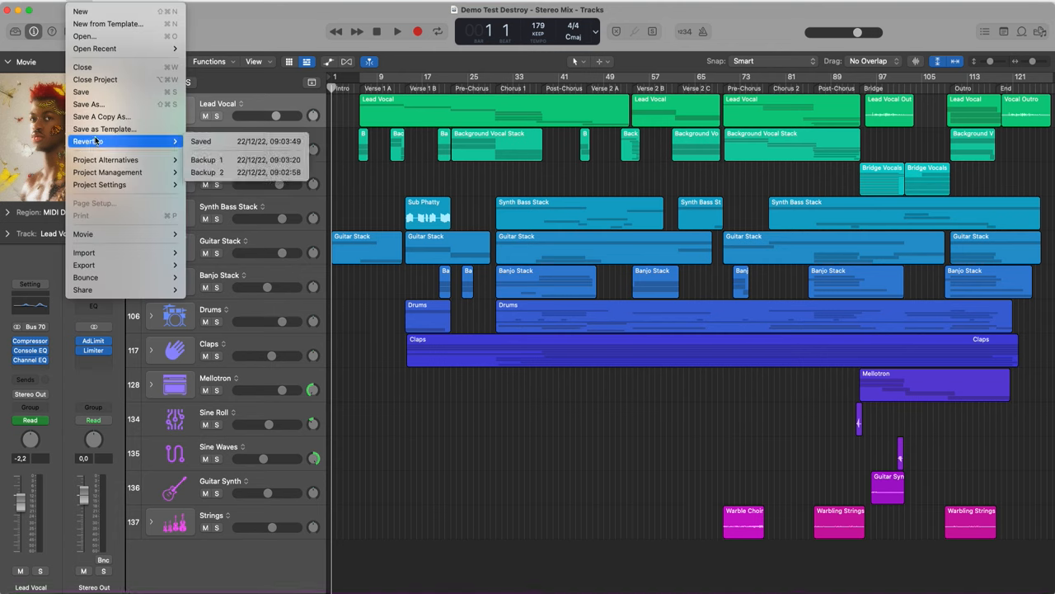
pyautogui.click(297, 173)
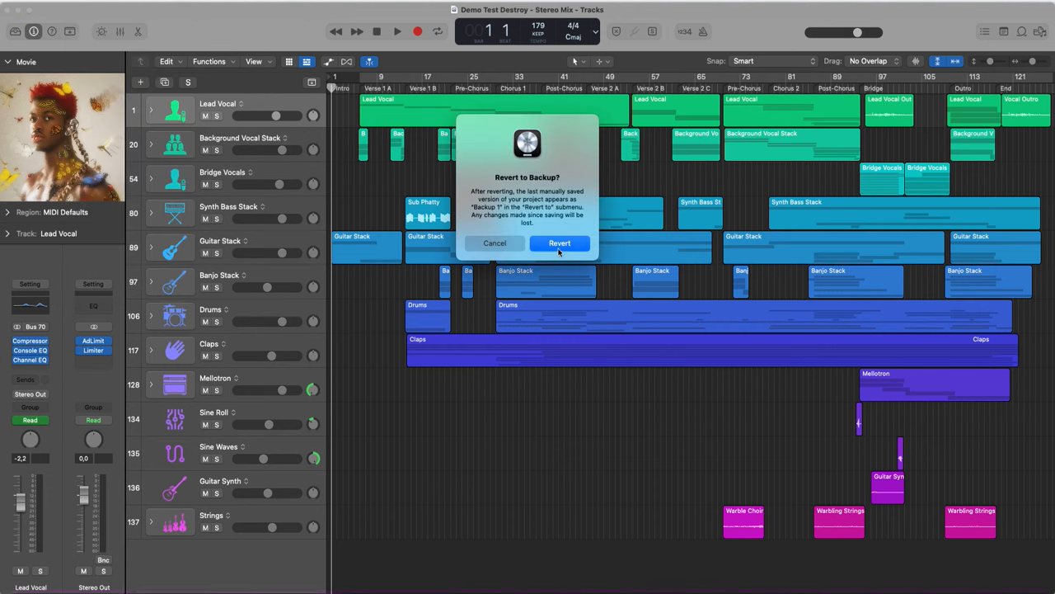
pyautogui.click(558, 248)
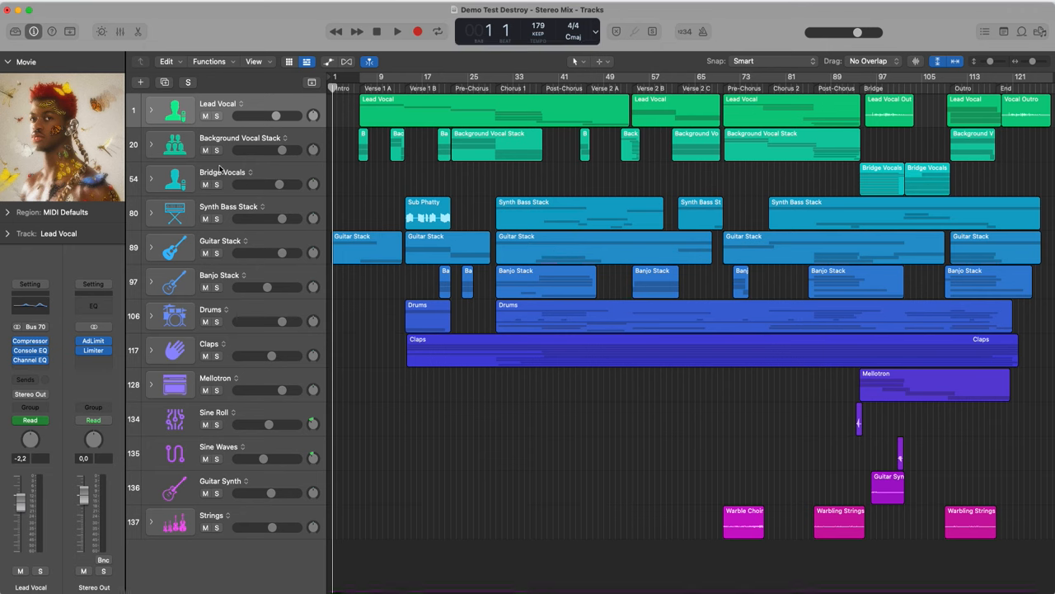
pyautogui.click(78, 1)
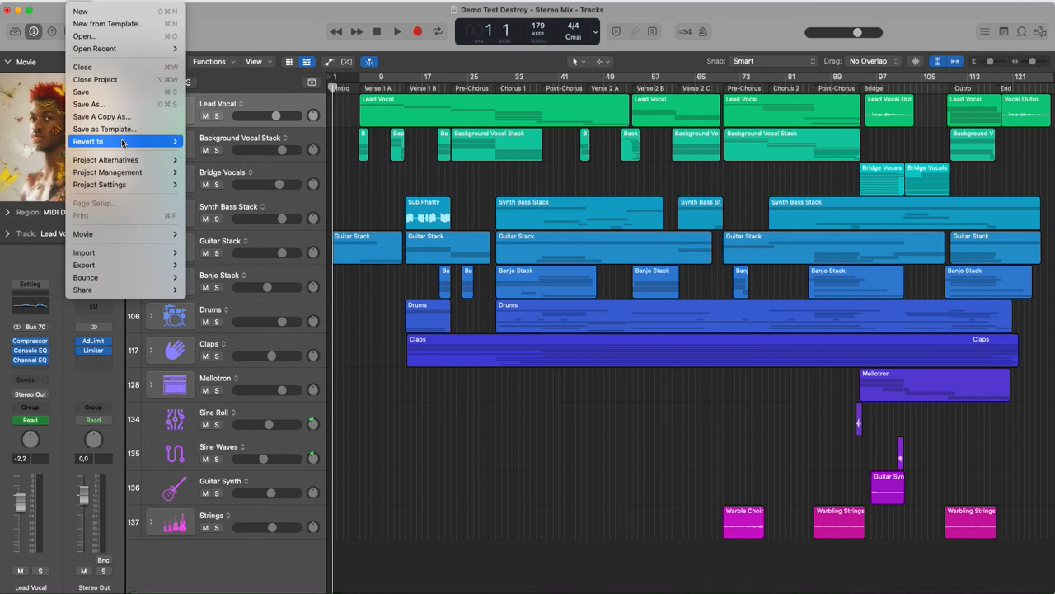
pyautogui.moveTo(122, 143)
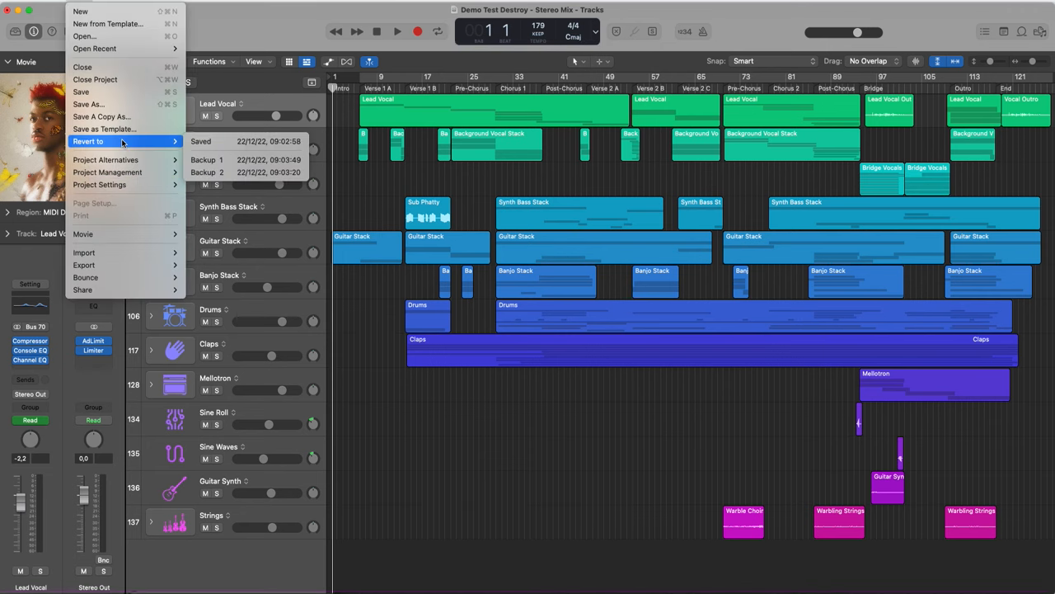
# Step: Revert the project to Backup 1, dated 22/12/22, 09:03:49
pyautogui.click(299, 161)
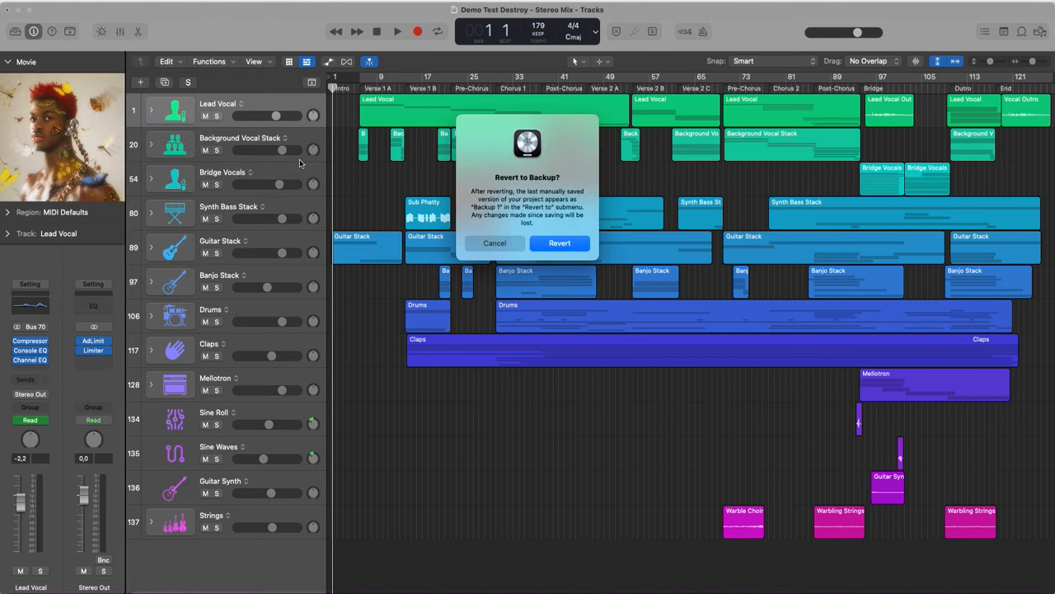
pyautogui.click(583, 243)
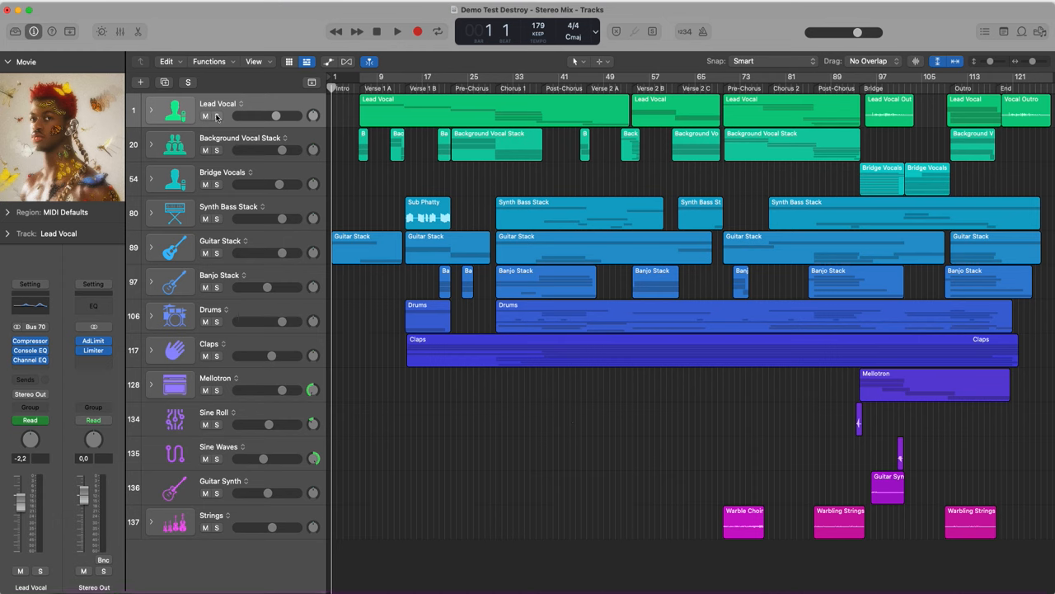
# Step: Collapse the inspector's Movie section, and briefly expand the Region parameters before collapsing them again
pyautogui.click(8, 61)
pyautogui.click(8, 61)
pyautogui.click(7, 62)
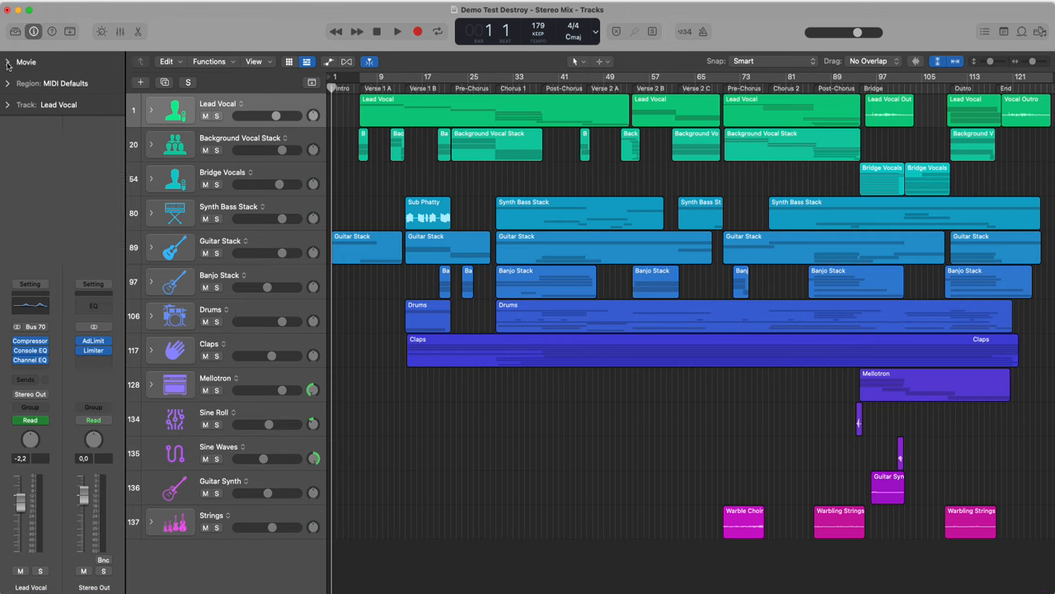
pyautogui.click(7, 83)
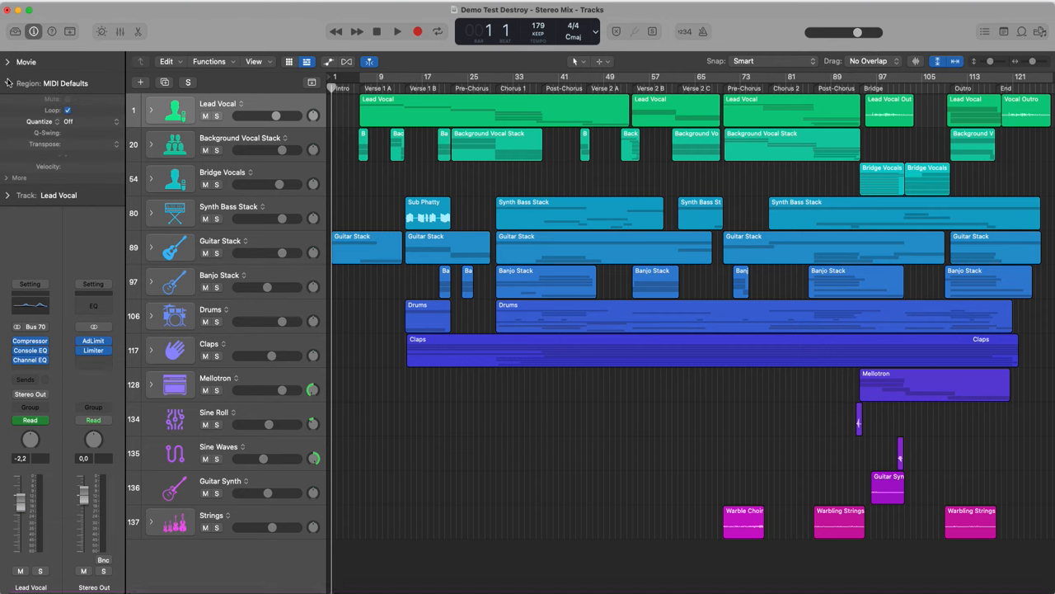
pyautogui.click(9, 83)
# Step: Hide and show the inspector several times, leaving it open beside the track list
pyautogui.click(34, 31)
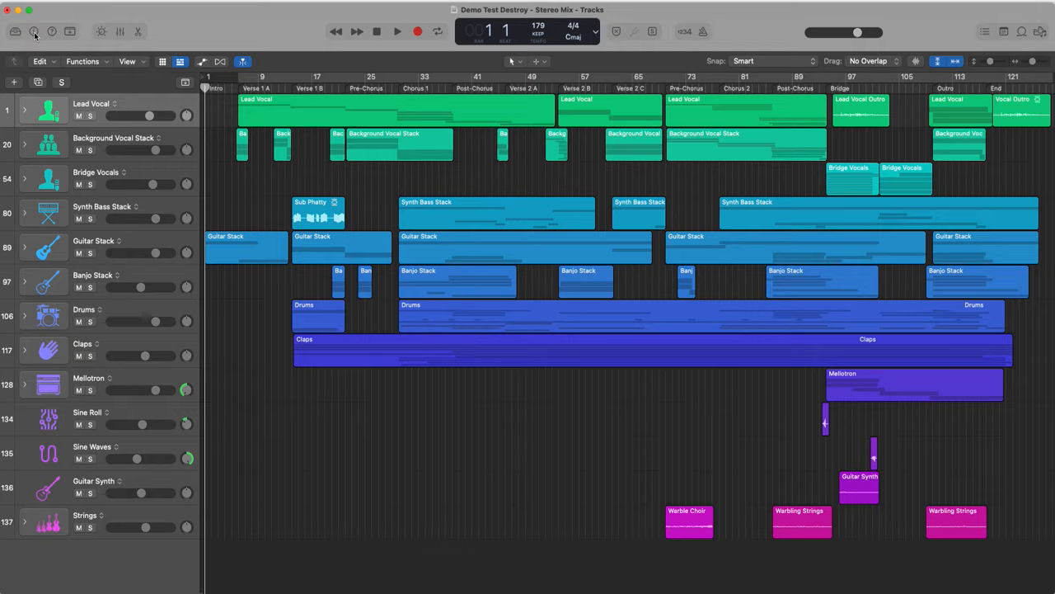
pyautogui.click(34, 32)
pyautogui.click(34, 31)
pyautogui.click(34, 32)
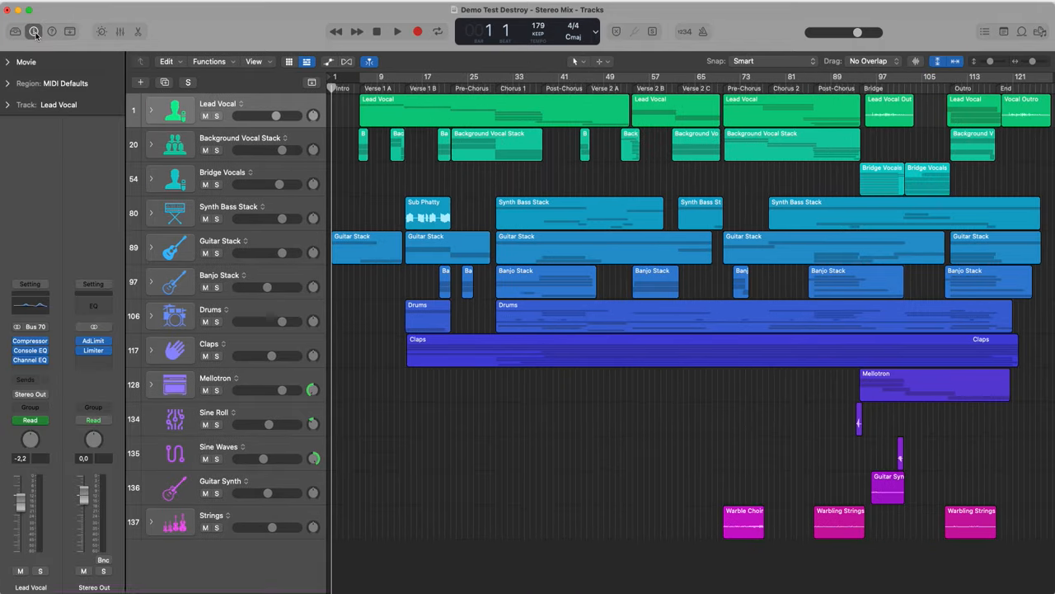
pyautogui.click(34, 32)
pyautogui.click(34, 32)
pyautogui.click(34, 31)
pyautogui.click(34, 31)
# Step: Expand the inspector's Region and Track sections one after the other to view their parameters, collapsing each again
pyautogui.click(8, 84)
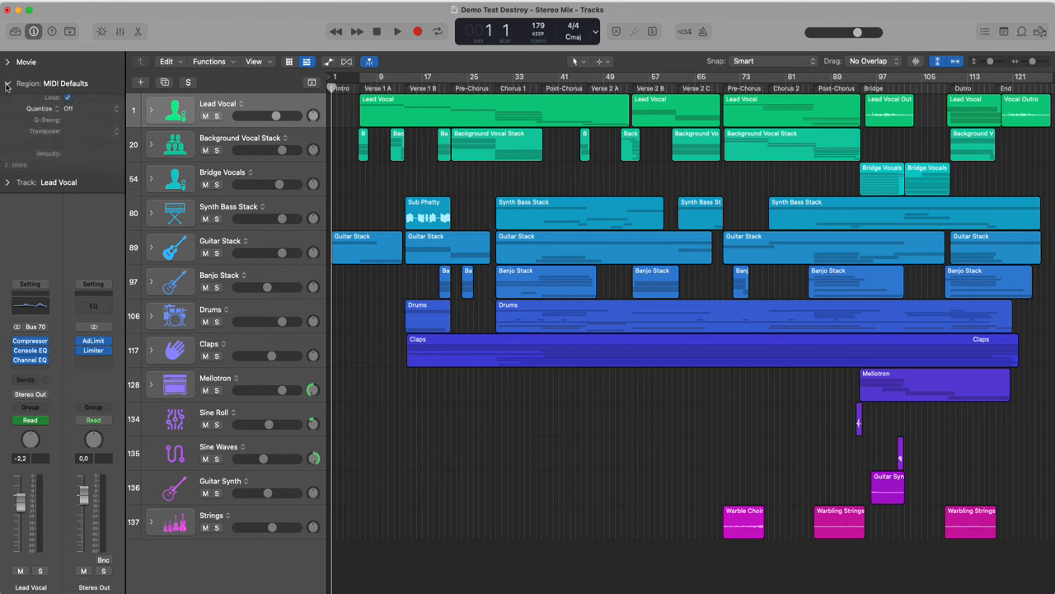
pyautogui.click(8, 84)
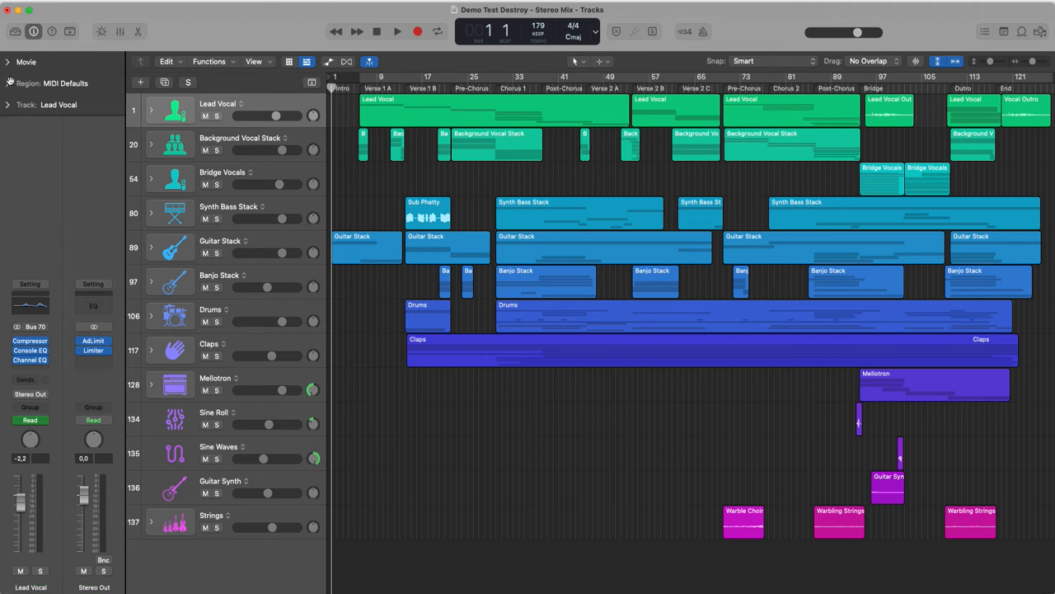
pyautogui.click(8, 105)
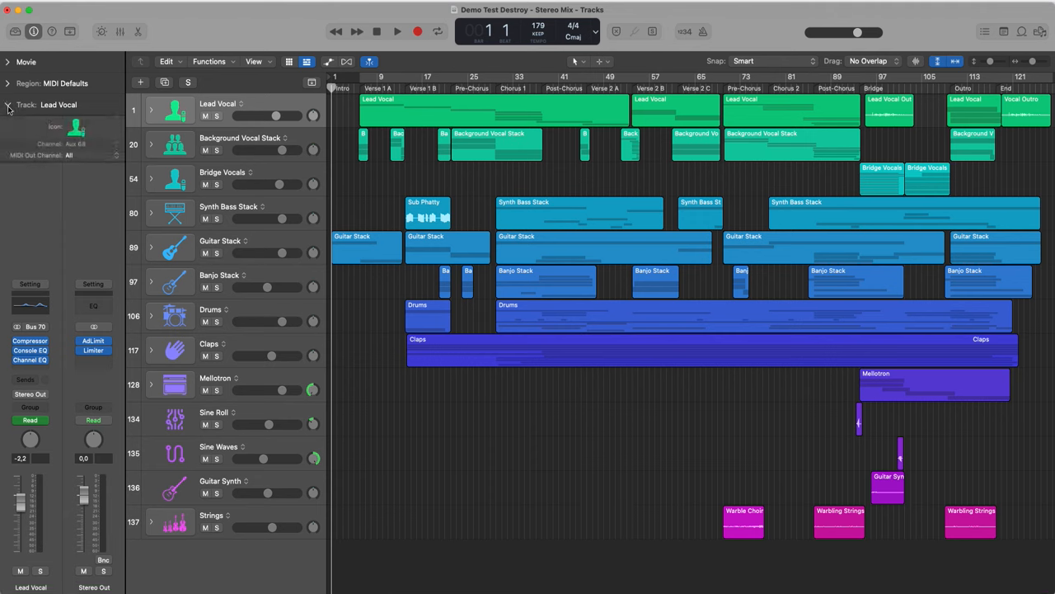
pyautogui.click(8, 106)
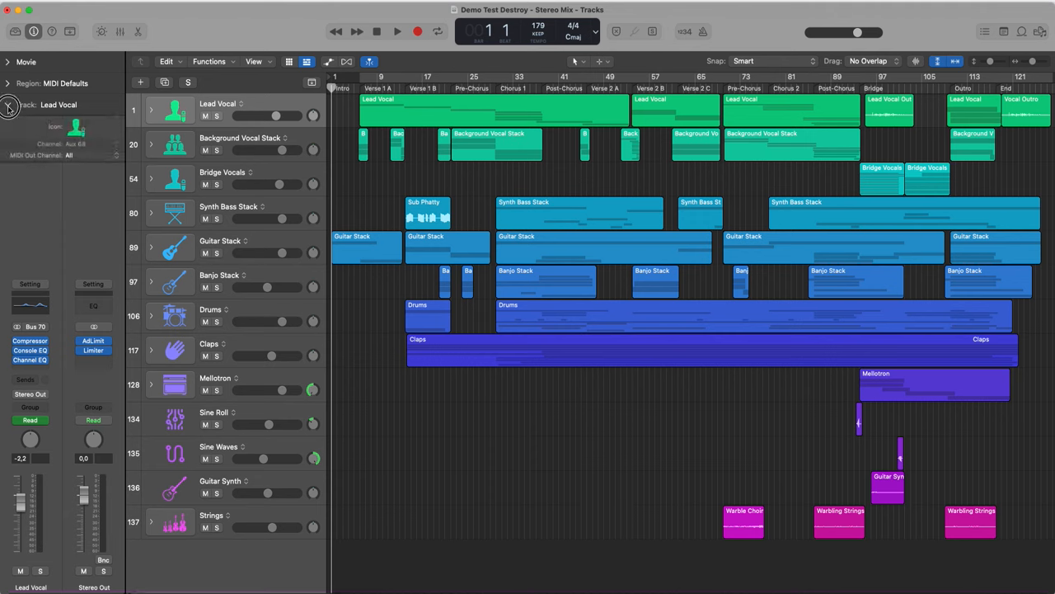
# Step: Toggle the whole inspector off and back on to compare the Tracks area with and without it
pyautogui.click(33, 32)
pyautogui.click(33, 31)
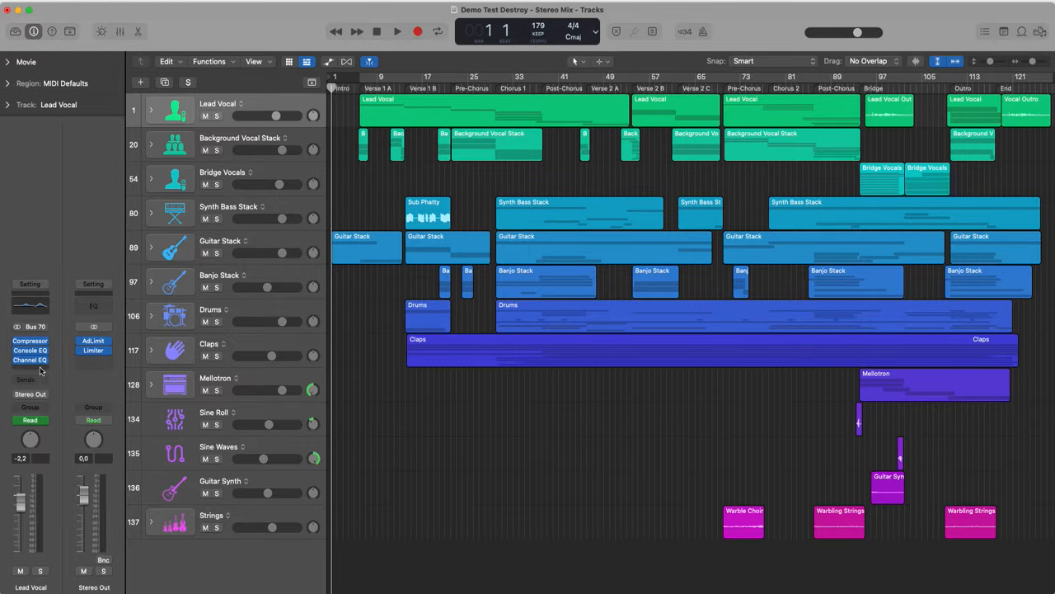
pyautogui.press('i')
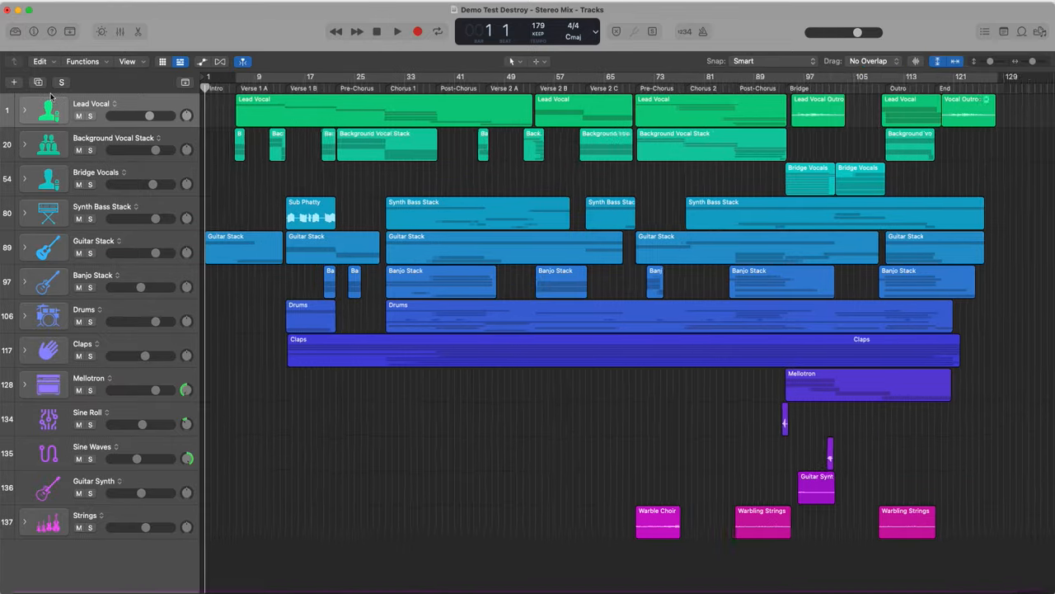
pyautogui.press('i')
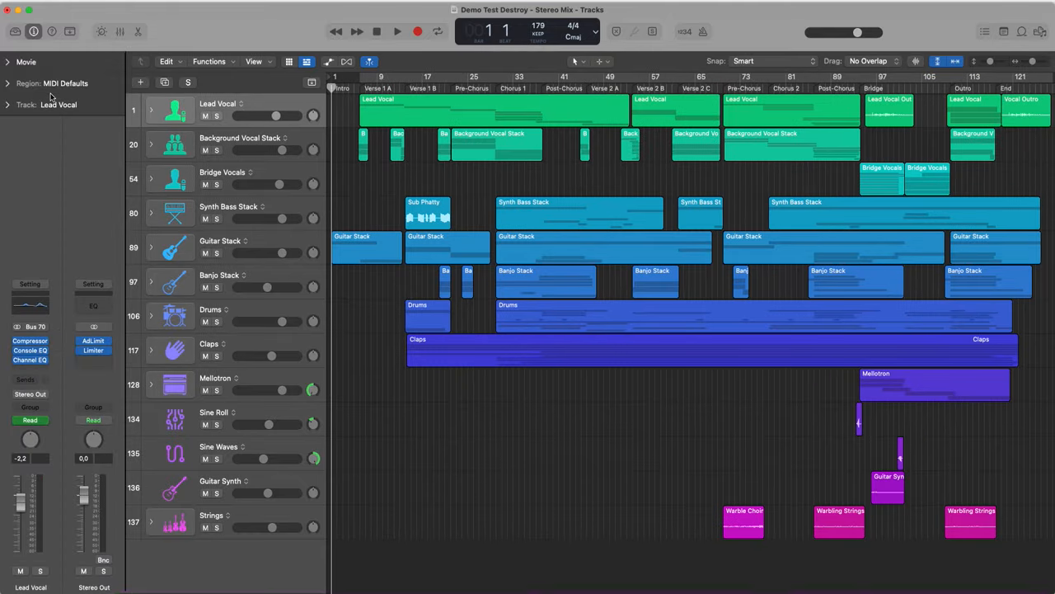
# Step: Open the Library briefly, close it again, and hide the inspector to widen the Tracks area
pyautogui.press('y')
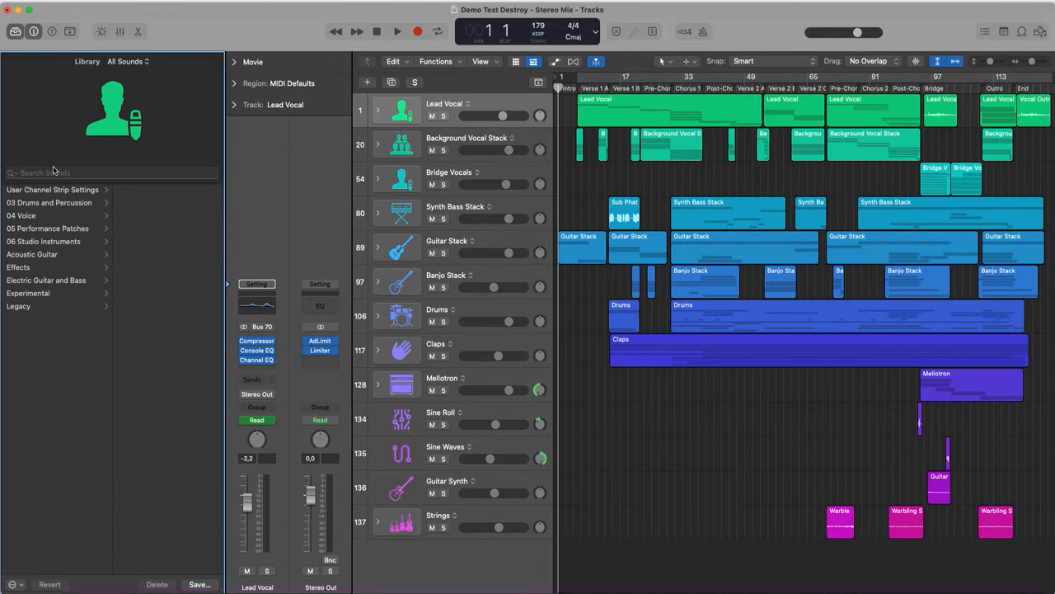
pyautogui.click(15, 31)
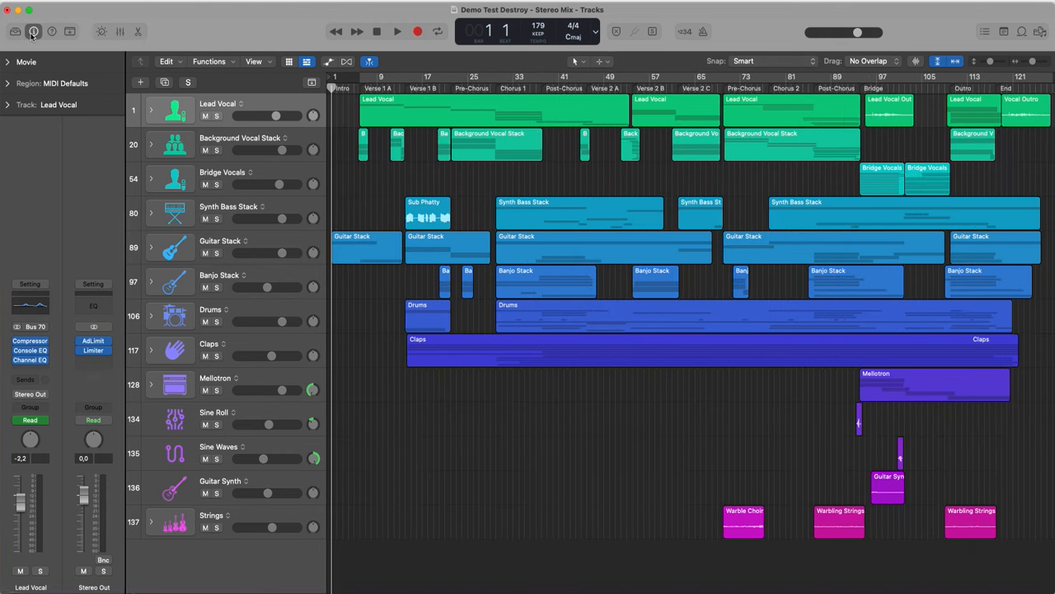
pyautogui.click(32, 33)
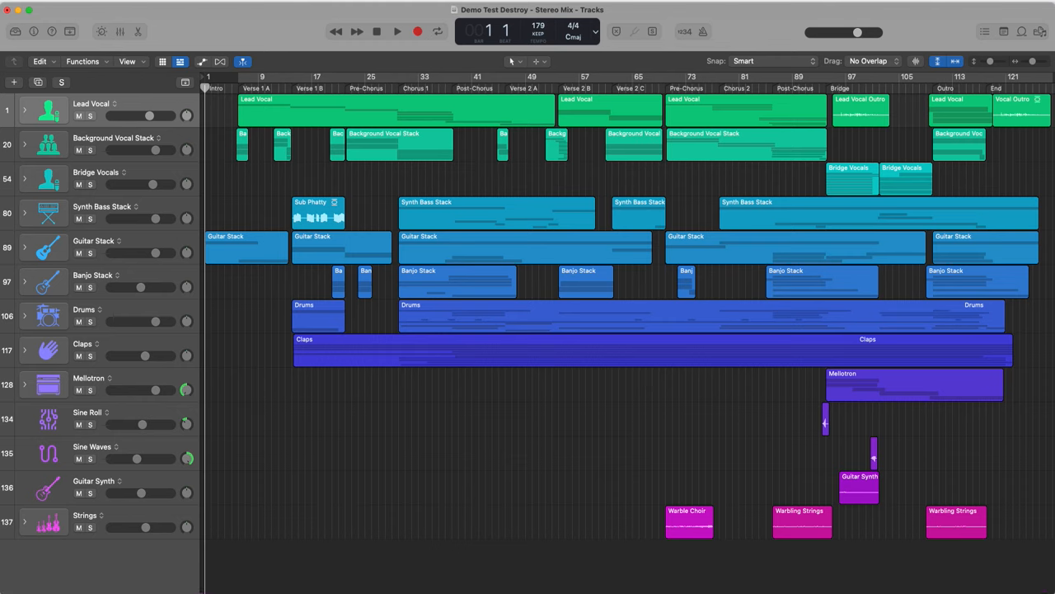
# Step: Switch the control bar display to Beats & Time, and check the time at several playhead positions, returning to bar 1
pyautogui.click(598, 31)
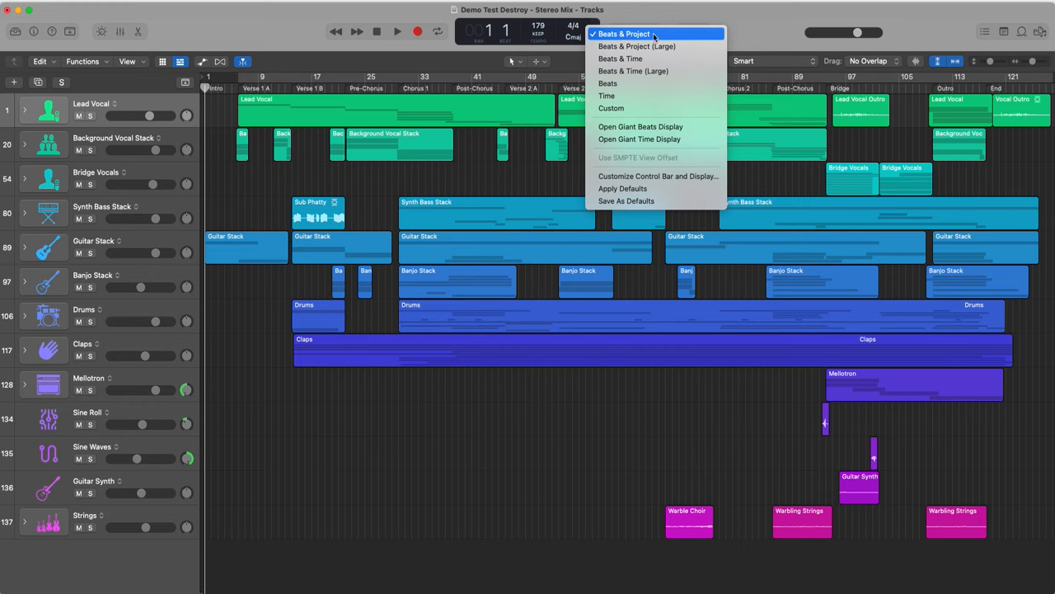
pyautogui.click(647, 60)
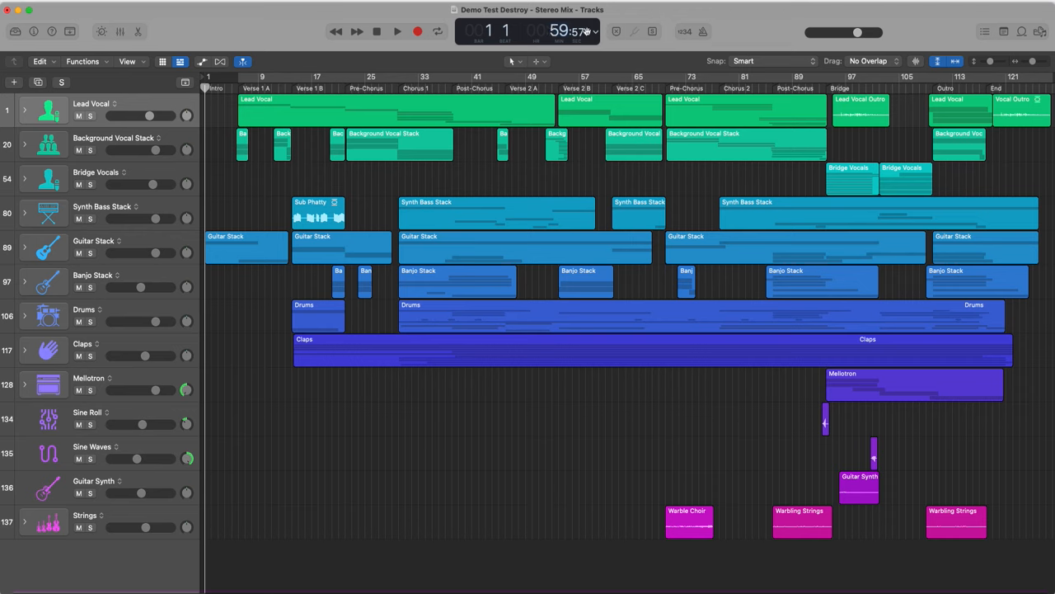
pyautogui.click(580, 88)
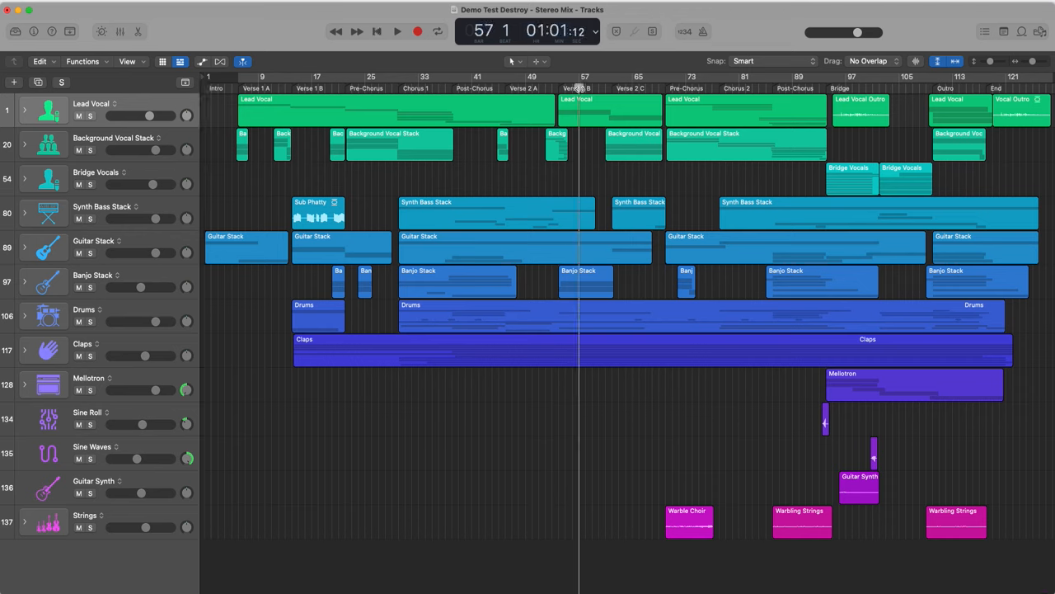
pyautogui.click(652, 89)
pyautogui.click(446, 86)
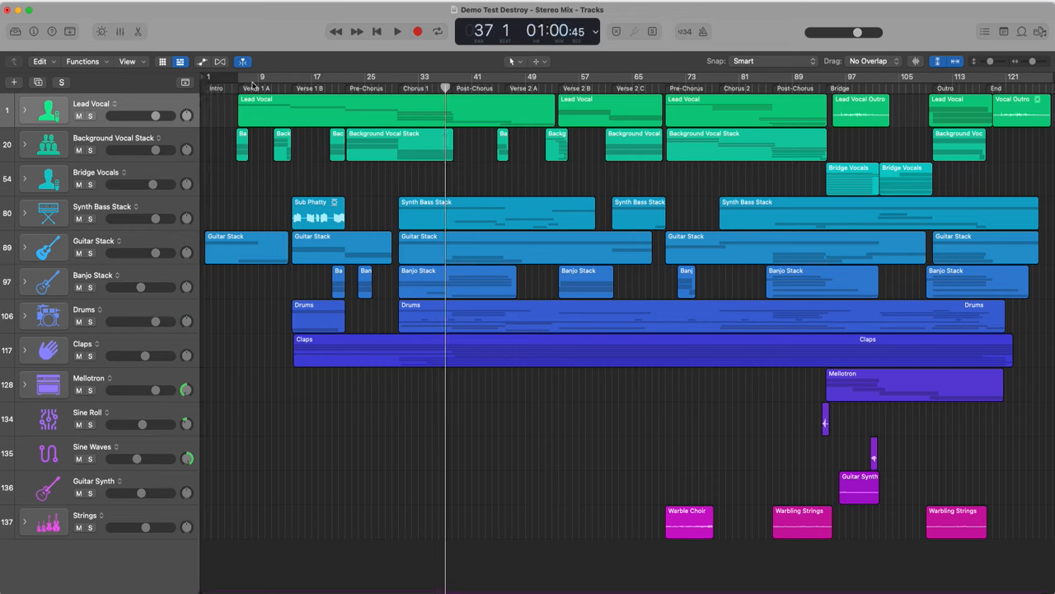
pyautogui.click(212, 88)
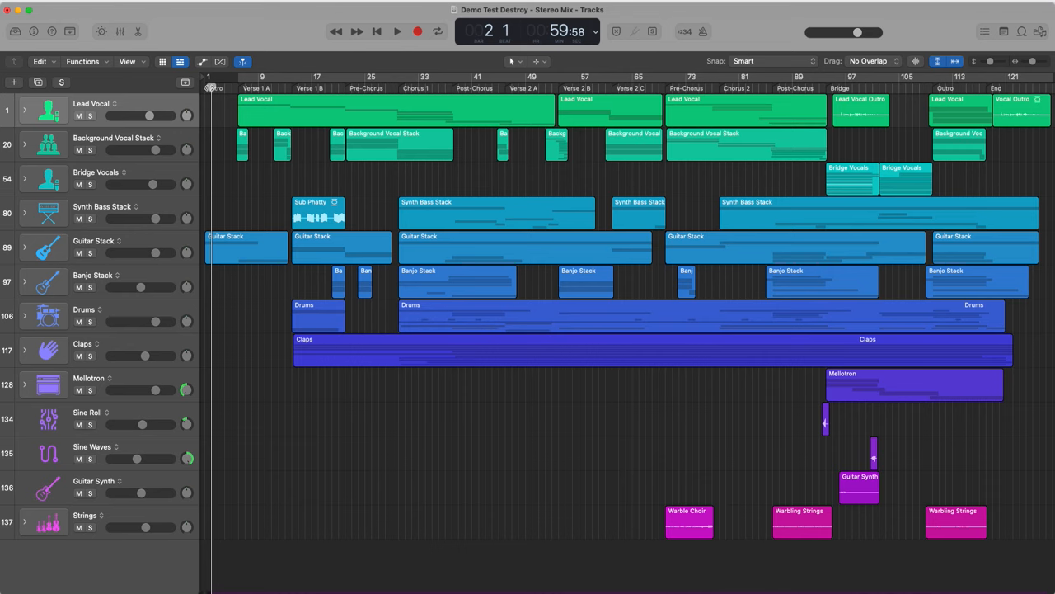
pyautogui.click(204, 87)
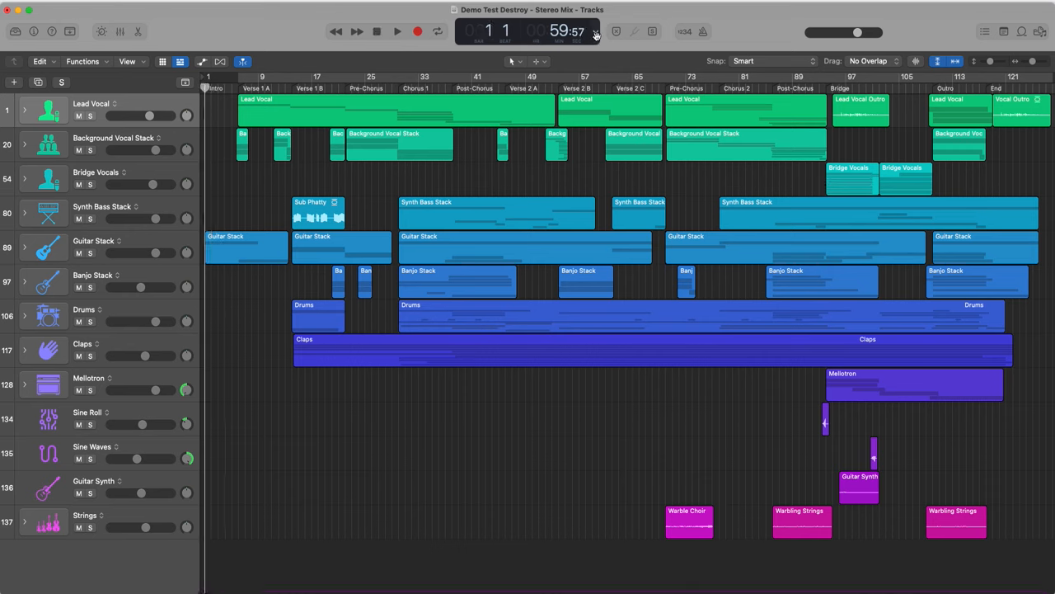
pyautogui.click(281, 87)
pyautogui.click(206, 87)
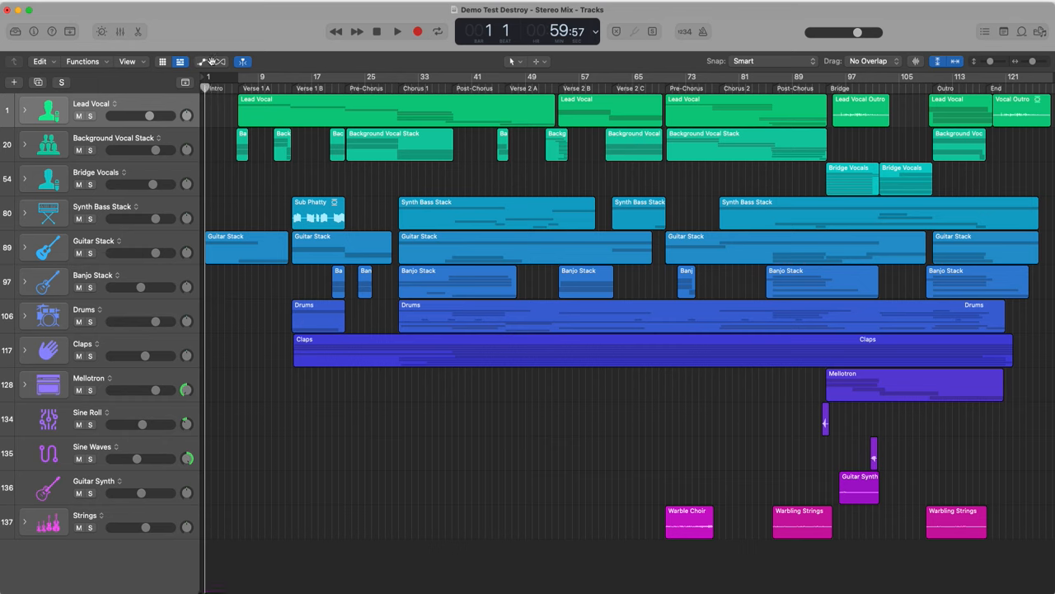
# Step: In the project's Synchronization settings, set bar position 1 1 1 1 to play at SMPTE 00:00:00:00.00, and close the settings
pyautogui.click(95, 4)
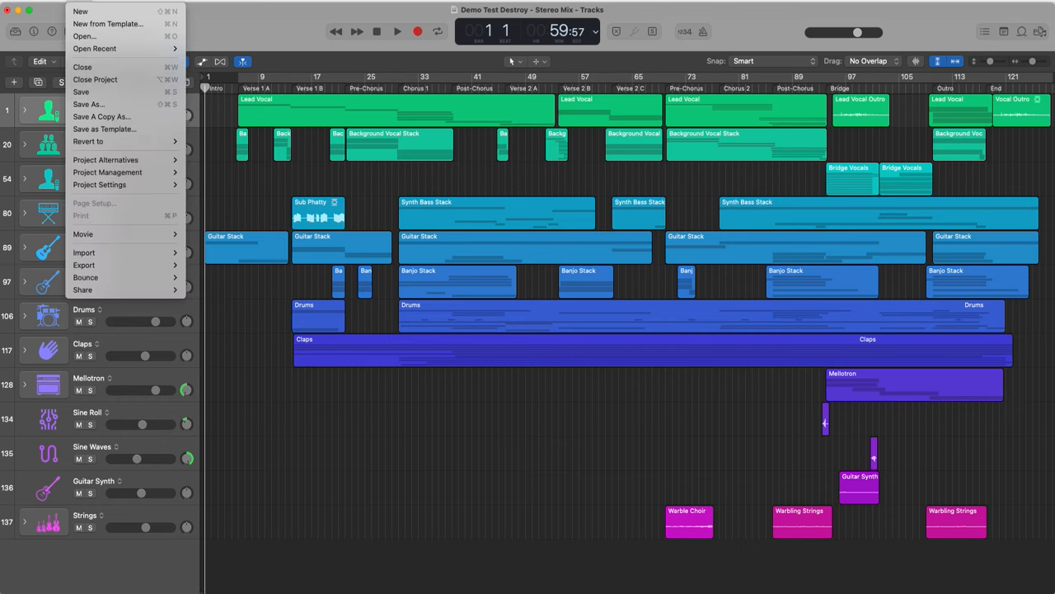
pyautogui.moveTo(148, 185)
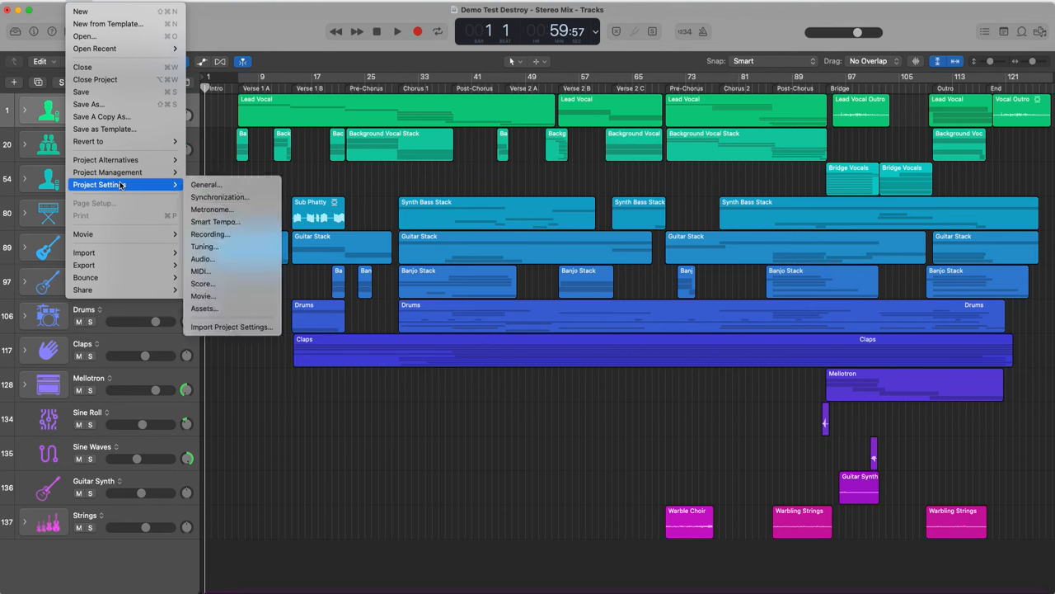
pyautogui.click(220, 198)
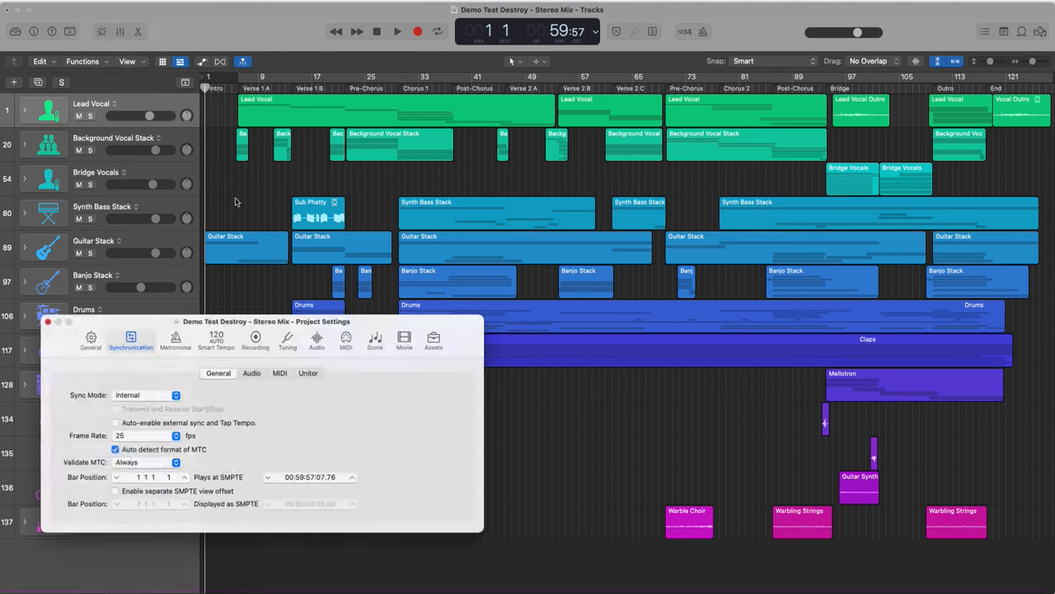
pyautogui.doubleClick(301, 480)
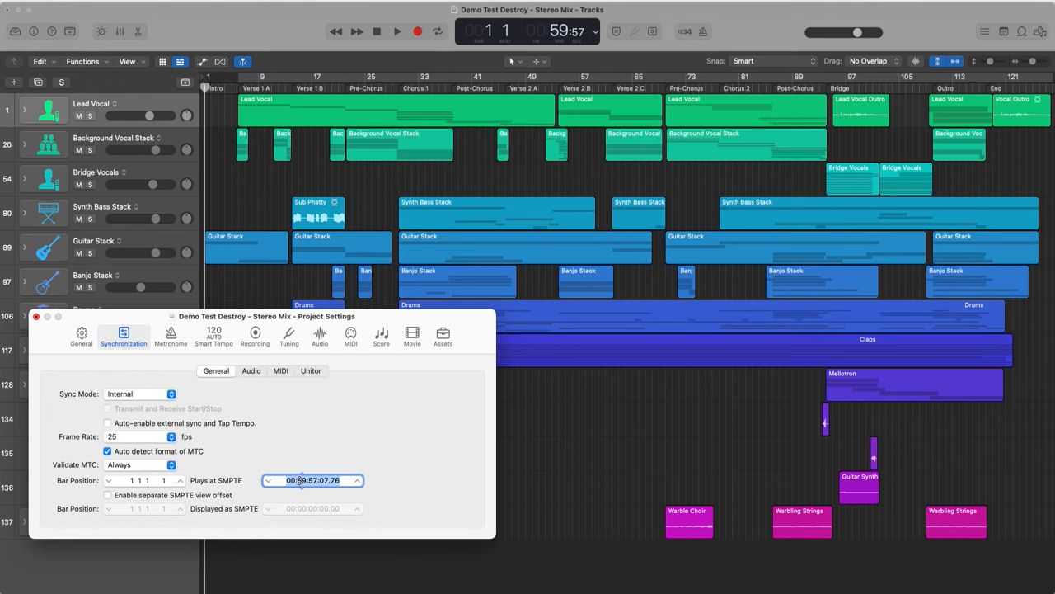
pyautogui.write('0')
pyautogui.press('Return')
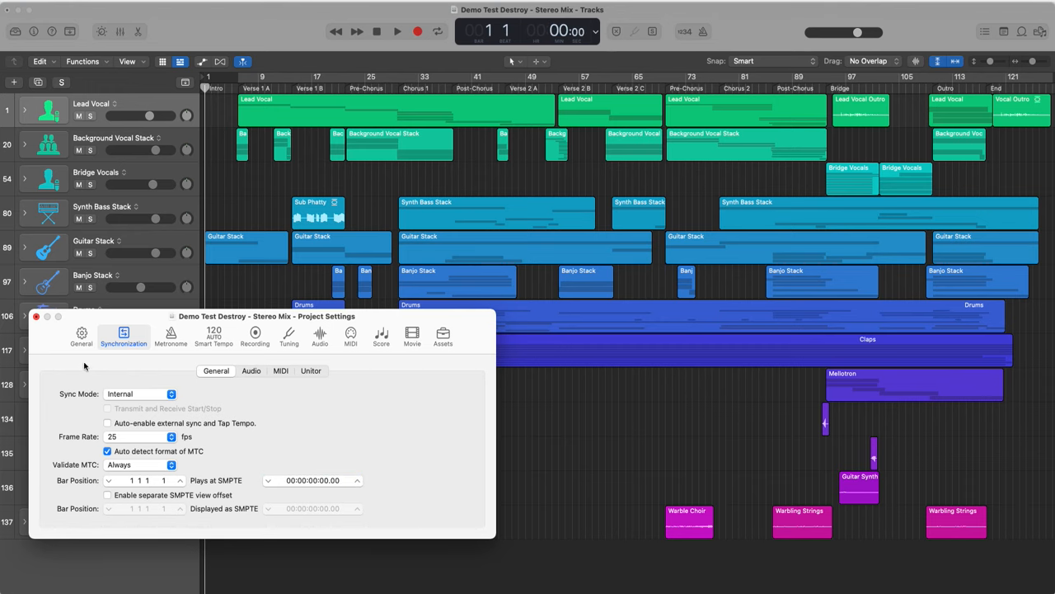
pyautogui.click(36, 316)
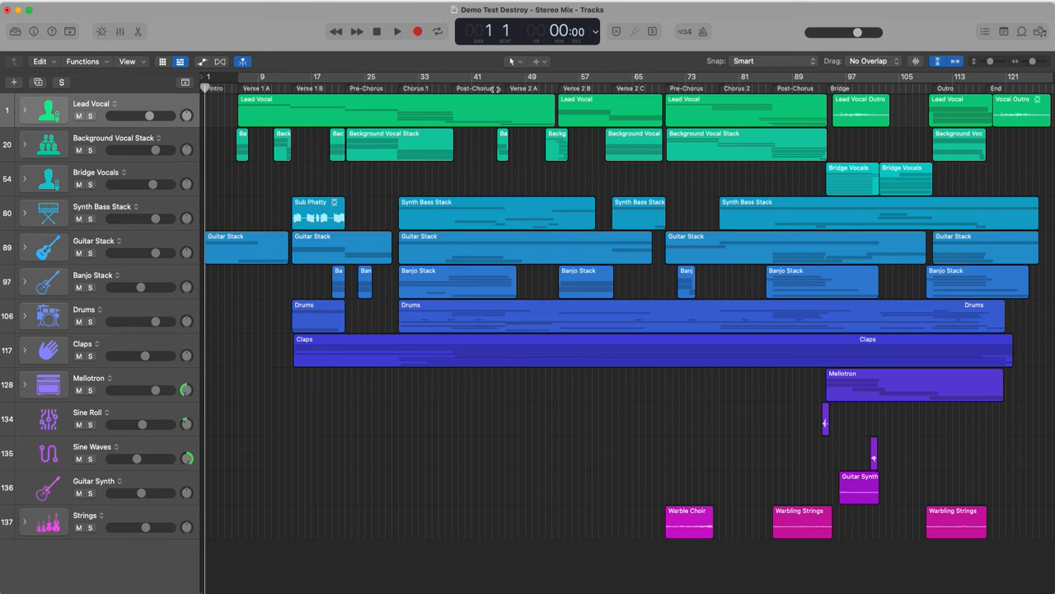
# Step: Place the playhead at several points through to the song's end to check the elapsed time, finishing at bar 2
pyautogui.click(495, 88)
pyautogui.click(626, 89)
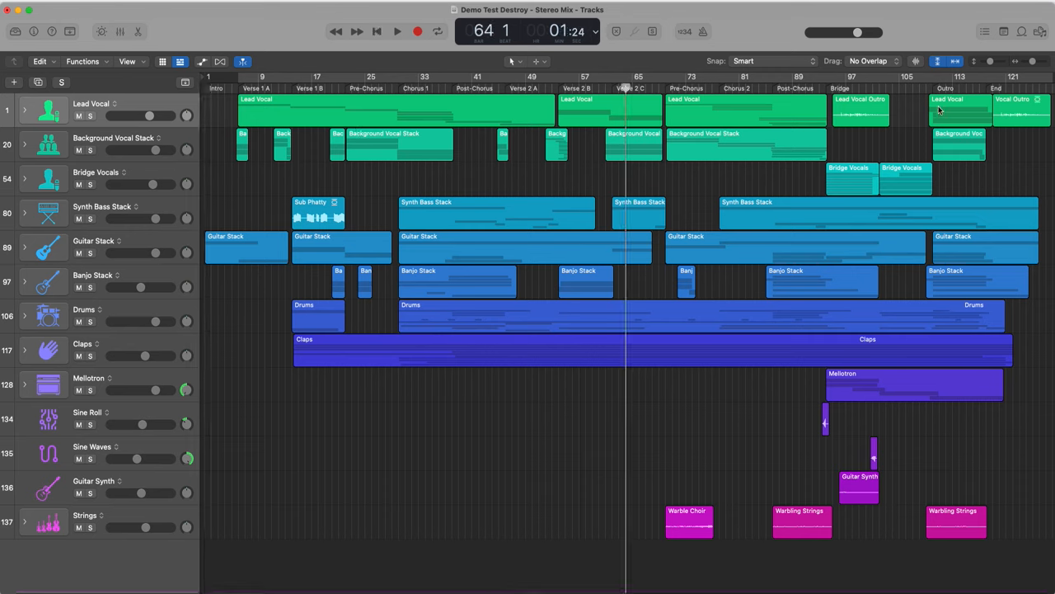
pyautogui.click(1007, 89)
pyautogui.click(1040, 88)
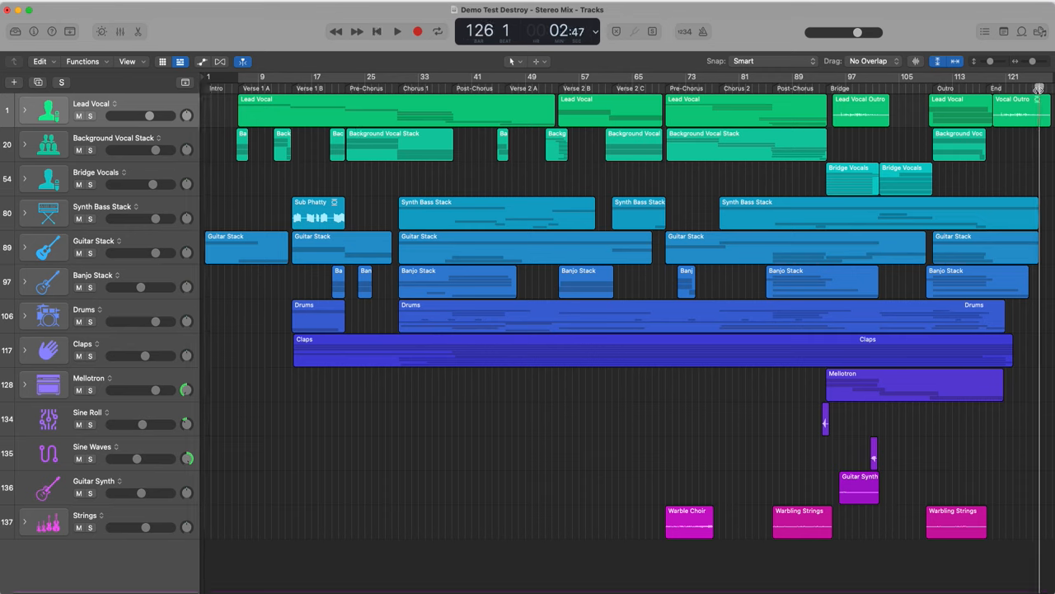
pyautogui.click(611, 86)
pyautogui.click(298, 88)
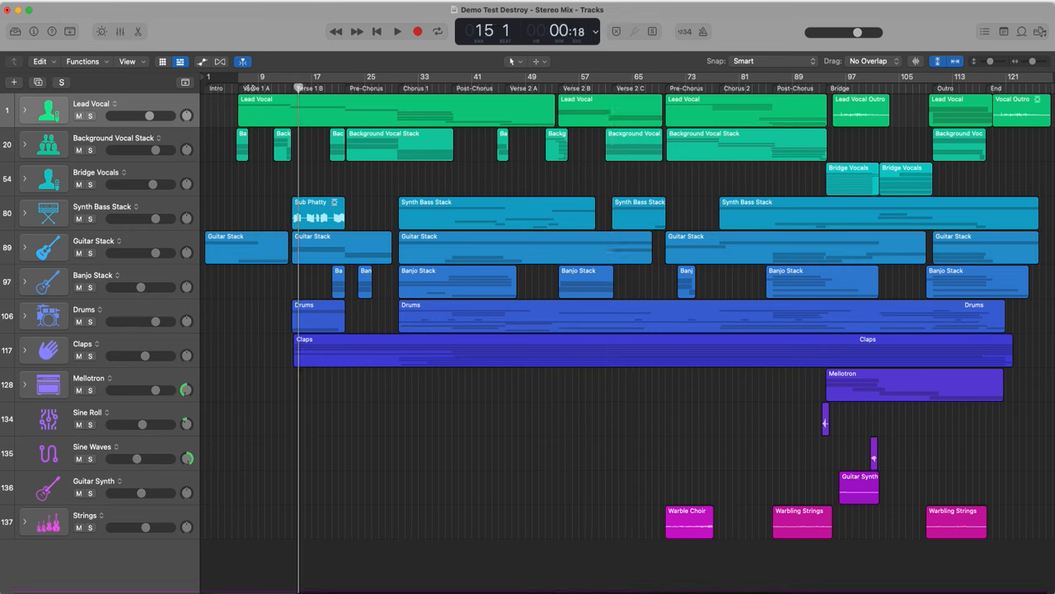
pyautogui.click(213, 89)
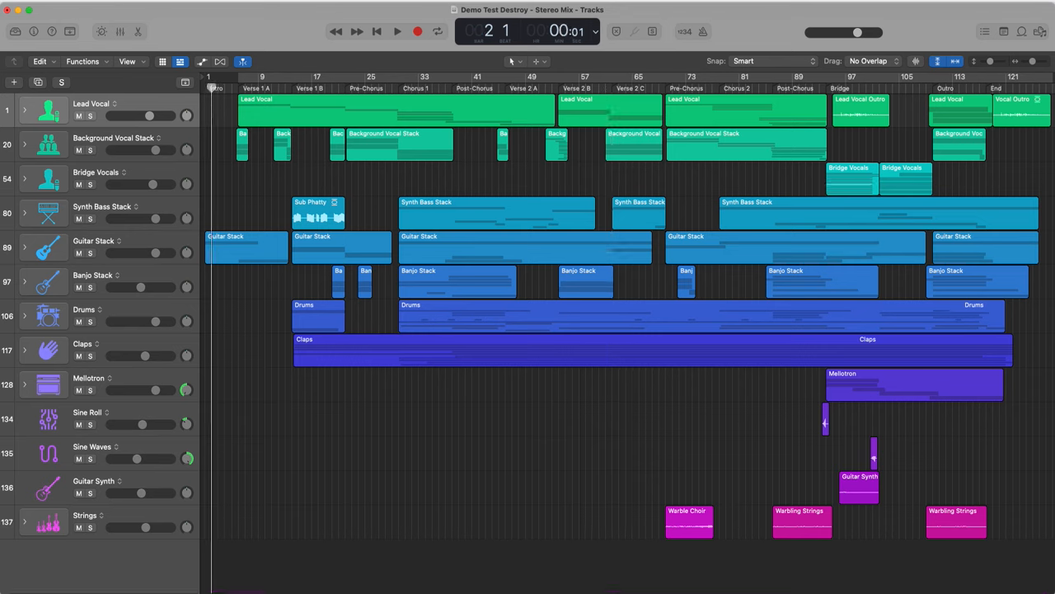
# Step: Switch the control bar display to the Custom layout
pyautogui.click(592, 31)
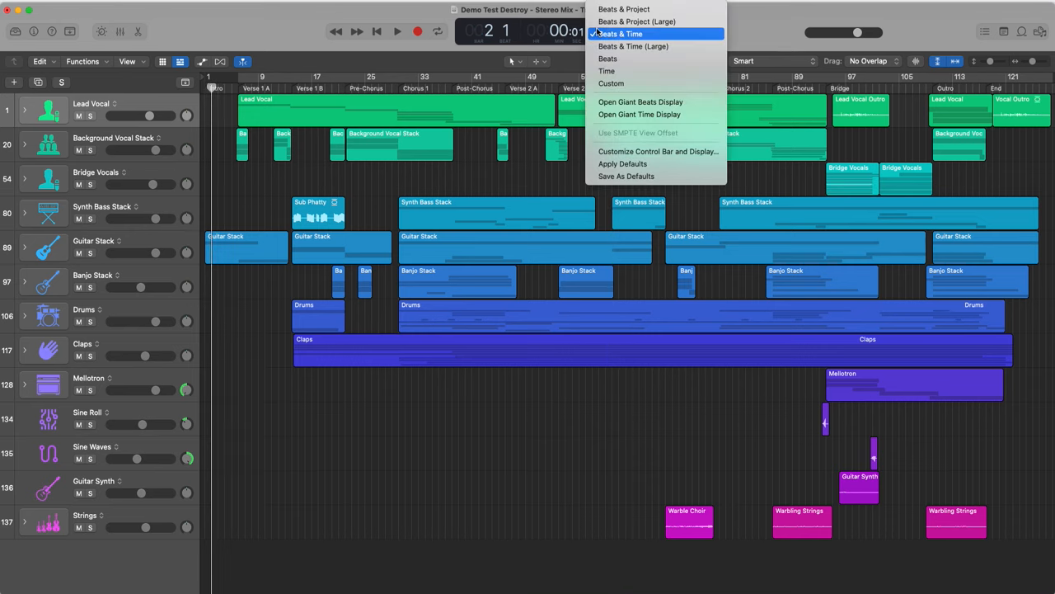
pyautogui.click(611, 83)
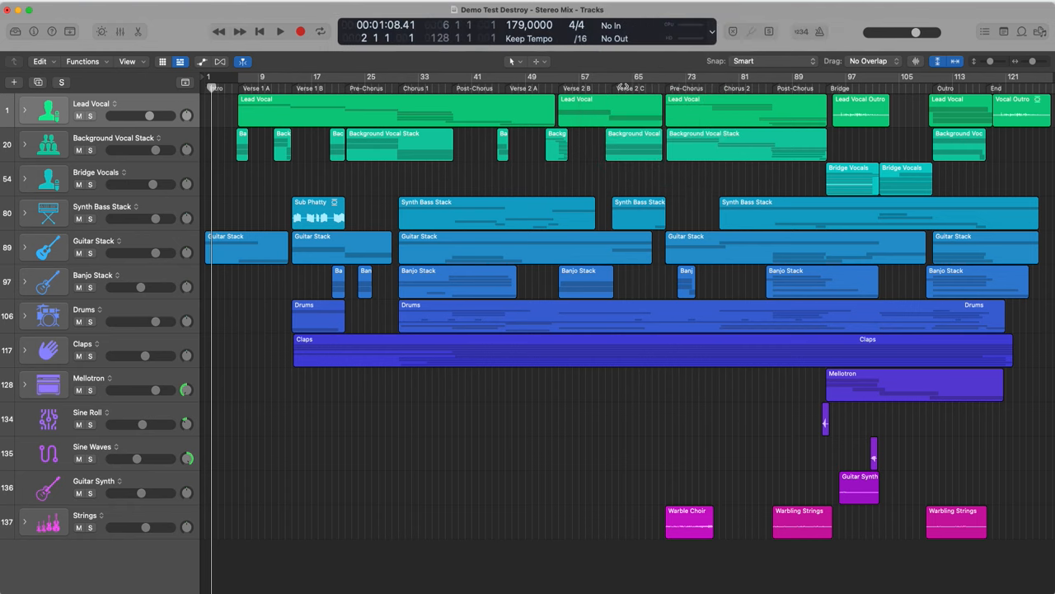
# Step: Switch the control bar display to Beats & Project and show the toolbar
pyautogui.click(712, 32)
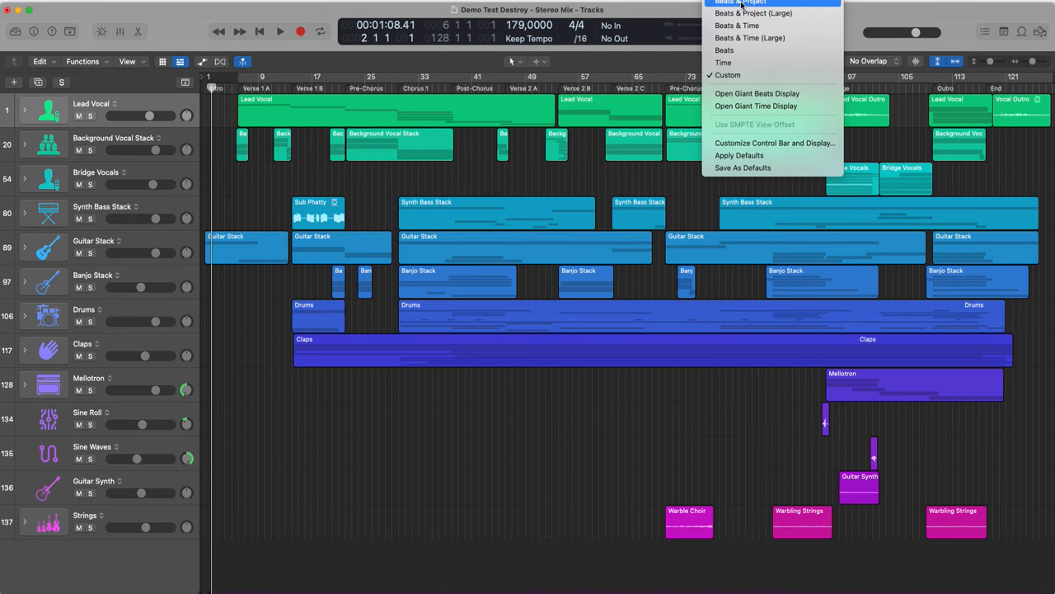
pyautogui.click(740, 3)
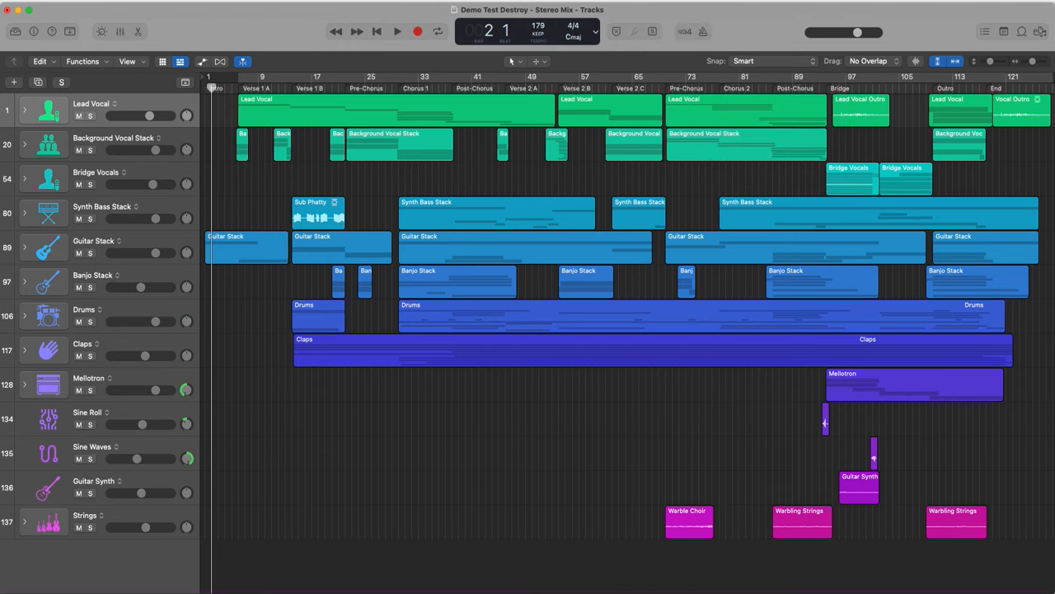
pyautogui.click(70, 32)
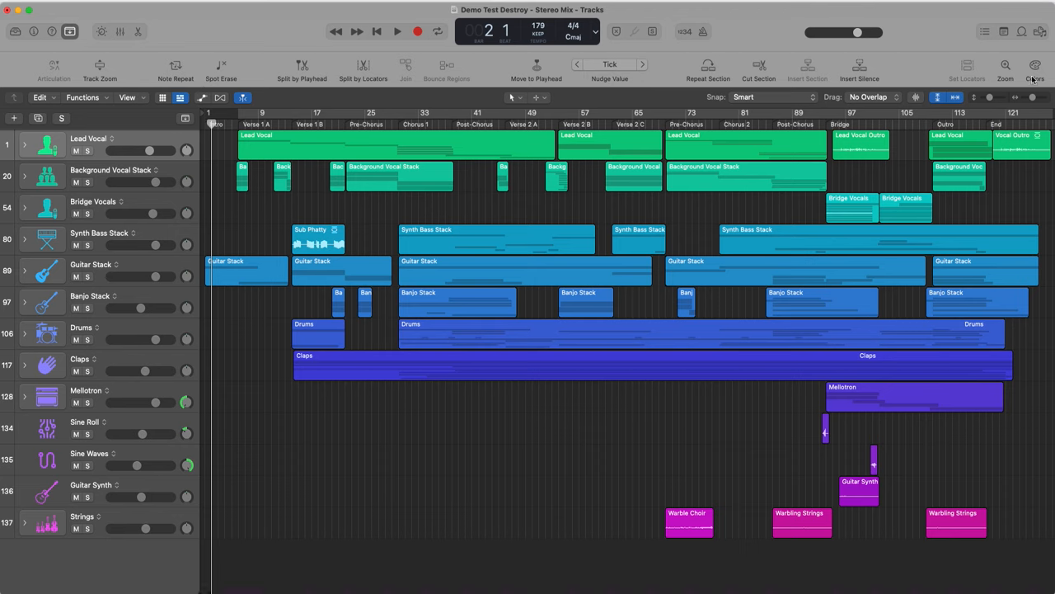
# Step: Open and close the toolbar's color palette, and bring up the toolbar's shortcut menu without choosing an option
pyautogui.click(1035, 74)
pyautogui.click(1037, 66)
pyautogui.rightClick(257, 70)
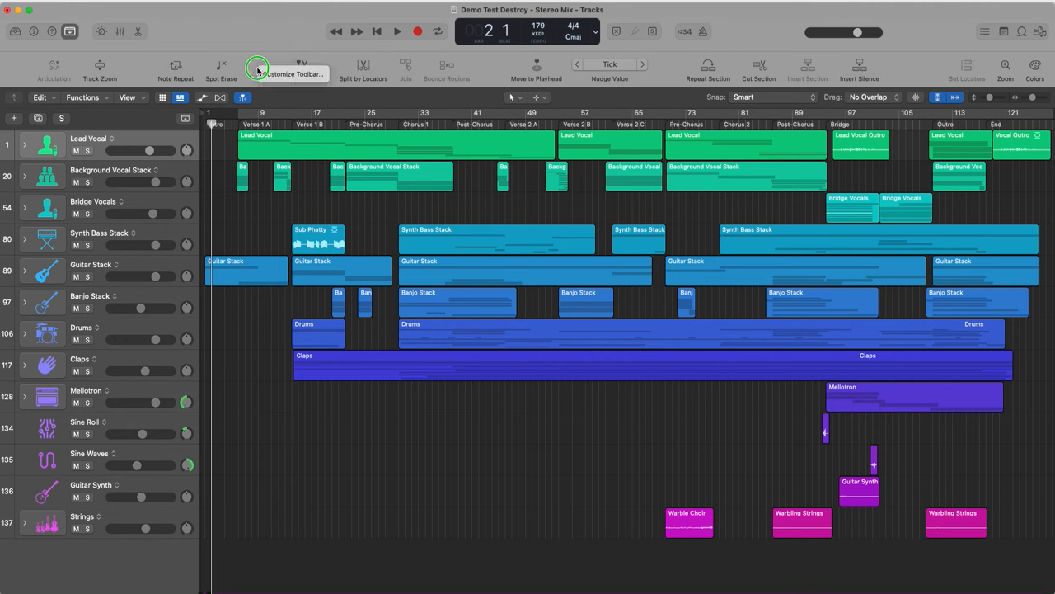
pyautogui.click(251, 58)
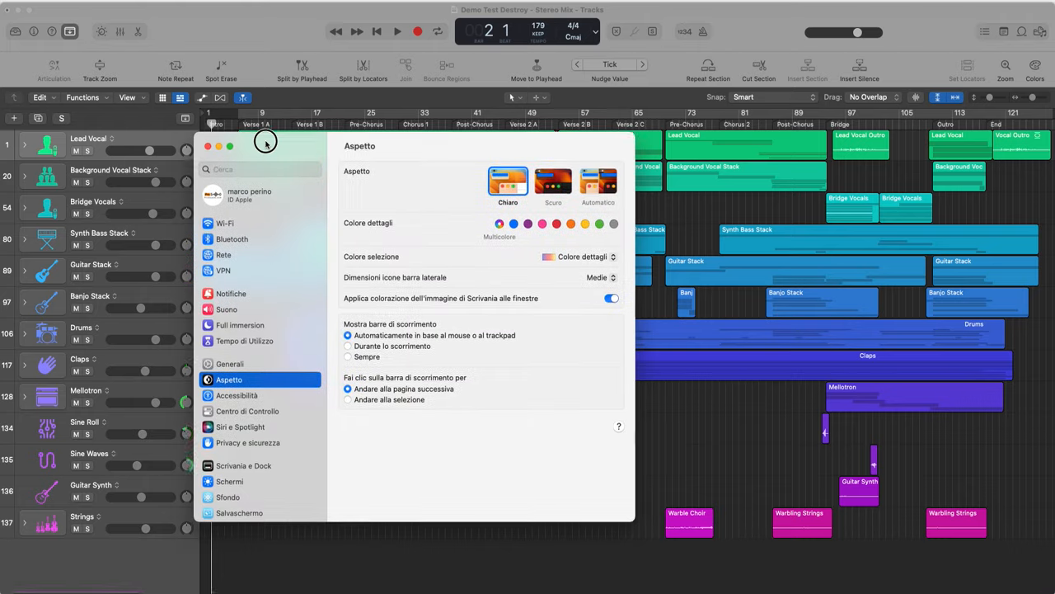
# Step: In macOS System Settings, search for "mous", view the mouse's secondary click options without changing them, and close the settings
pyautogui.click(266, 174)
pyautogui.write('mous')
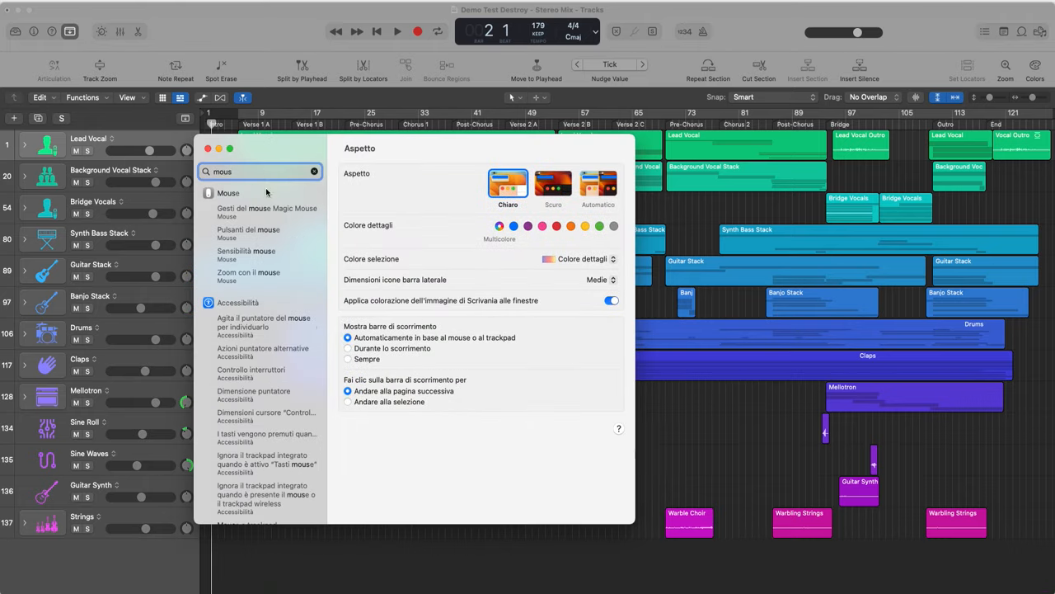
pyautogui.click(257, 196)
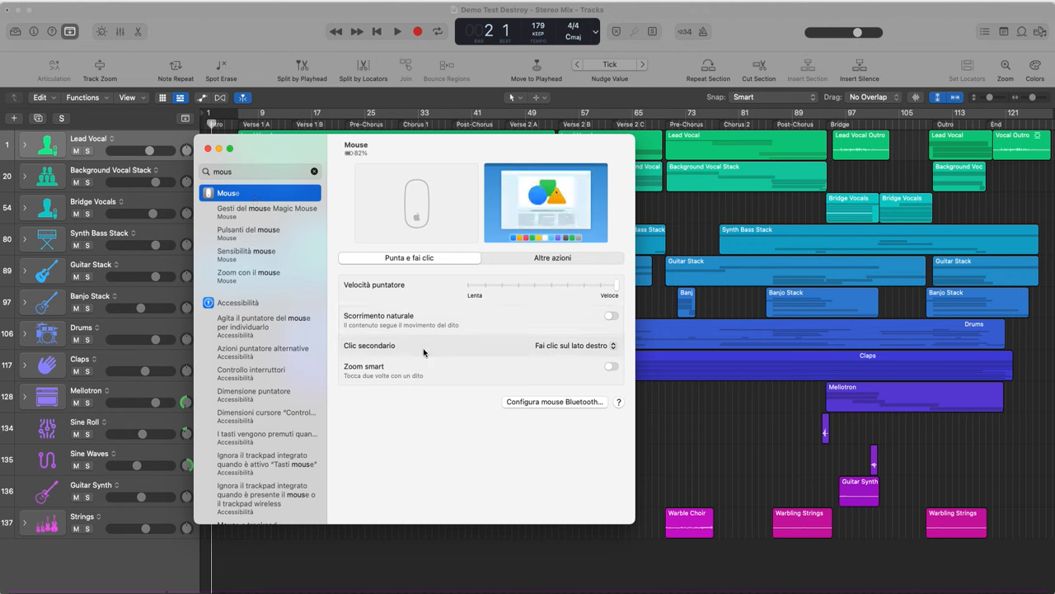
pyautogui.click(607, 347)
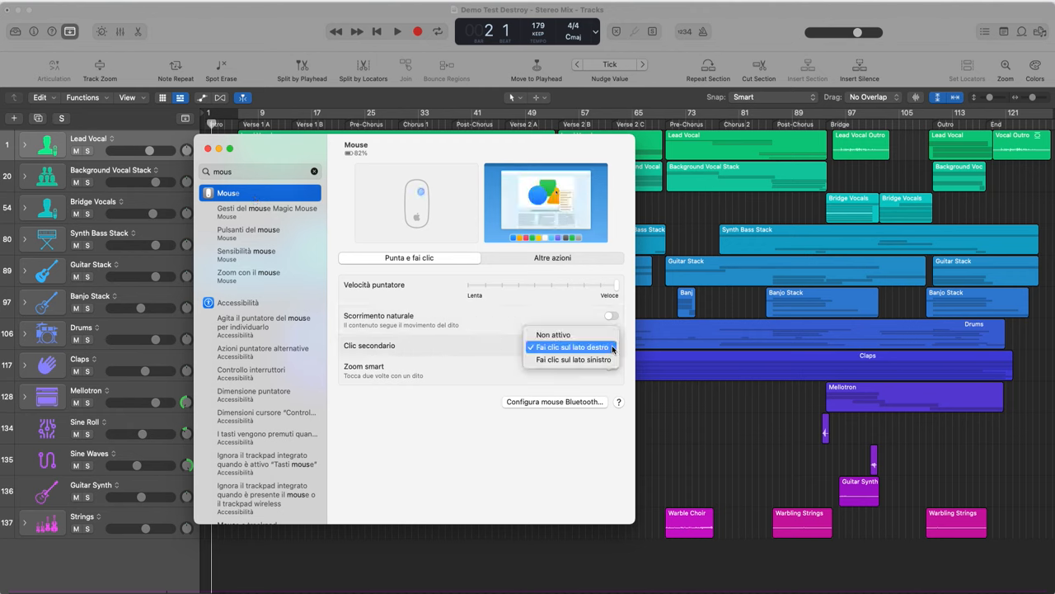
pyautogui.click(403, 468)
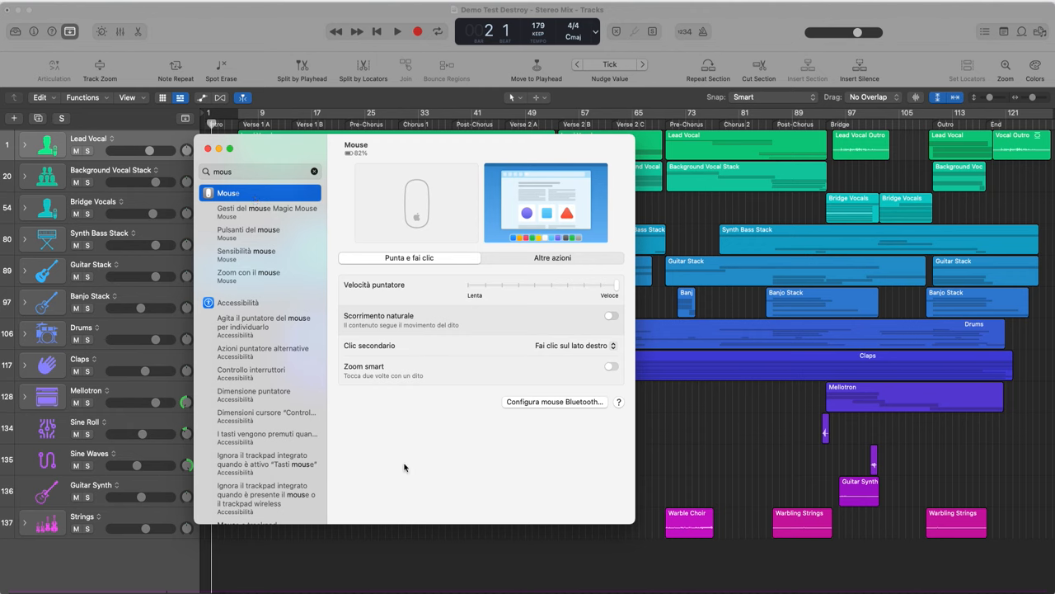
pyautogui.click(207, 149)
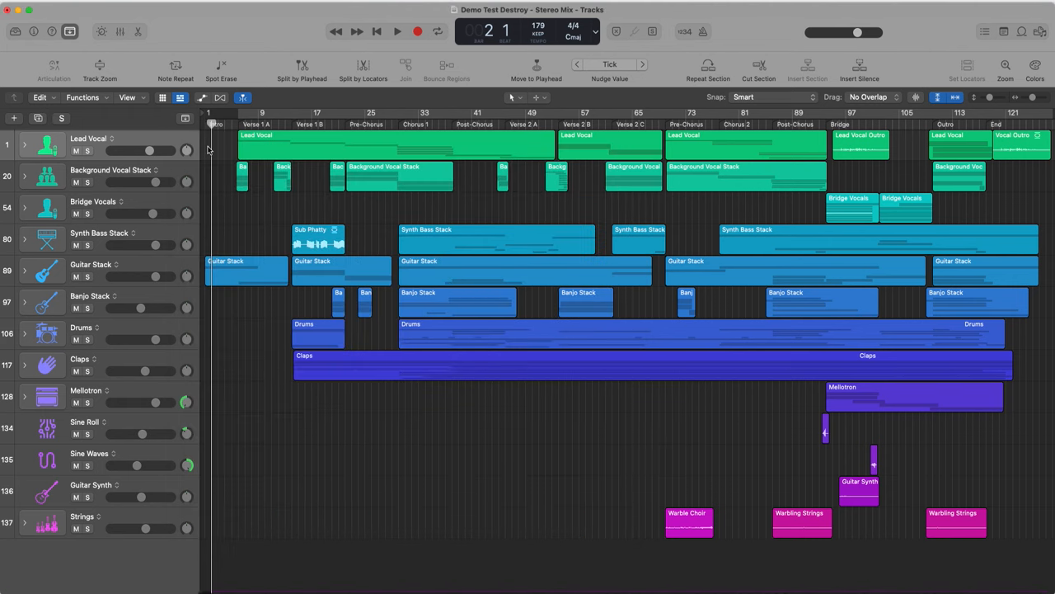
# Step: In the toolbar customization, turn Bounce, Export and Import Audio on and off again one after another, and close it
pyautogui.rightClick(261, 75)
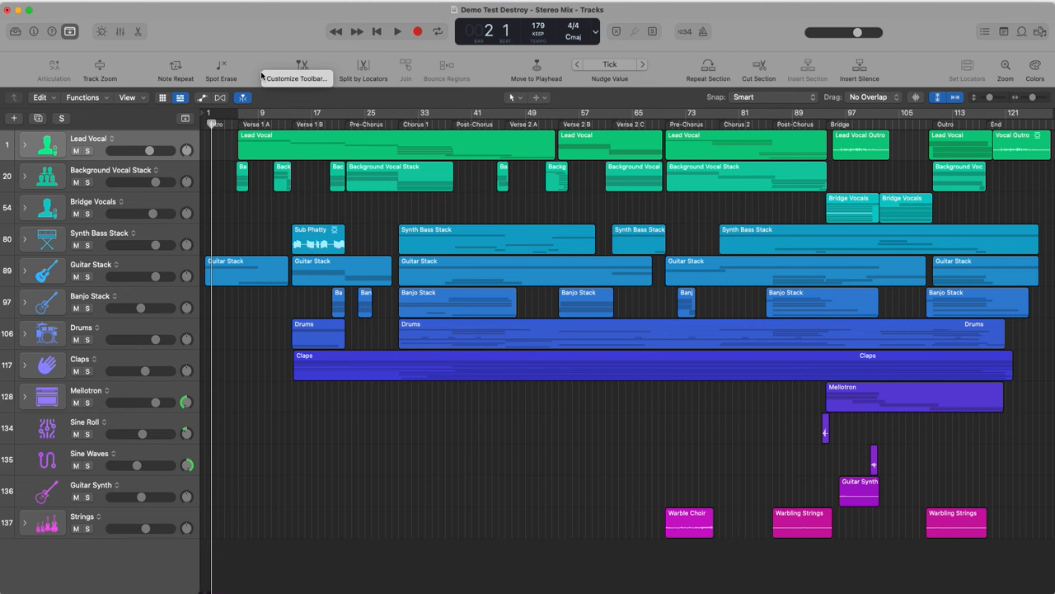
pyautogui.click(295, 78)
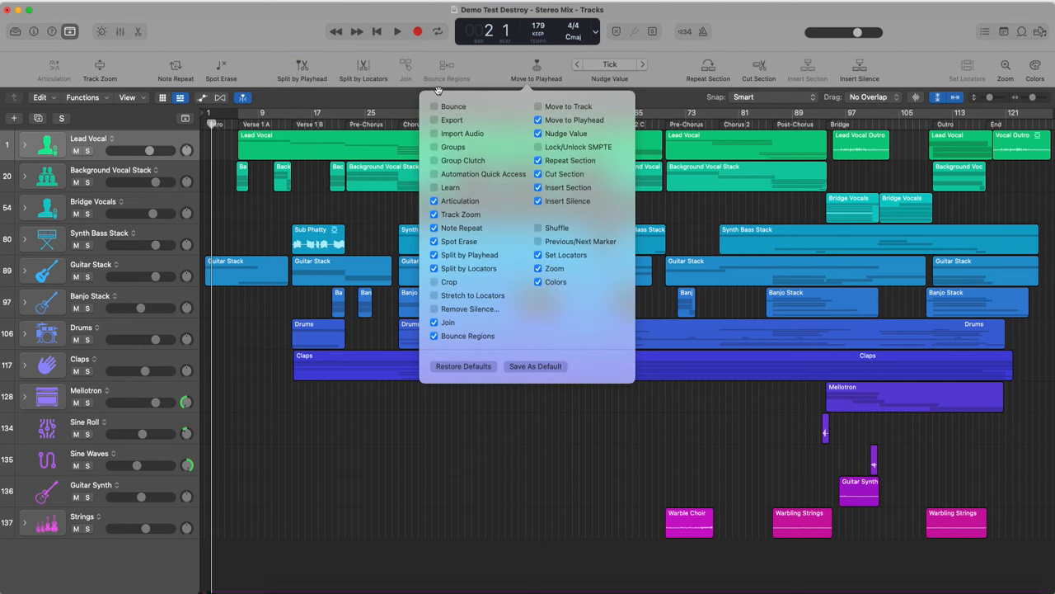
pyautogui.click(435, 107)
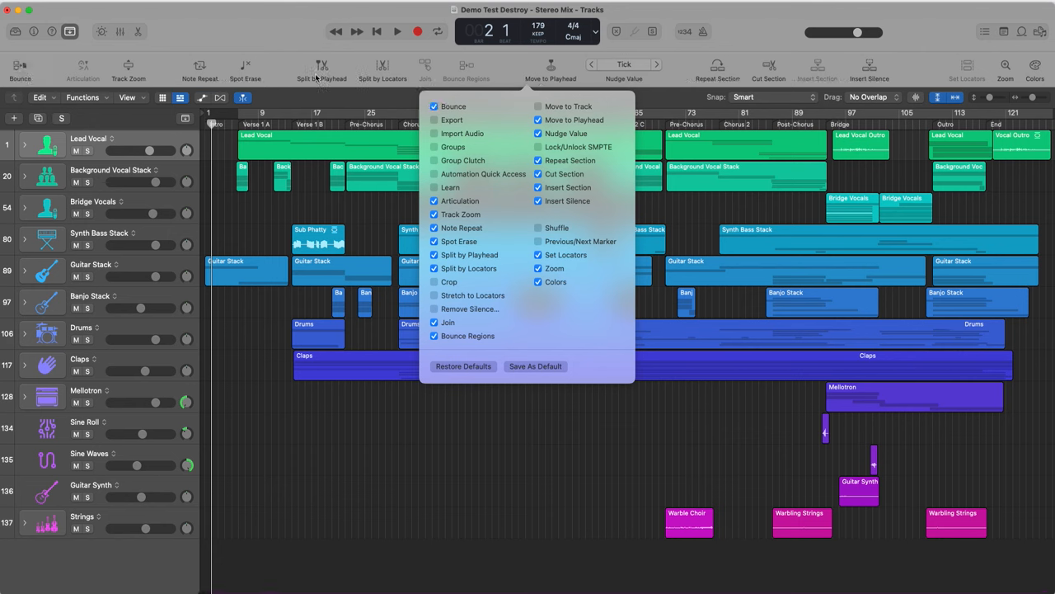
pyautogui.click(434, 106)
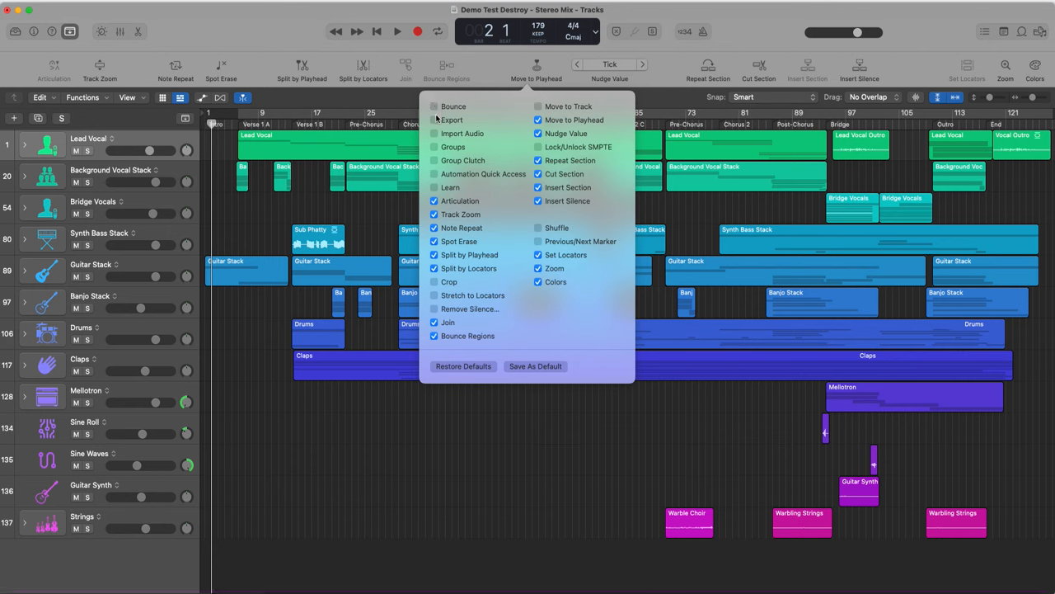
pyautogui.click(434, 119)
pyautogui.click(434, 120)
pyautogui.click(434, 133)
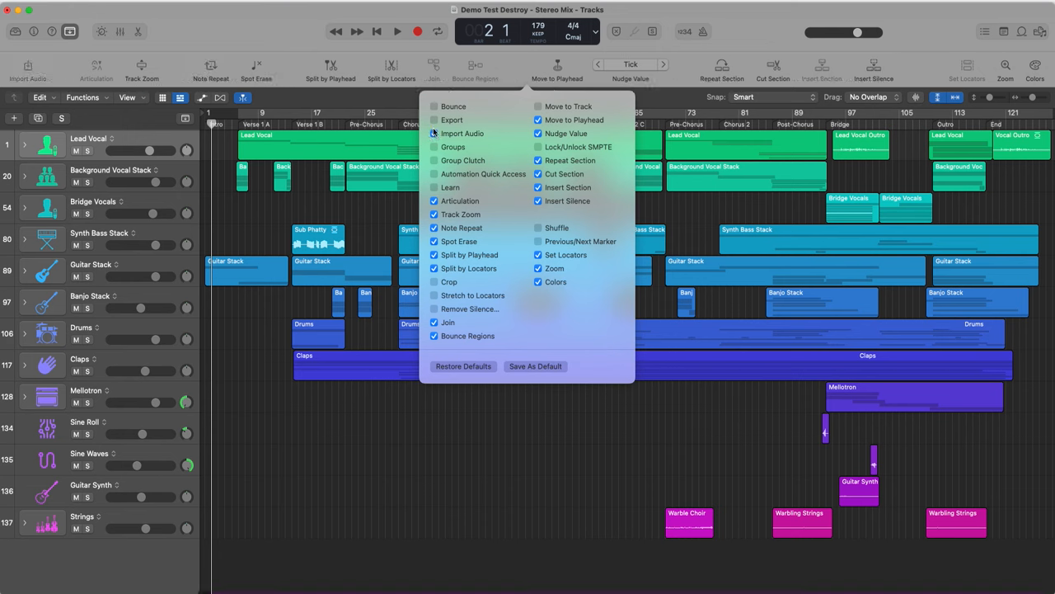
pyautogui.click(434, 134)
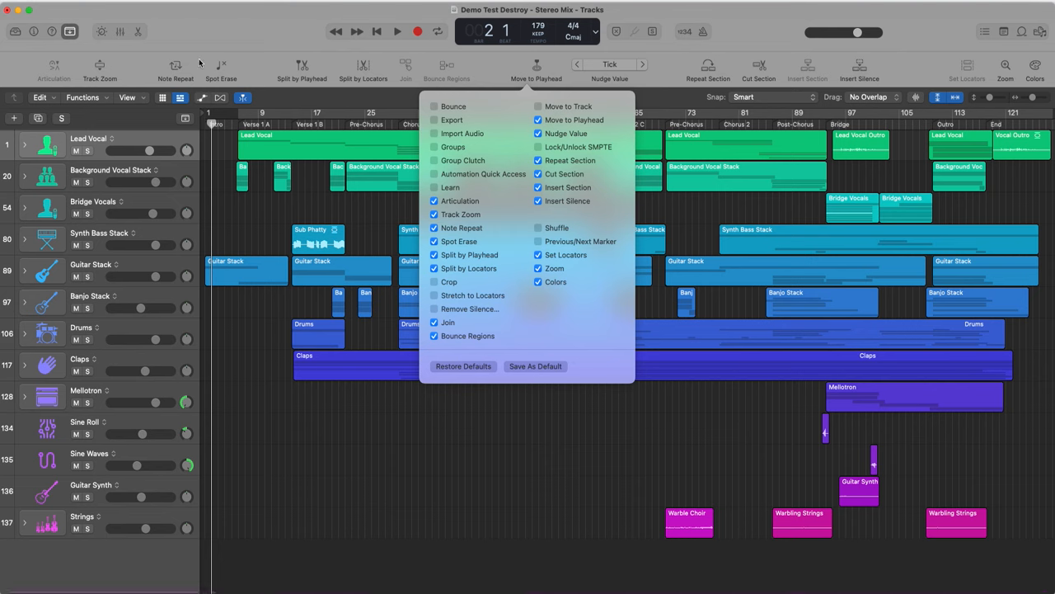
pyautogui.click(221, 29)
# Step: Hide the toolbar, and use Quick Help to read about controls such as the Record button, closing the help window when done
pyautogui.click(71, 32)
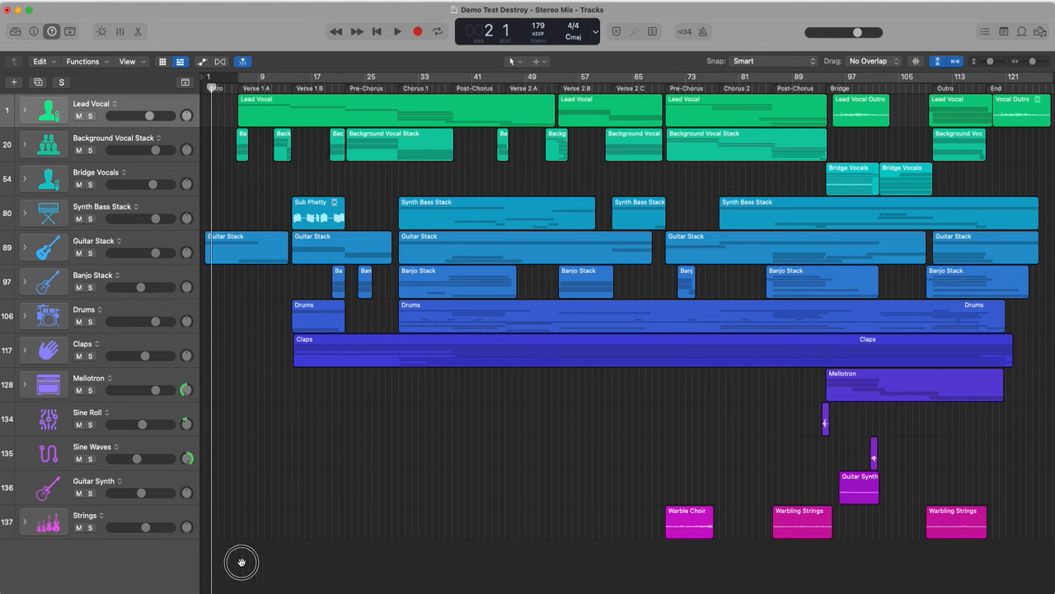
pyautogui.moveTo(241, 563); pyautogui.dragTo(438, 340)
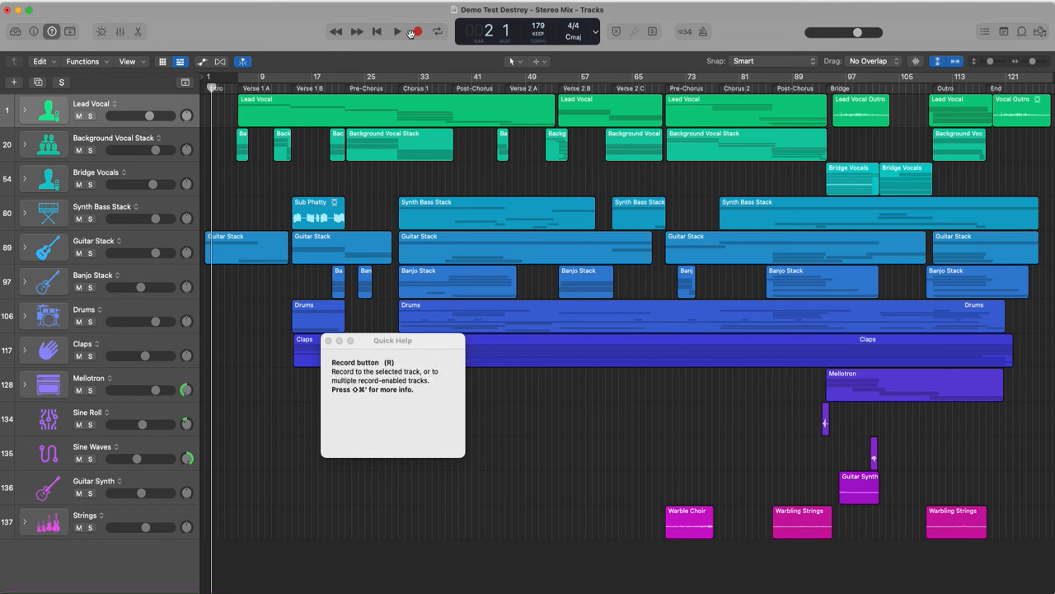
pyautogui.click(51, 31)
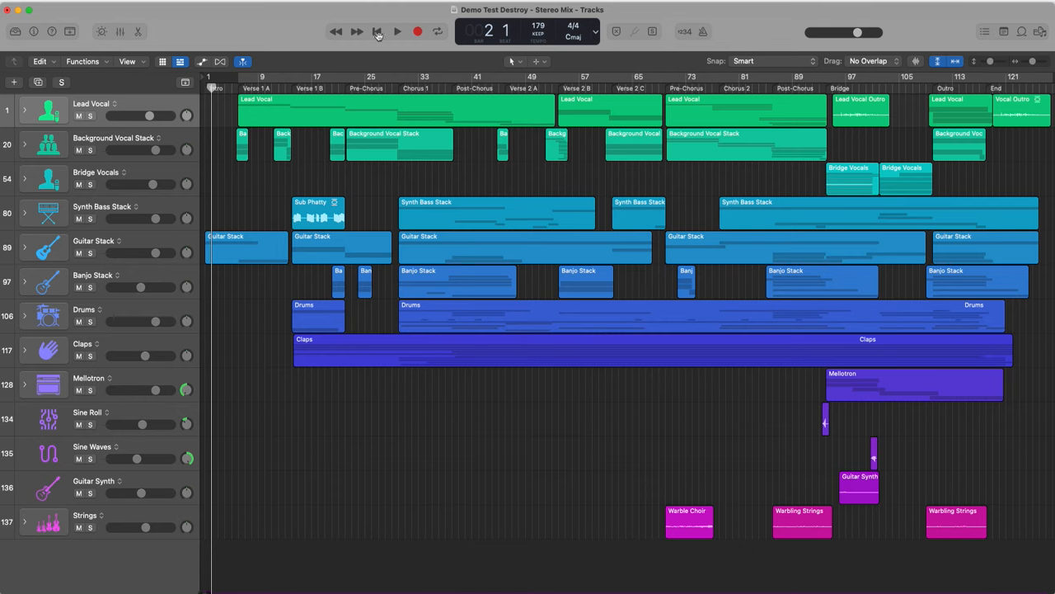
# Step: Show the toolbar, open and close the color palette from it, and hide the toolbar again
pyautogui.click(70, 32)
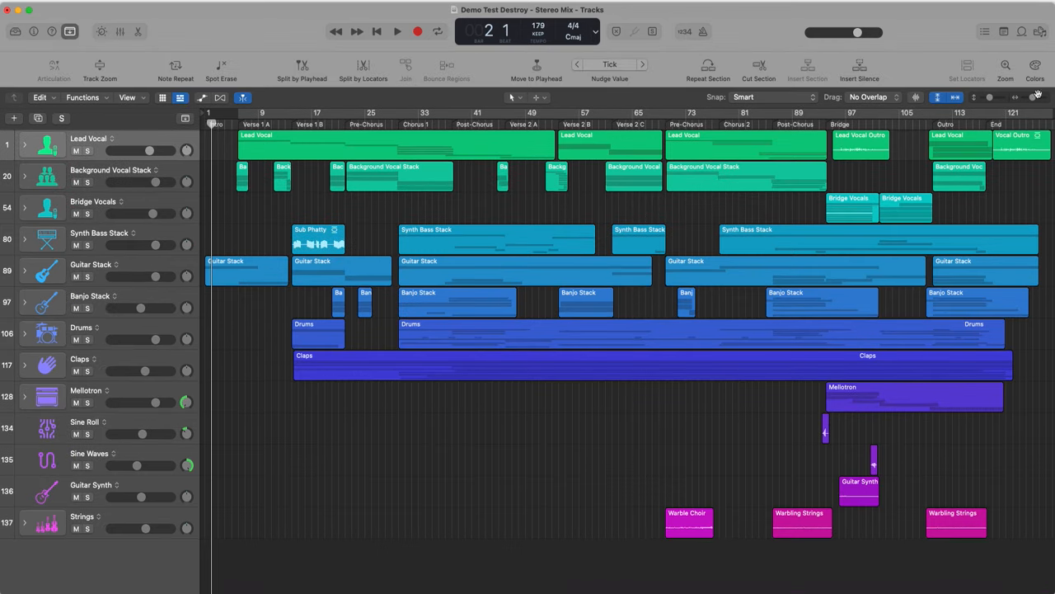
pyautogui.click(1036, 65)
pyautogui.click(1035, 65)
pyautogui.click(70, 34)
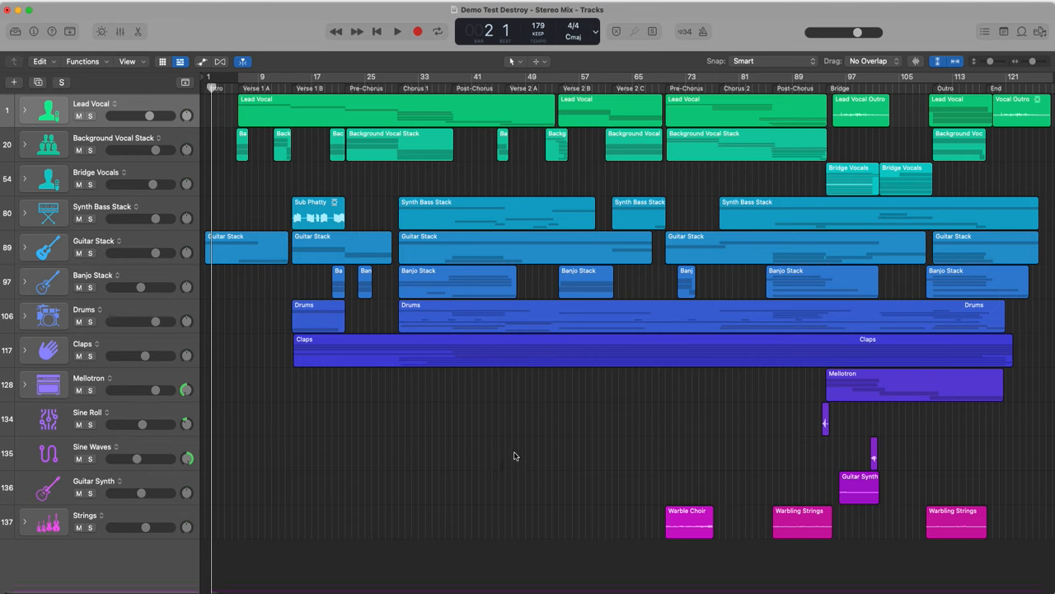
# Step: Open the color palette and recolor the Sub Phatty region, trying light green, orange and red before settling on green
pyautogui.hotkey('alt', 'c')
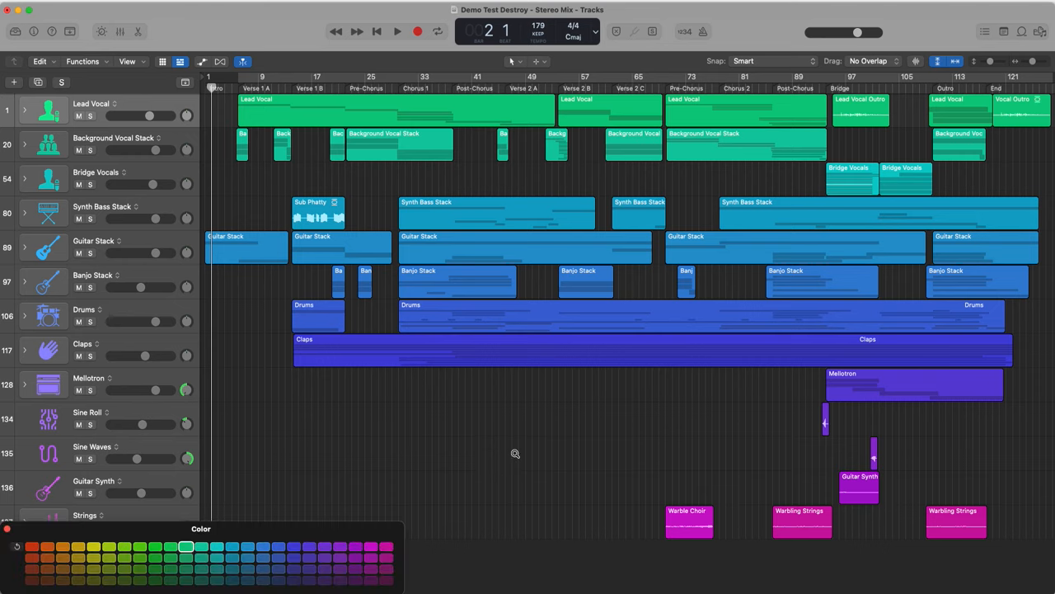
pyautogui.moveTo(350, 526); pyautogui.dragTo(481, 417)
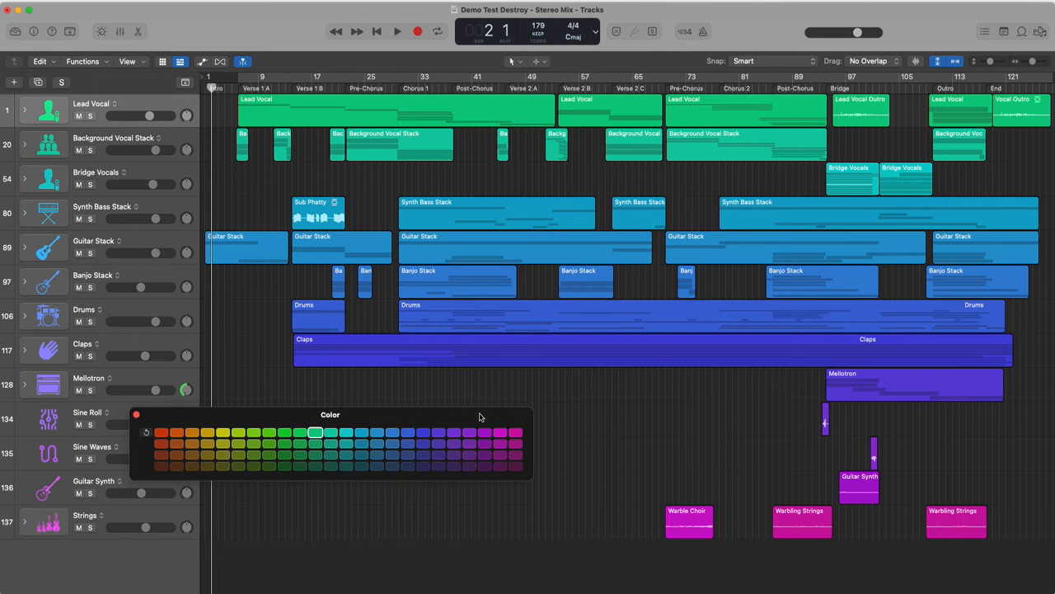
pyautogui.click(323, 208)
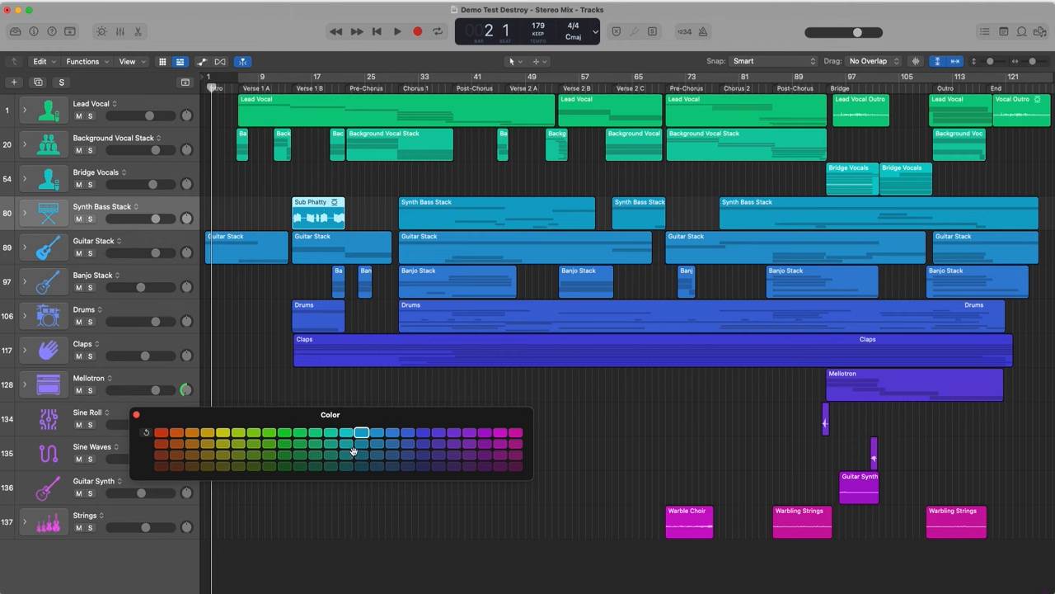
pyautogui.click(254, 432)
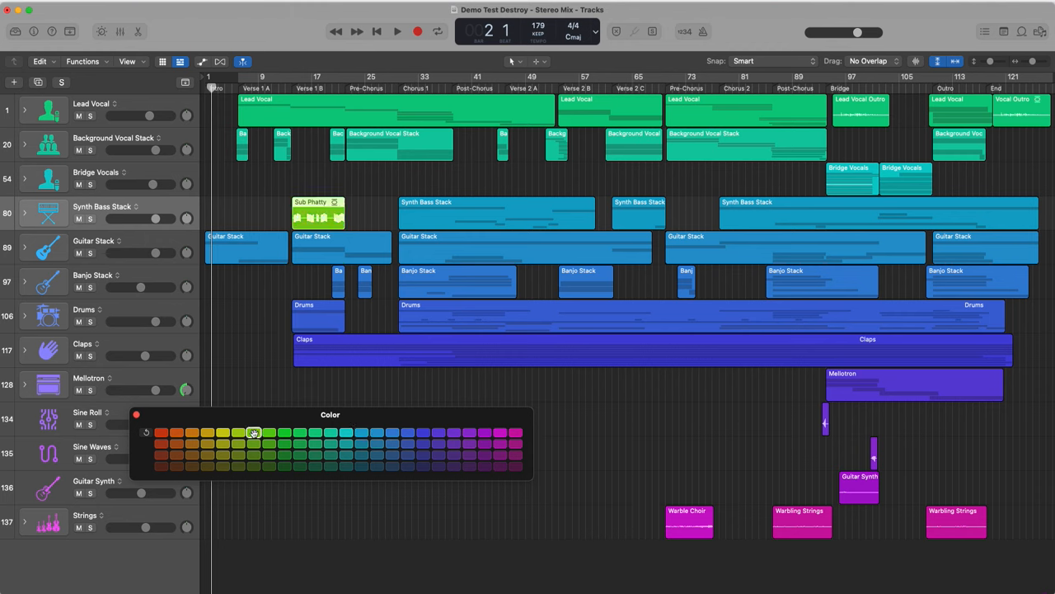
pyautogui.click(191, 433)
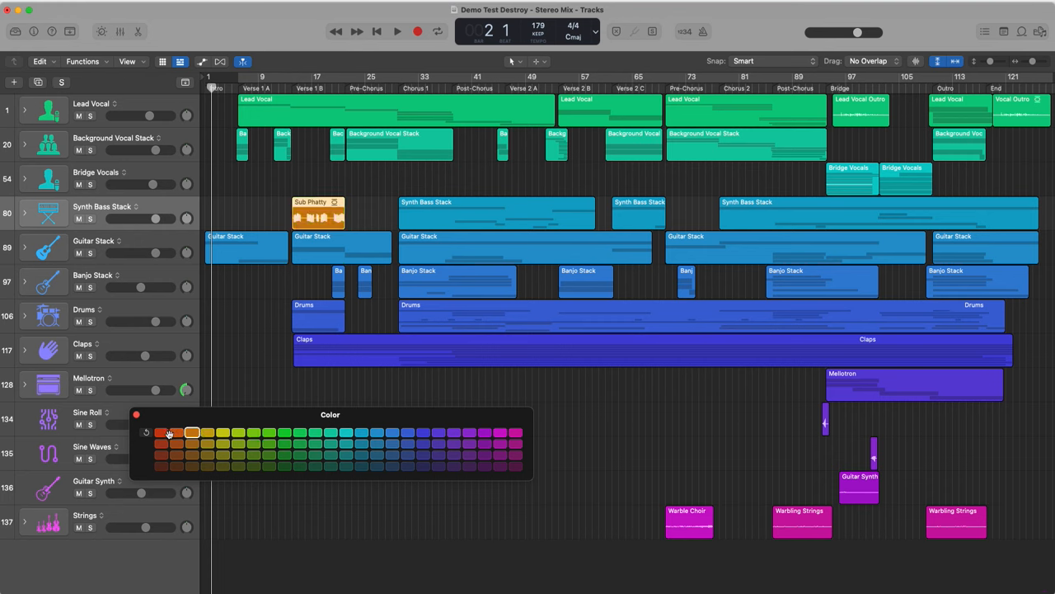
pyautogui.click(162, 433)
pyautogui.click(301, 433)
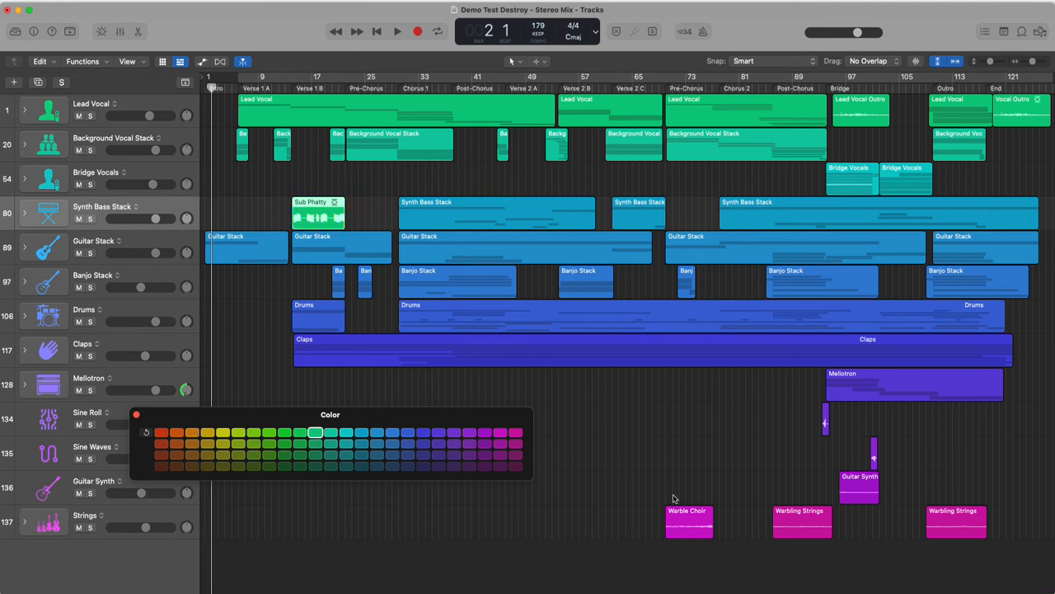
# Step: Recolor the Warble Choir region, trying several palette colors before settling on orange, and close the color palette
pyautogui.click(693, 521)
pyautogui.click(425, 453)
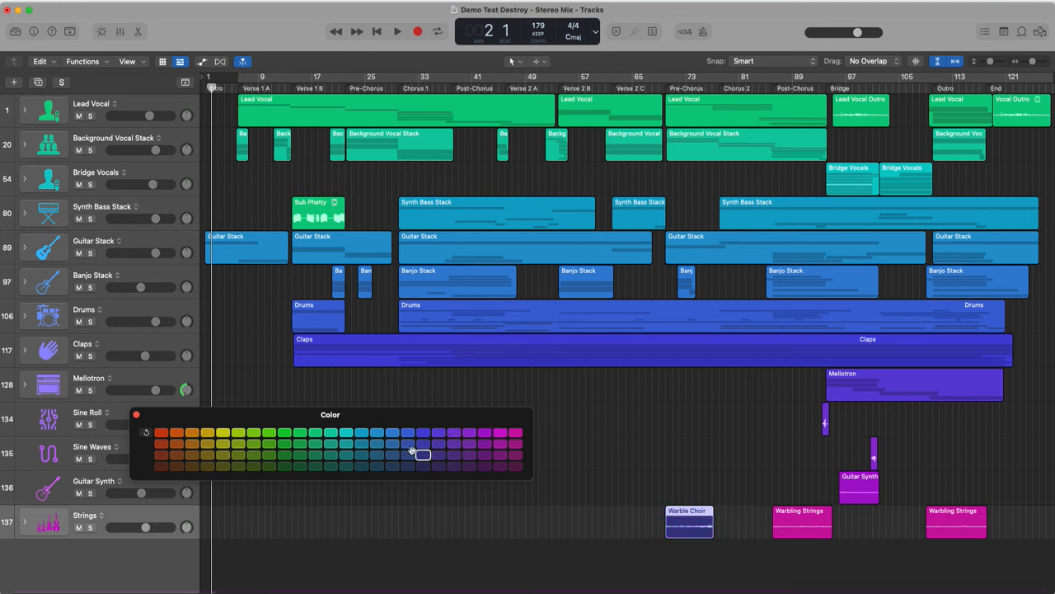
pyautogui.click(380, 446)
pyautogui.click(331, 443)
pyautogui.click(285, 432)
pyautogui.click(238, 432)
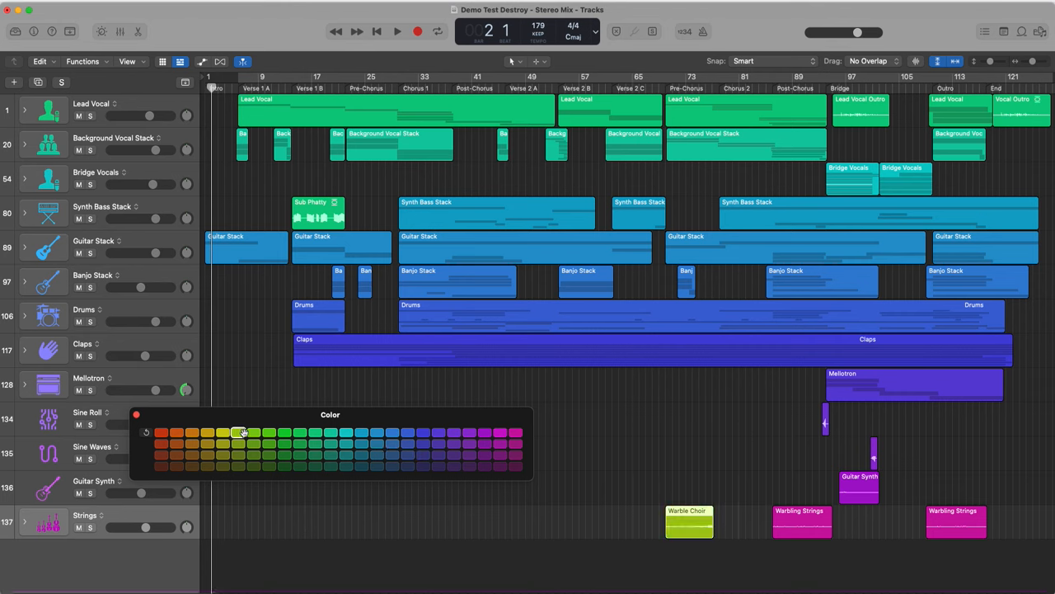
pyautogui.click(208, 433)
pyautogui.click(192, 433)
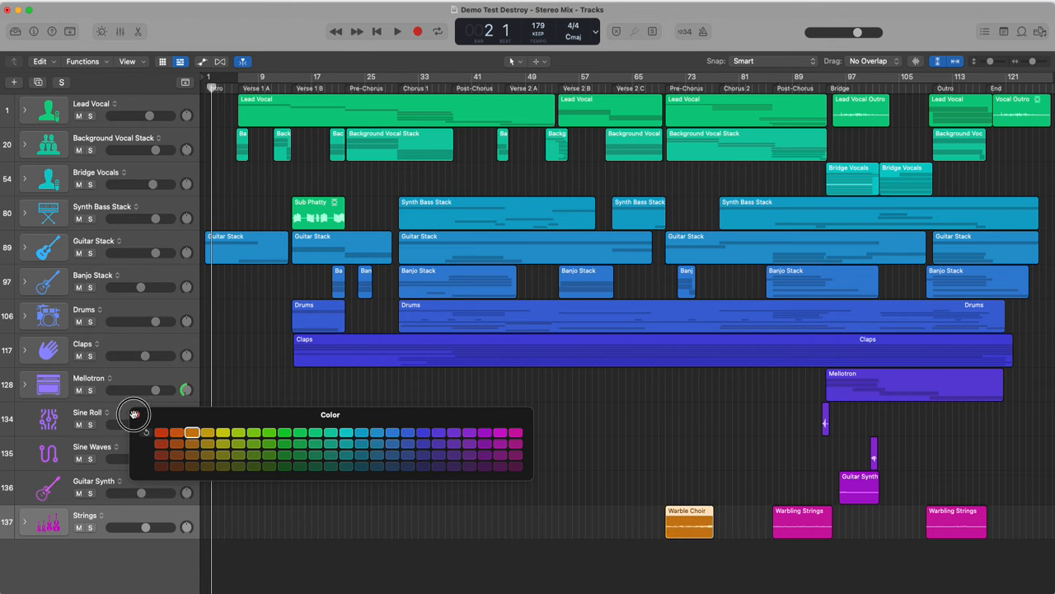
pyautogui.click(136, 414)
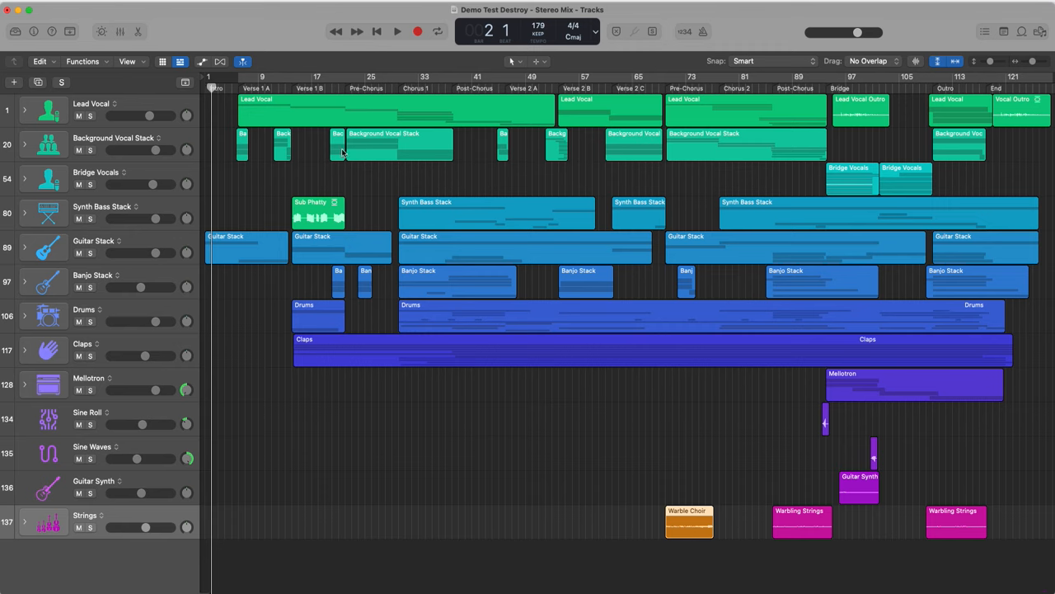
# Step: Move the playhead to bar 13, return it to bar 1, and play the song from there to bar 7
pyautogui.moveTo(214, 88); pyautogui.dragTo(286, 86)
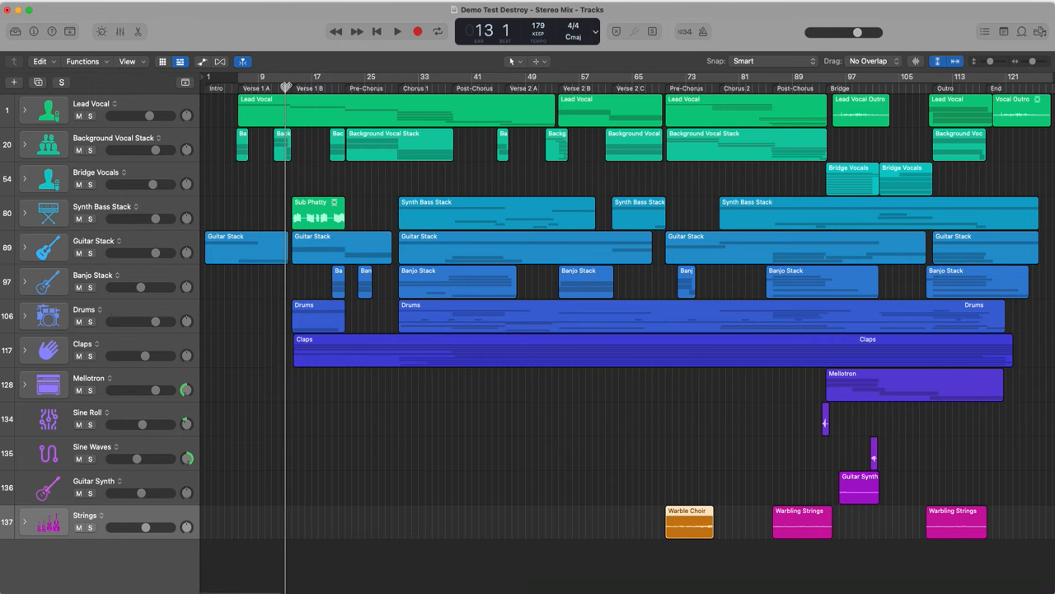
pyautogui.press('Return')
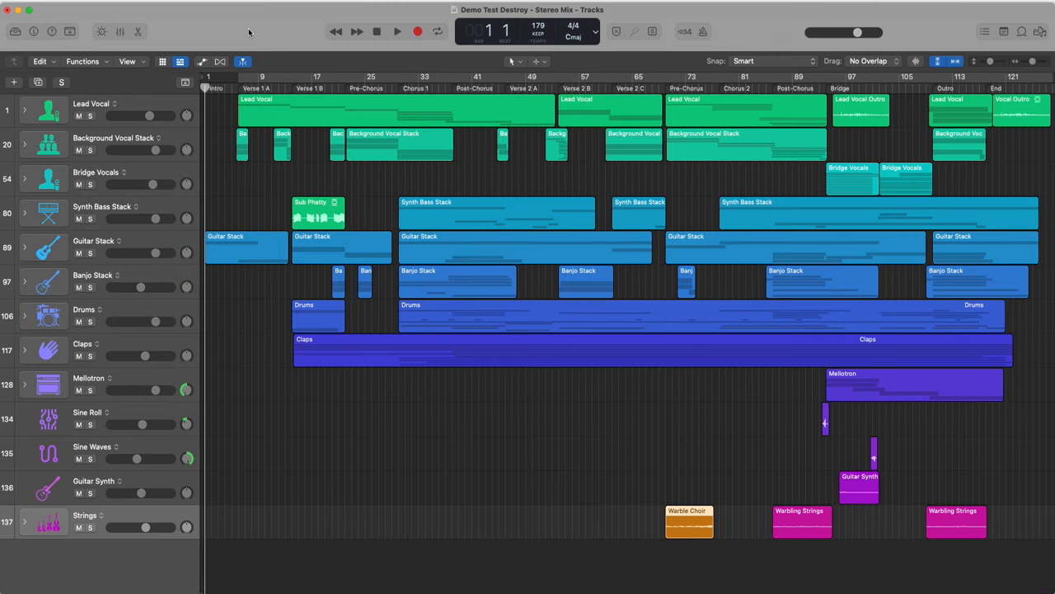
pyautogui.press('space')
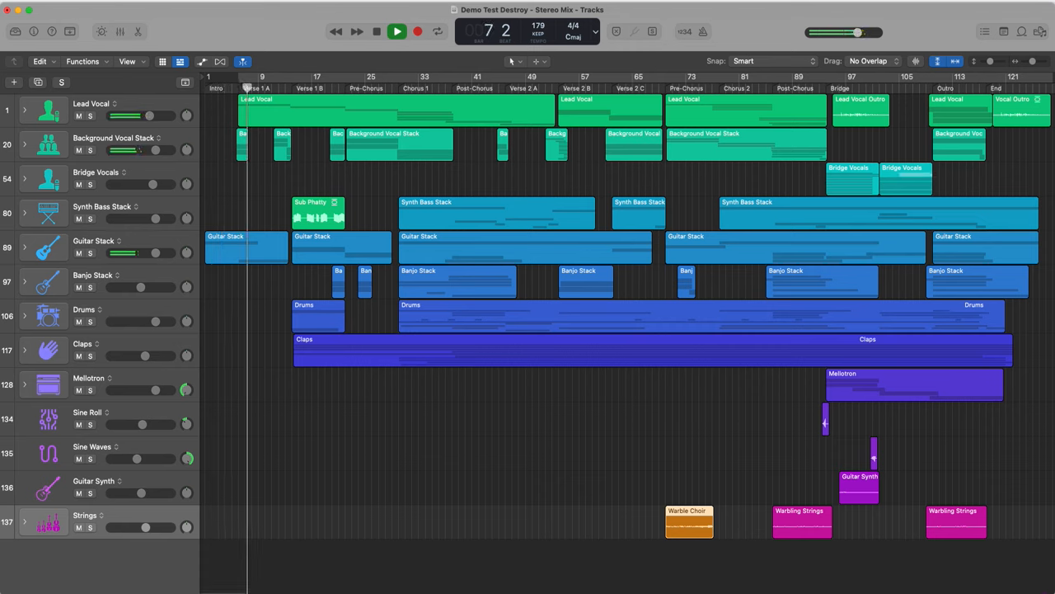
pyautogui.press('space')
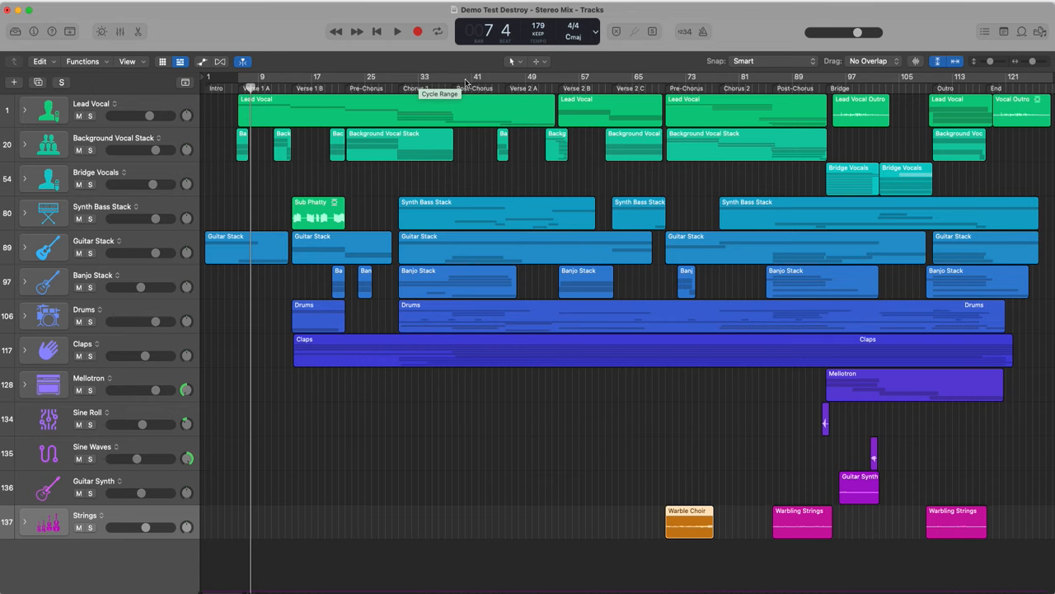
# Step: Reposition the playhead in the ruler at bars 30, 54, 30 and 22, ending at bar 52
pyautogui.click(396, 89)
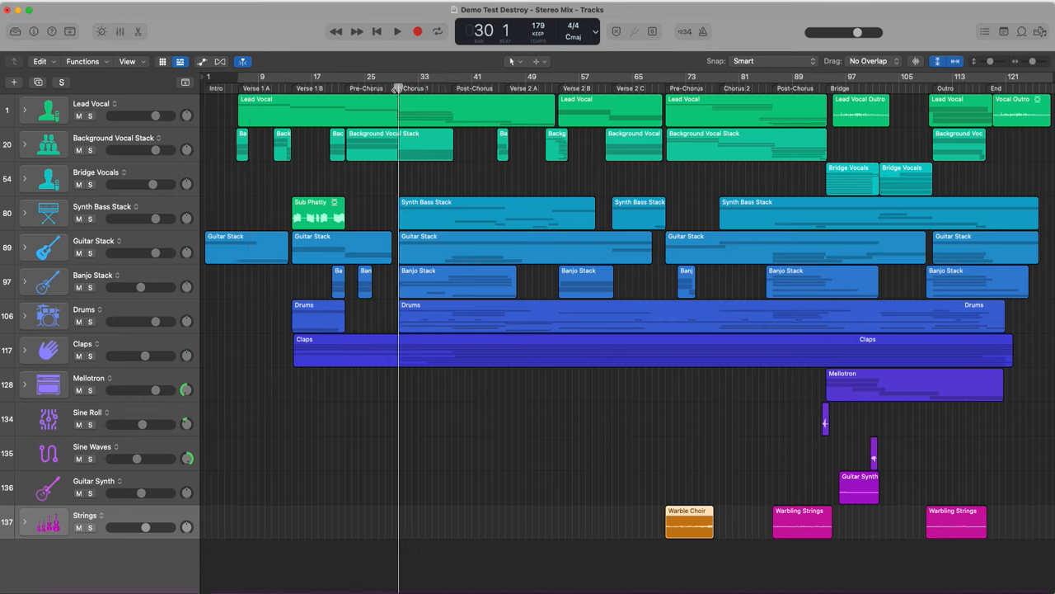
pyautogui.click(559, 88)
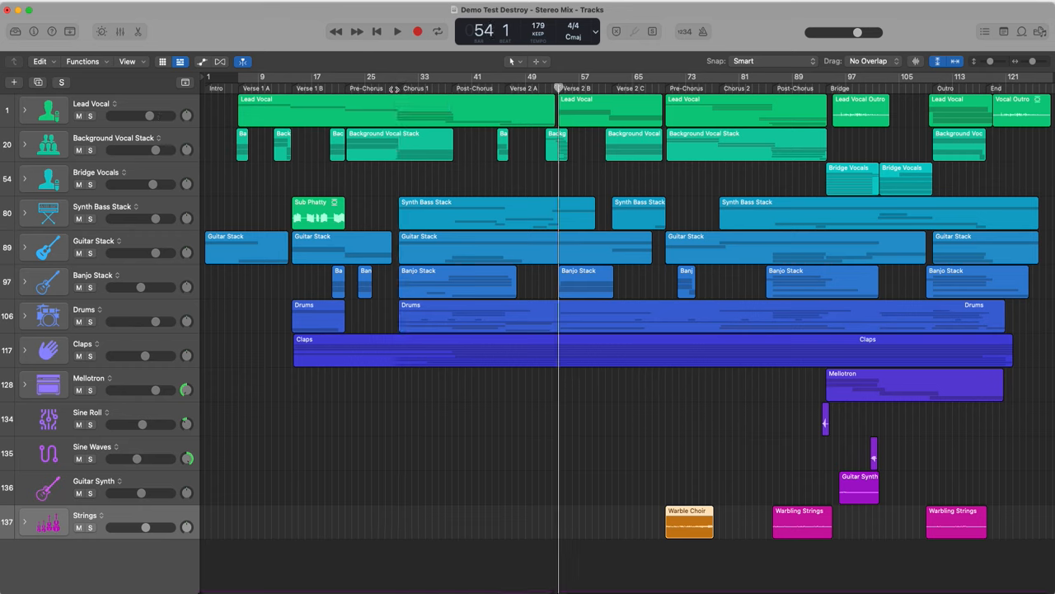
pyautogui.click(399, 88)
pyautogui.click(345, 88)
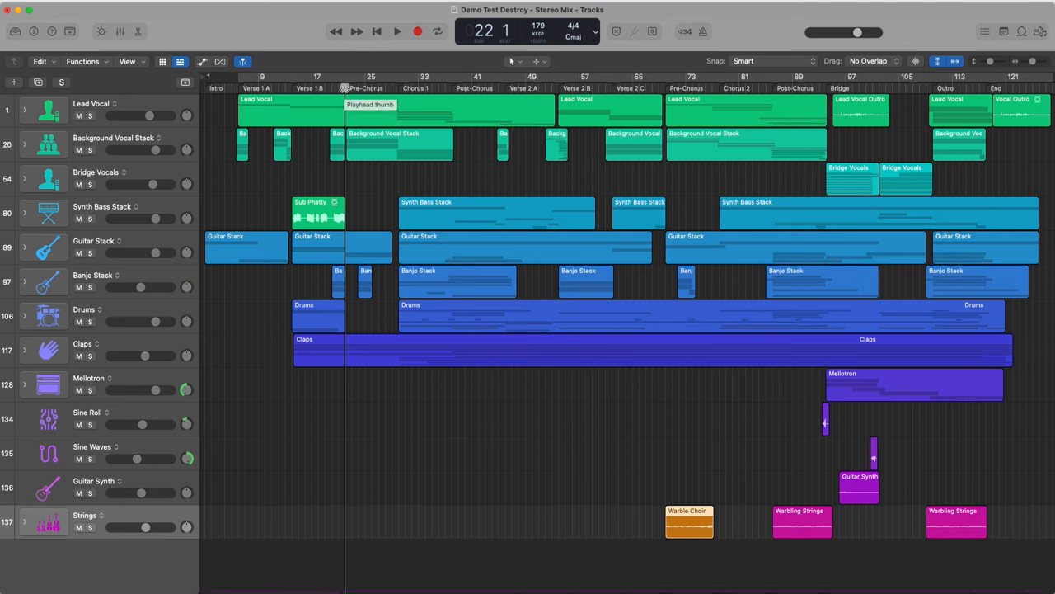
pyautogui.click(544, 90)
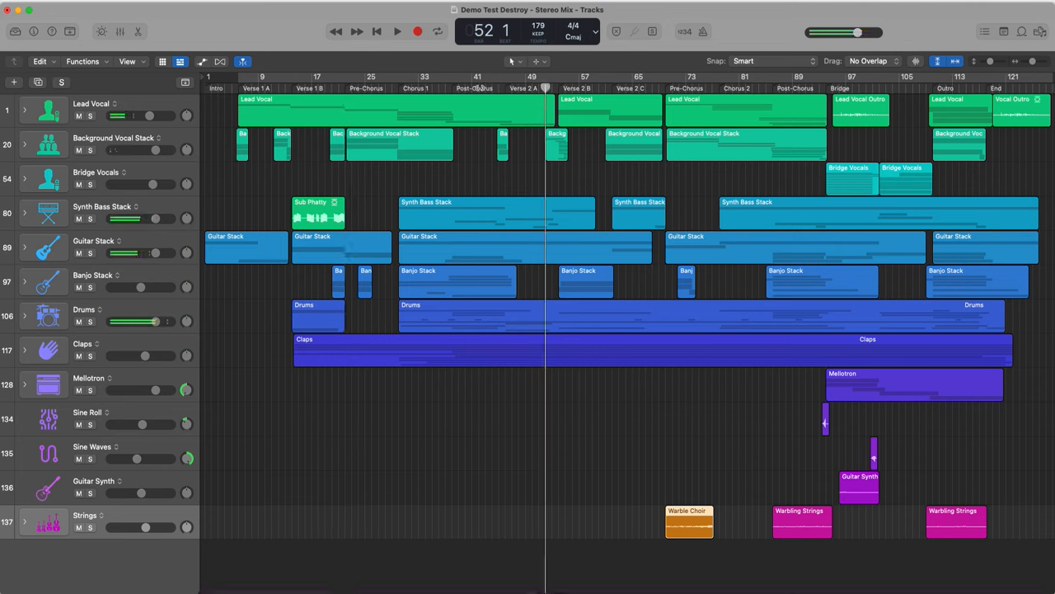
# Step: Play the song briefly from bar 42, and move the playhead to bar 32 and on to bar 43
pyautogui.click(477, 89)
pyautogui.press('space')
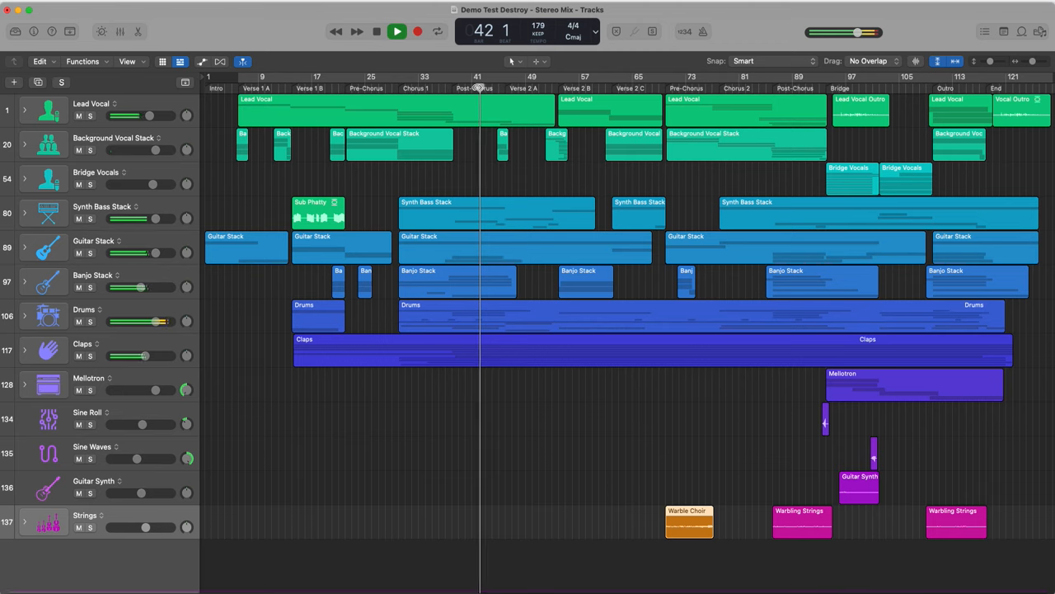
pyautogui.press('space')
pyautogui.click(412, 88)
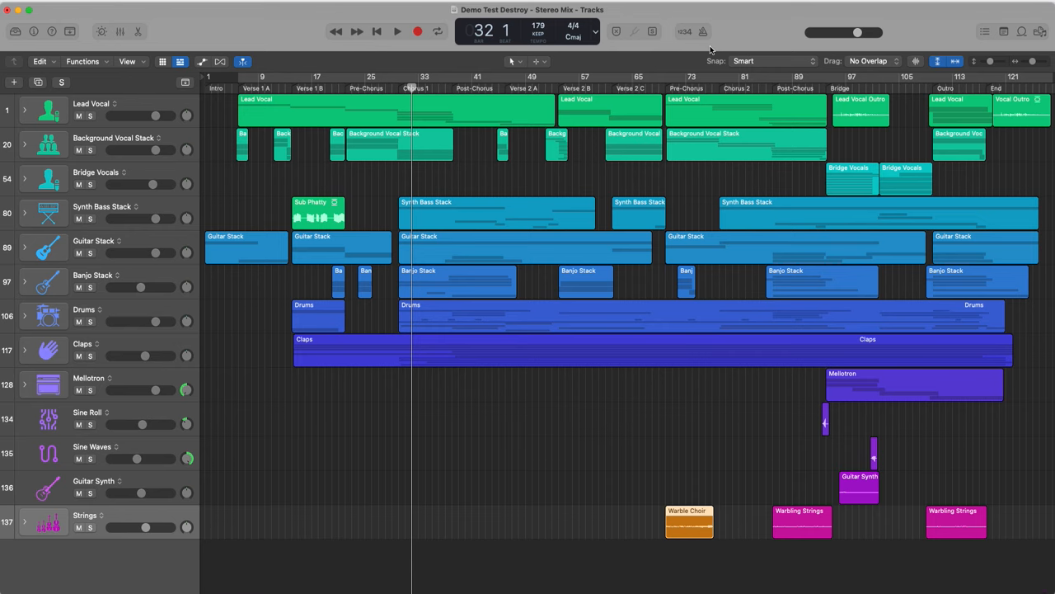
pyautogui.press('space')
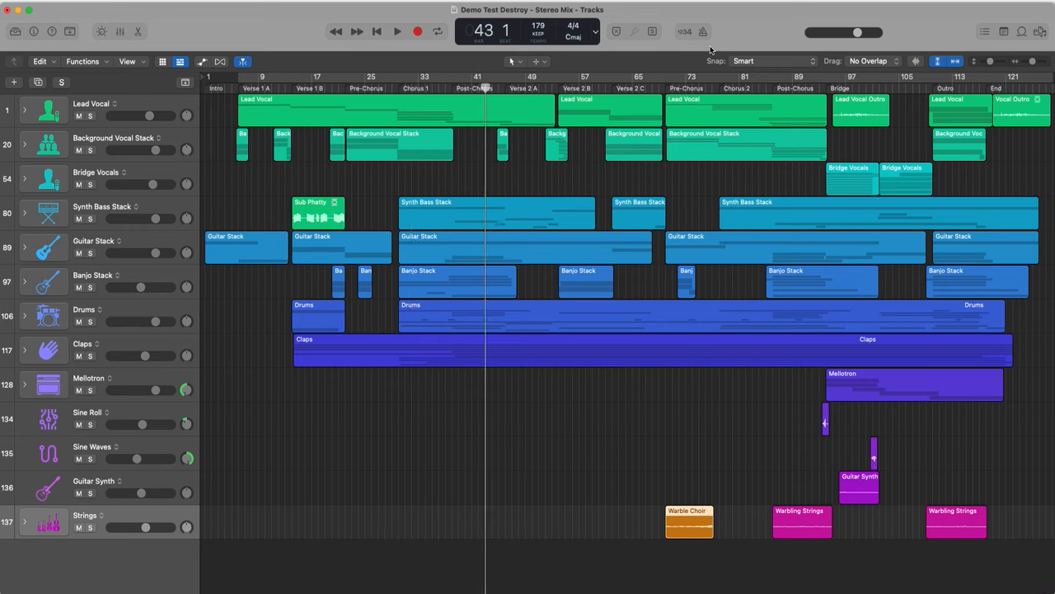
# Step: Step the playhead backward one bar at a time to bar 30 at the start of Chorus 1
pyautogui.press(',')
pyautogui.press(',')
pyautogui.press(',')
pyautogui.press(',')
pyautogui.press(',')
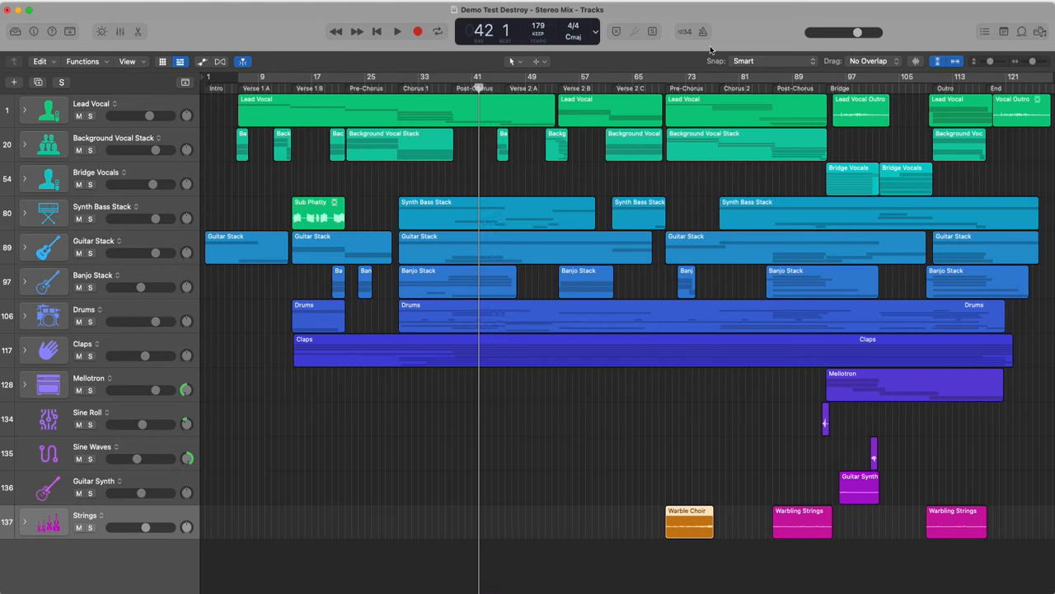
pyautogui.press(',')
pyautogui.press(',')
pyautogui.press(',')
pyautogui.press(',')
pyautogui.press(',')
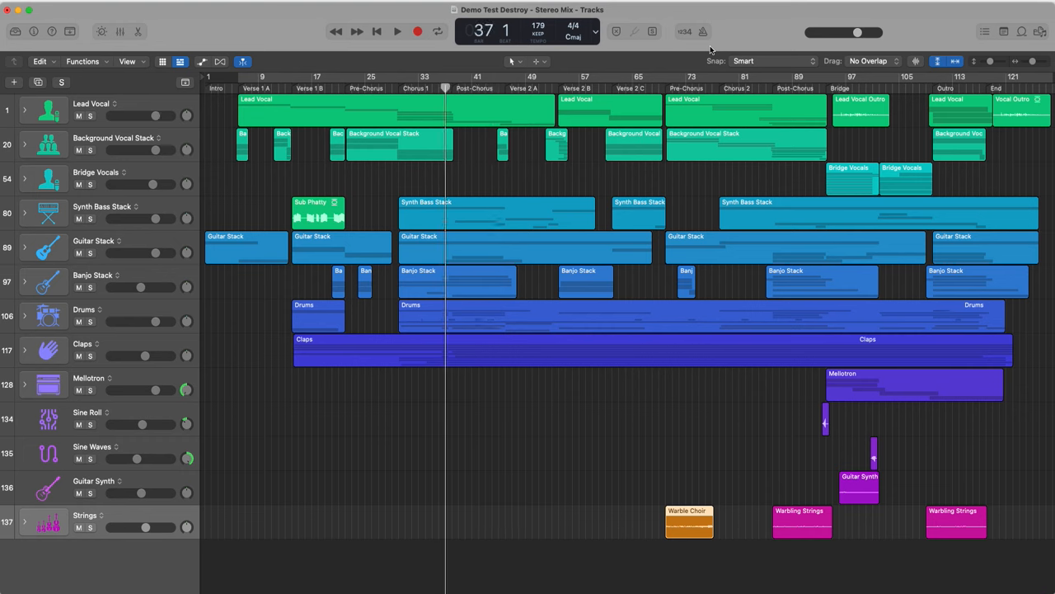
pyautogui.press(',')
pyautogui.press(',')
pyautogui.press(',')
pyautogui.press(',')
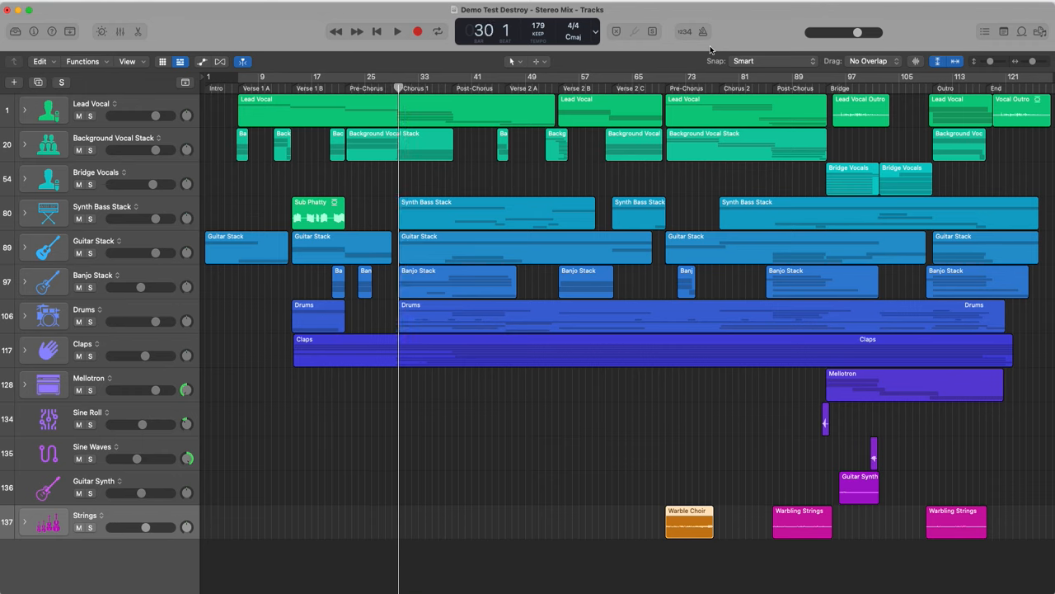
# Step: Jump the playhead forward eight bars at a time to bar 62, and back the same way to bar 30
pyautogui.hotkey('shift', '.')
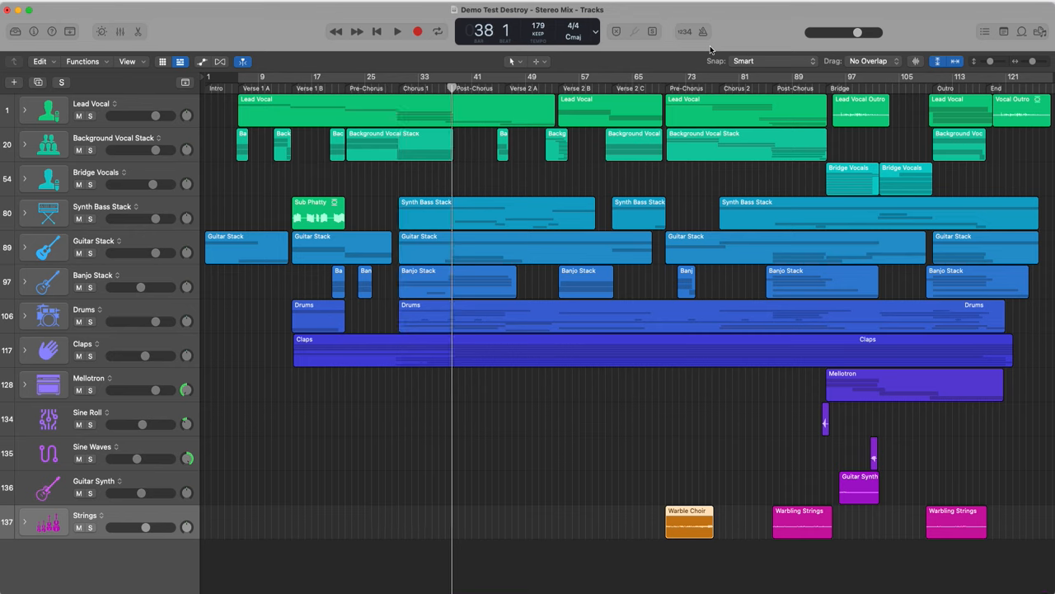
pyautogui.hotkey('shift', '.')
pyautogui.hotkey('shift', '.')
pyautogui.hotkey('shift', '.')
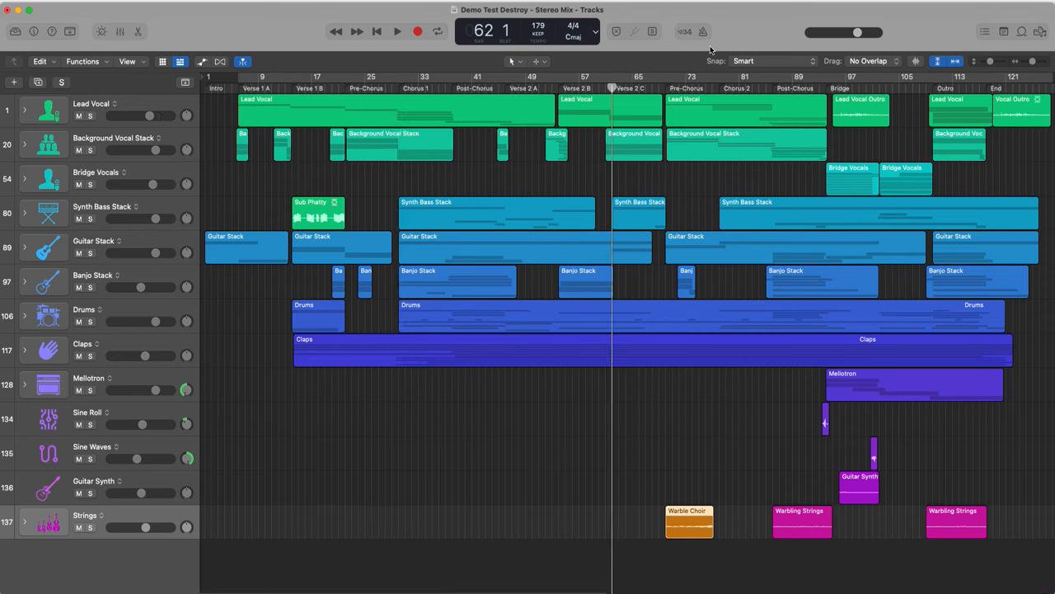
pyautogui.hotkey('shift', ',')
pyautogui.hotkey('shift', ',')
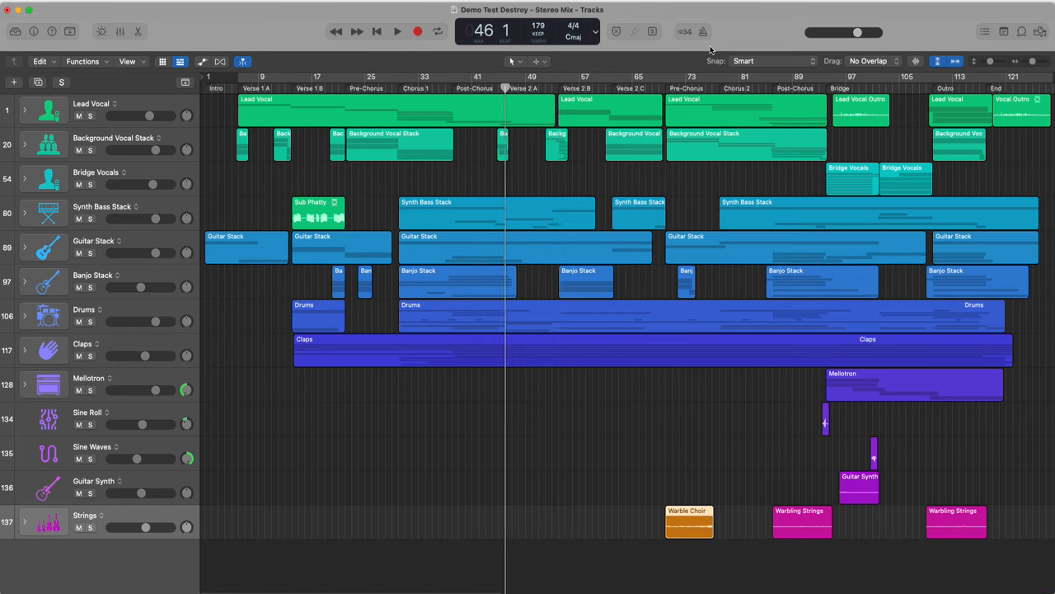
pyautogui.hotkey('shift', ',')
pyautogui.hotkey('shift', ',')
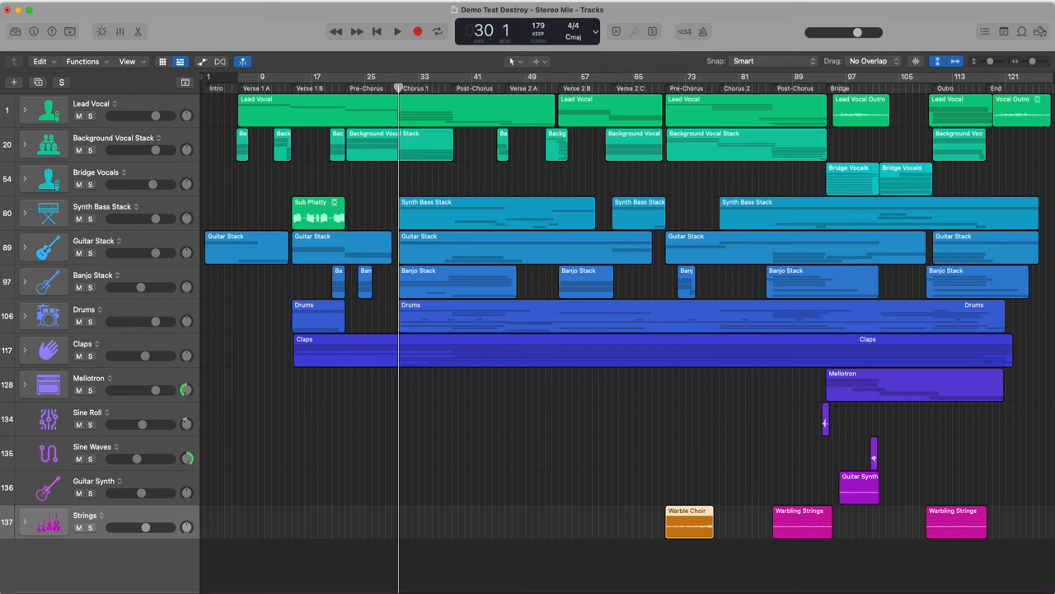
# Step: Clear the region selection and select Drums, Sub Phatty, Guitar Stack, Banjo Stack and Synth Bass Stack regions in turn
pyautogui.click(542, 438)
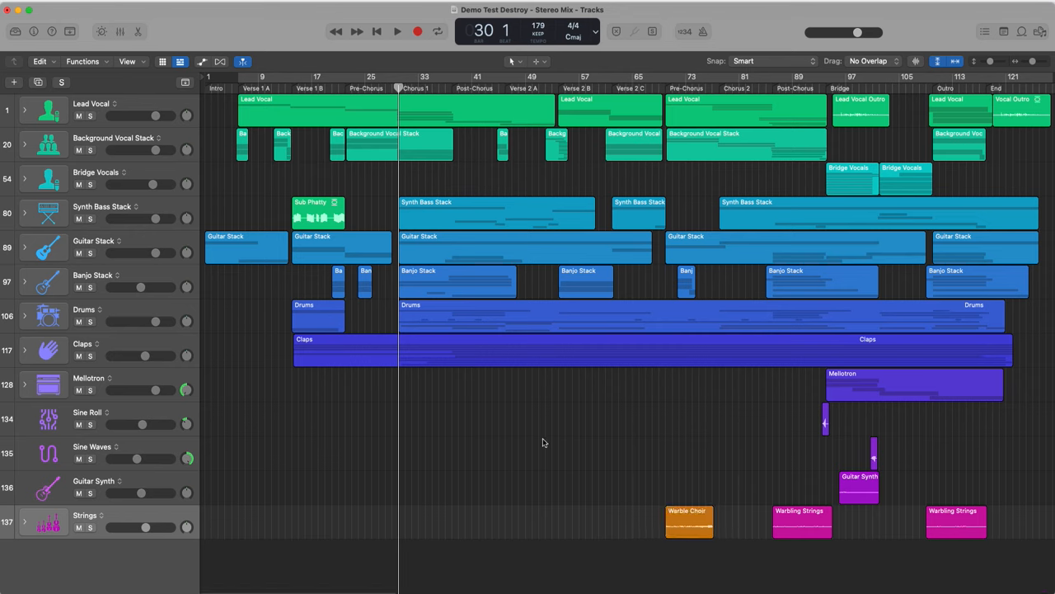
pyautogui.click(694, 319)
pyautogui.click(309, 208)
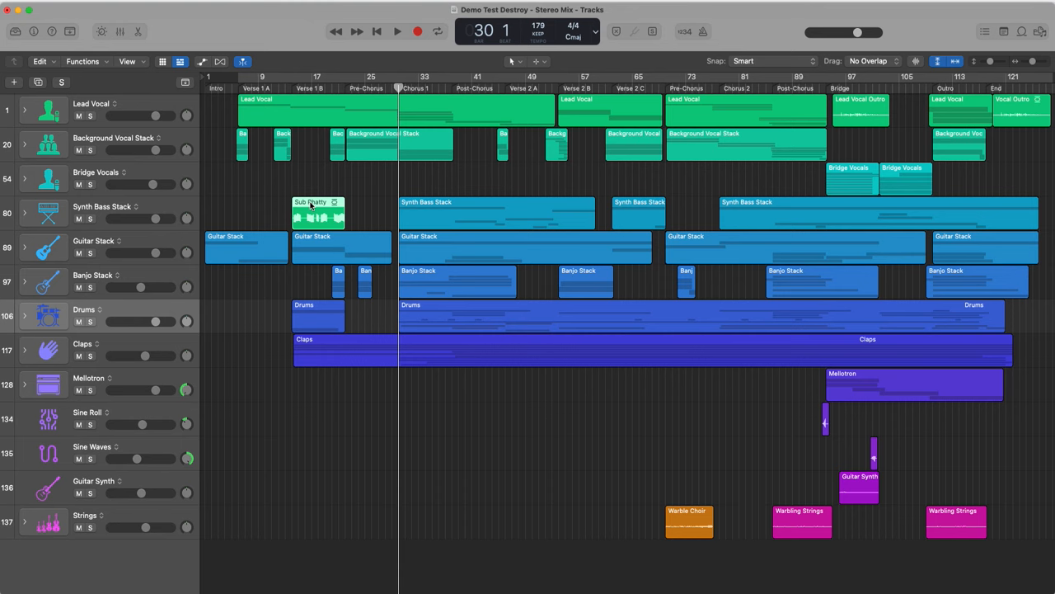
pyautogui.click(240, 241)
pyautogui.click(335, 248)
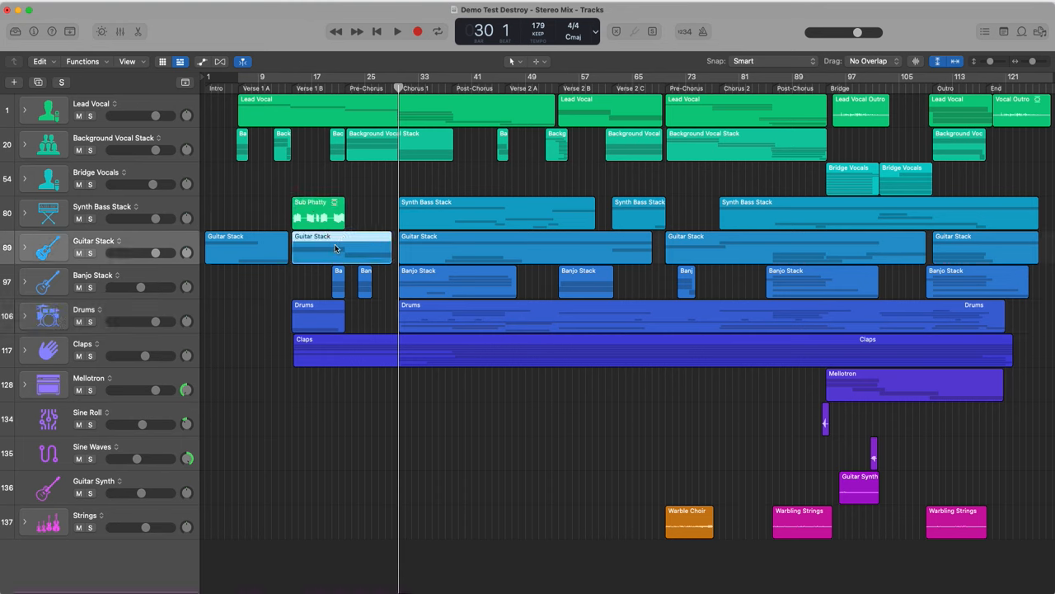
pyautogui.click(365, 279)
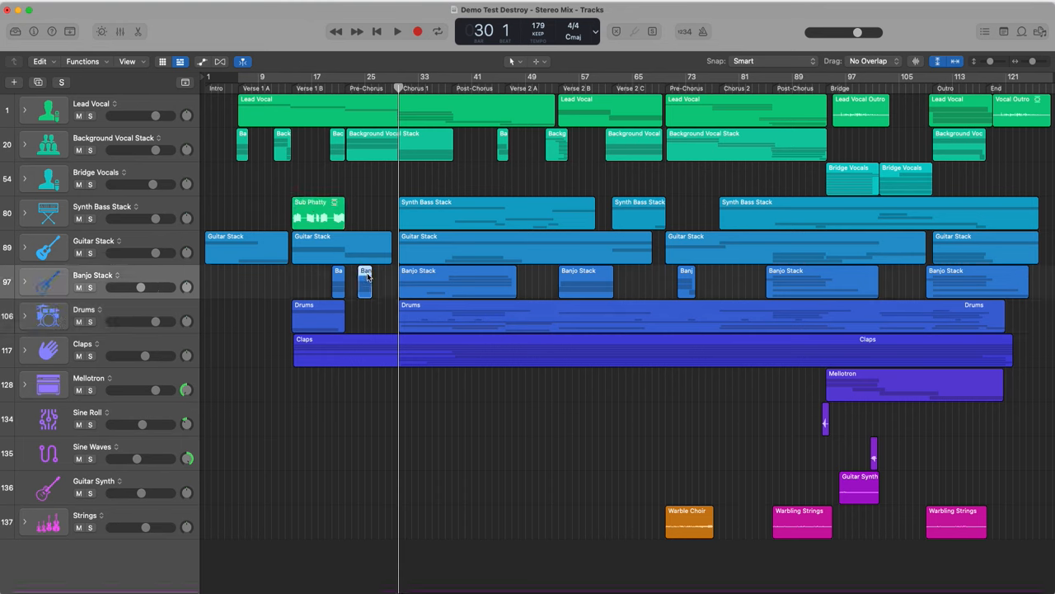
pyautogui.click(640, 206)
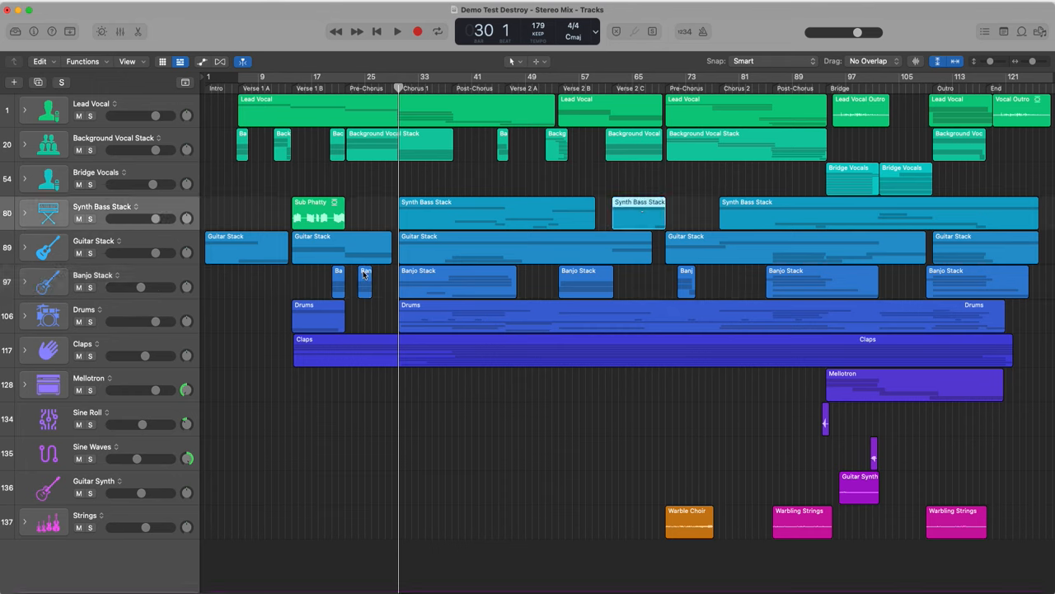
# Step: Reselect the short Banjo Stack region in the Pre-Chorus and play from its start to bar 26
pyautogui.press('super+z')
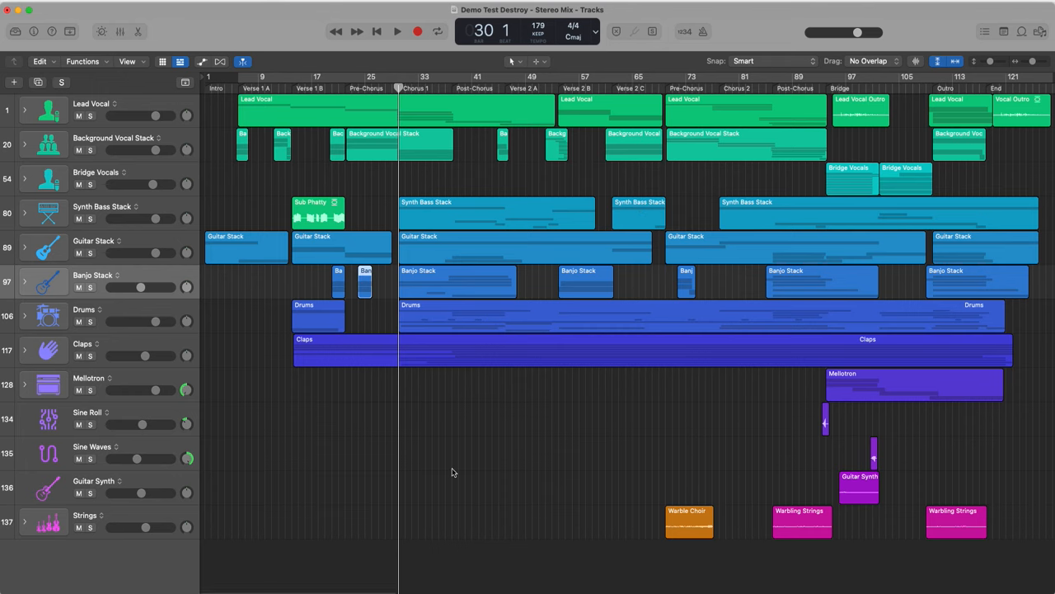
pyautogui.hotkey('shift', 'Return')
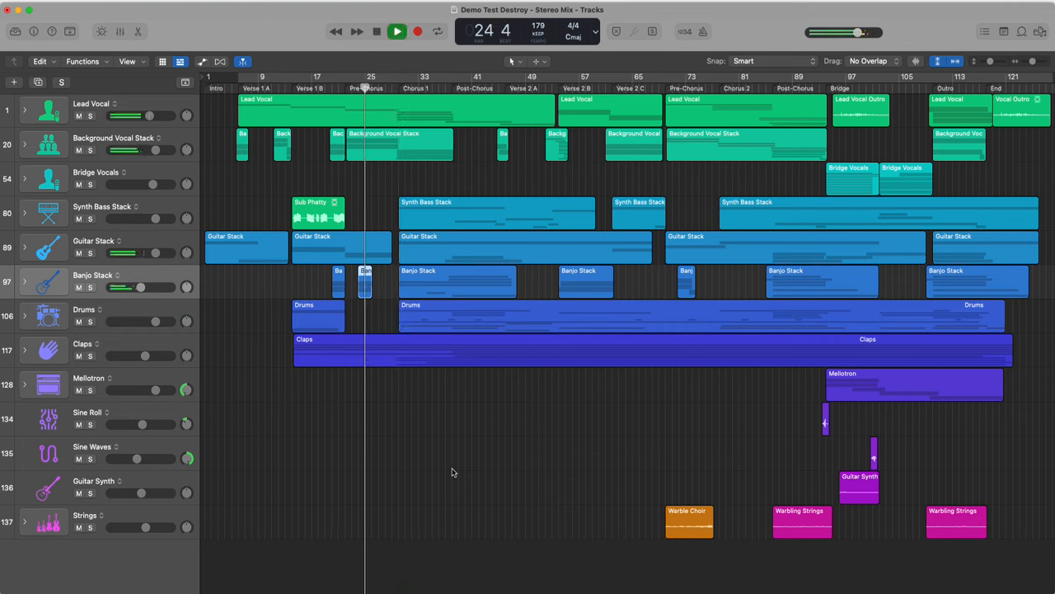
pyautogui.press('space')
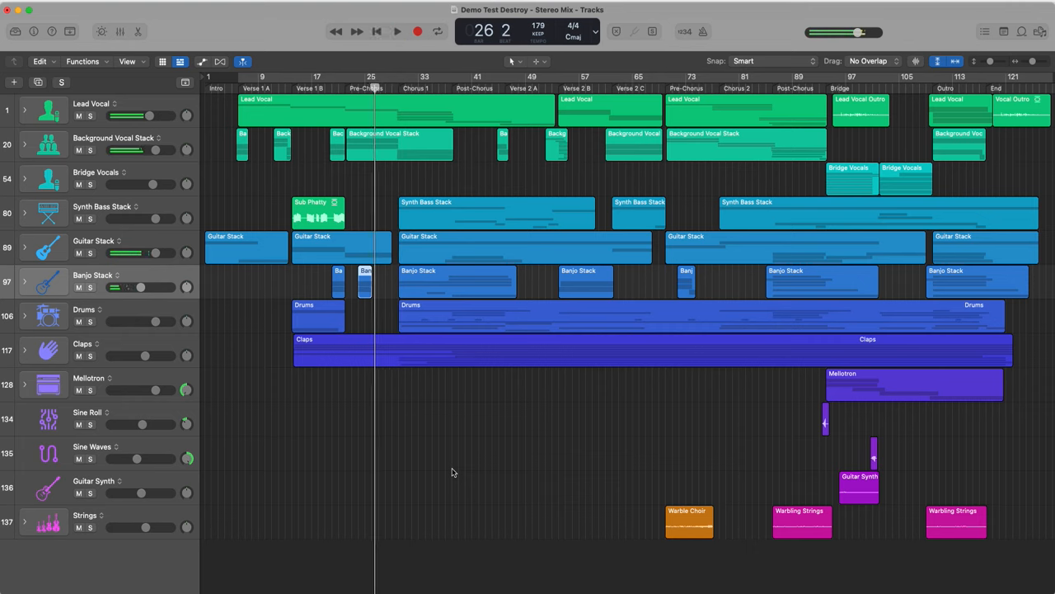
# Step: Select the Warbling Strings region in the Post-Chorus, play from its start to bar 88, and resume playback to bar 89
pyautogui.click(801, 524)
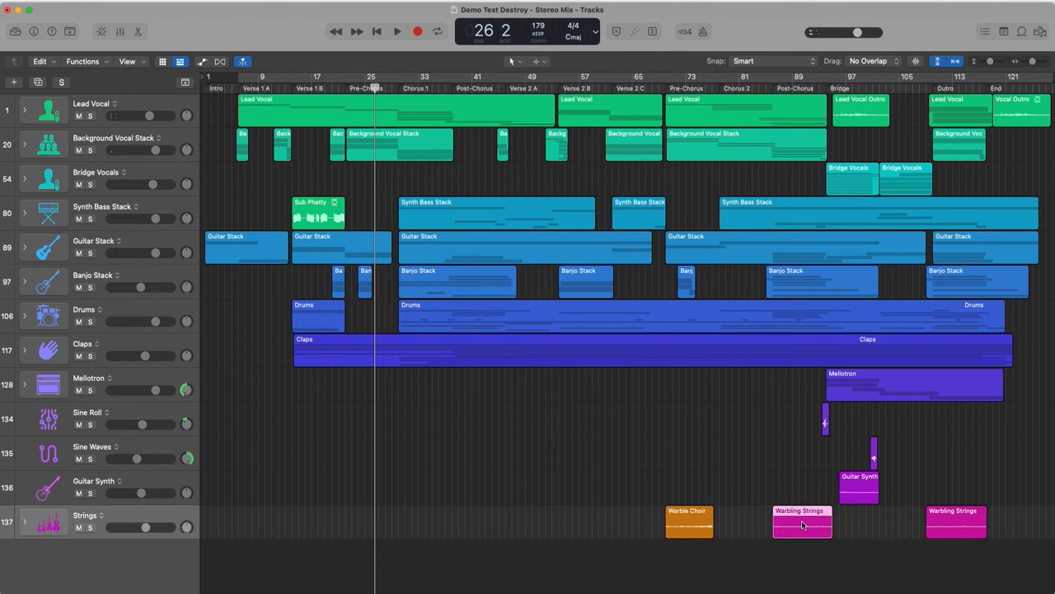
pyautogui.hotkey('shift', 'space')
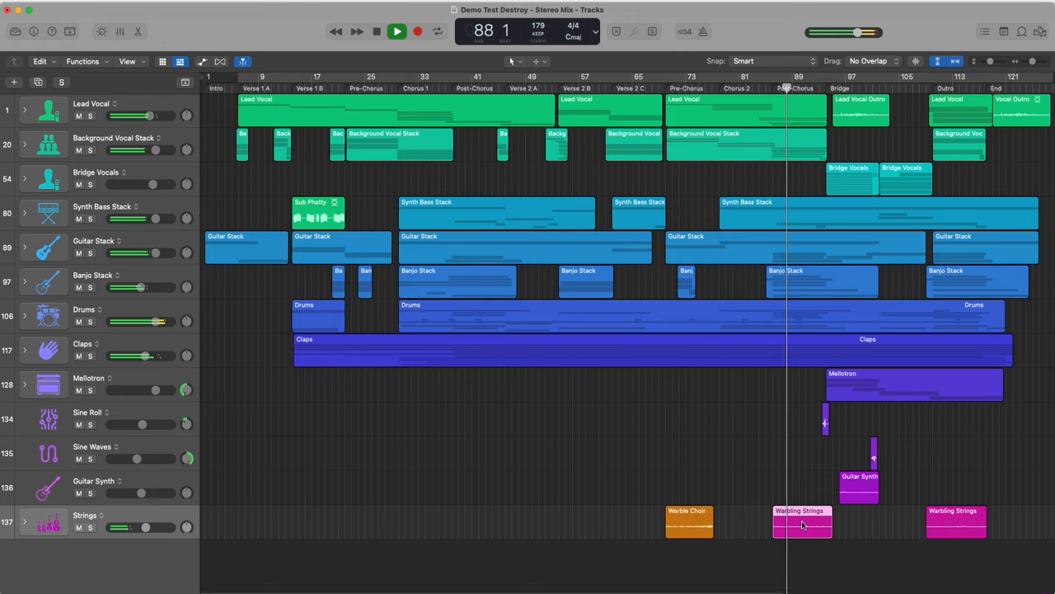
pyautogui.press('space')
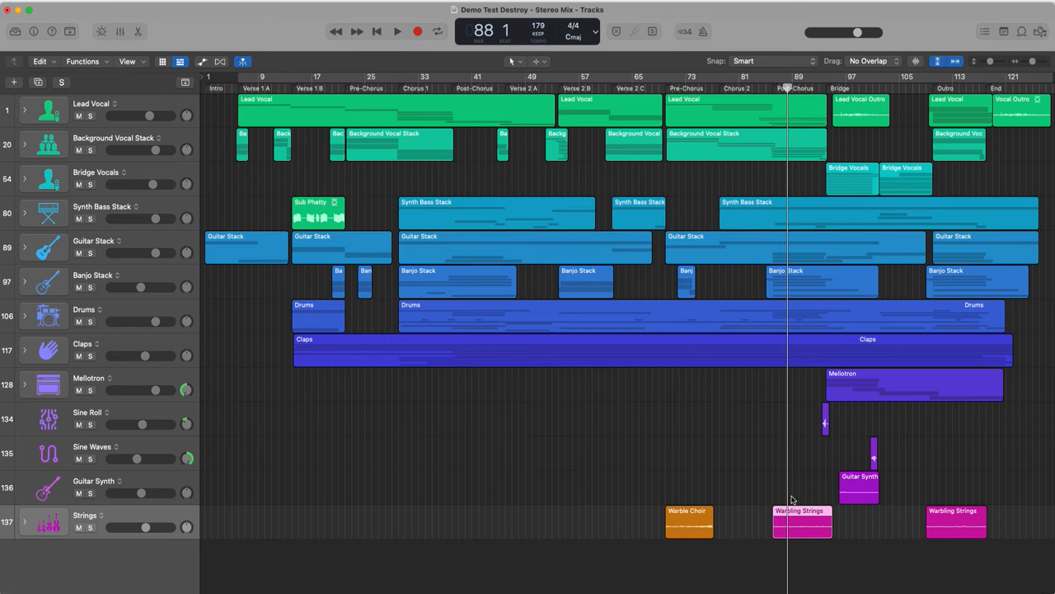
pyautogui.press('space')
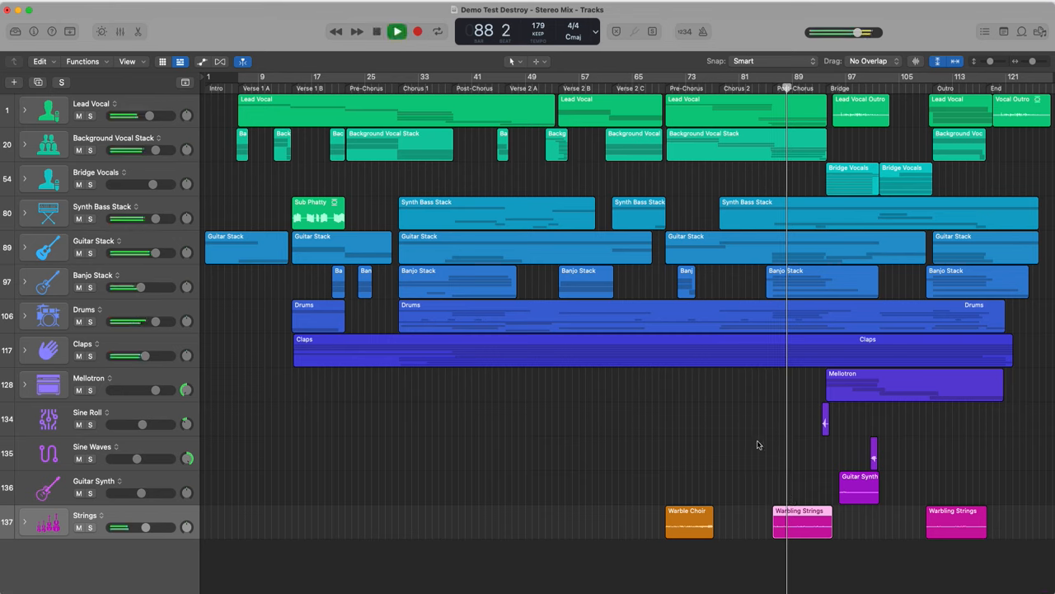
pyautogui.press('space')
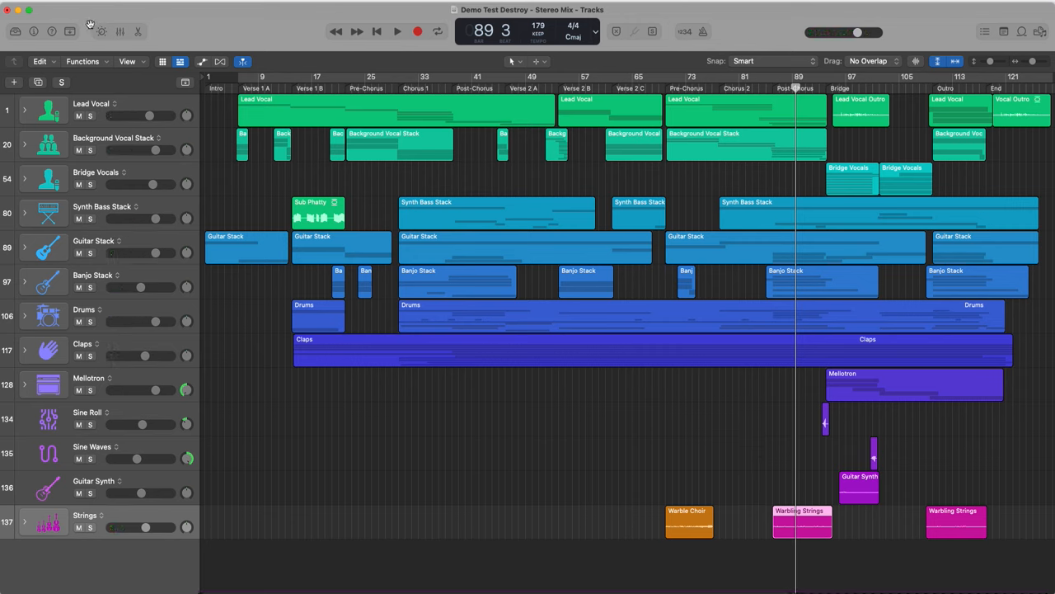
# Step: Turn Cycle mode on and off, and enable it again
pyautogui.click(438, 33)
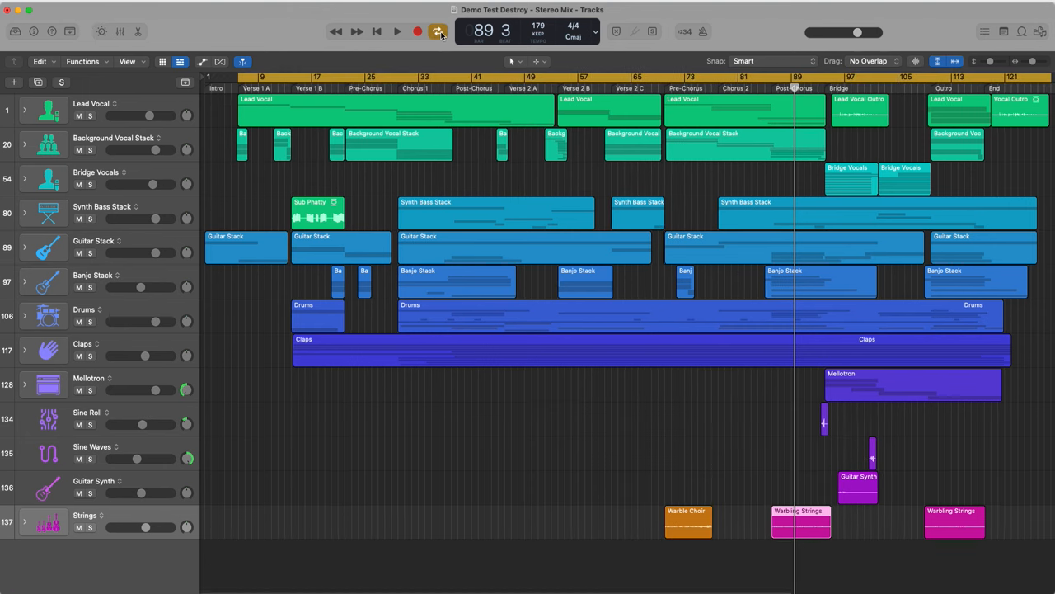
pyautogui.click(440, 33)
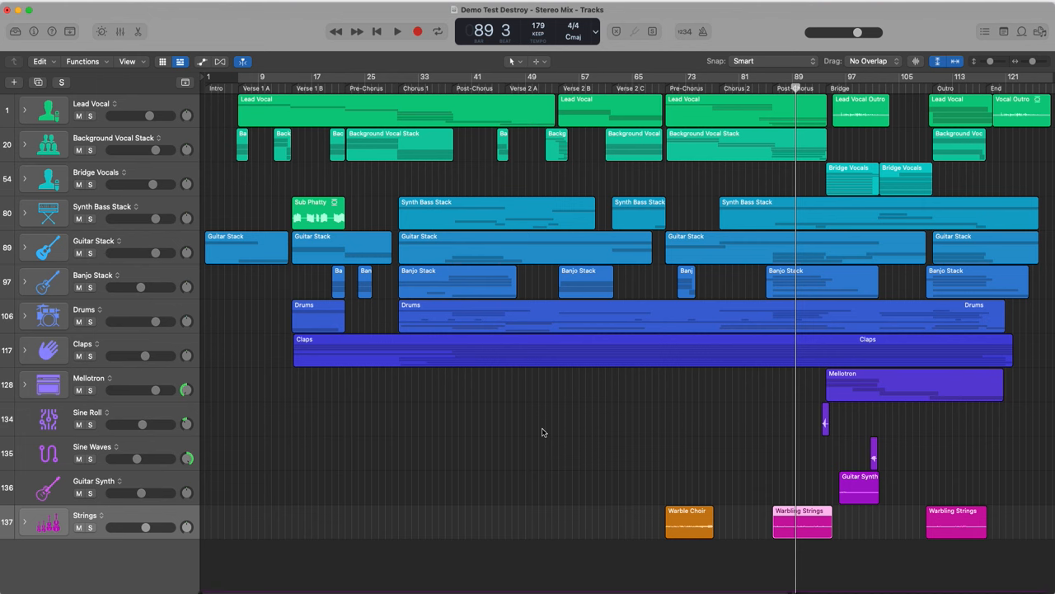
pyautogui.press('c')
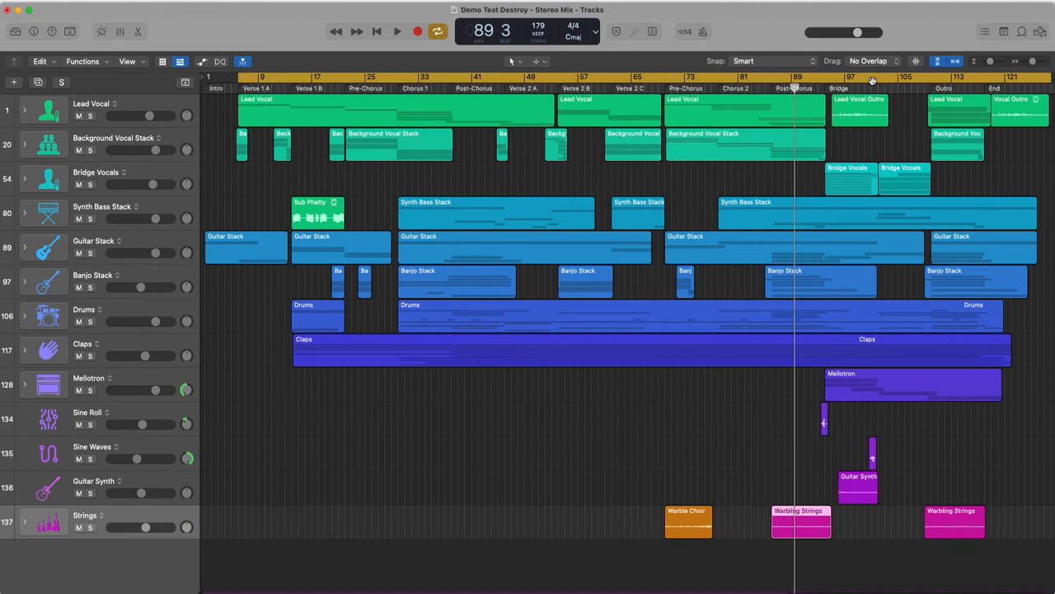
# Step: Shorten and move the cycle range to cover the Pre-Chorus before Chorus 1, and play the loop to bar 25
pyautogui.moveTo(240, 82); pyautogui.dragTo(484, 76)
pyautogui.moveTo(626, 76); pyautogui.dragTo(494, 76)
pyautogui.moveTo(923, 80); pyautogui.dragTo(396, 82)
pyautogui.press('space')
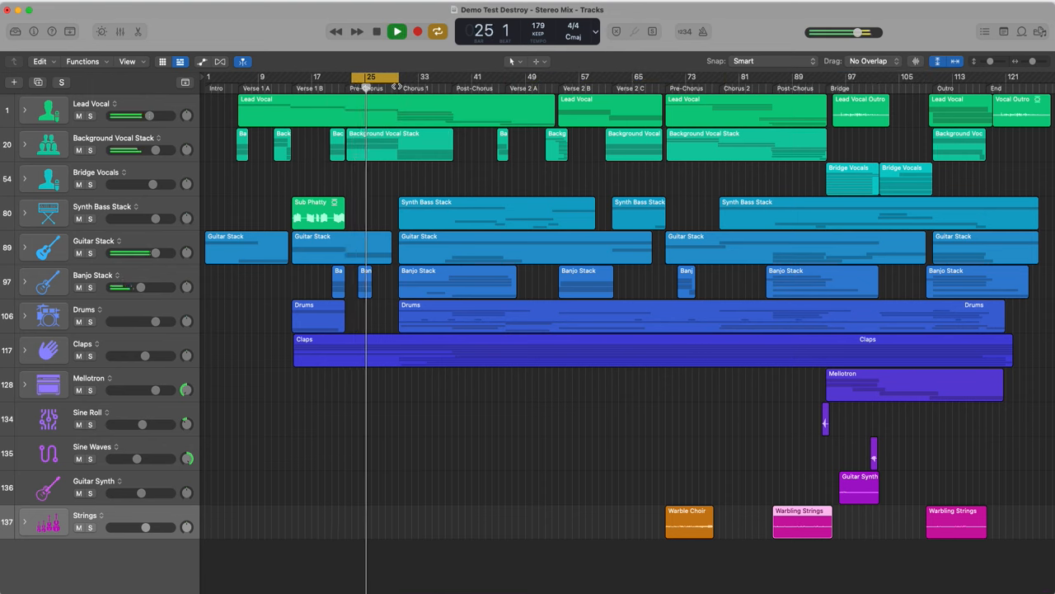
pyautogui.press('space')
# Step: Move the cycle range over the Warbling Strings region in the Post-Chorus, play the loop to bar 88, and deselect the region
pyautogui.moveTo(381, 75); pyautogui.dragTo(833, 74)
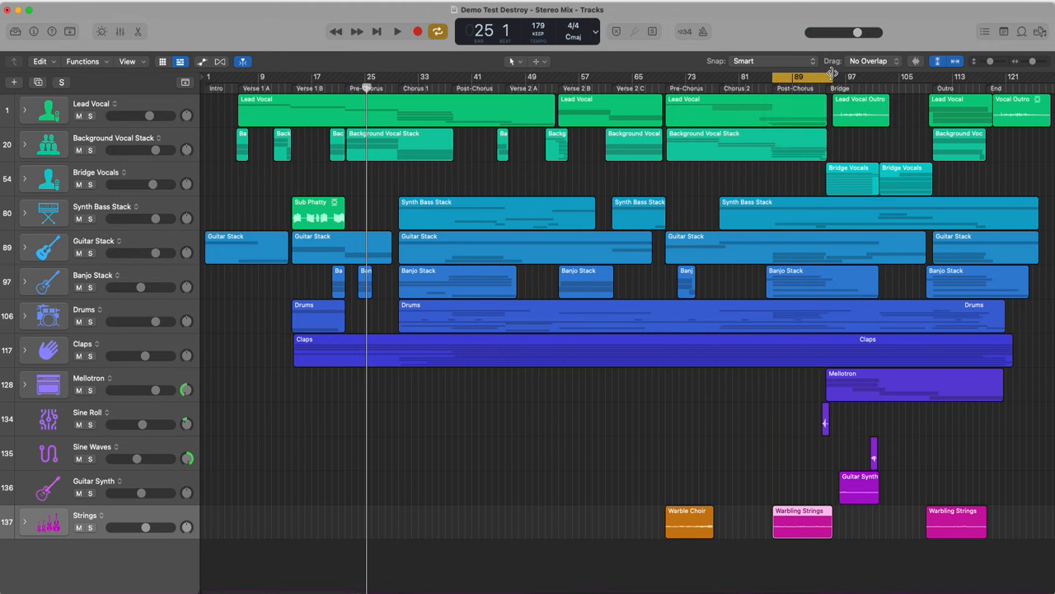
pyautogui.press('space')
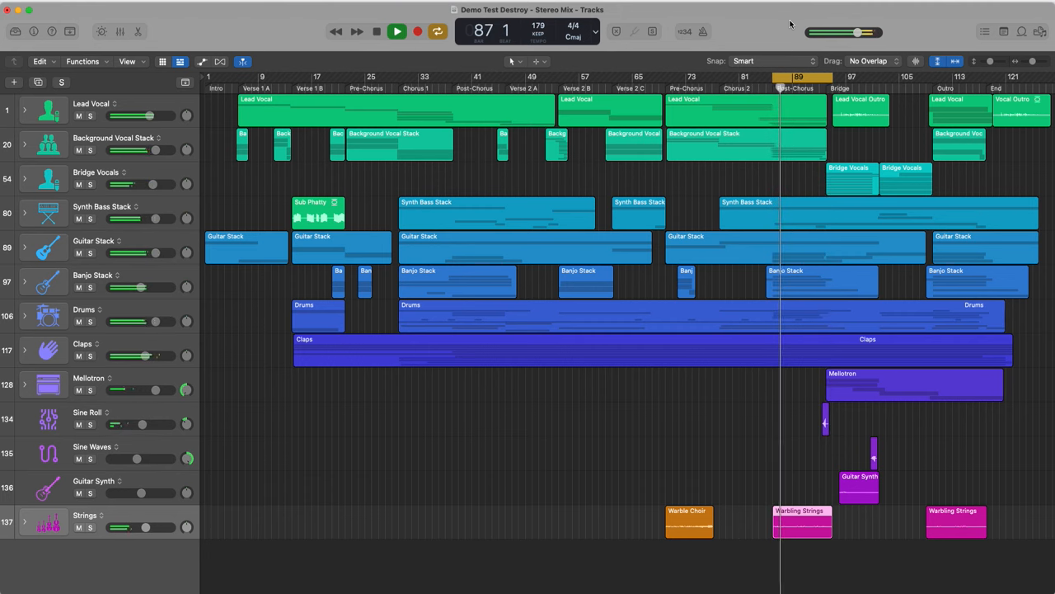
pyautogui.press('space')
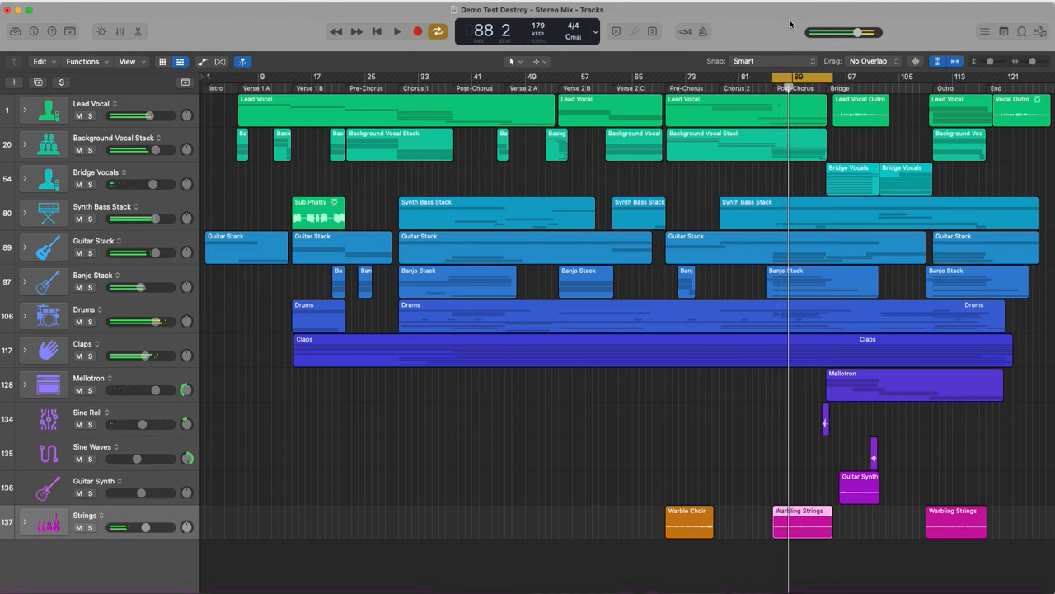
pyautogui.click(727, 456)
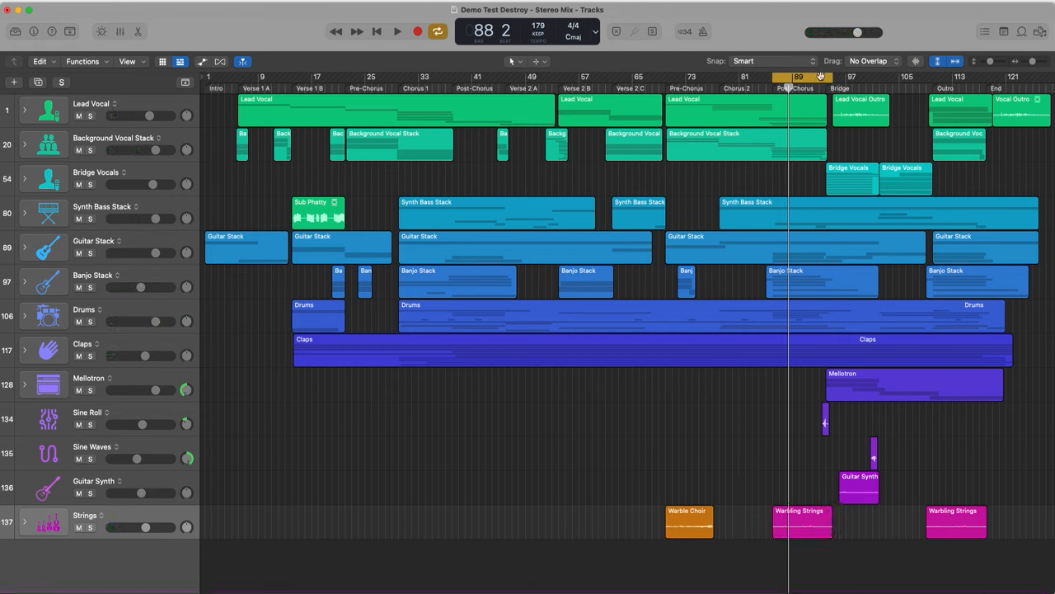
# Step: Move the cycle range to bars 32 to 41, and refit it to the Synth Bass Stack region in Verse 2 C
pyautogui.moveTo(821, 75); pyautogui.dragTo(460, 76)
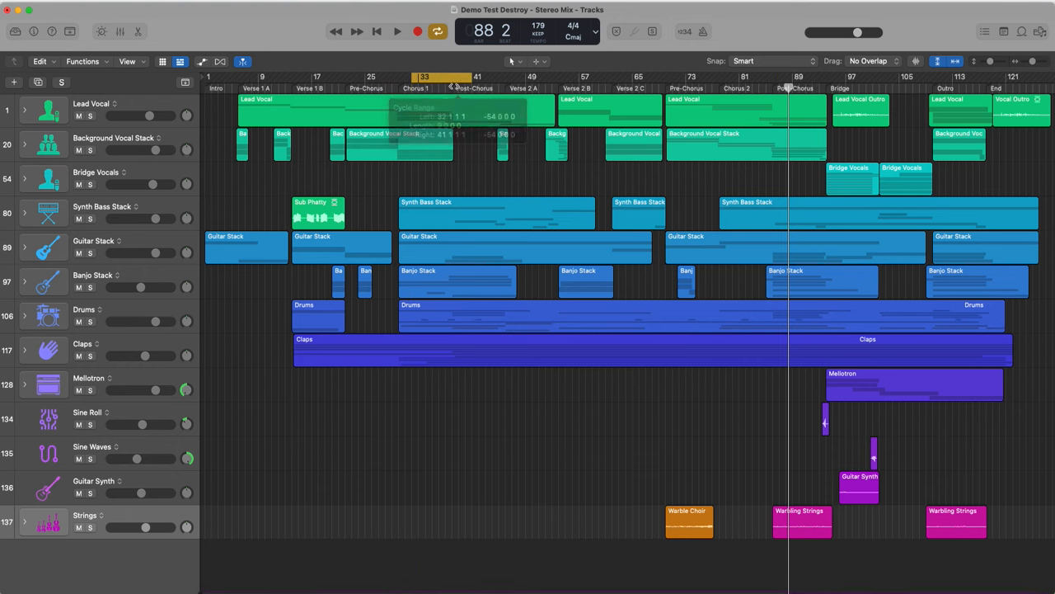
pyautogui.click(647, 211)
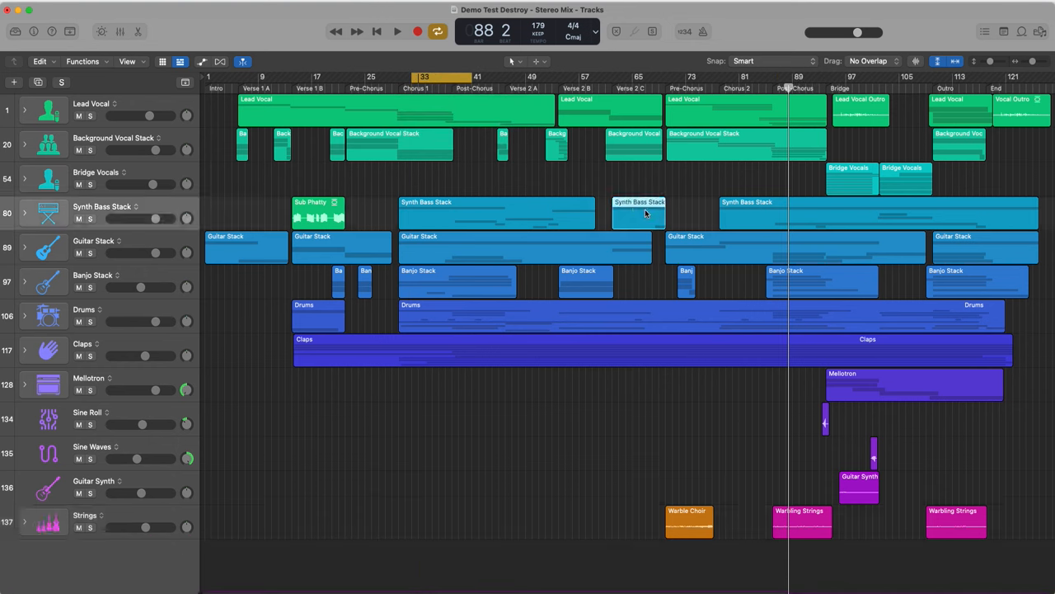
pyautogui.press('super+u')
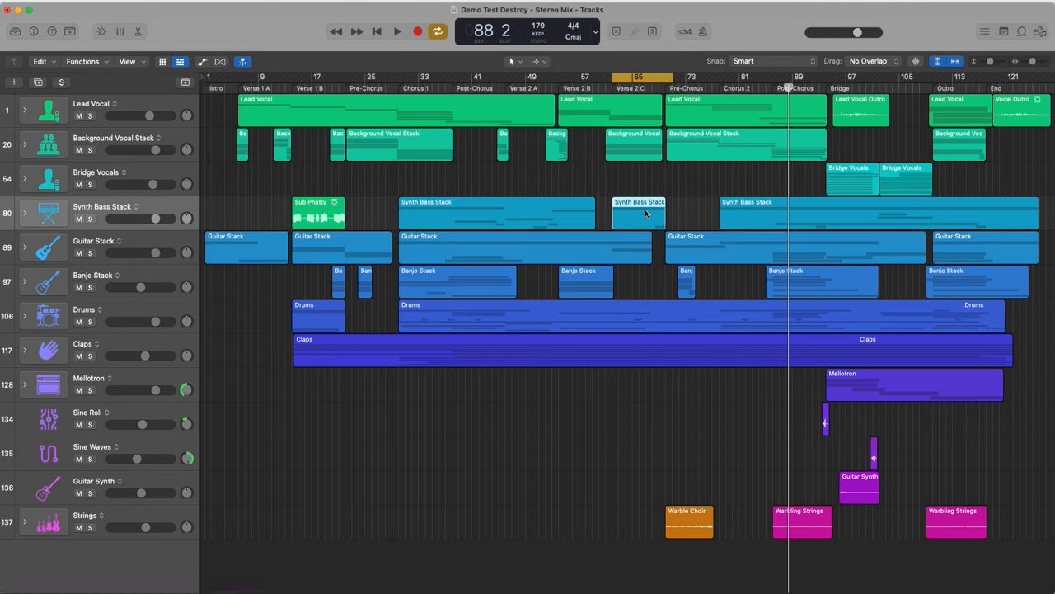
# Step: Fit the cycle range to the short Banjo Stack region in the first Pre-Chorus, and move it to the Warble Choir region
pyautogui.click(366, 274)
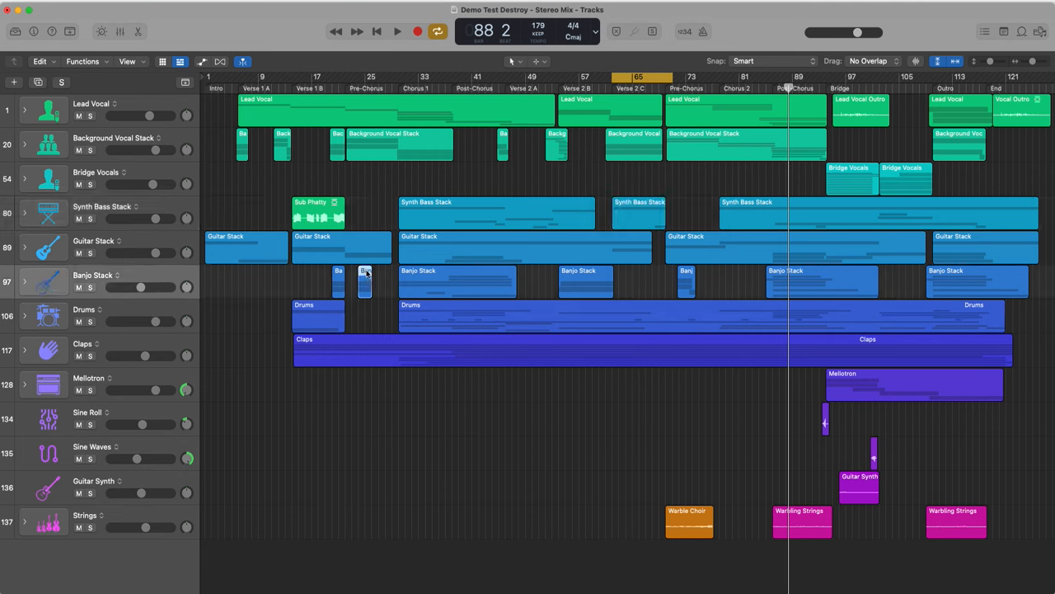
pyautogui.press('super+u')
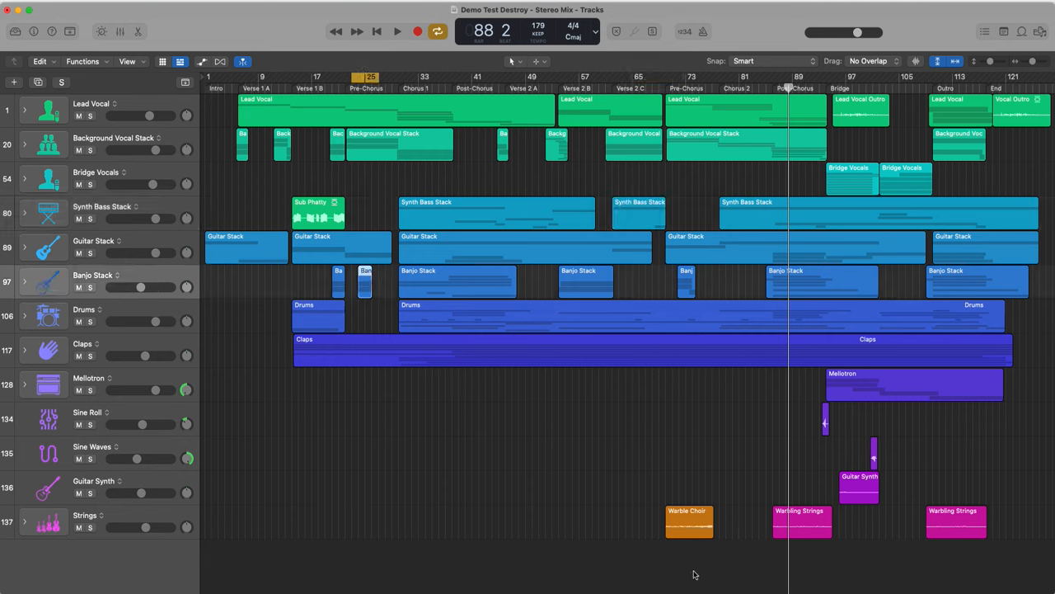
pyautogui.click(688, 533)
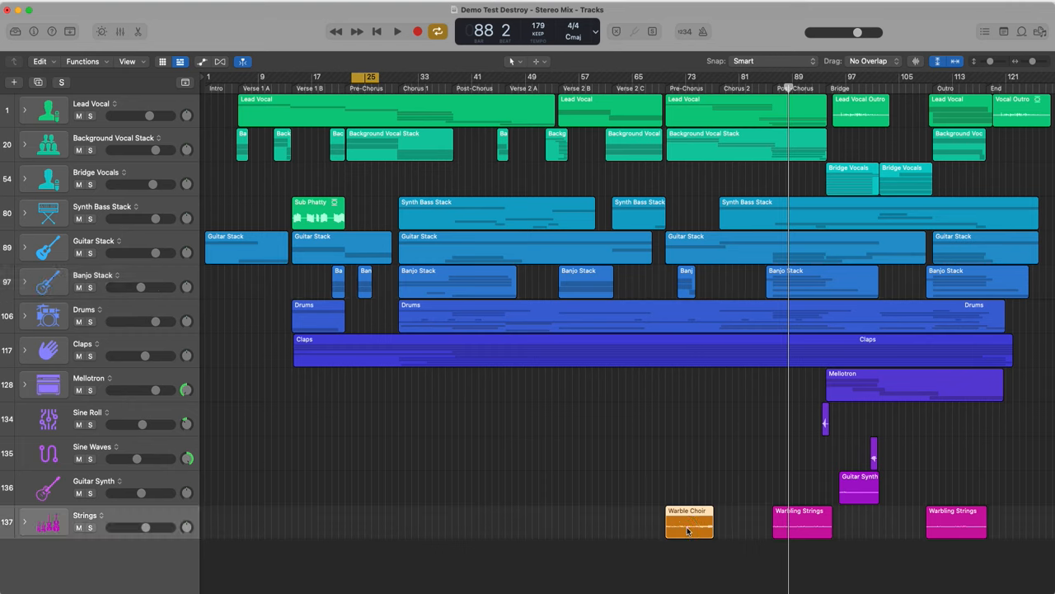
pyautogui.press('super+u')
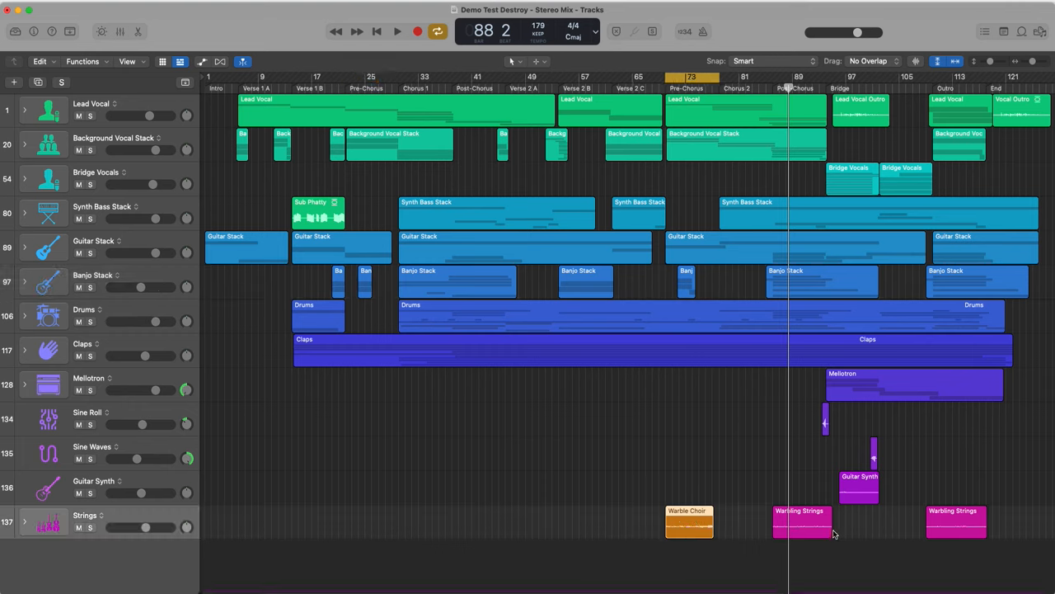
# Step: Set snapping to Ticks and trim the end of the Post-Chorus Warbling Strings region to a point partway through bar 94
pyautogui.moveTo(832, 531); pyautogui.dragTo(825, 531)
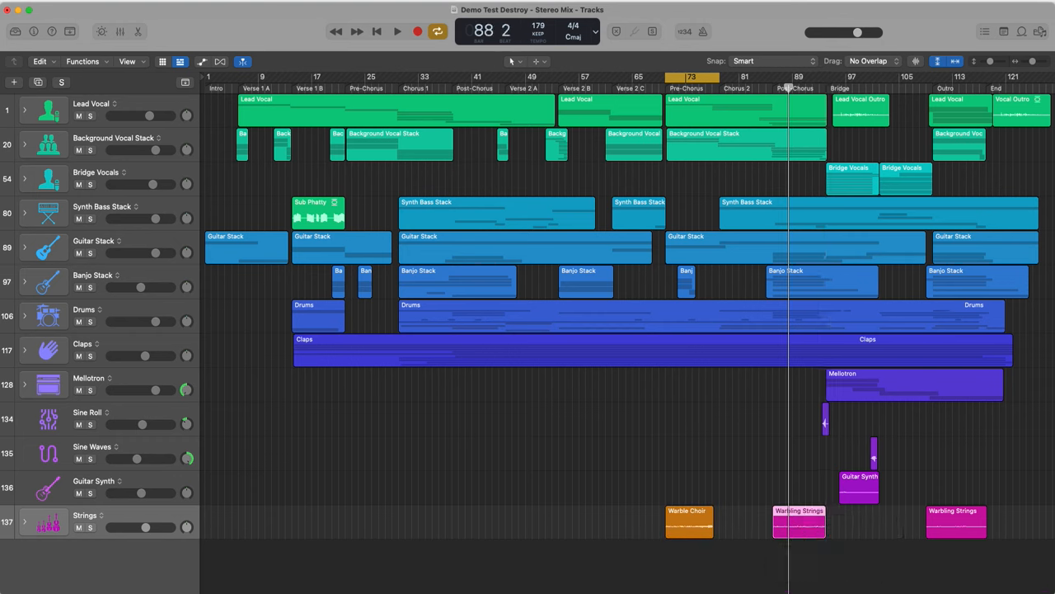
pyautogui.click(762, 60)
pyautogui.click(786, 114)
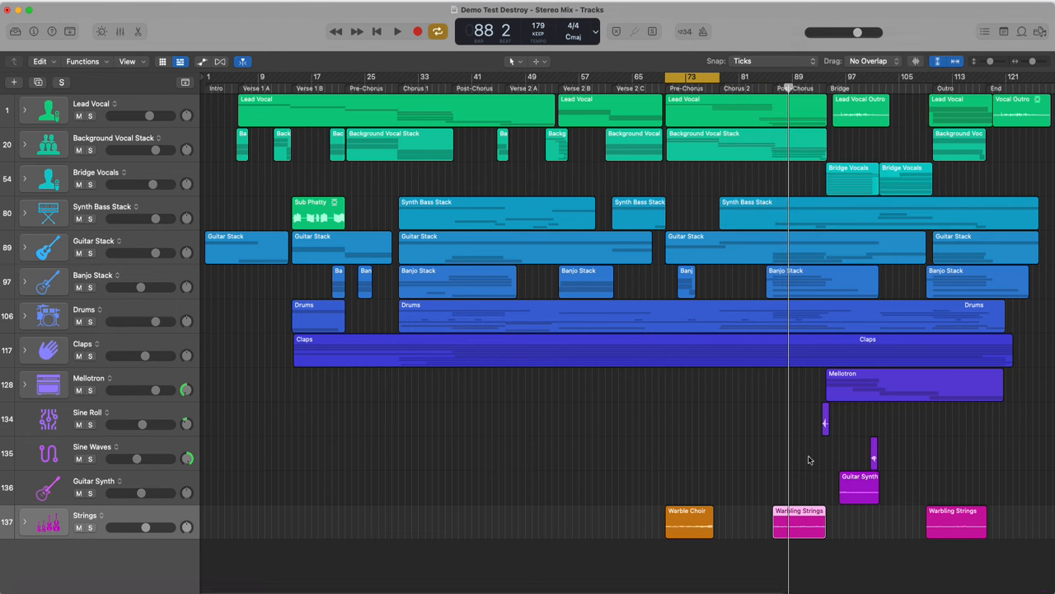
pyautogui.moveTo(819, 532)
pyautogui.mouseDown()
pyautogui.moveTo(804, 524)
pyautogui.moveTo(826, 532)
pyautogui.mouseUp()
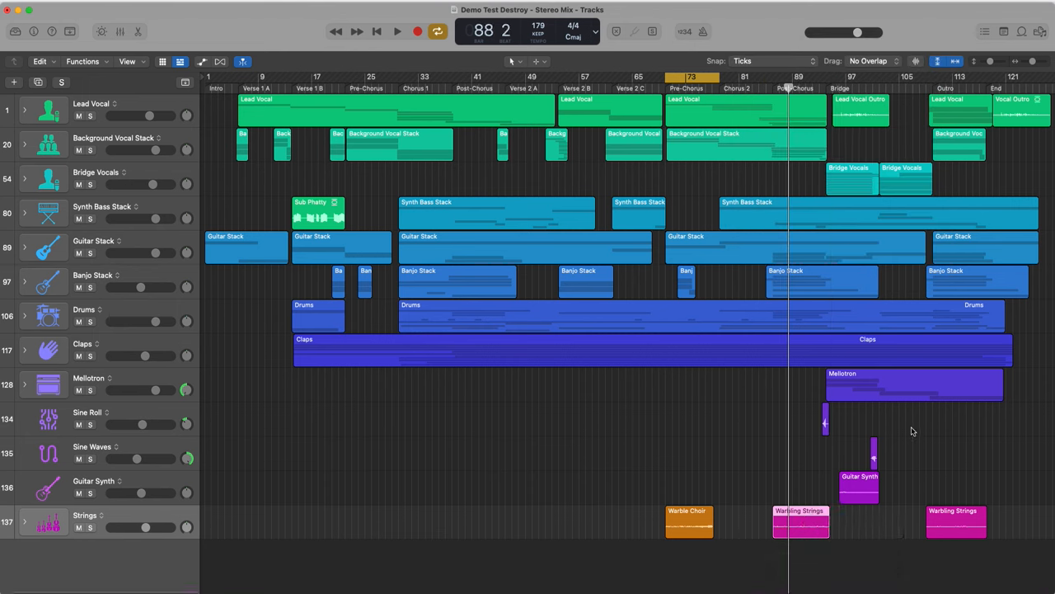
# Step: Fit the cycle range to the trimmed Warbling Strings region, and refit it to the Sine Roll region around the start of the Bridge
pyautogui.moveTo(928, 405); pyautogui.dragTo(690, 588)
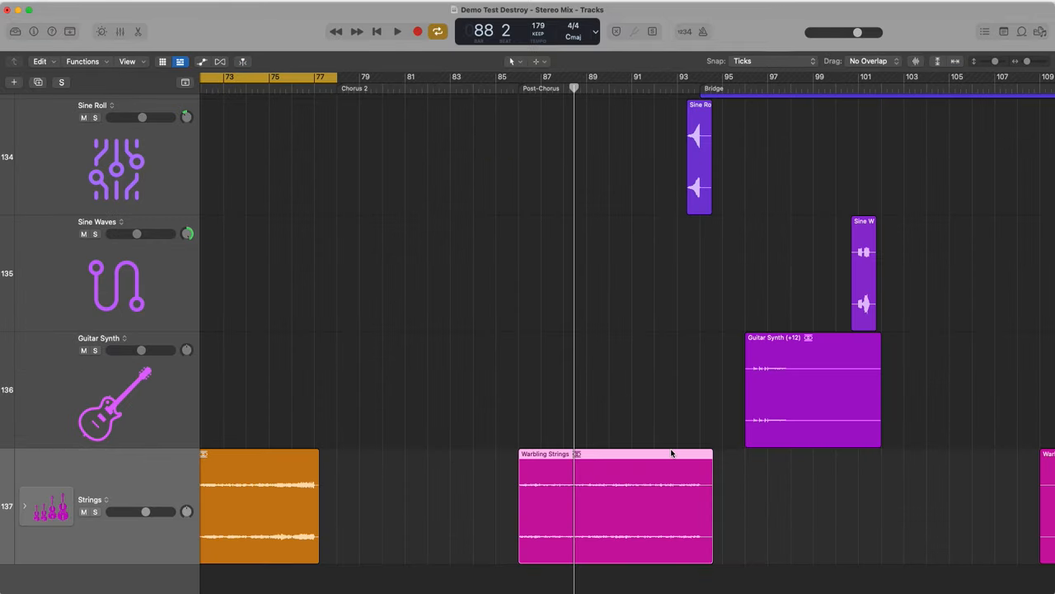
pyautogui.press('super+u')
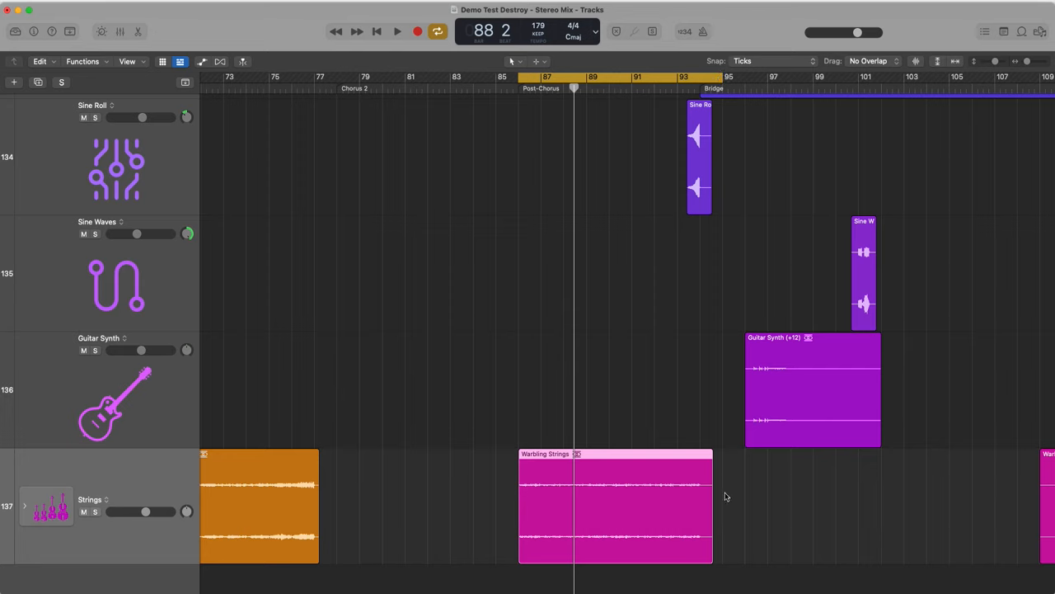
pyautogui.click(824, 541)
pyautogui.click(687, 481)
pyautogui.click(700, 132)
pyautogui.press('super+u')
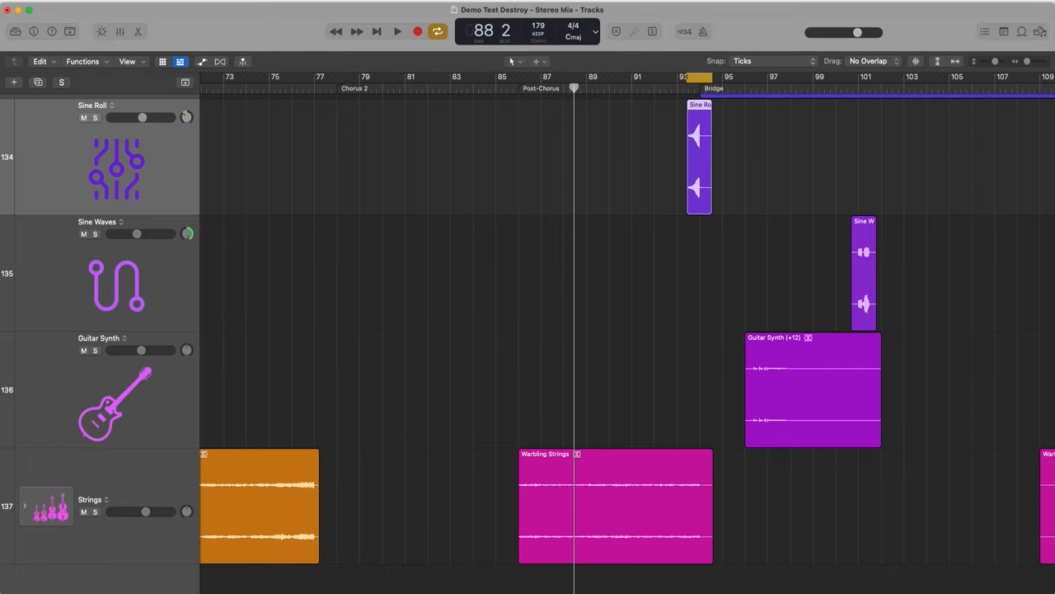
# Step: Zoom to fit all regions in the window, deselect them, and turn Cycle mode off
pyautogui.press('super+a')
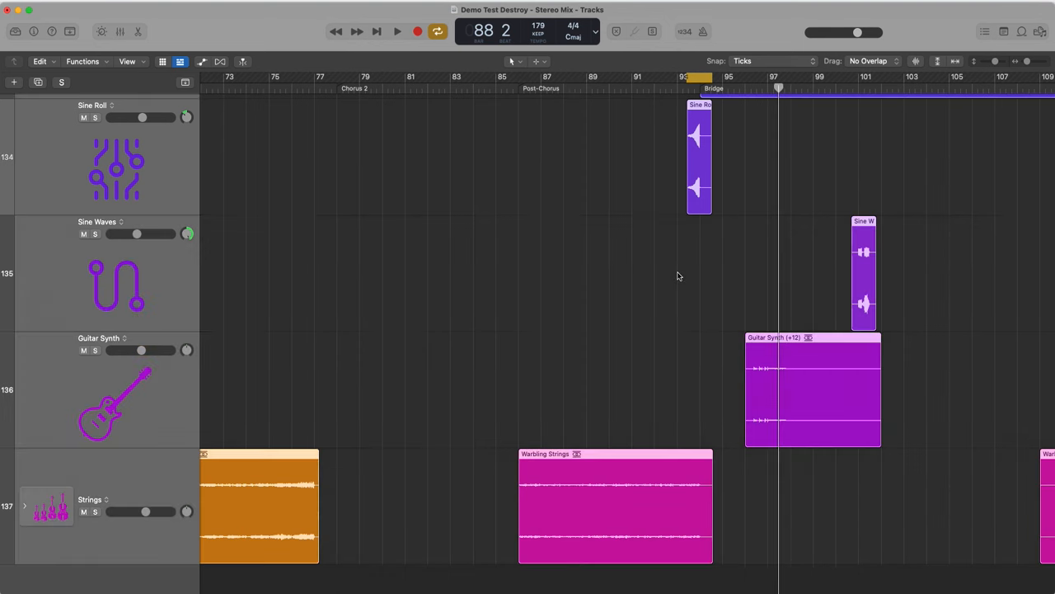
pyautogui.press('z')
pyautogui.click(735, 445)
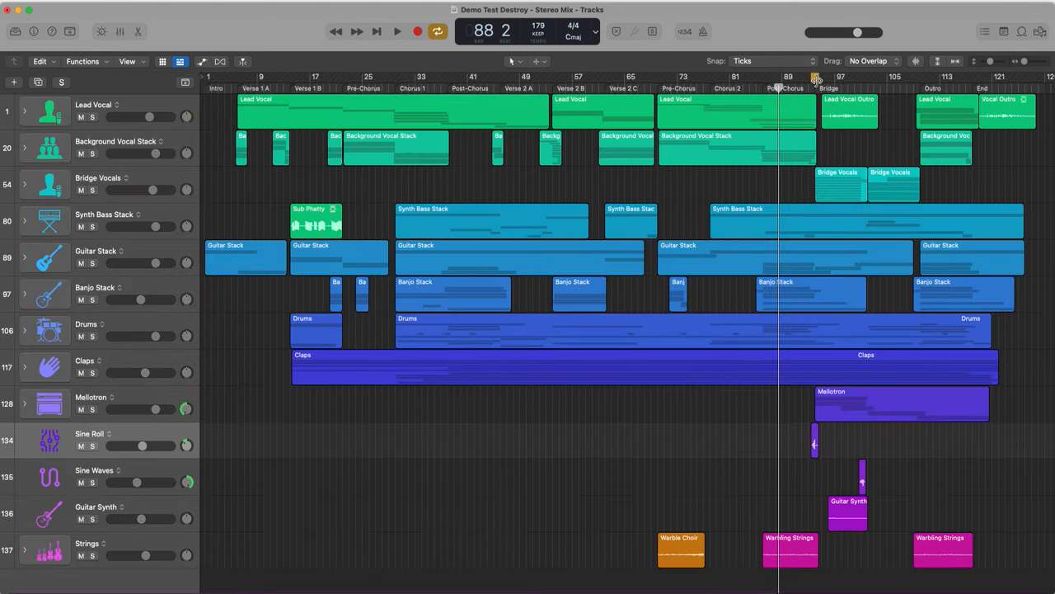
pyautogui.press('c')
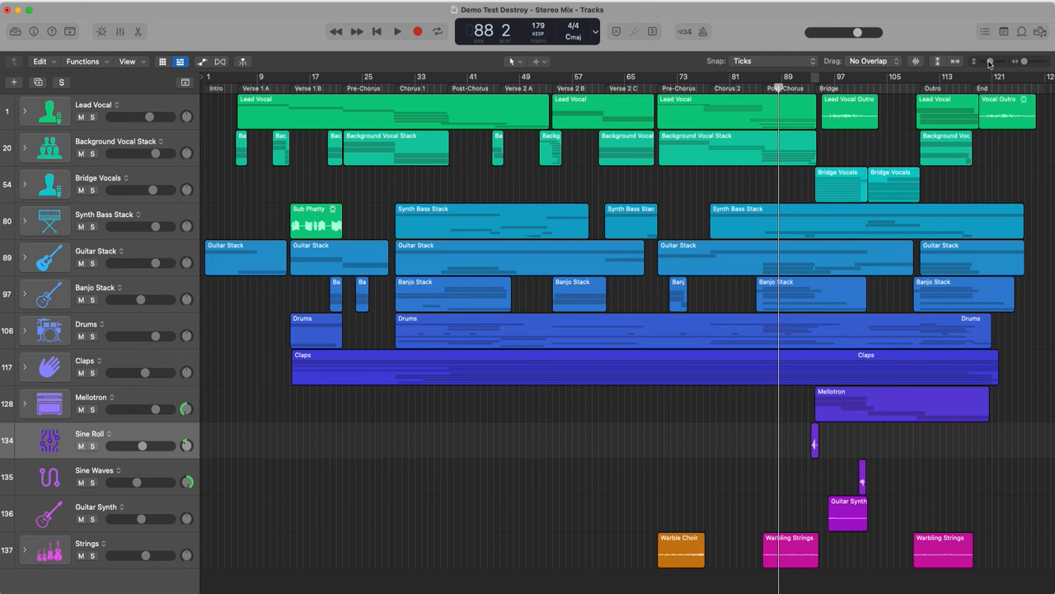
# Step: Adjust the track zoom, and zoom the timeline horizontally in to bars 87 to 89 around the playhead and back out
pyautogui.moveTo(990, 63); pyautogui.dragTo(1024, 62)
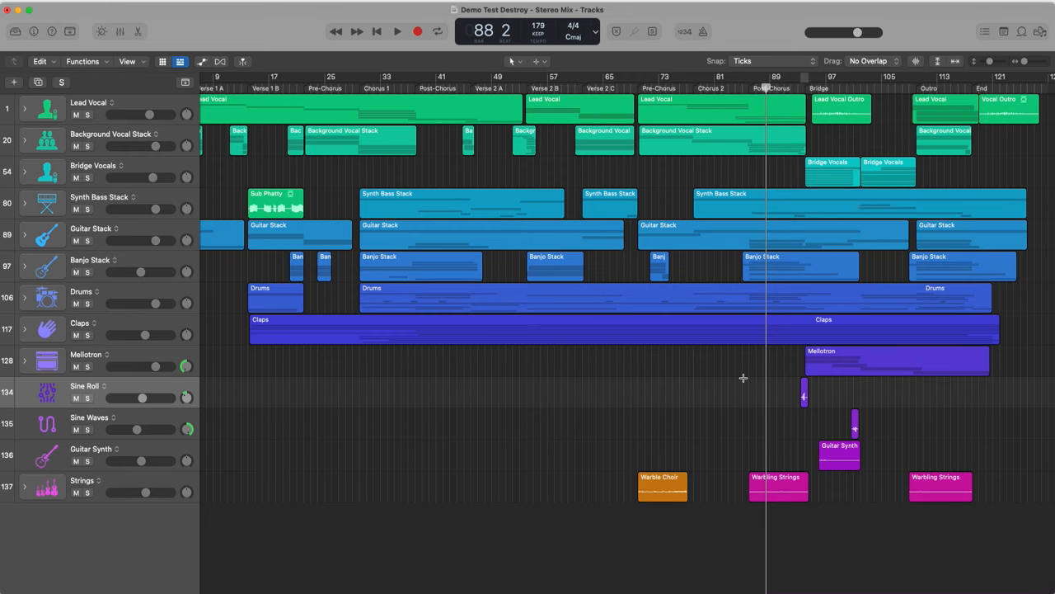
pyautogui.press('super+Right')
pyautogui.press('super+Right')
pyautogui.press('super+Right')
pyautogui.press('super+Right')
pyautogui.press('super+Right')
pyautogui.press('super+Right')
pyautogui.press('super+Right')
pyautogui.press('super+Right')
pyautogui.press('super+Right')
pyautogui.press('super+Right')
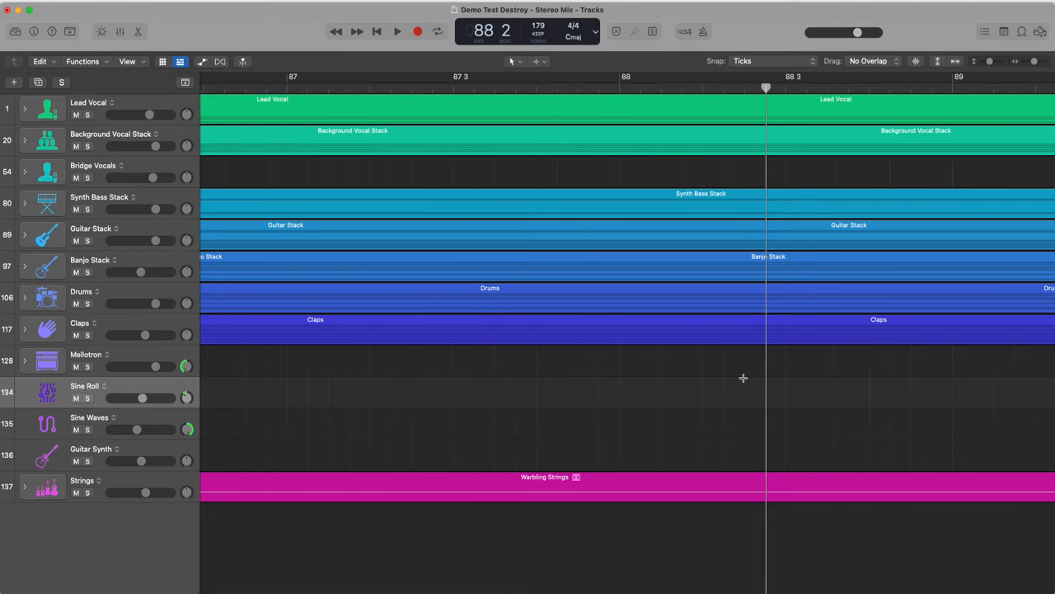
pyautogui.press('super+Left')
pyautogui.press('super+Left')
pyautogui.press('super+Left')
pyautogui.press('super+Left')
pyautogui.press('super+Left')
pyautogui.press('super+Left')
pyautogui.press('super+Left')
pyautogui.press('super+Left')
pyautogui.press('super+Left')
pyautogui.press('super+Left')
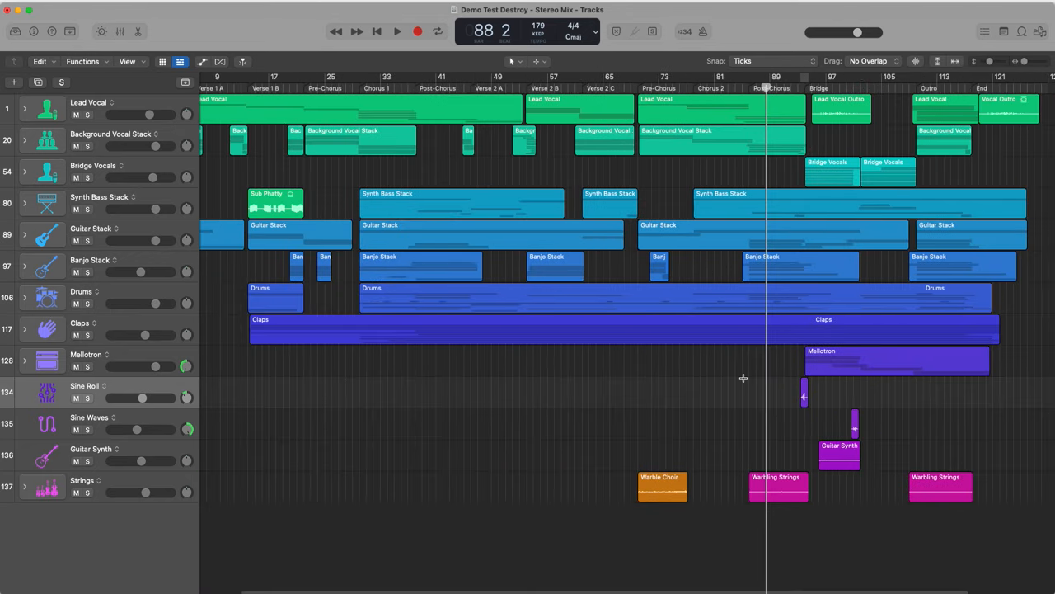
# Step: Zoom the timeline in and out repeatedly around the playhead, ending with about bars 76 to 96 in view
pyautogui.press('super+Right')
pyautogui.press('super+Right')
pyautogui.press('super+Right')
pyautogui.press('super+Right')
pyautogui.press('super+Right')
pyautogui.press('super+Right')
pyautogui.press('super+Right')
pyautogui.press('super+Right')
pyautogui.press('super+Left')
pyautogui.press('super+Left')
pyautogui.press('super+Left')
pyautogui.press('super+Left')
pyautogui.press('super+Left')
pyautogui.press('super+Left')
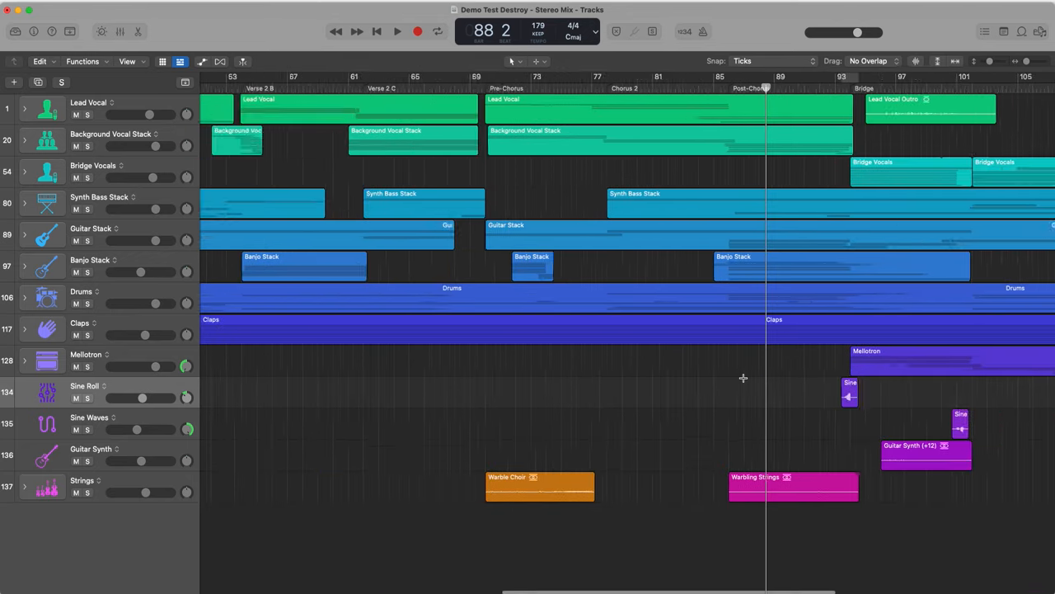
pyautogui.press('super+Left')
pyautogui.press('super+Left')
pyautogui.press('super+Left')
pyautogui.press('super+Right')
pyautogui.press('super+Right')
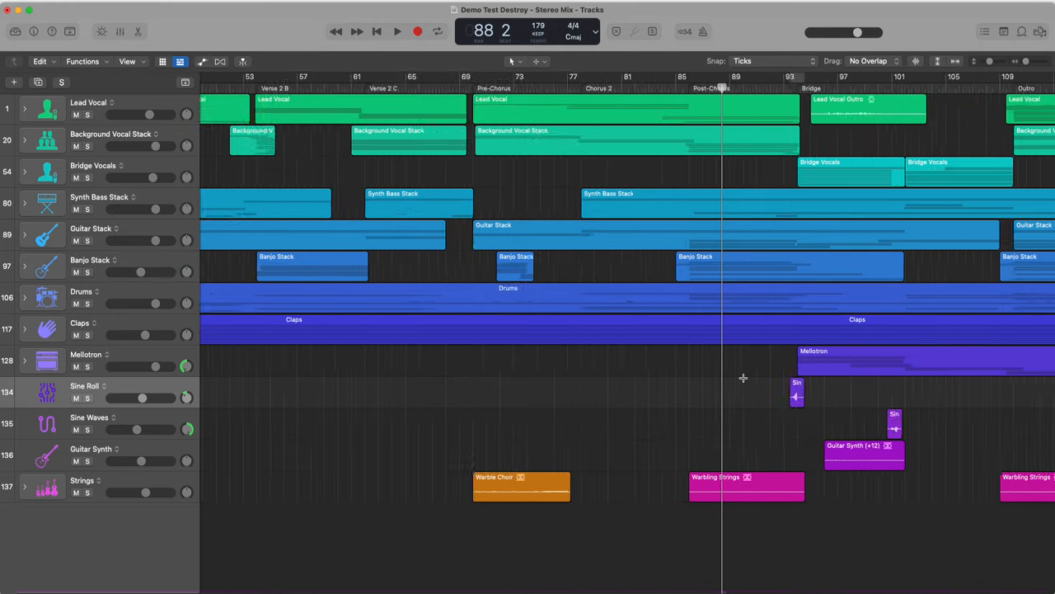
pyautogui.press('super+Right')
pyautogui.press('super+Right')
pyautogui.press('super+Right')
pyautogui.press('super+Right')
pyautogui.press('super+Right')
pyautogui.press('super+Right')
pyautogui.press('super+Right')
pyautogui.press('super+Right')
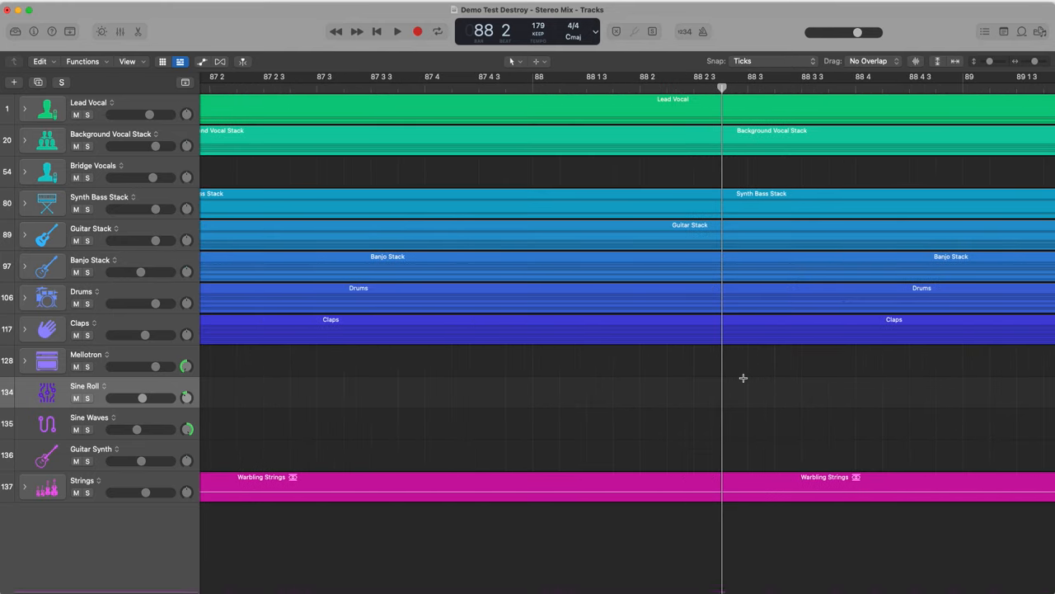
pyautogui.press('super+Left')
pyautogui.press('super+Left')
pyautogui.press('super+Left')
pyautogui.press('super+Left')
pyautogui.press('super+Left')
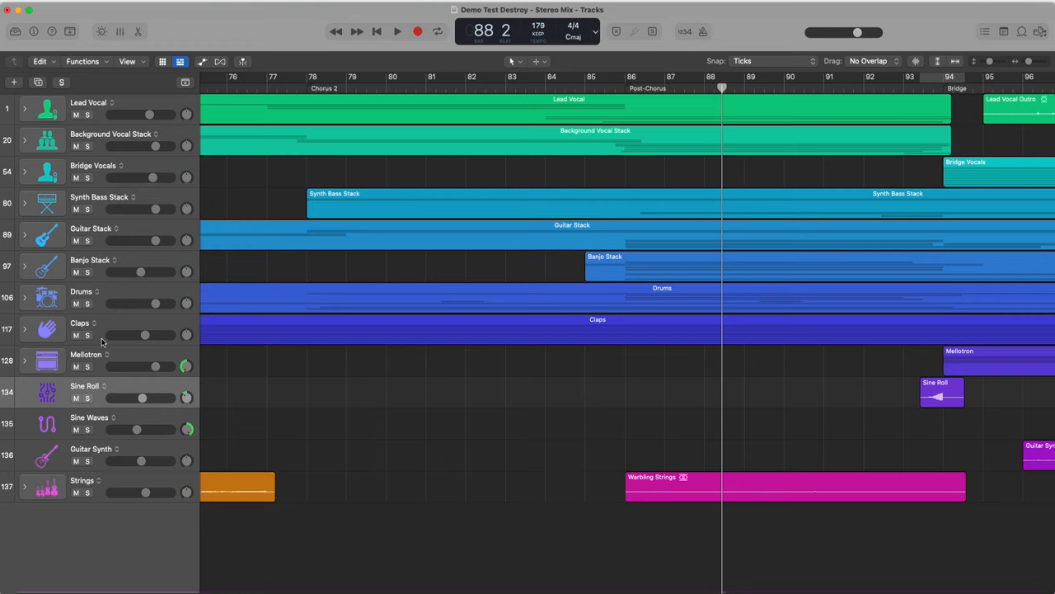
# Step: Select the Drums track, and try turning Vertical Auto Zoom and Horizontal Auto Zoom on and off
pyautogui.click(153, 288)
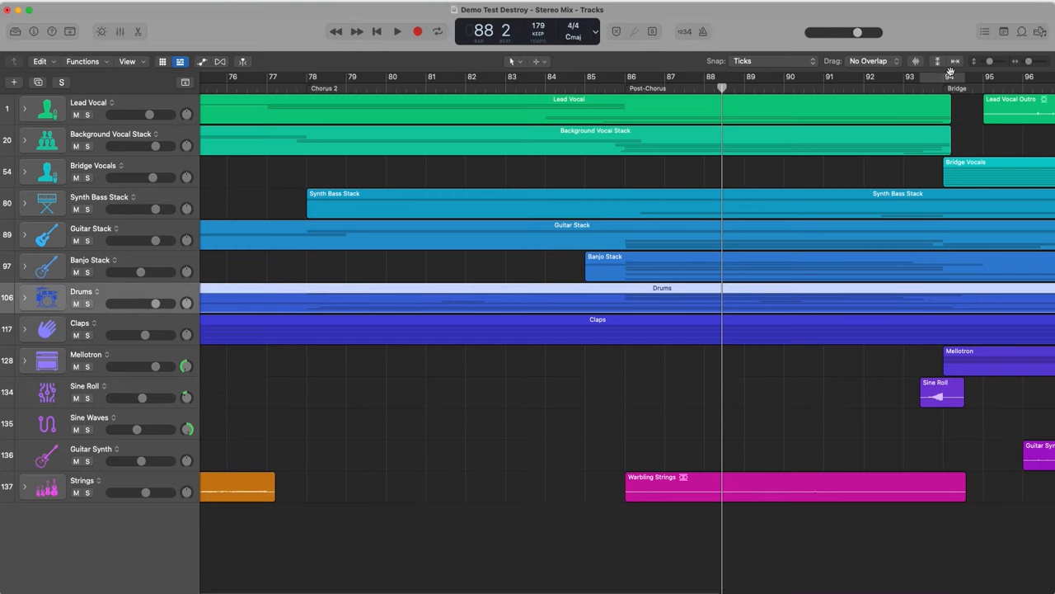
pyautogui.click(939, 61)
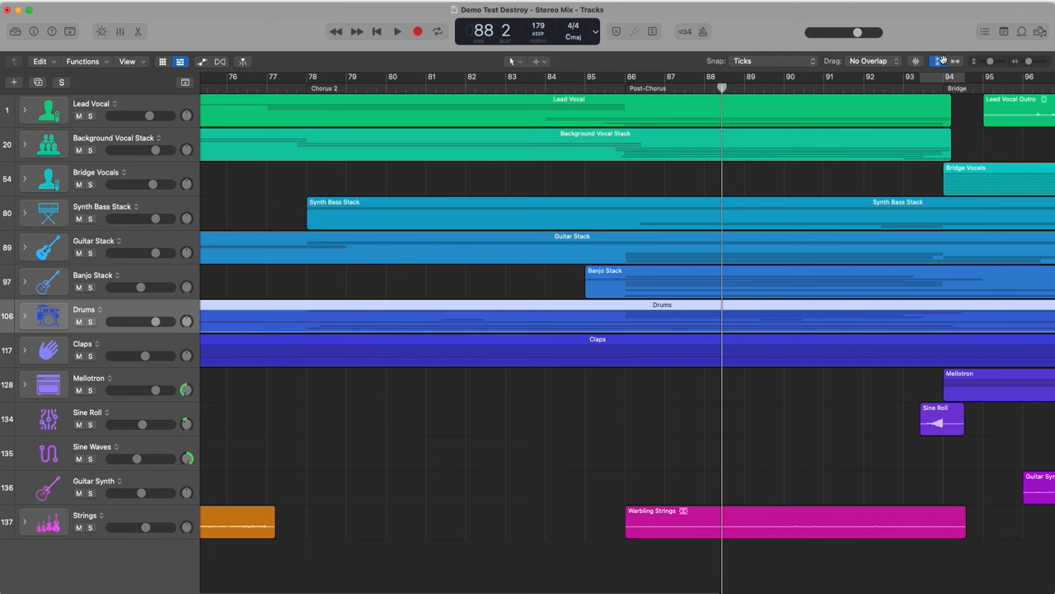
pyautogui.click(941, 61)
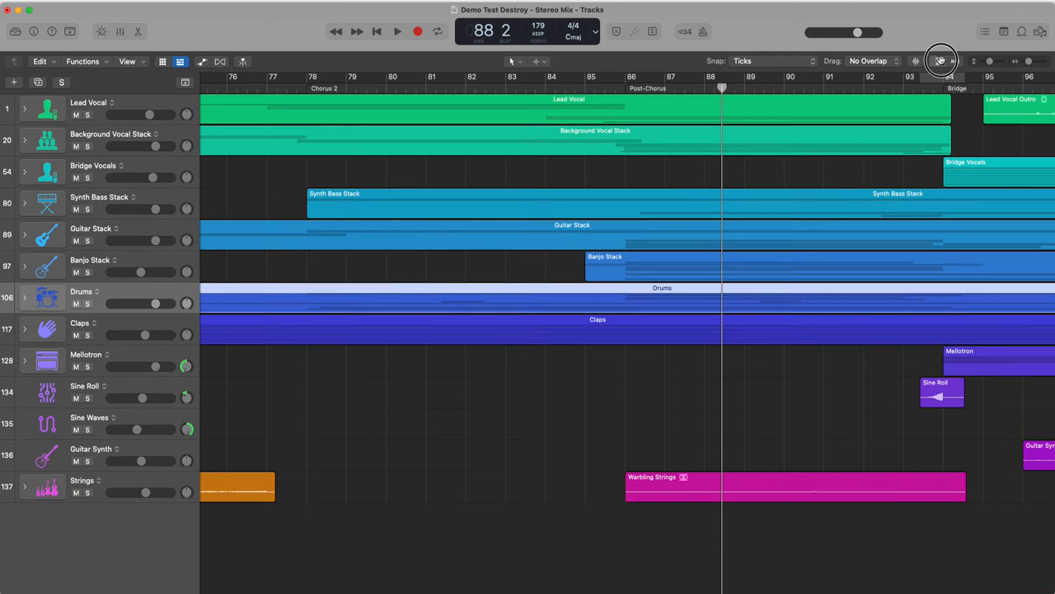
pyautogui.click(941, 61)
pyautogui.click(825, 460)
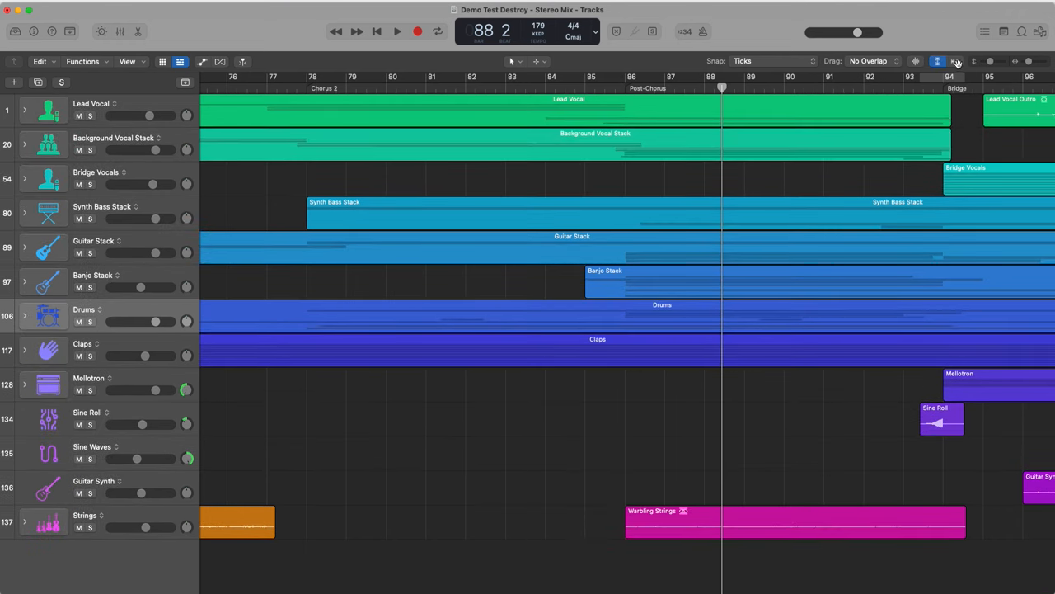
pyautogui.click(956, 61)
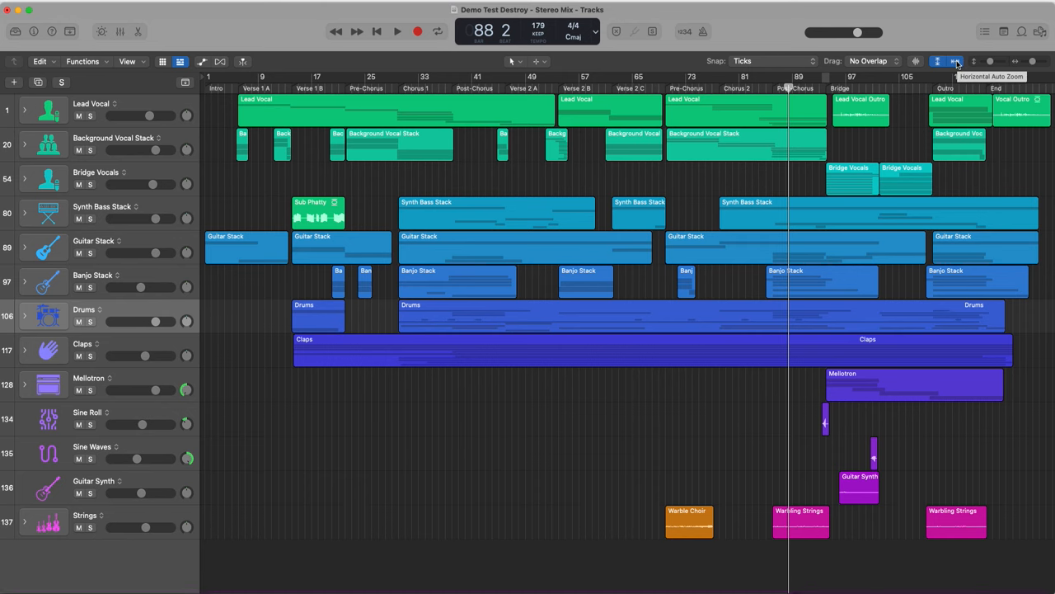
pyautogui.click(957, 62)
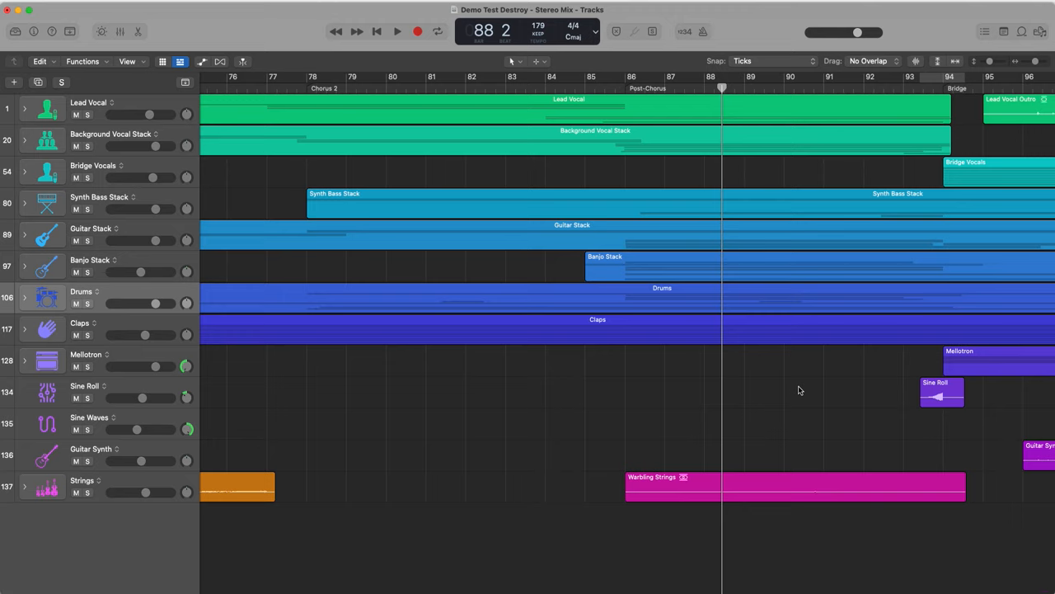
# Step: Select the Sine Roll region, zoom in so it fills the window, and return to the previous zoom
pyautogui.click(937, 394)
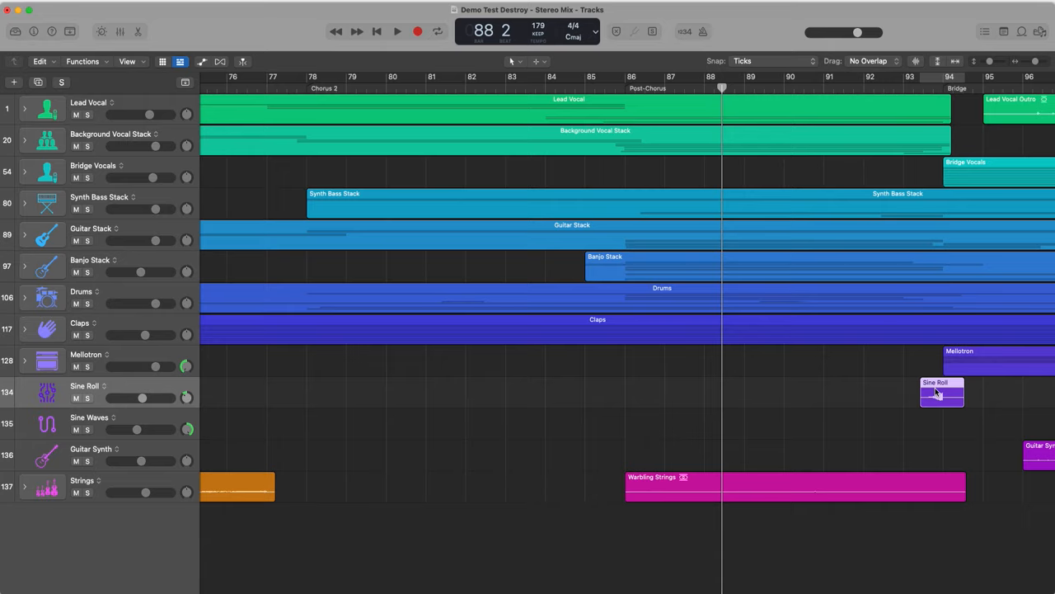
pyautogui.press('z')
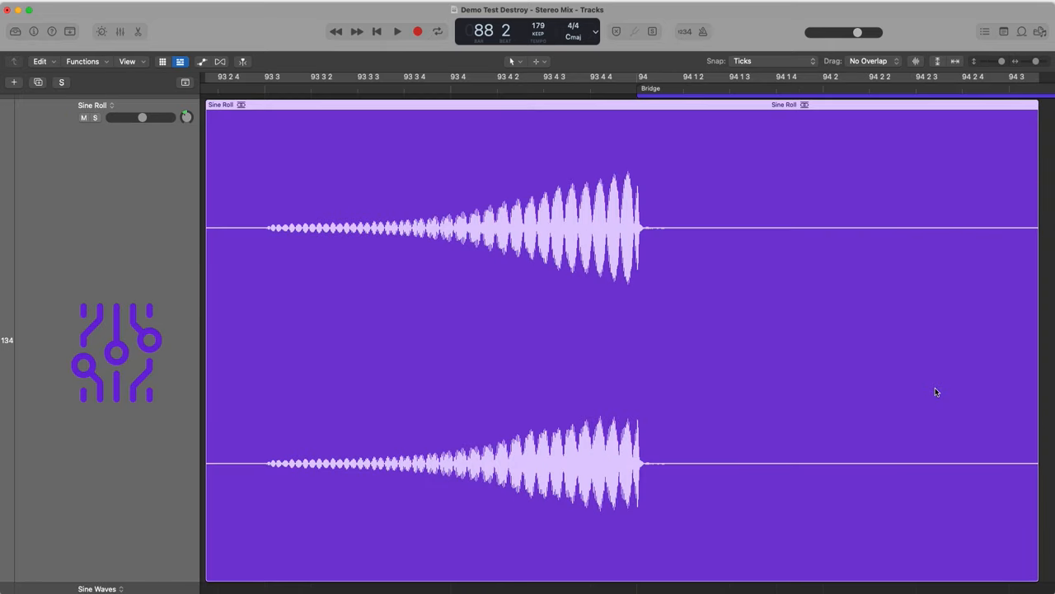
pyautogui.press('z')
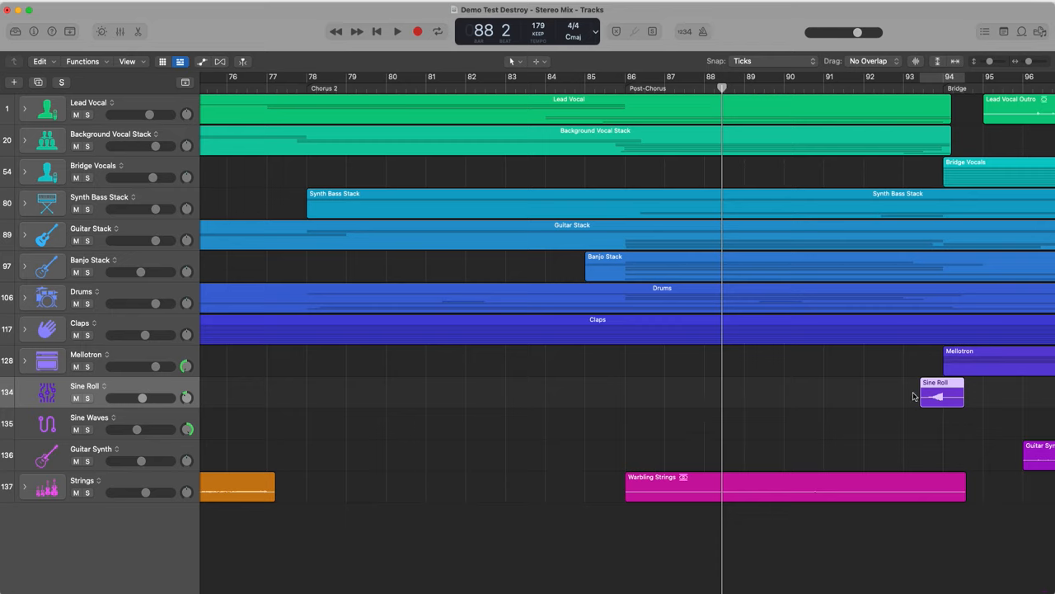
# Step: Select all regions and zoom out to fit the whole arrangement in the window
pyautogui.click(853, 417)
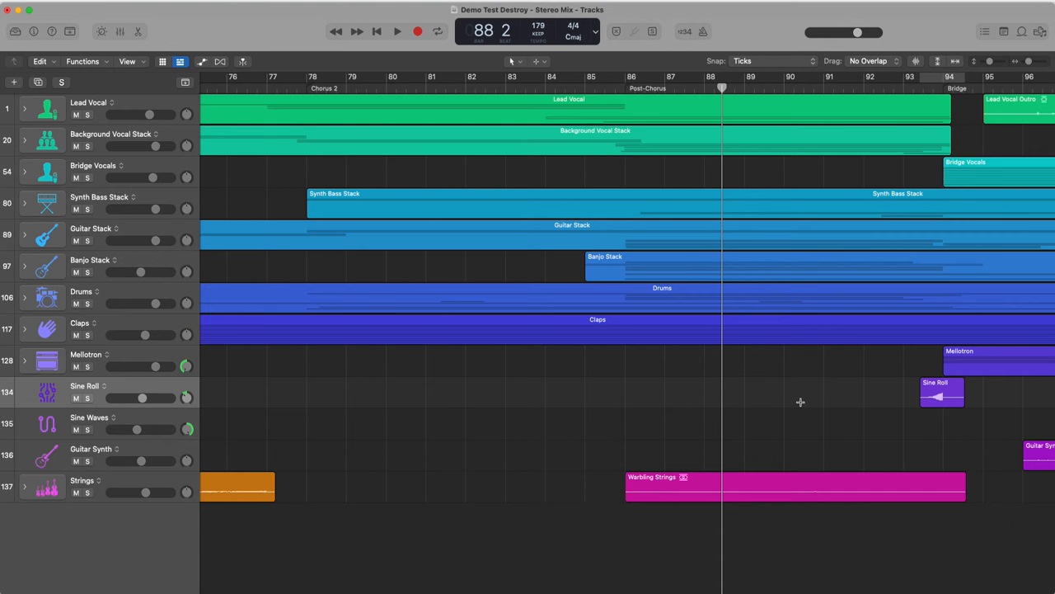
pyautogui.press('super+a')
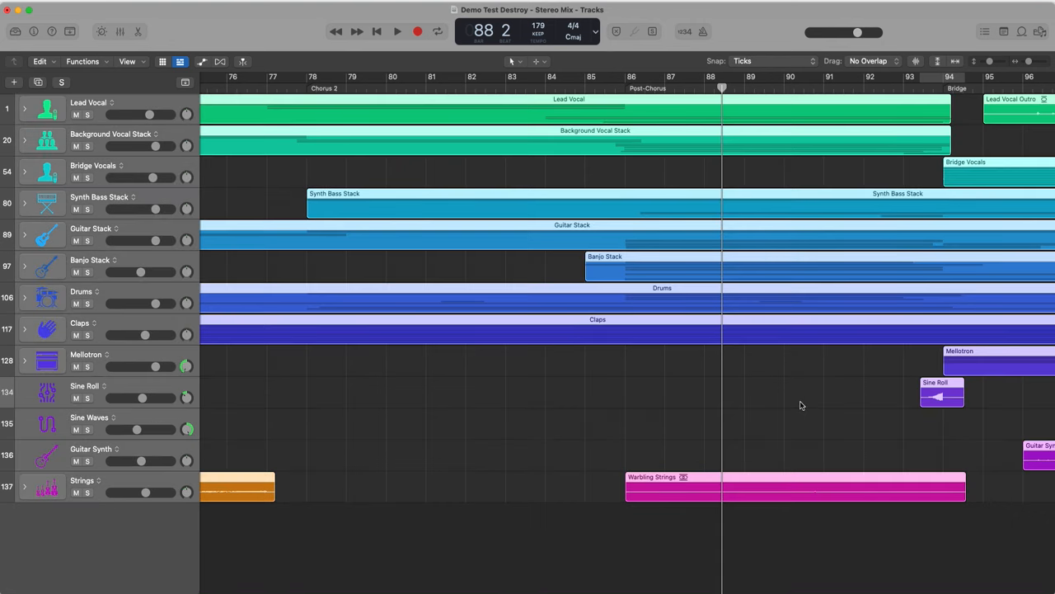
pyautogui.press('z')
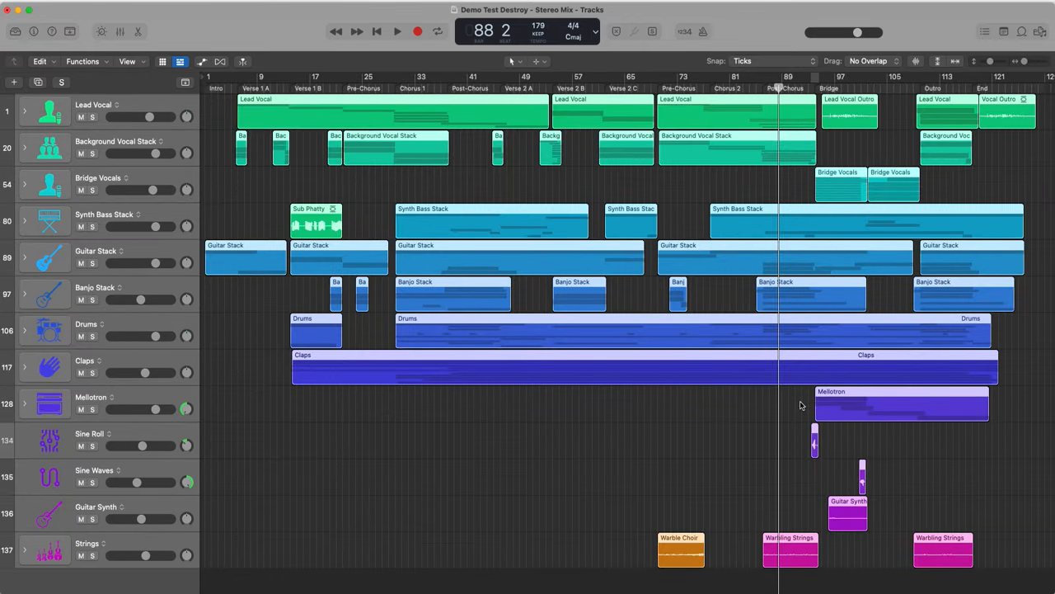
# Step: Zoom in on the selected Sine Waves, Guitar Synth and Strings regions, return to the previous zoom, and clear the selection
pyautogui.click(658, 436)
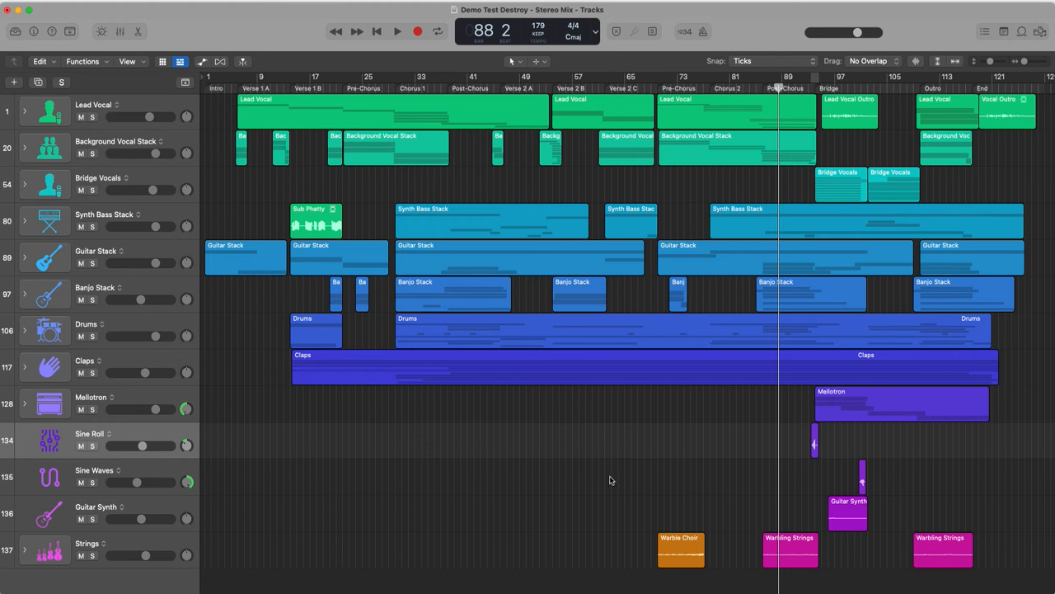
pyautogui.moveTo(610, 473); pyautogui.dragTo(999, 570)
pyautogui.press('z')
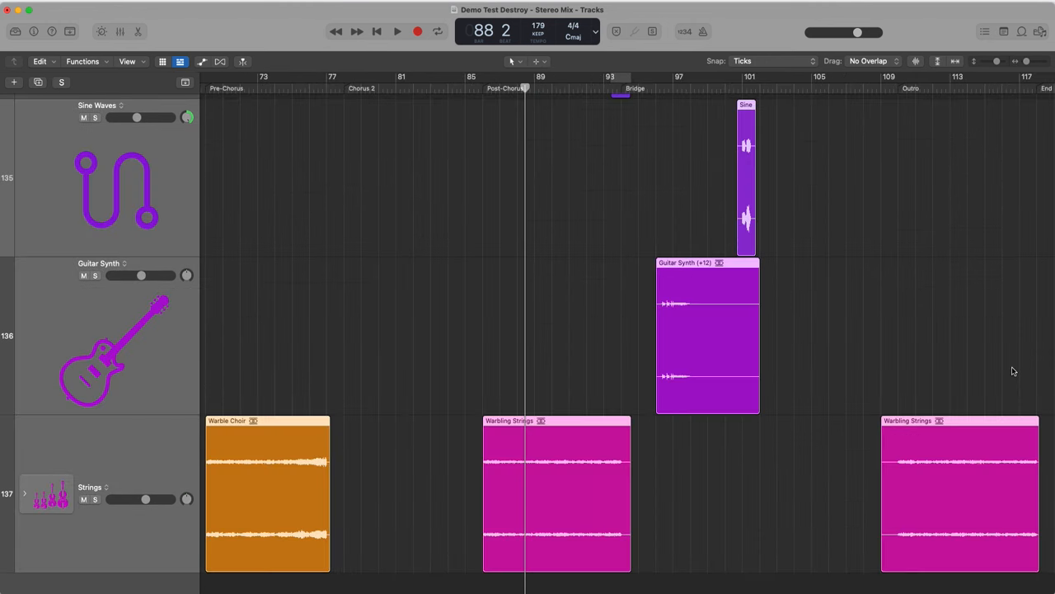
pyautogui.press('z')
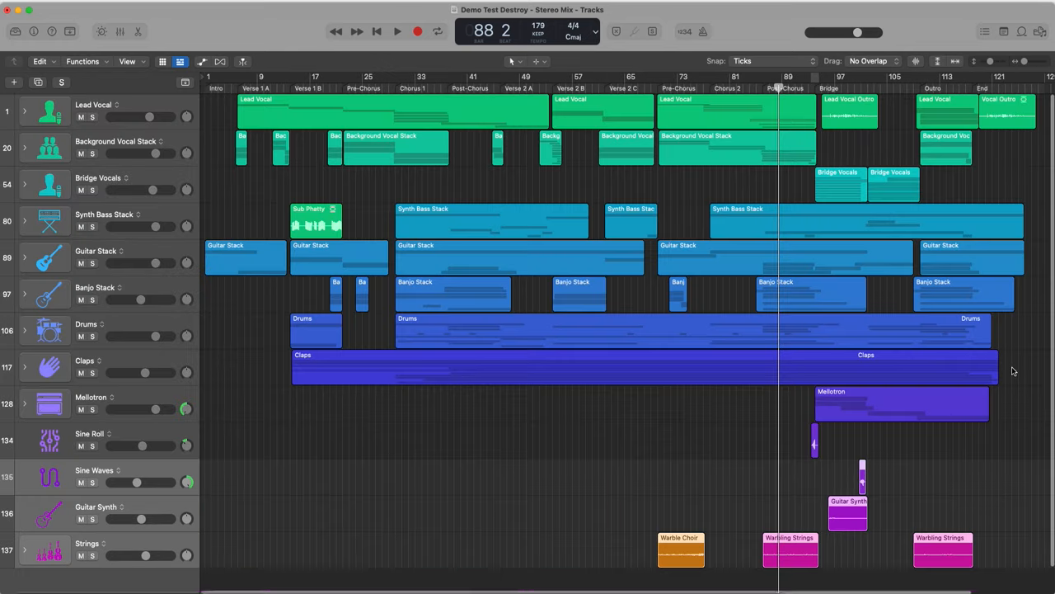
pyautogui.click(737, 483)
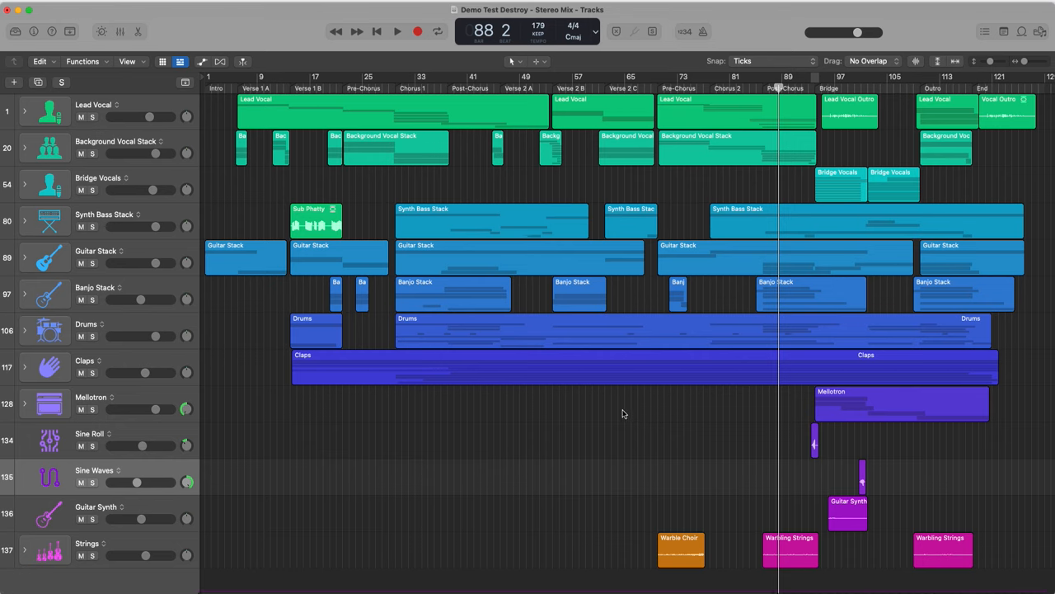
# Step: Zoom in by stages on the Banjo Stack, Drums and Claps tracks around bars 15 to 17, and step back out to the full arrangement
pyautogui.click(255, 284)
pyautogui.moveTo(256, 285); pyautogui.dragTo(515, 399)
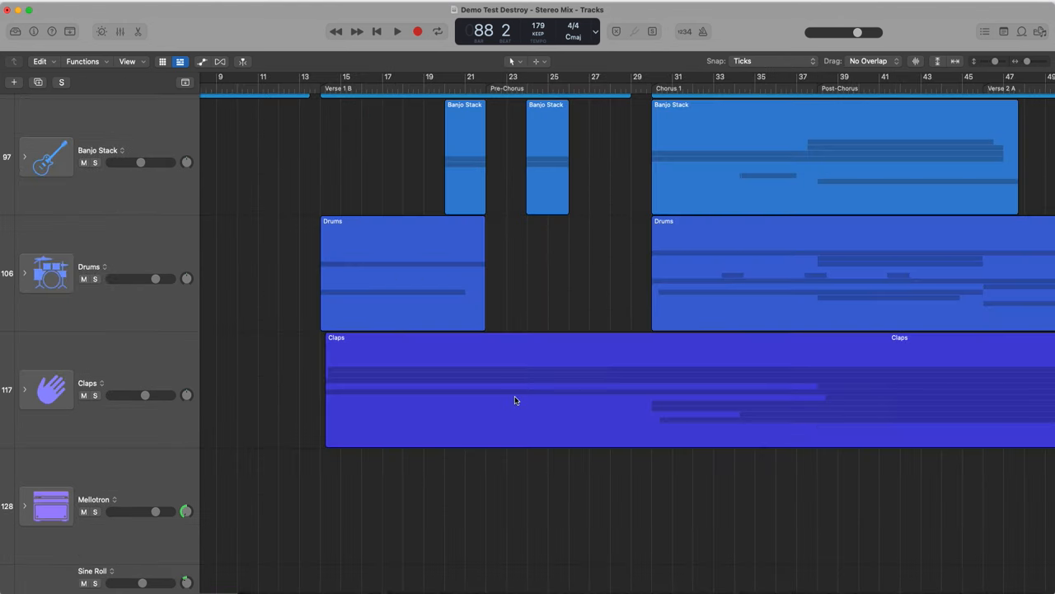
pyautogui.moveTo(294, 146); pyautogui.dragTo(643, 358)
pyautogui.click(237, 220)
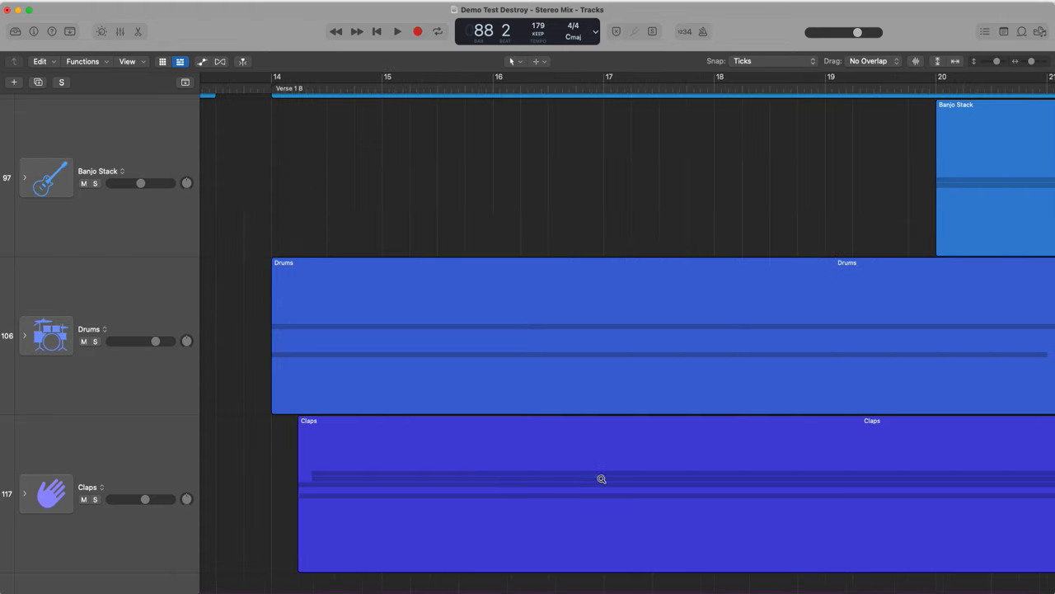
pyautogui.moveTo(354, 170); pyautogui.dragTo(672, 467)
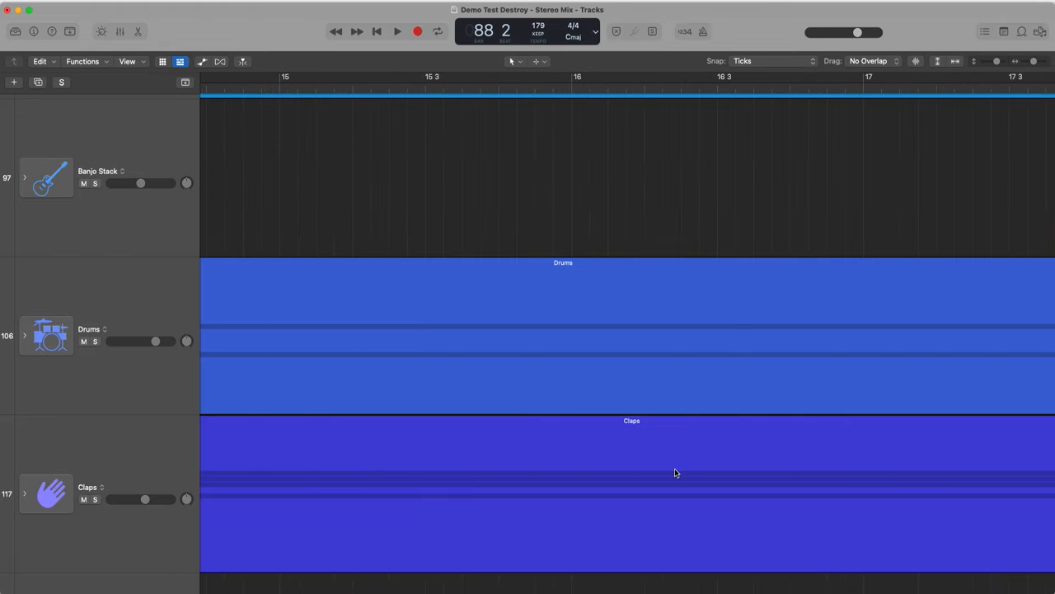
pyautogui.click(679, 228)
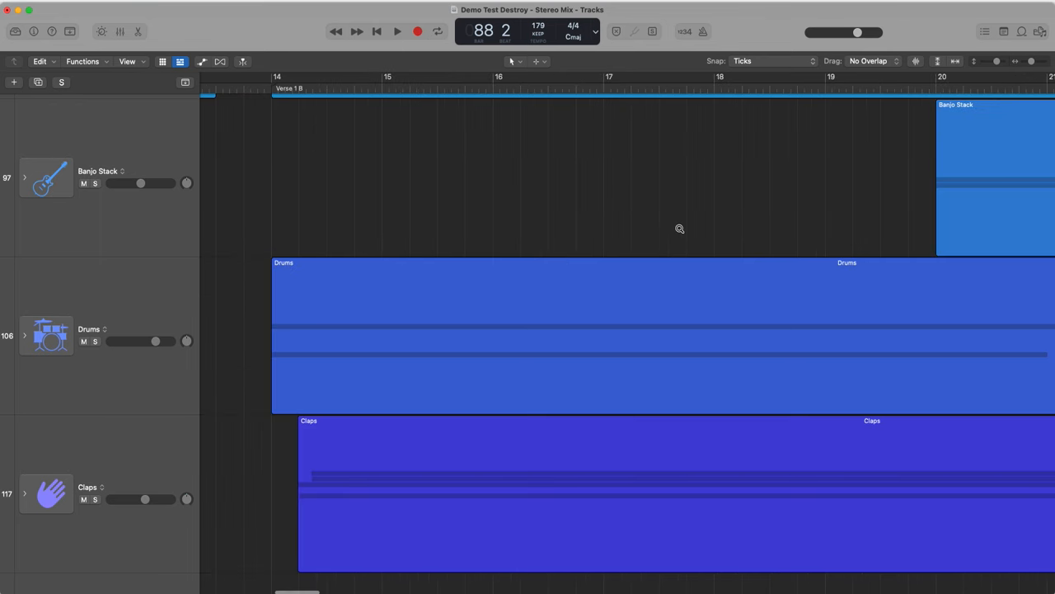
pyautogui.click(680, 228)
pyautogui.click(679, 228)
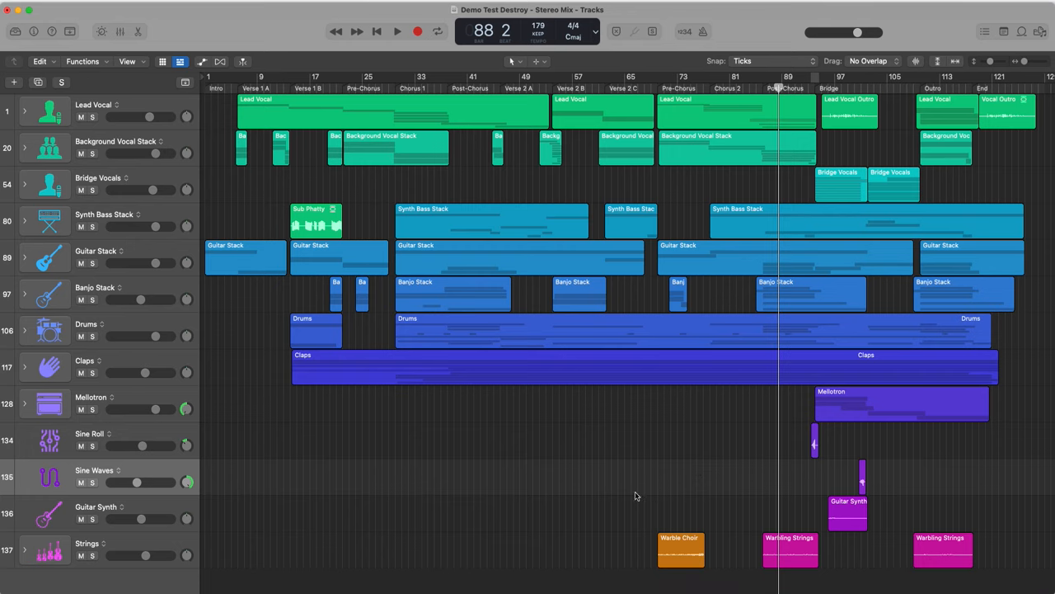
# Step: Zoom in repeatedly on the end of the Warble Choir region near bar 77 down to waveform detail, and return to the full arrangement
pyautogui.moveTo(631, 496); pyautogui.dragTo(731, 588)
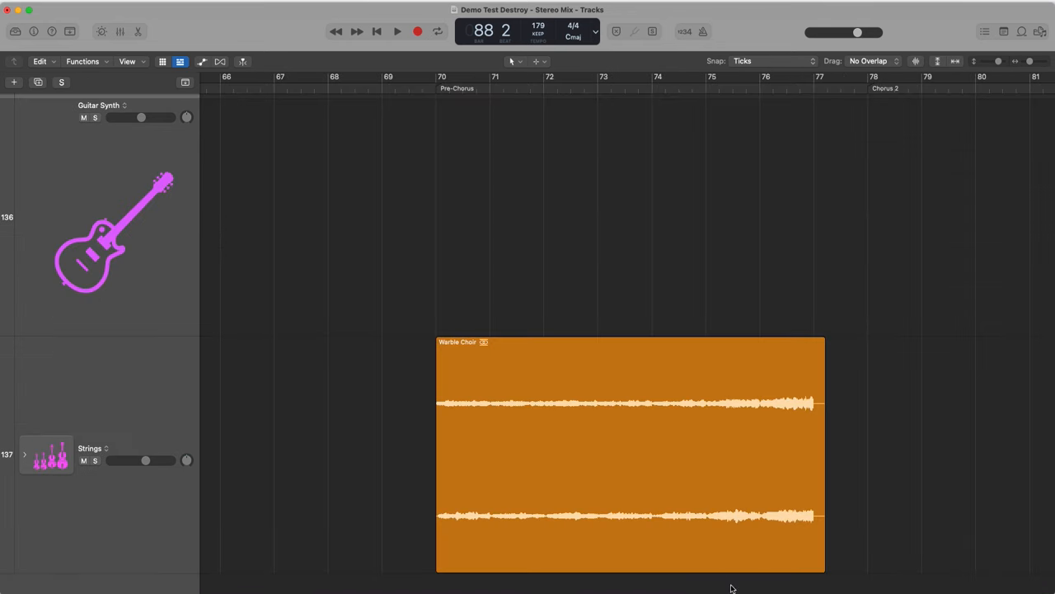
pyautogui.moveTo(723, 370); pyautogui.dragTo(869, 549)
pyautogui.moveTo(612, 183); pyautogui.dragTo(721, 288)
pyautogui.moveTo(561, 199); pyautogui.dragTo(837, 546)
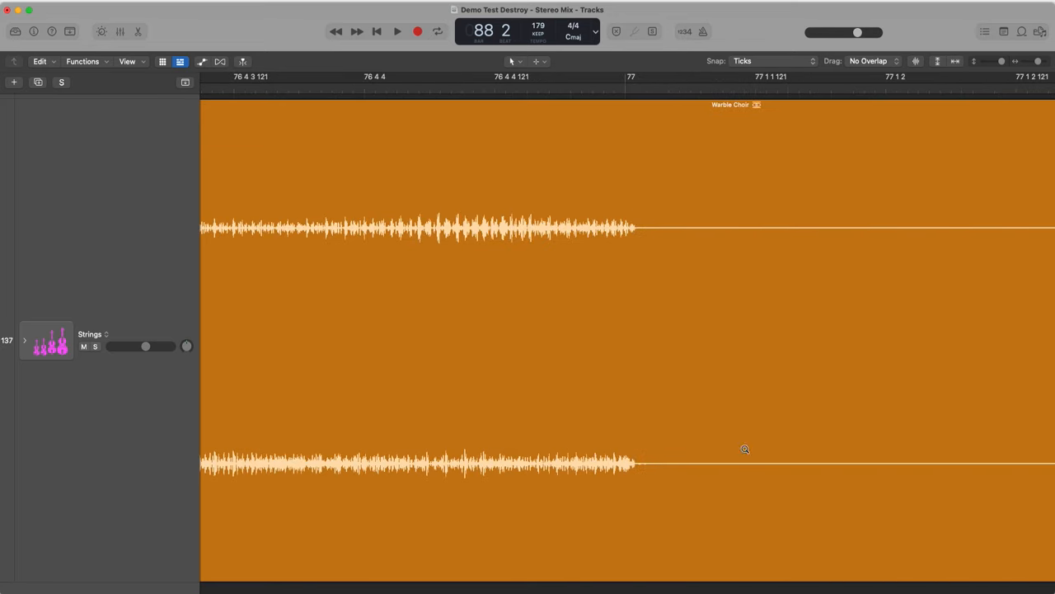
pyautogui.moveTo(525, 160); pyautogui.dragTo(677, 374)
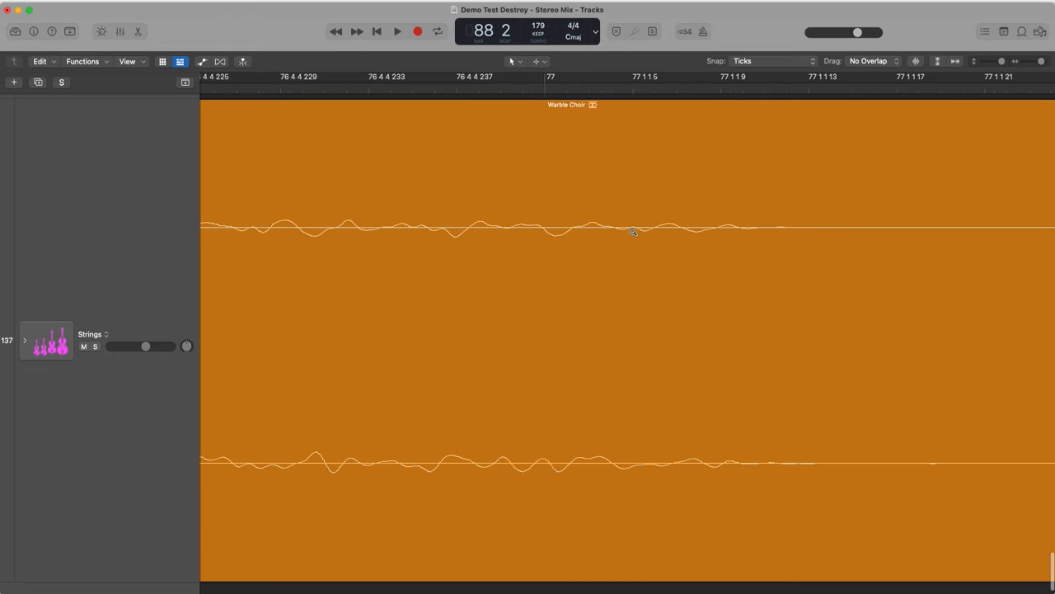
pyautogui.click(643, 295)
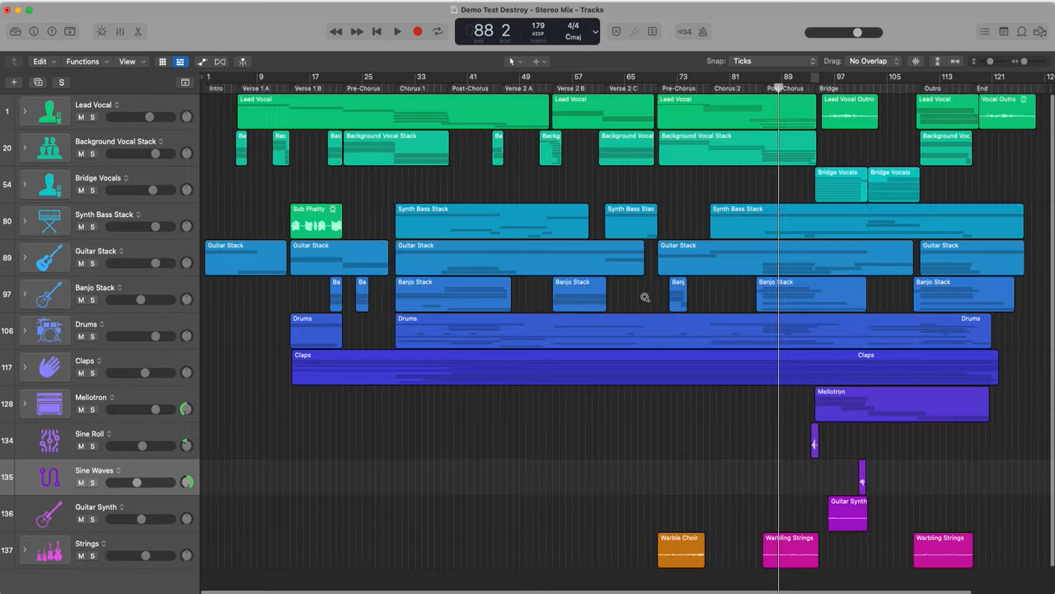
# Step: Zoom in on the middle of the Warble Choir region, select all regions to fit them in the window, and clear the selection
pyautogui.moveTo(672, 511); pyautogui.dragTo(697, 564)
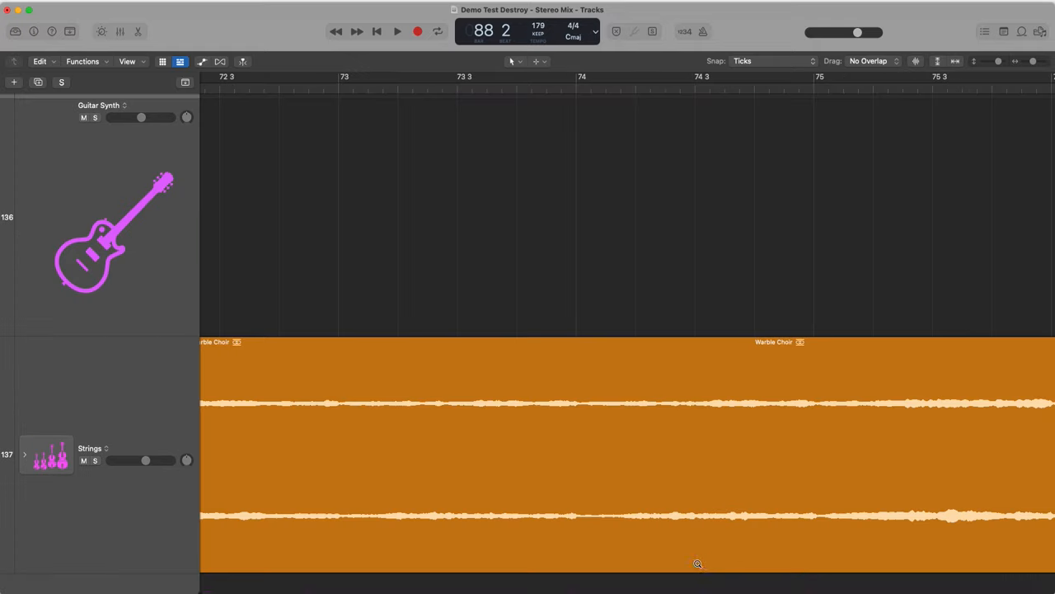
pyautogui.press('super+a')
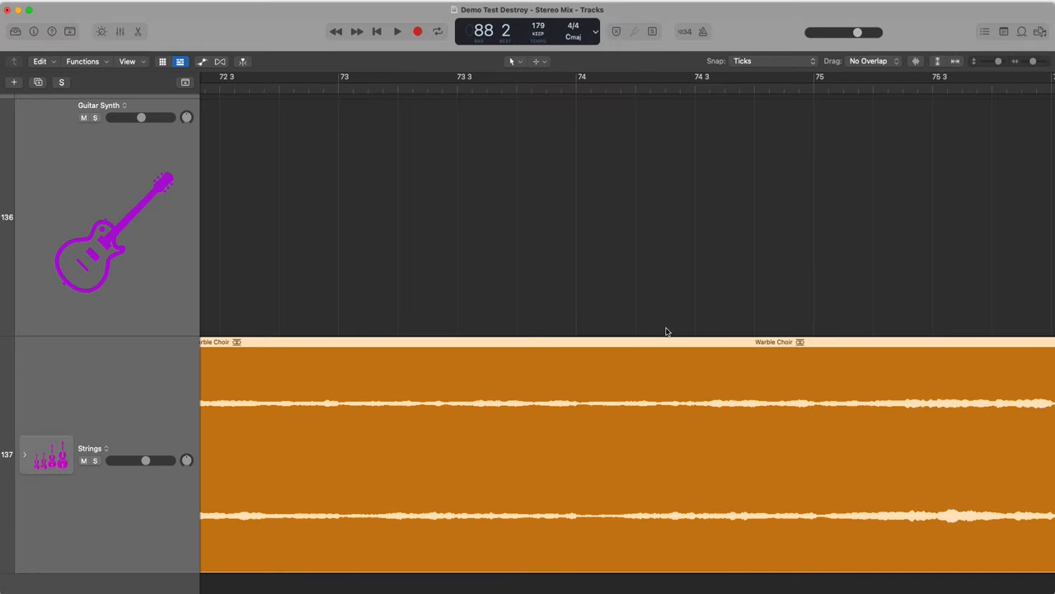
pyautogui.press('z')
pyautogui.click(652, 491)
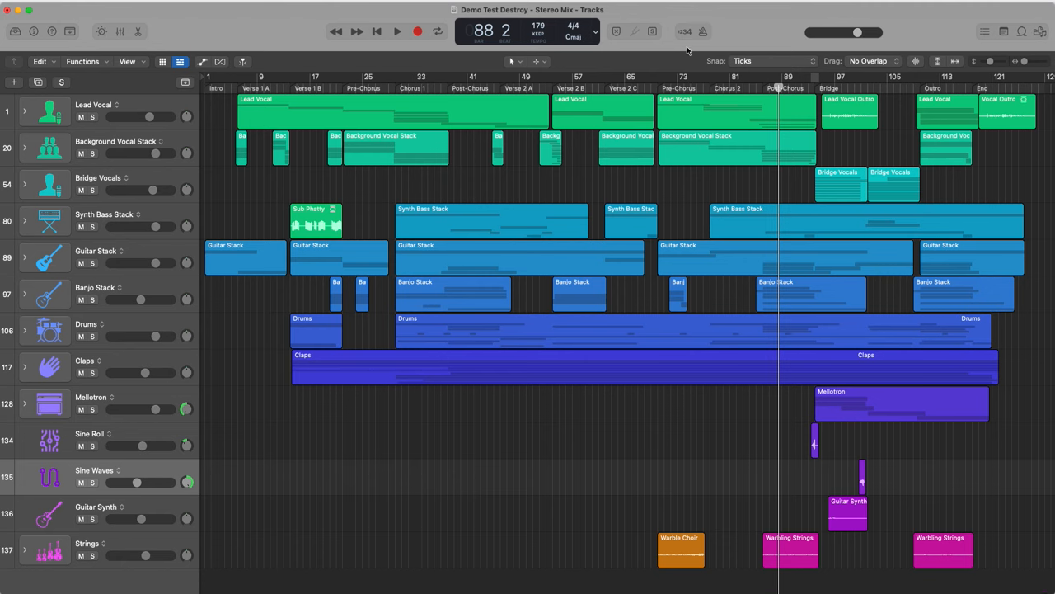
# Step: Switch the primary tool to the Zoom Tool and back to the Pointer Tool from the tool selector
pyautogui.click(512, 62)
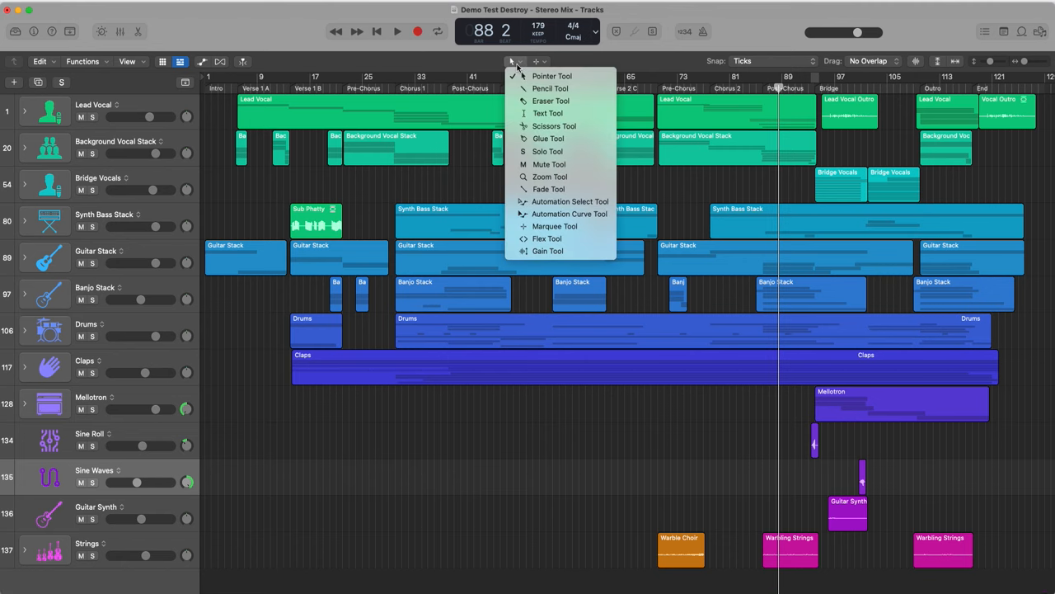
pyautogui.click(540, 176)
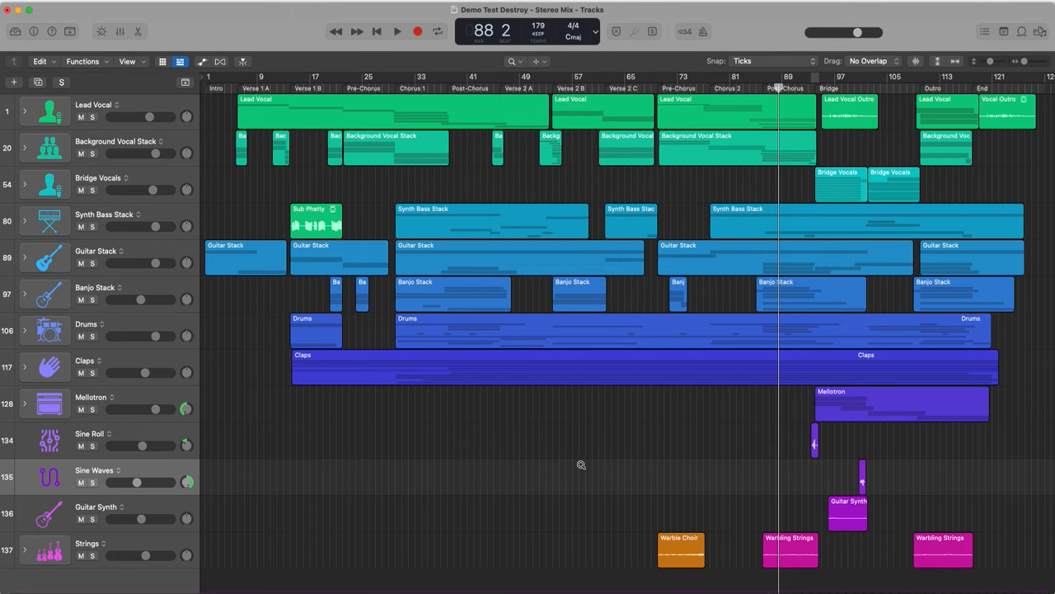
pyautogui.click(520, 63)
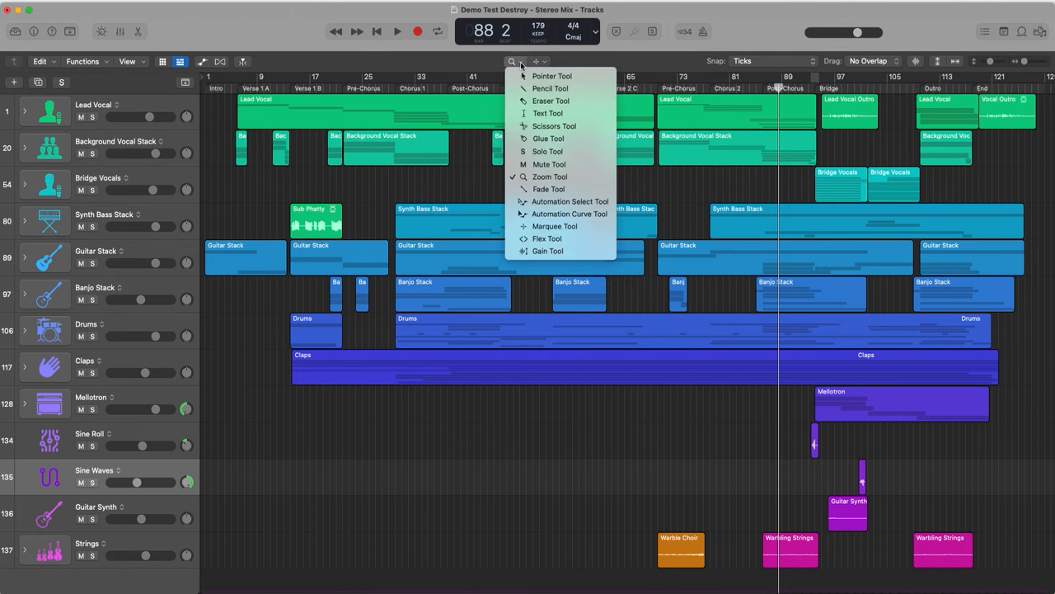
pyautogui.click(542, 75)
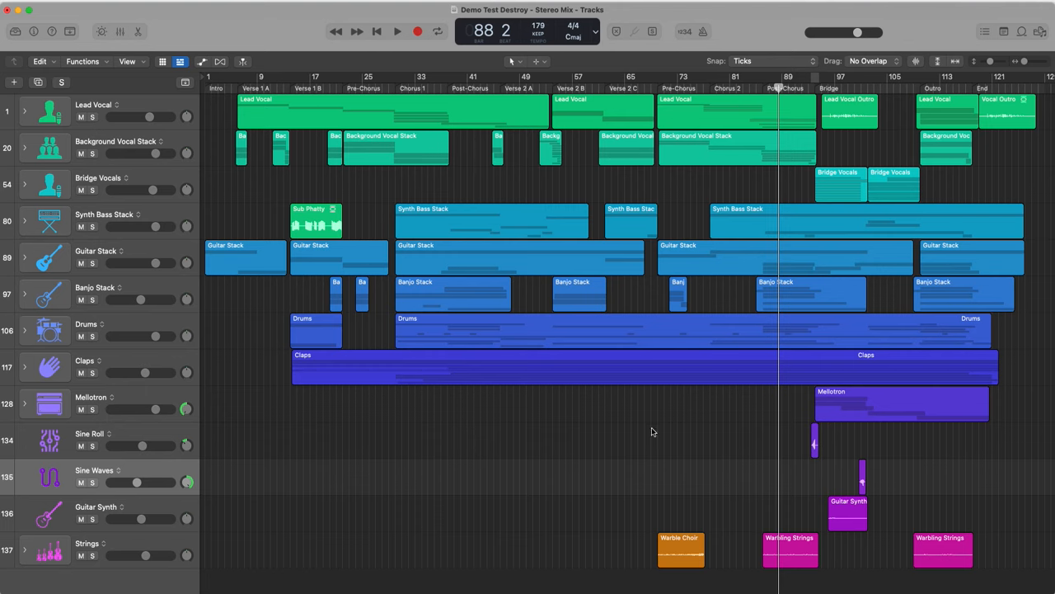
# Step: Bring up the tool list at the pointer, pick the Zoom Tool, and return to the Pointer Tool
pyautogui.press('t')
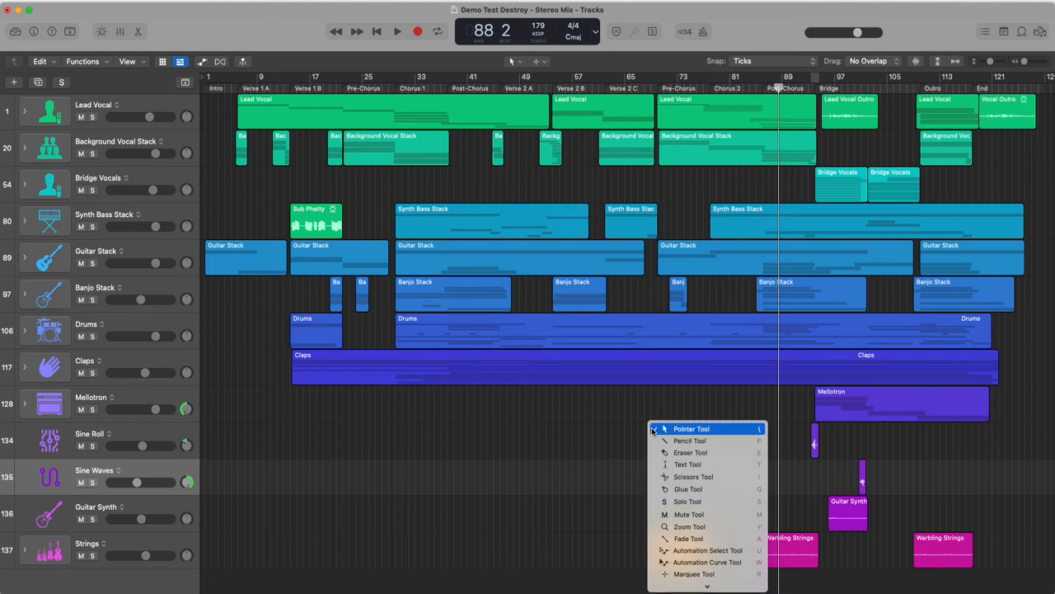
pyautogui.click(691, 528)
pyautogui.press('t')
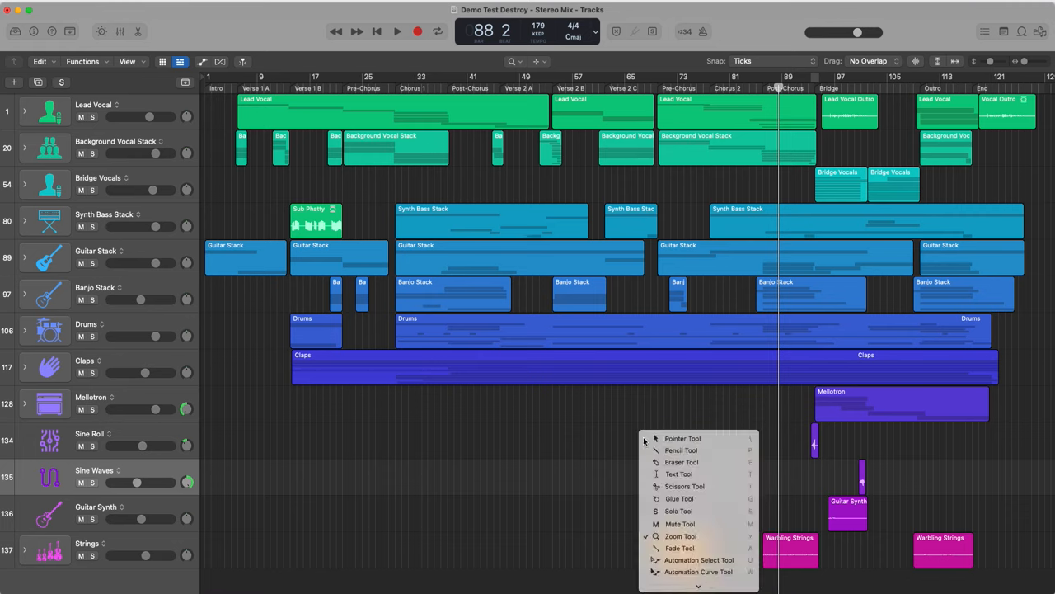
pyautogui.press('t')
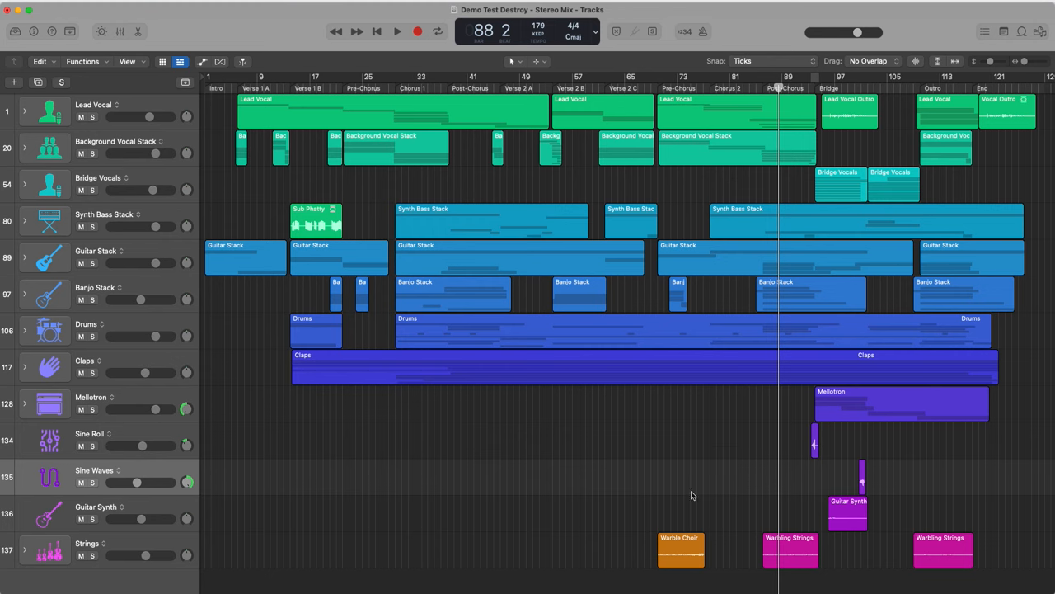
# Step: Undo a trial move of the Warble Choir region, move it to start at about bar 55 instead, and deselect it
pyautogui.moveTo(680, 543); pyautogui.dragTo(498, 559)
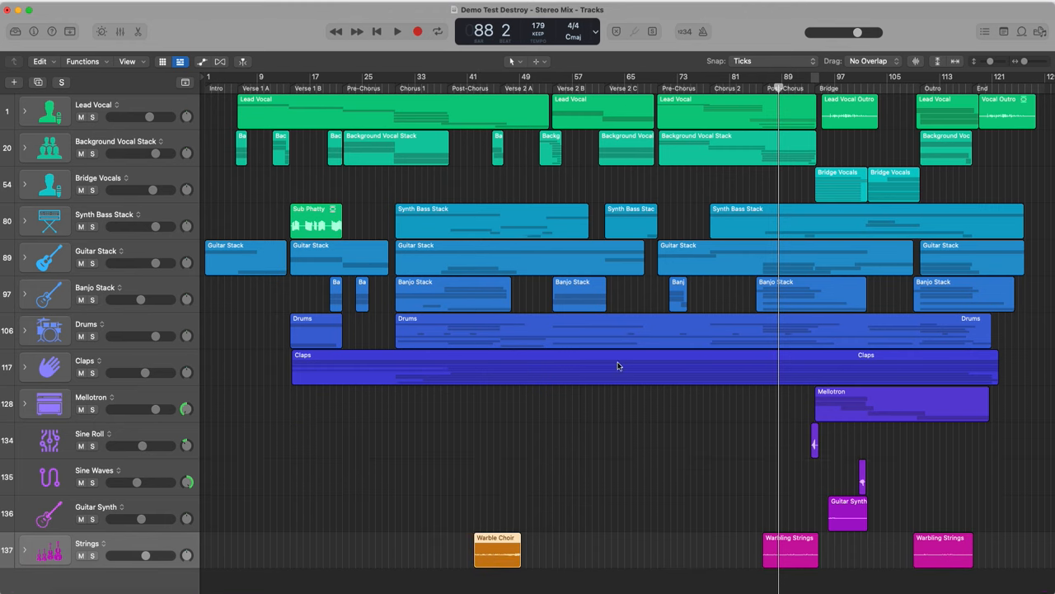
pyautogui.press('super+z')
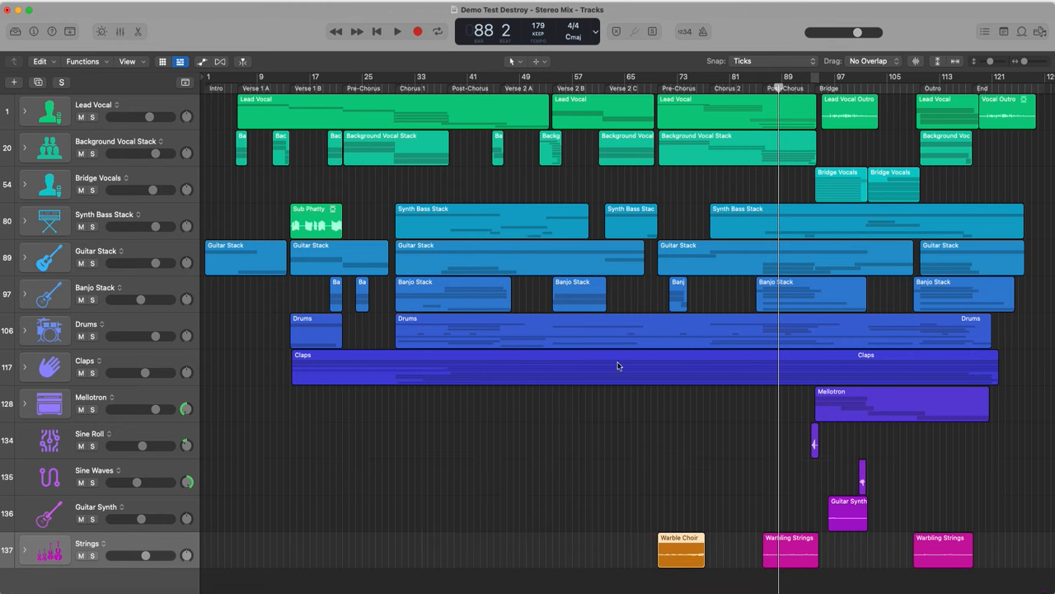
pyautogui.moveTo(683, 548); pyautogui.dragTo(585, 548)
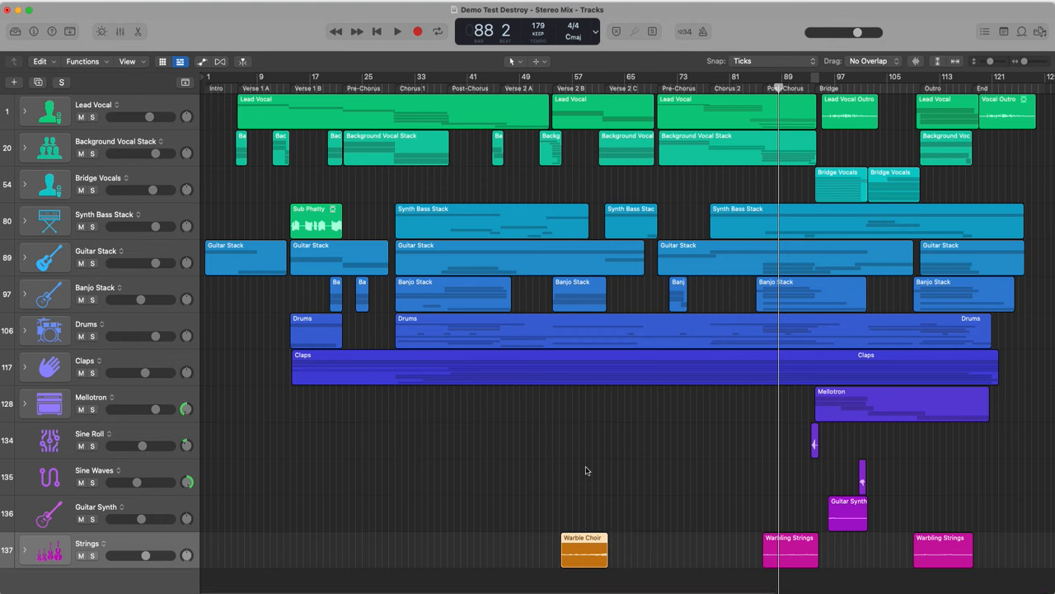
pyautogui.click(586, 471)
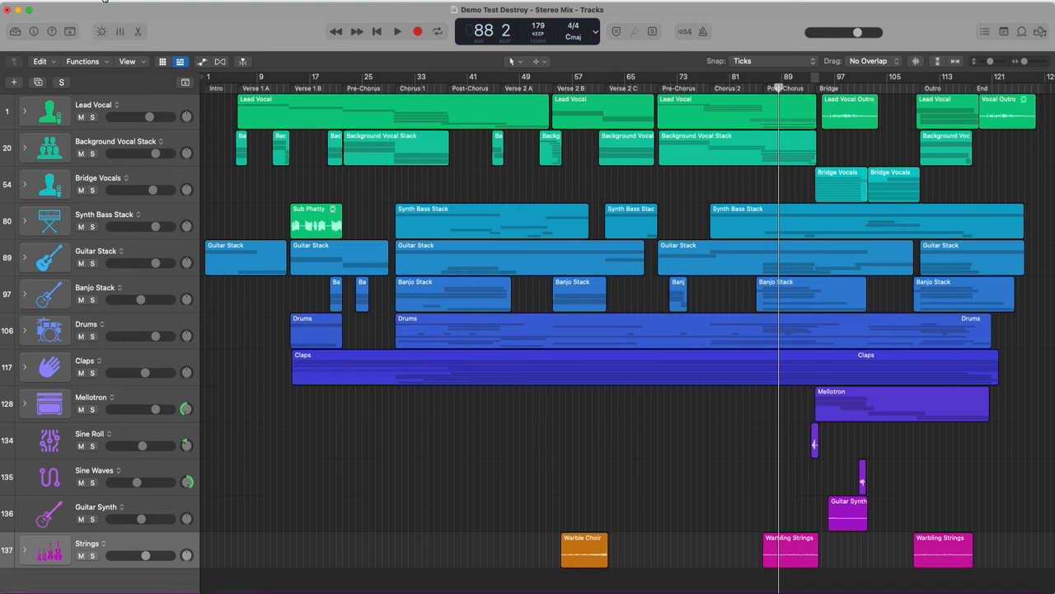
# Step: Open the project's Undo History, reposition its window clear of the Strings regions, and select the Drag entry
pyautogui.click(105, 1)
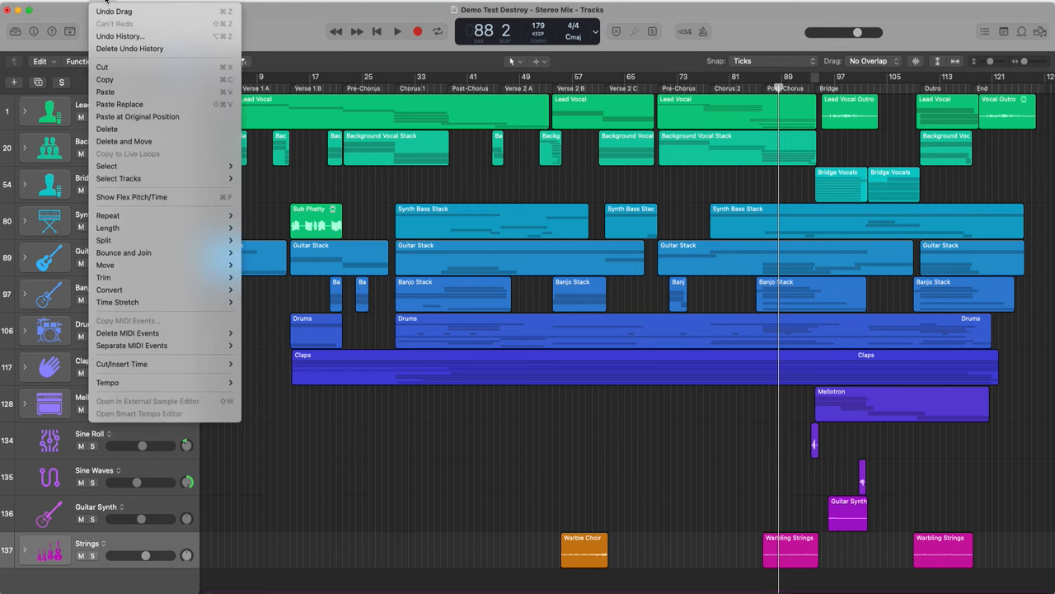
pyautogui.click(120, 36)
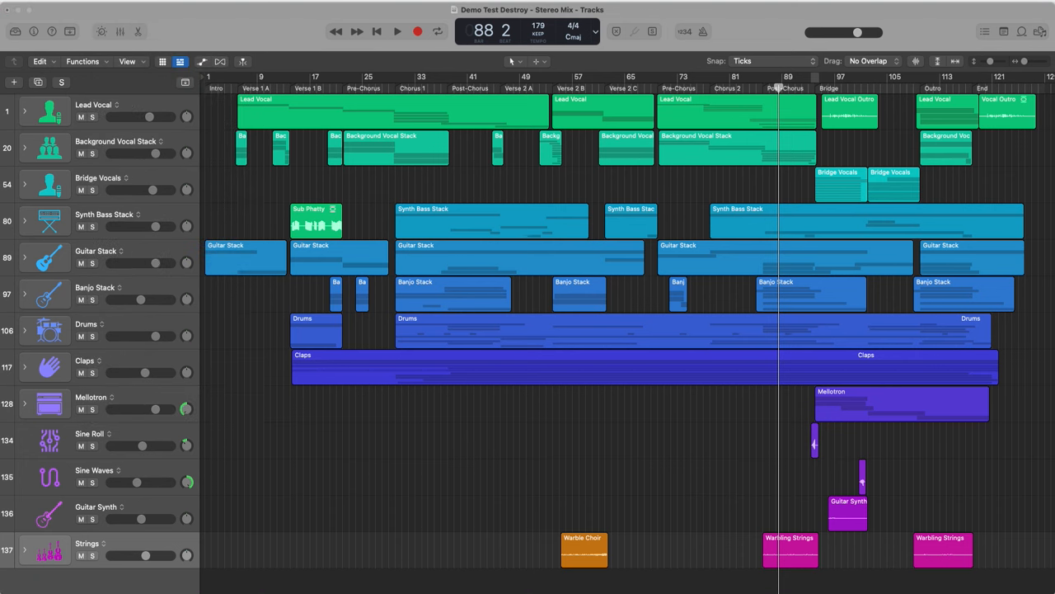
pyautogui.moveTo(365, 370); pyautogui.dragTo(323, 154)
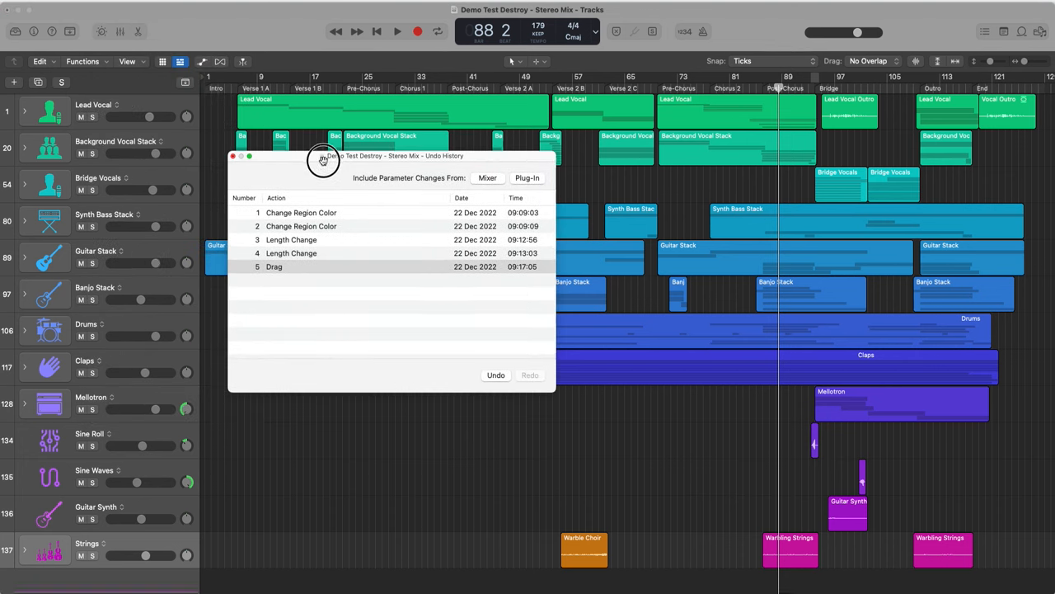
pyautogui.click(300, 267)
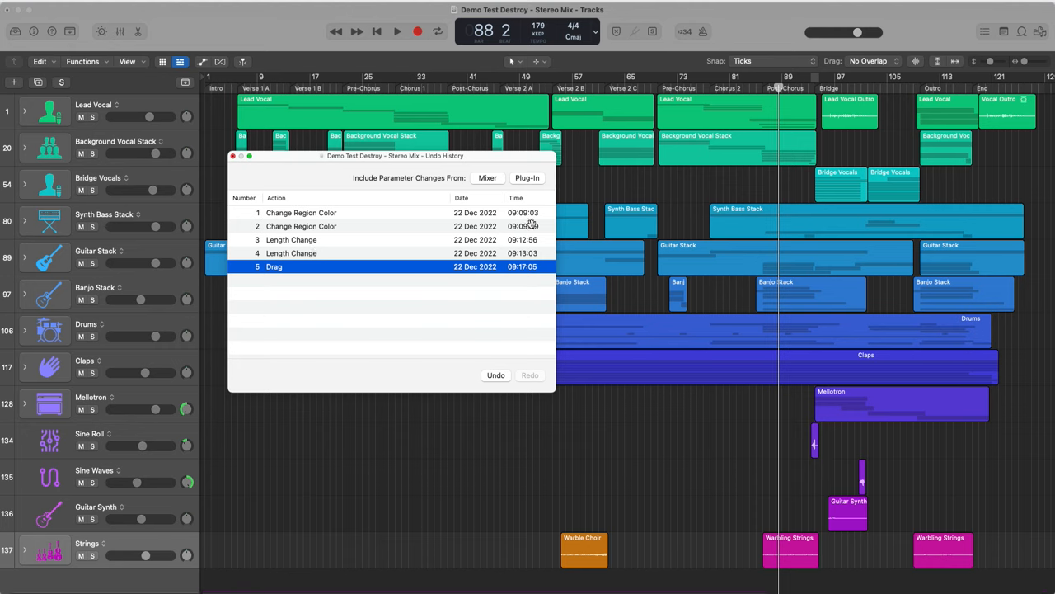
# Step: Step back in the history to the first Change Region Color entry, forward again to the Drag entry, close the history, and deselect the region
pyautogui.click(319, 227)
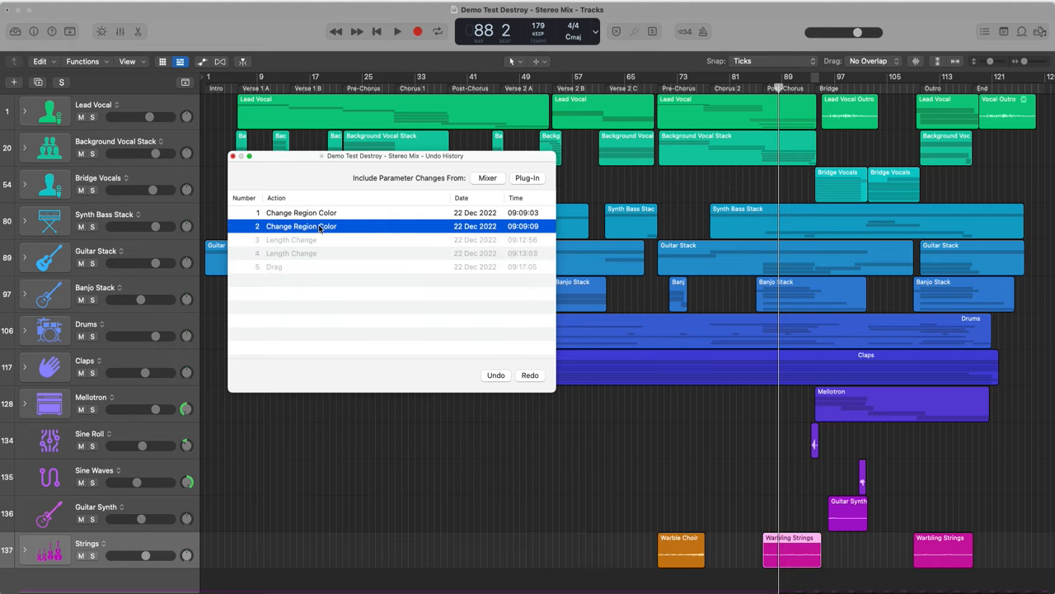
pyautogui.click(326, 213)
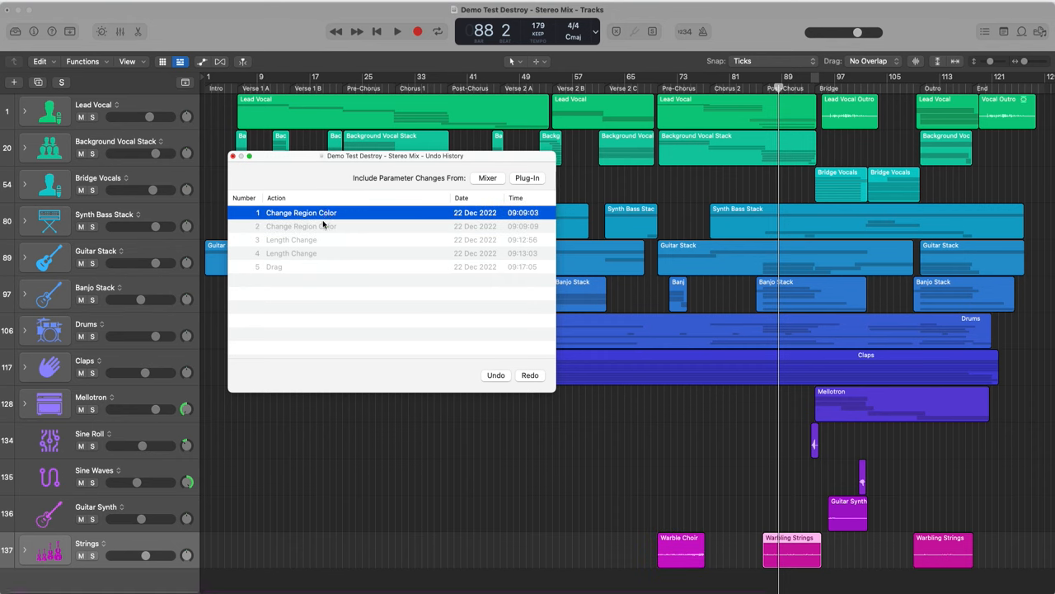
pyautogui.click(322, 226)
pyautogui.click(308, 239)
pyautogui.click(307, 266)
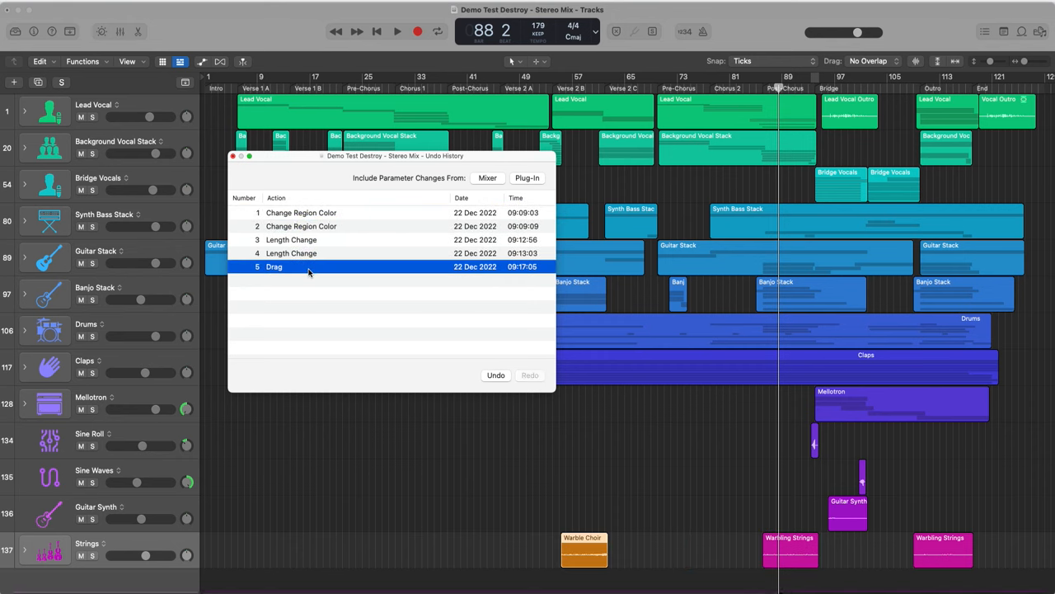
pyautogui.click(232, 155)
pyautogui.click(461, 415)
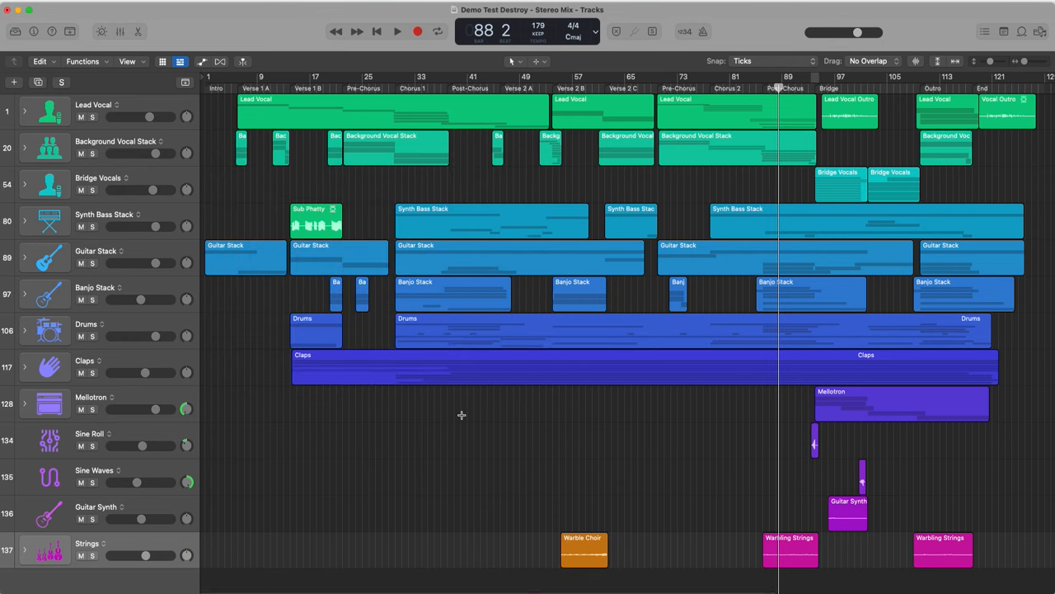
# Step: Revert the project to Backup 1, dated 22/12/22, 09:03:49, and approve the reversion
pyautogui.click(75, 0)
pyautogui.moveTo(123, 141)
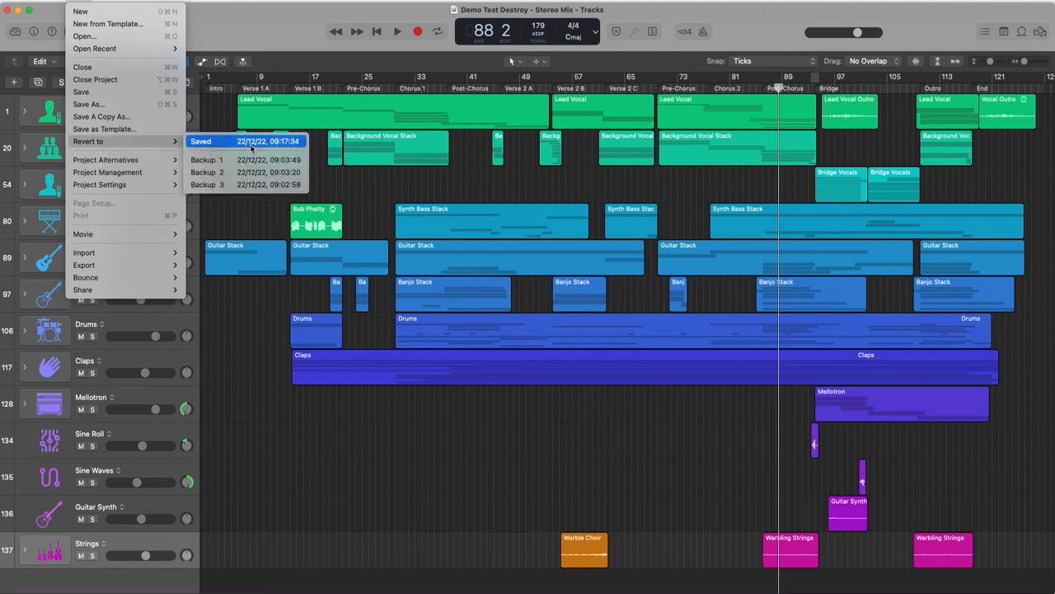
pyautogui.click(282, 161)
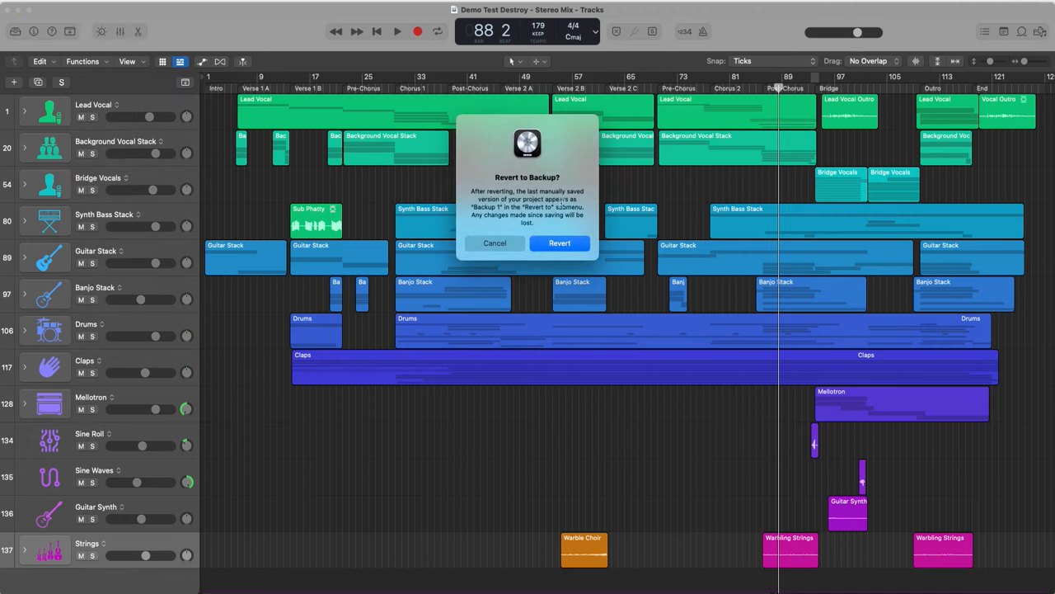
pyautogui.click(575, 243)
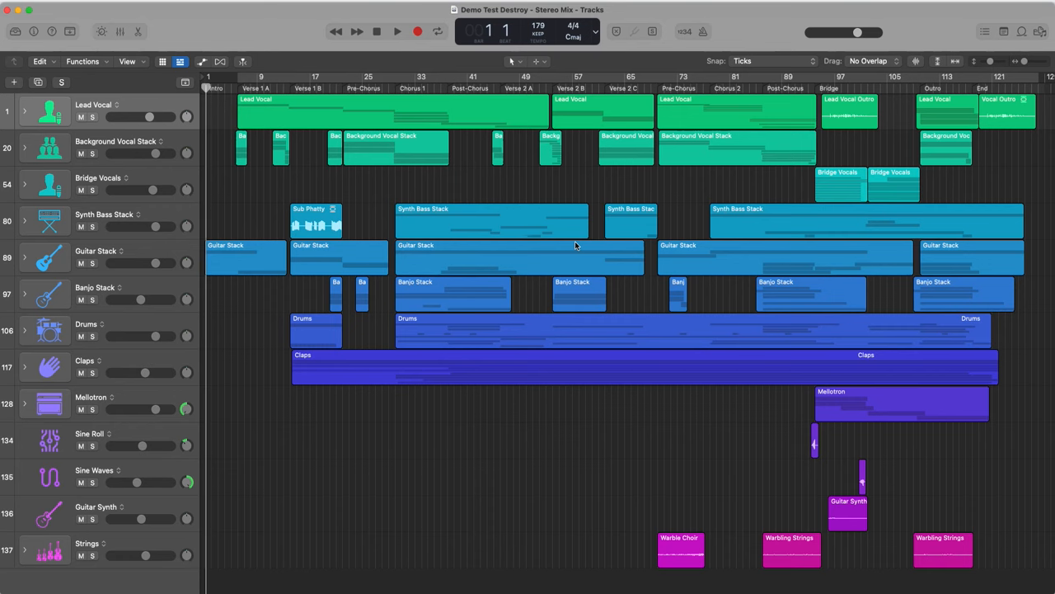
# Step: Return the project to its previous version by reverting to Backup 1, dated 22/12/22, 09:17:34
pyautogui.click(85, 3)
pyautogui.moveTo(150, 164)
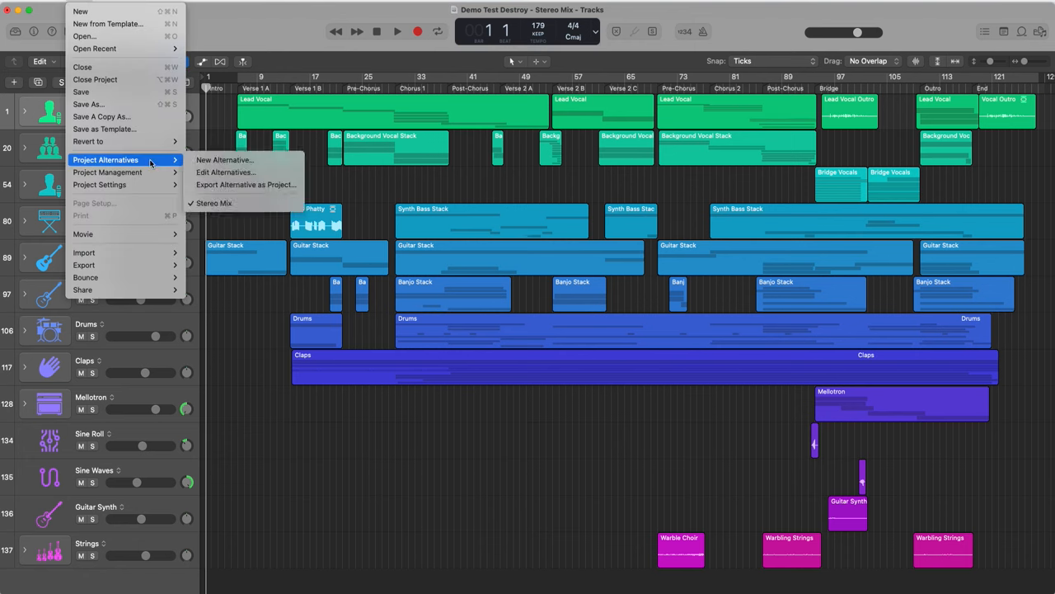
pyautogui.moveTo(157, 142)
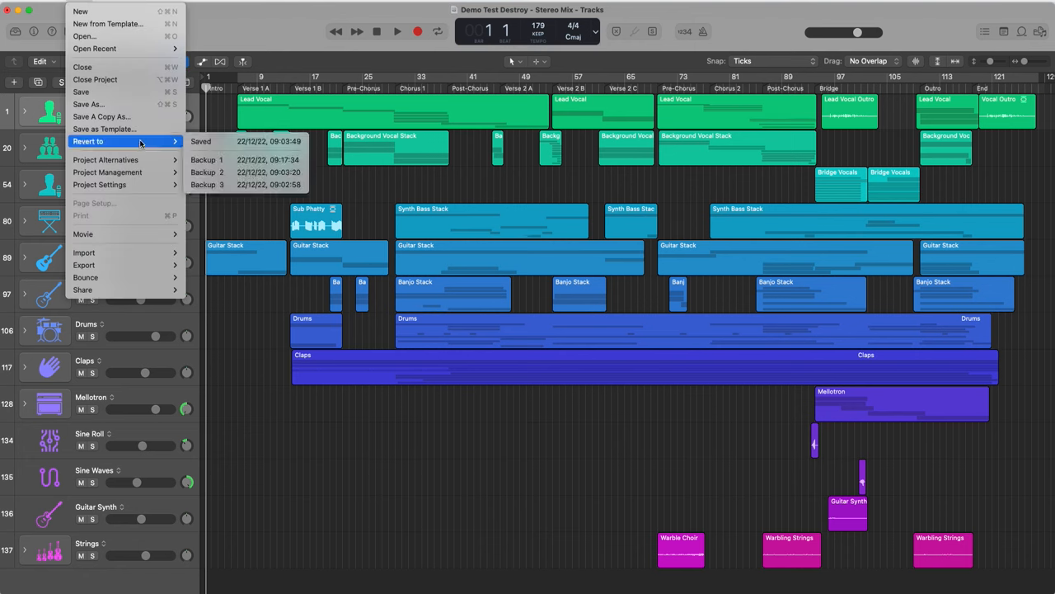
pyautogui.click(305, 162)
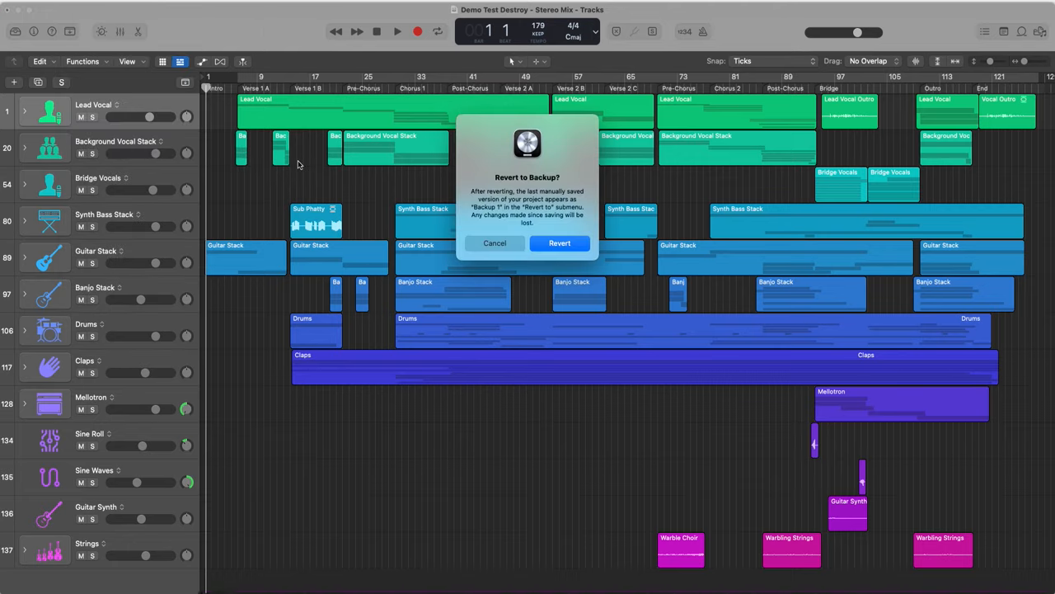
pyautogui.click(567, 243)
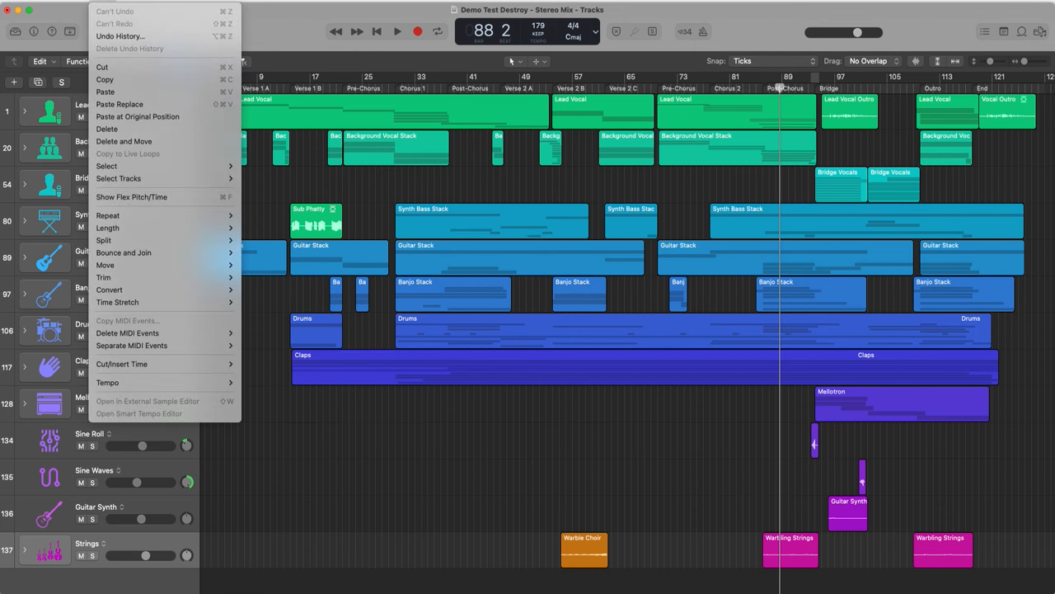
# Step: Check the project's Undo History after the reversion and close its window
pyautogui.click(109, 35)
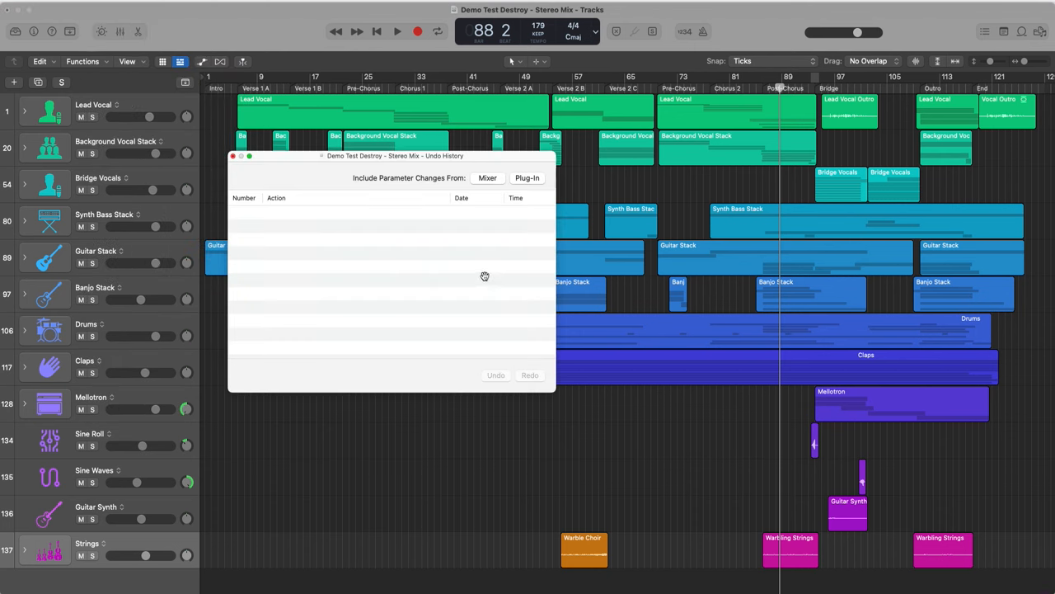
pyautogui.click(233, 156)
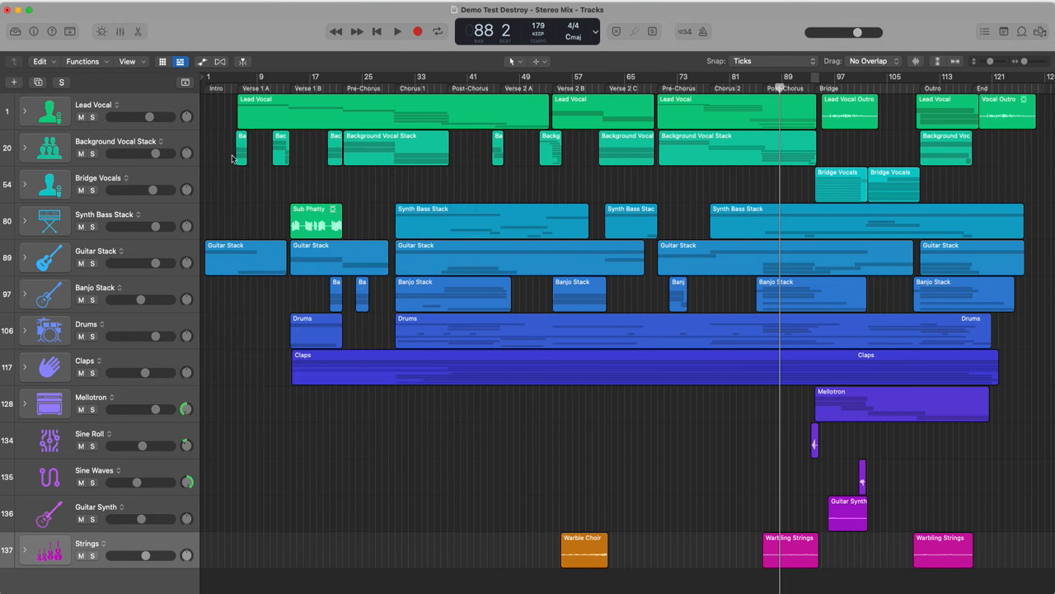
pyautogui.press('space')
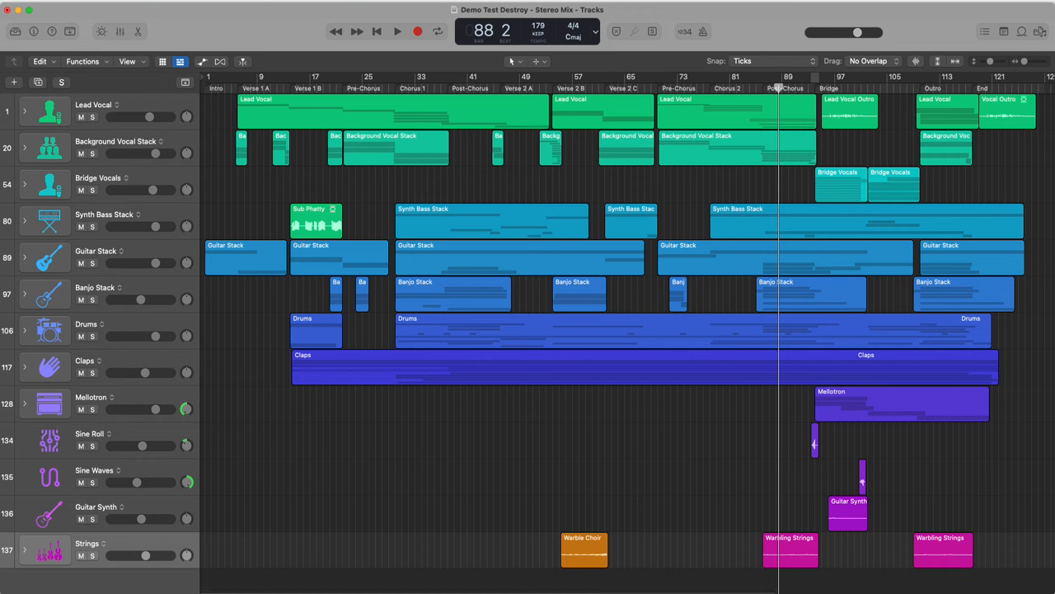
# Step: Select the Sub Phatty region on the Synth Bass Stack track and set the cycle range to match it
pyautogui.click(584, 548)
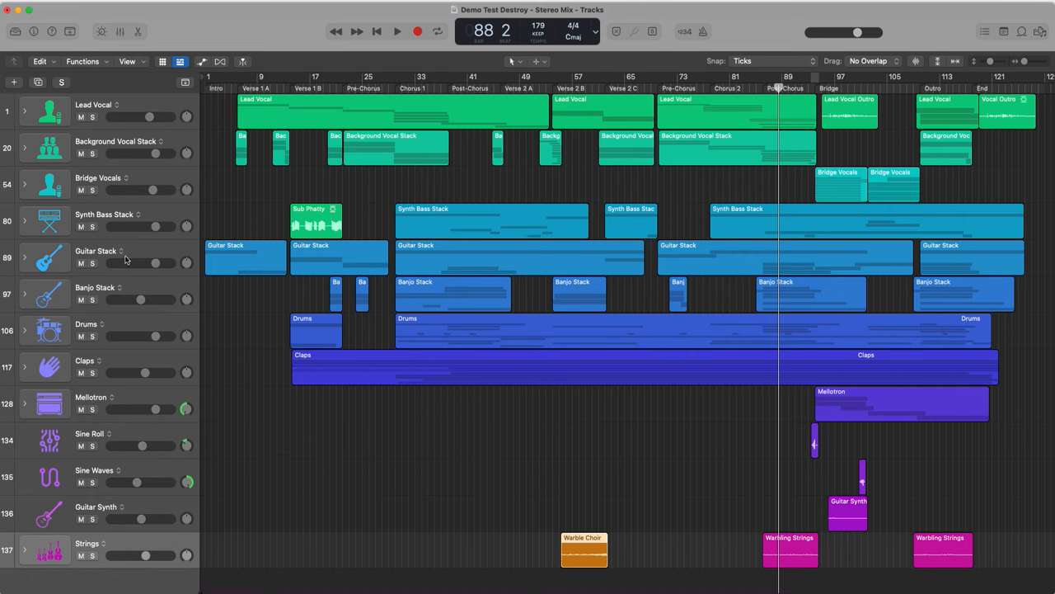
pyautogui.click(161, 217)
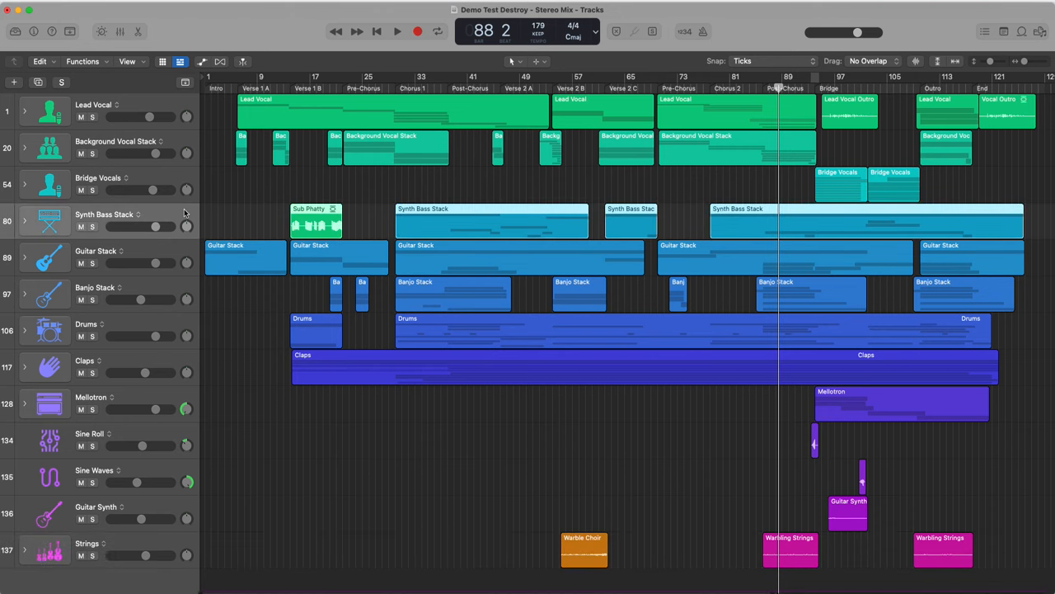
pyautogui.click(305, 216)
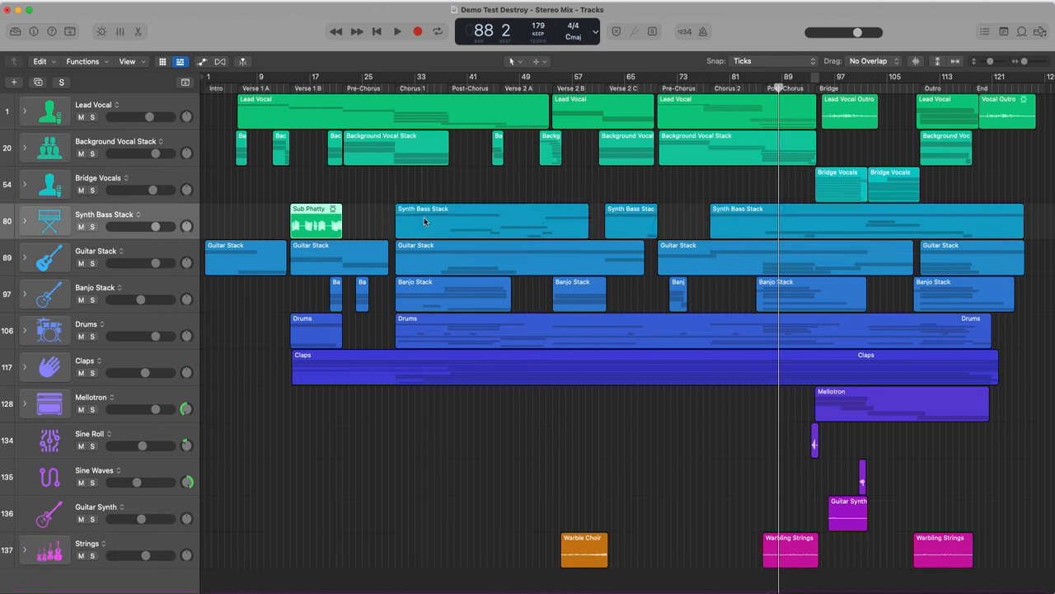
pyautogui.press('u')
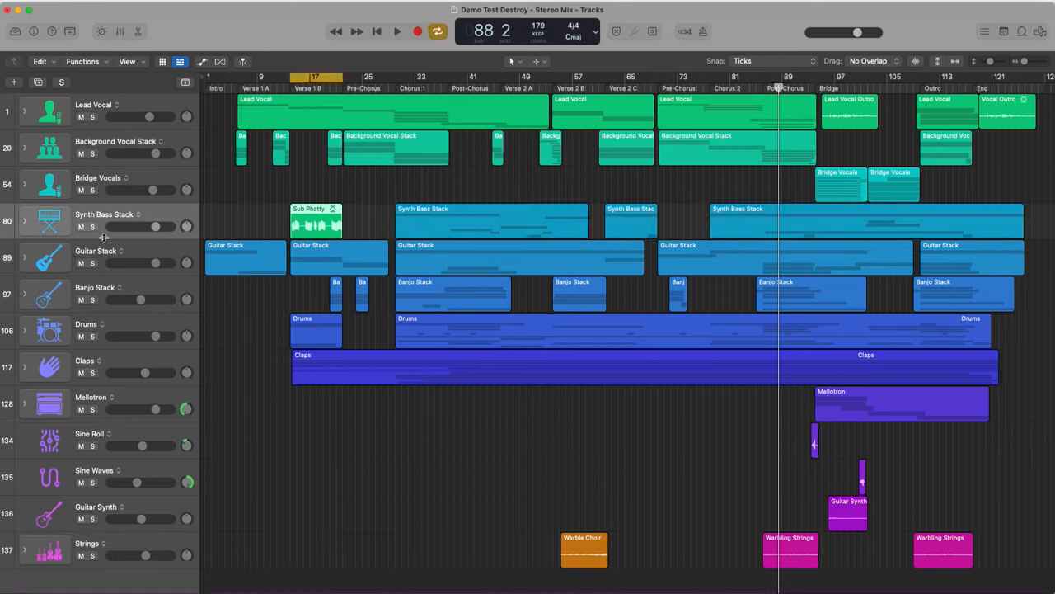
# Step: Solo the Synth Bass Stack during cycled playback, and show the Library and inspector before stopping
pyautogui.click(94, 227)
pyautogui.press('space')
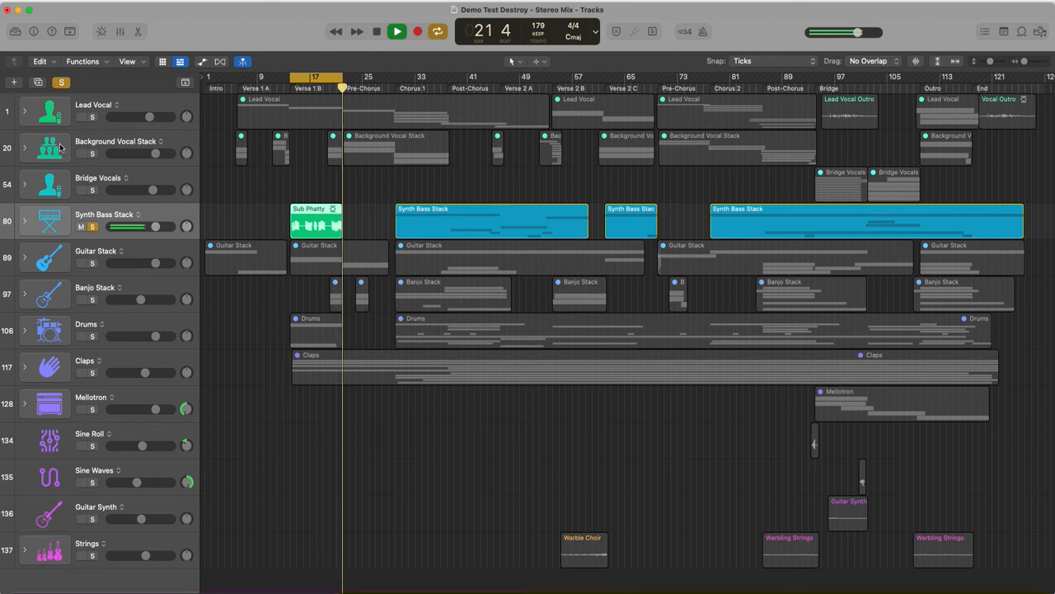
pyautogui.press('y')
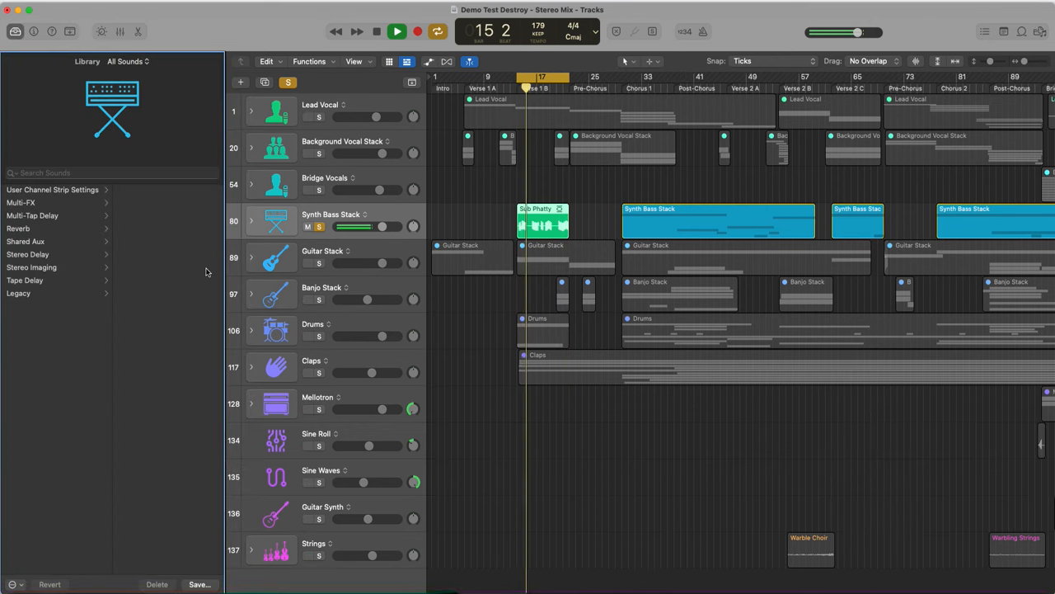
pyautogui.click(33, 31)
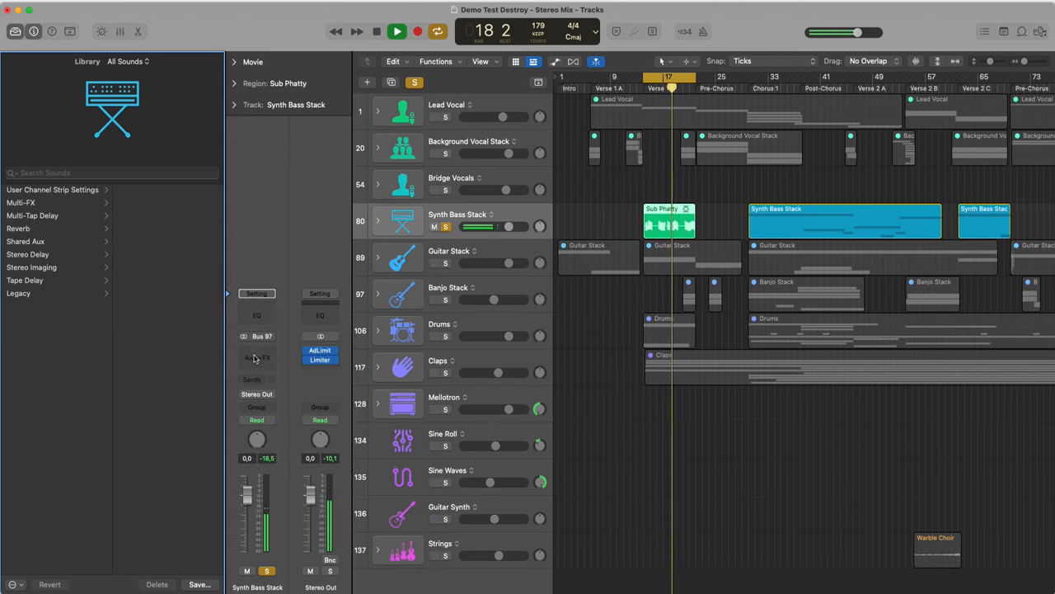
pyautogui.press('space')
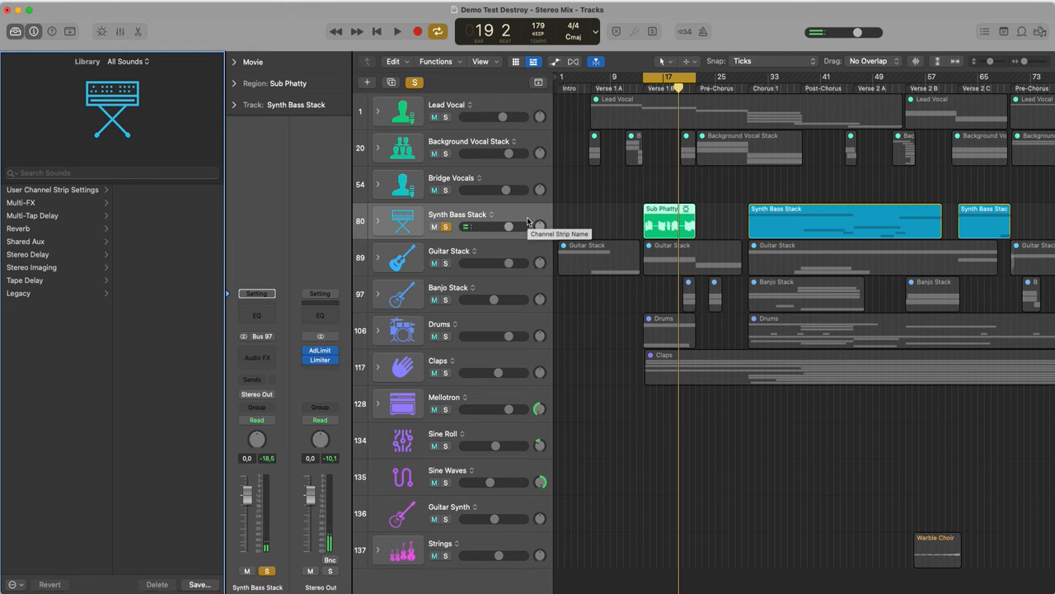
# Step: Expand the Synth Bass Stack, select its Sub Phatty track, and audition the cycled part with its original sound
pyautogui.click(517, 214)
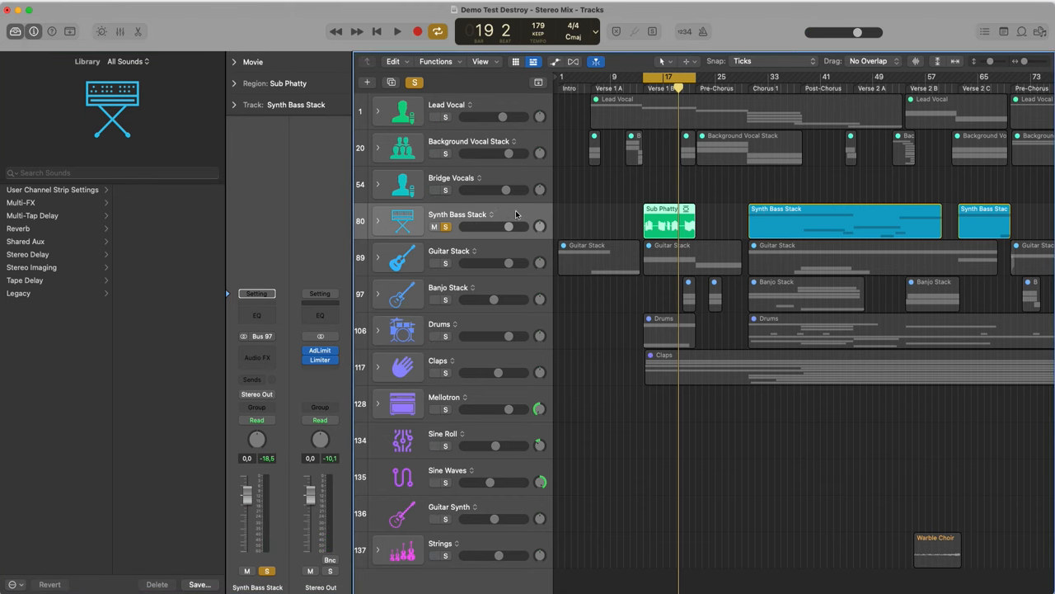
pyautogui.click(377, 221)
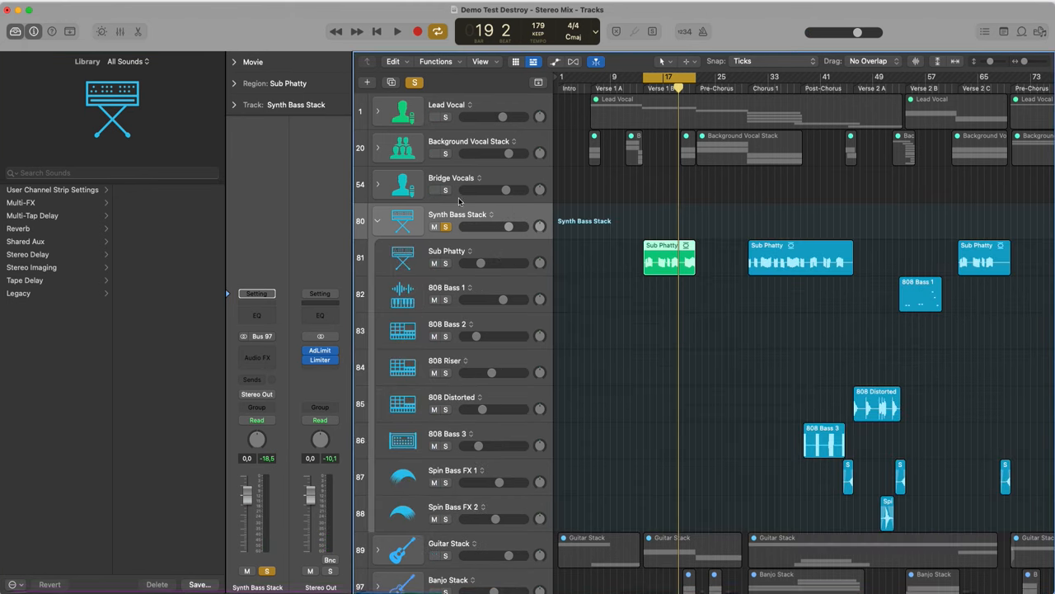
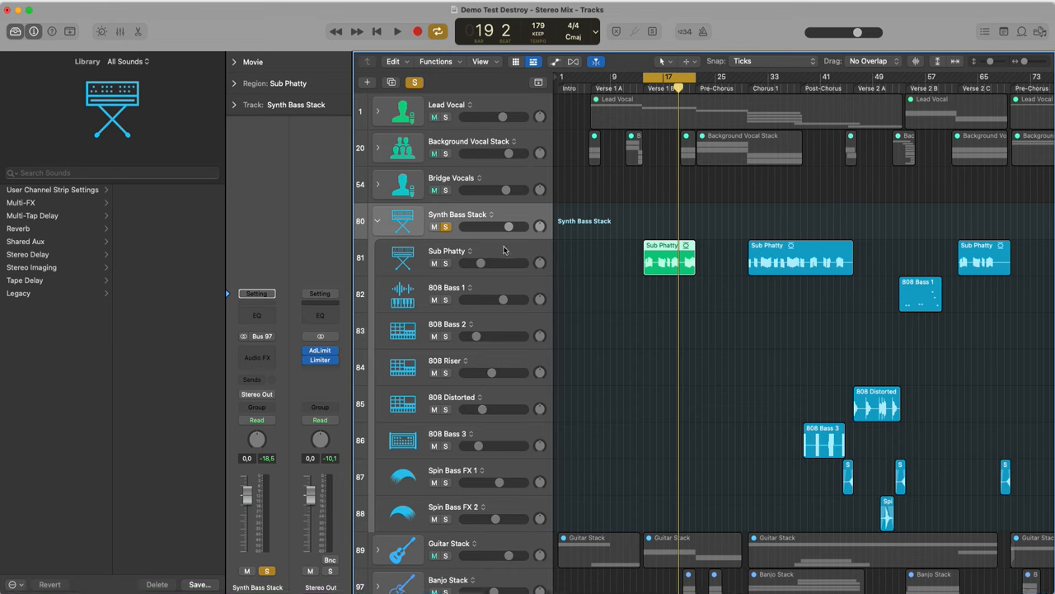
pyautogui.click(506, 251)
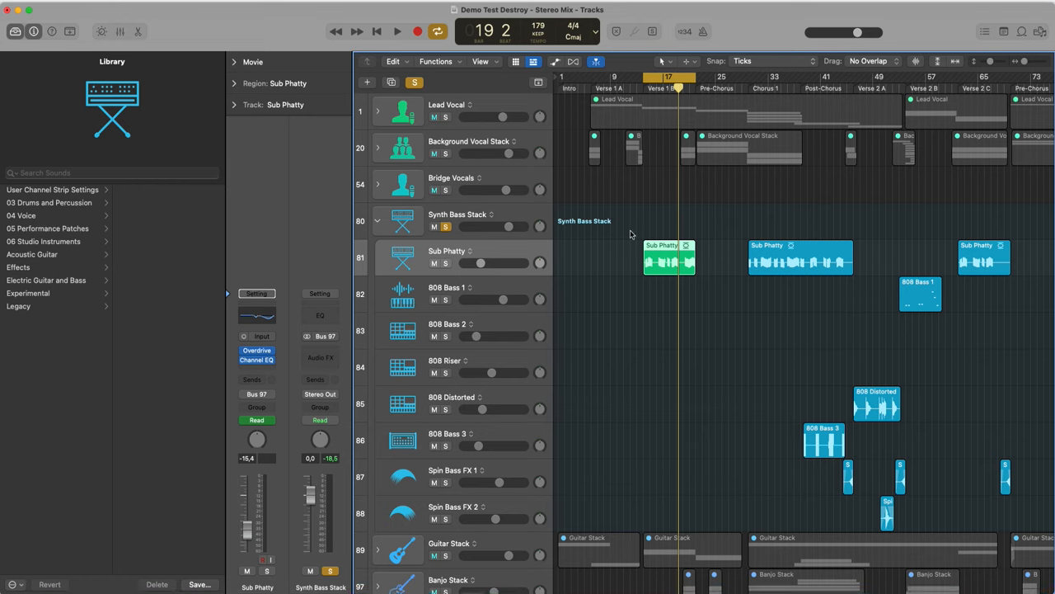
pyautogui.hotkey('shift', 'space')
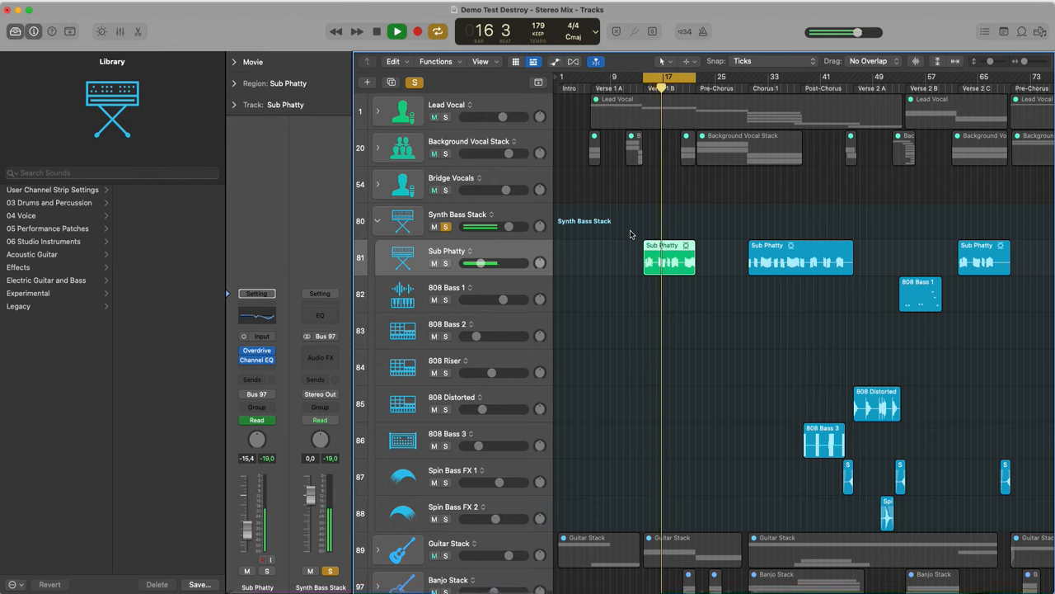
pyautogui.press('space')
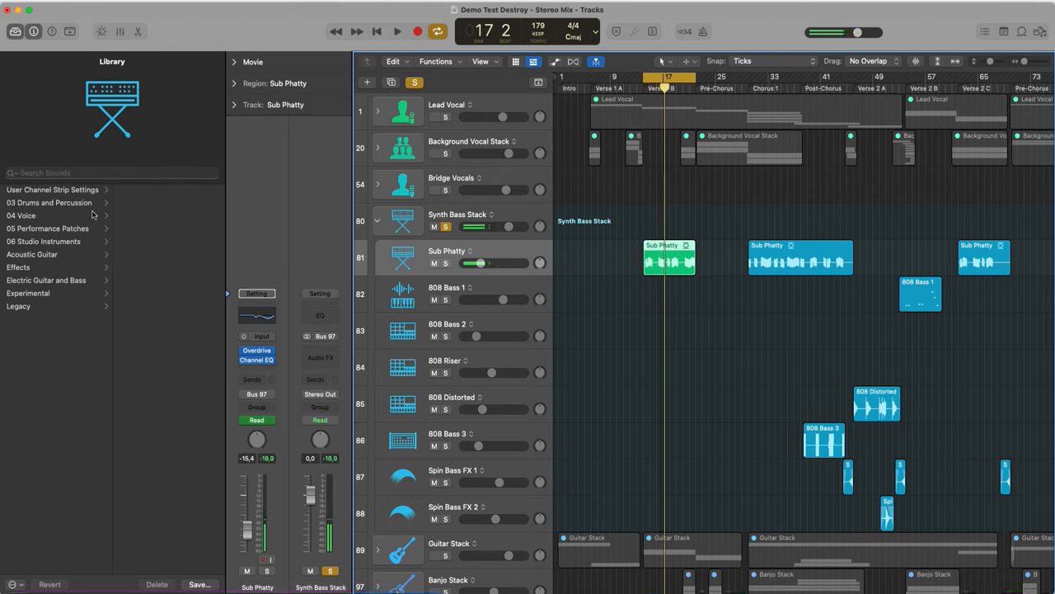
# Step: Load the Cab Driver patch from Electric Guitar and Bass, 02 Crunch Guitar, on the Sub Phatty track and audition it soloed
pyautogui.click(43, 281)
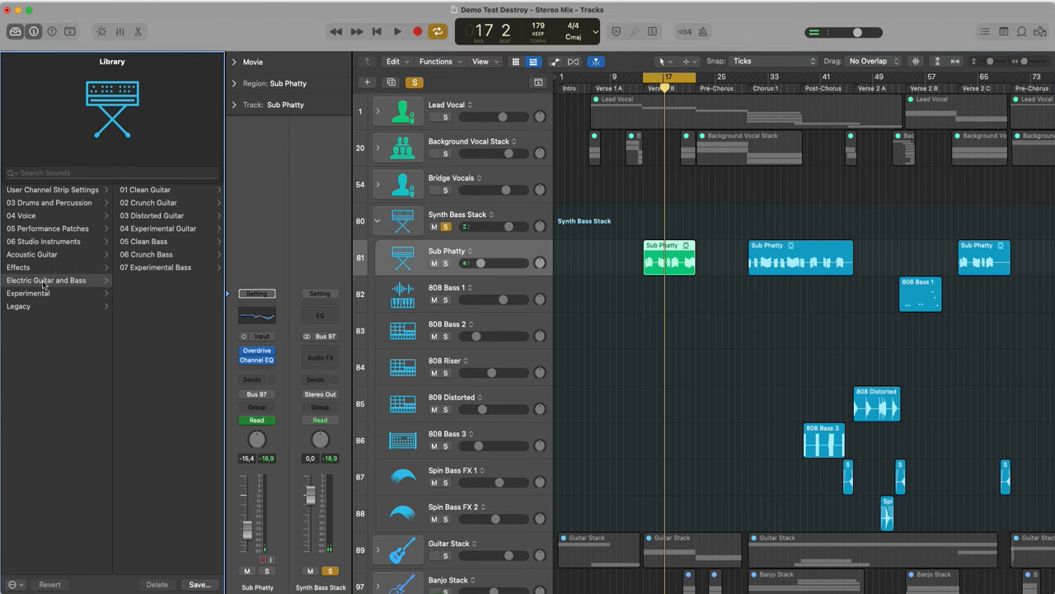
pyautogui.click(145, 204)
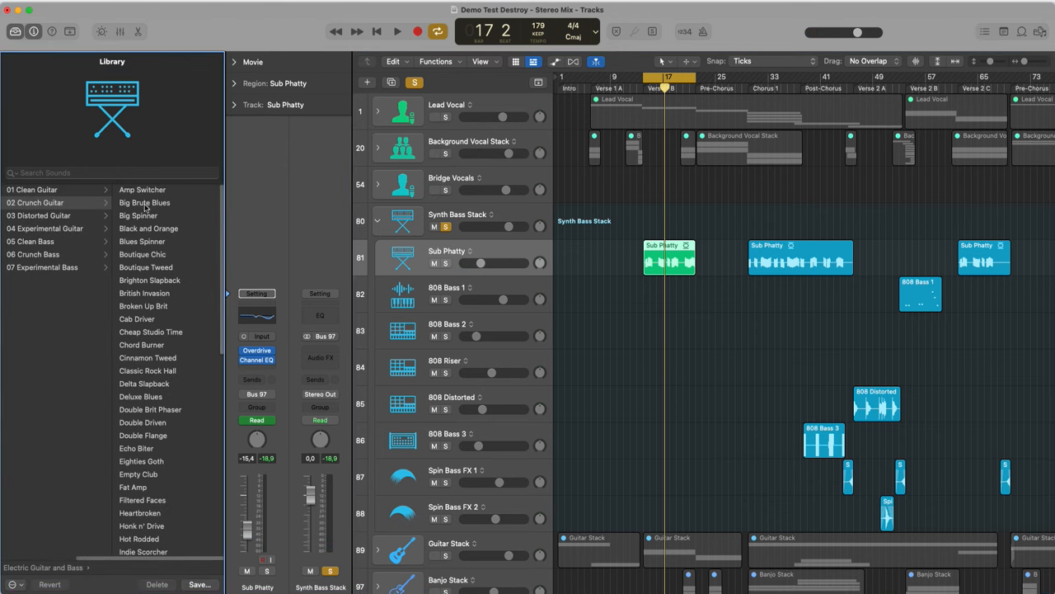
pyautogui.click(139, 319)
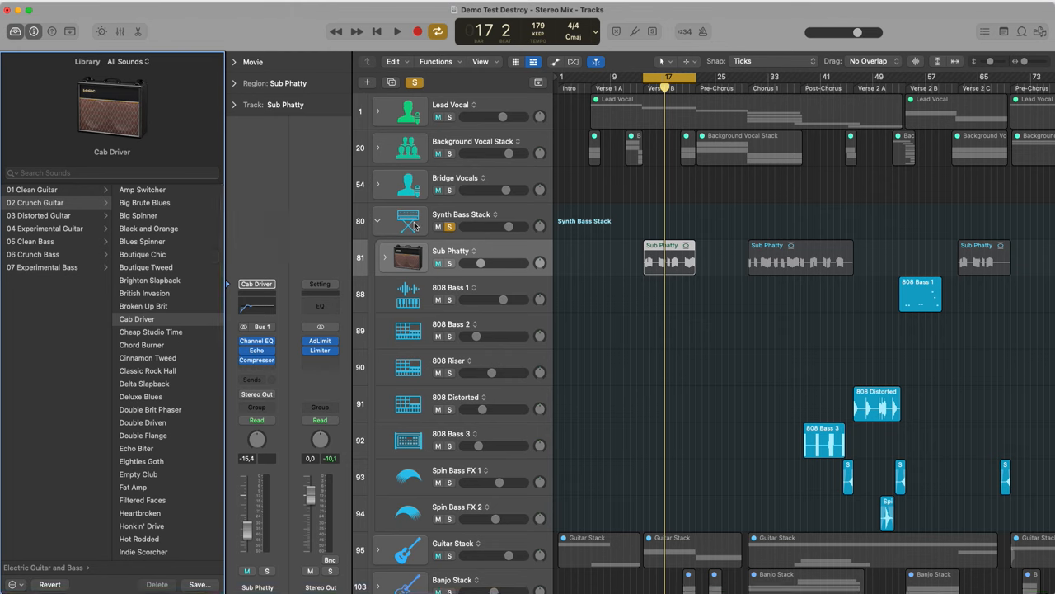
pyautogui.click(450, 263)
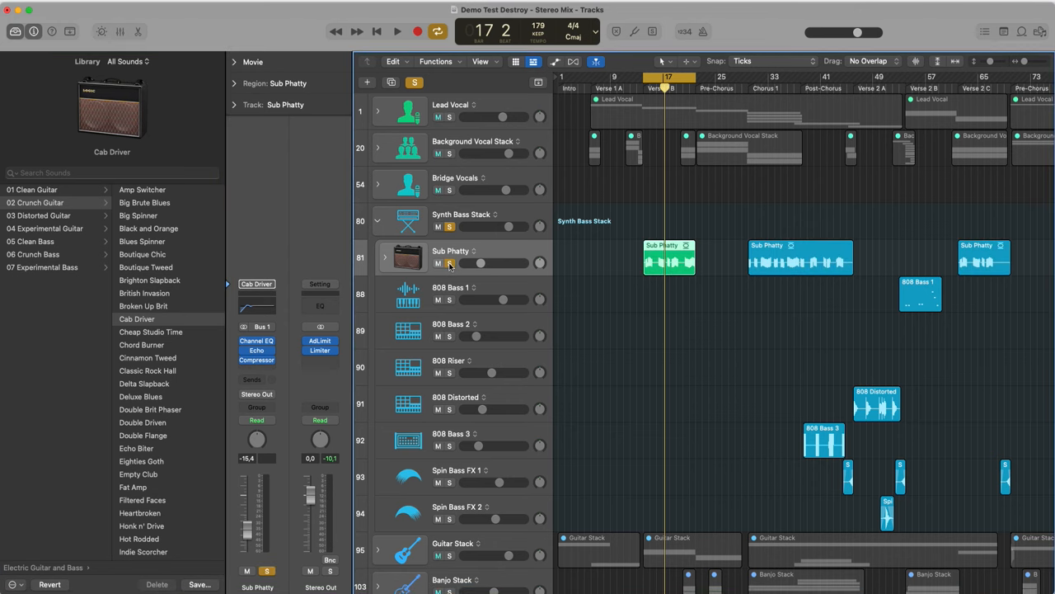
pyautogui.press('space')
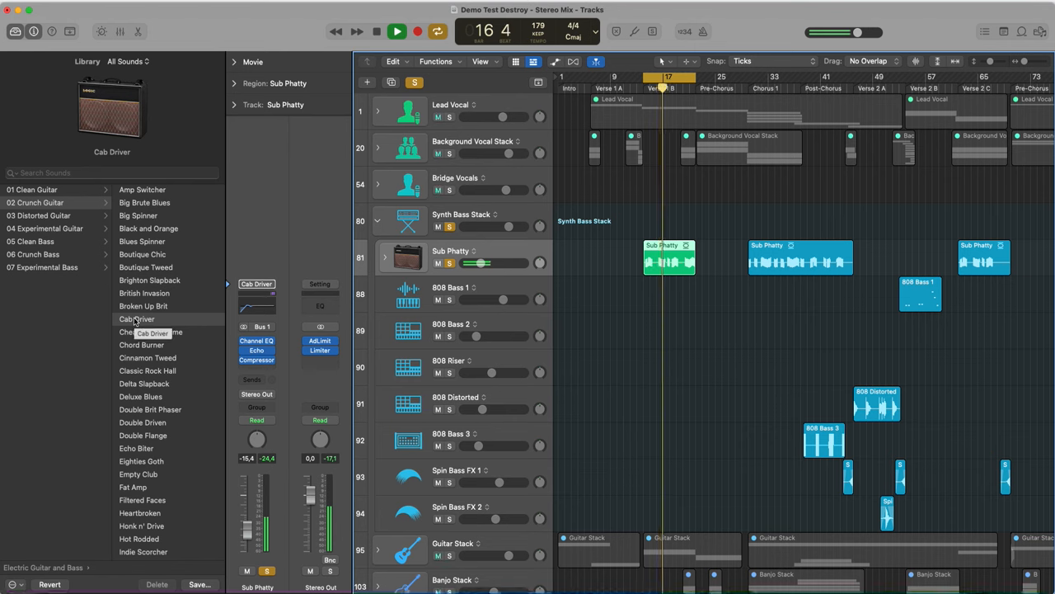
pyautogui.press('space')
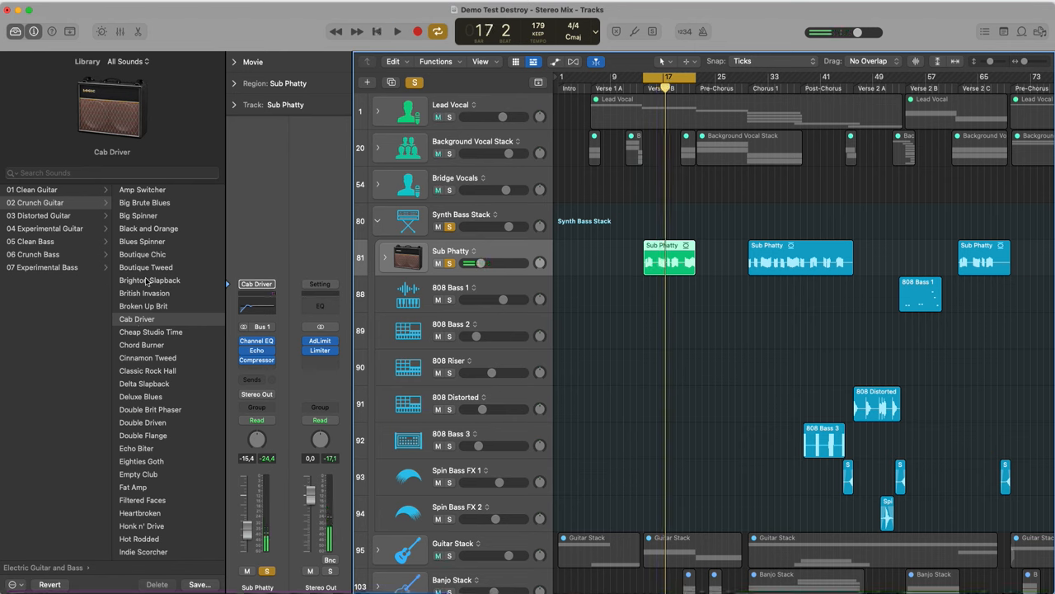
# Step: Try the Brighton Slapback patch on the Sub Phatty track and audition it briefly
pyautogui.click(146, 281)
pyautogui.press('space')
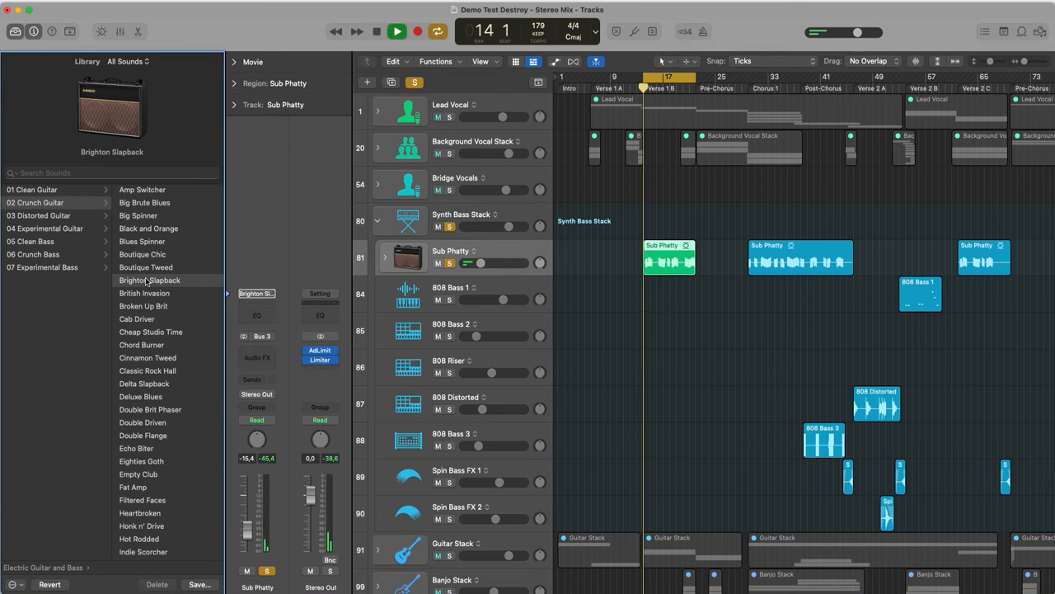
pyautogui.press('space')
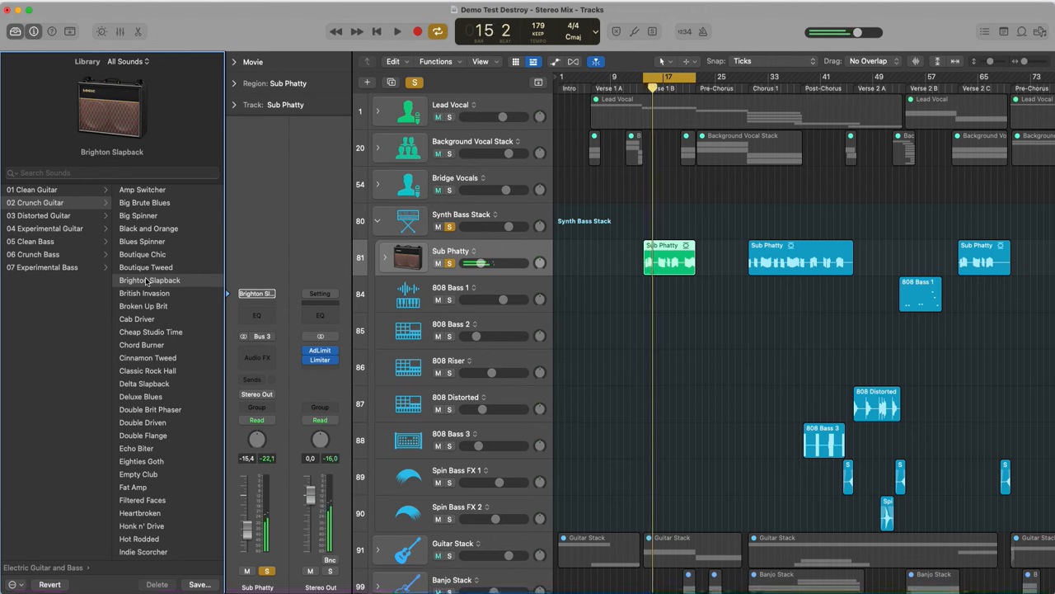
# Step: Load and audition the Double Driven patch on the Sub Phatty track, and open its Amp plug-in
pyautogui.click(151, 423)
pyautogui.press('space')
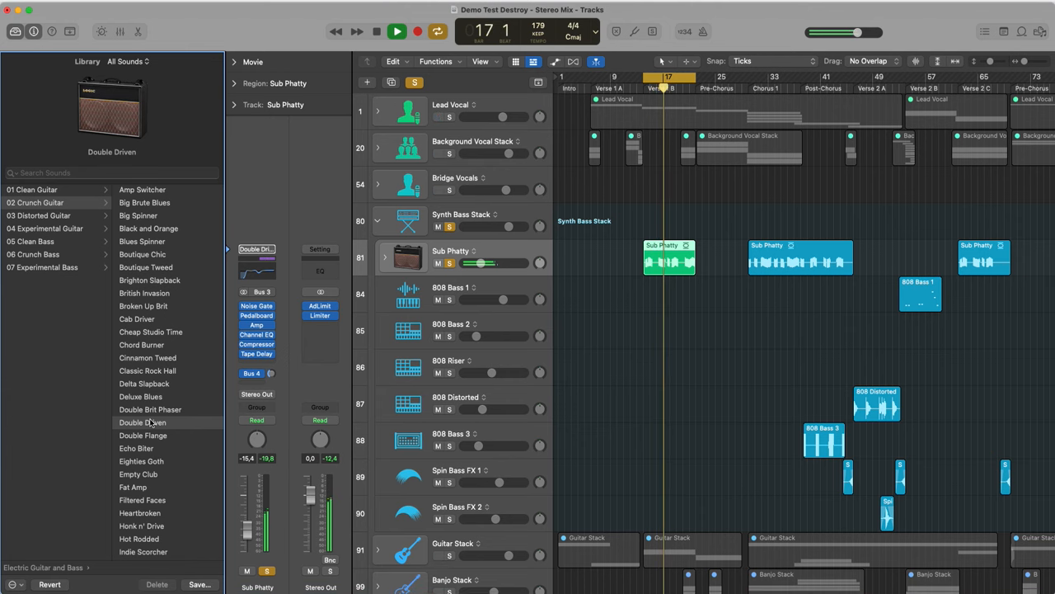
pyautogui.press('space')
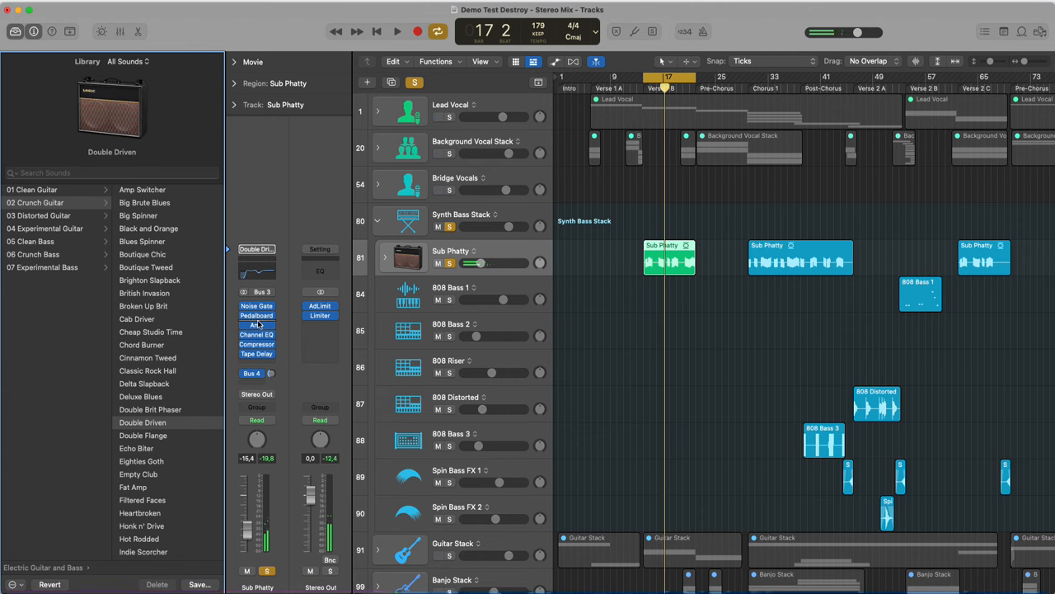
pyautogui.click(258, 327)
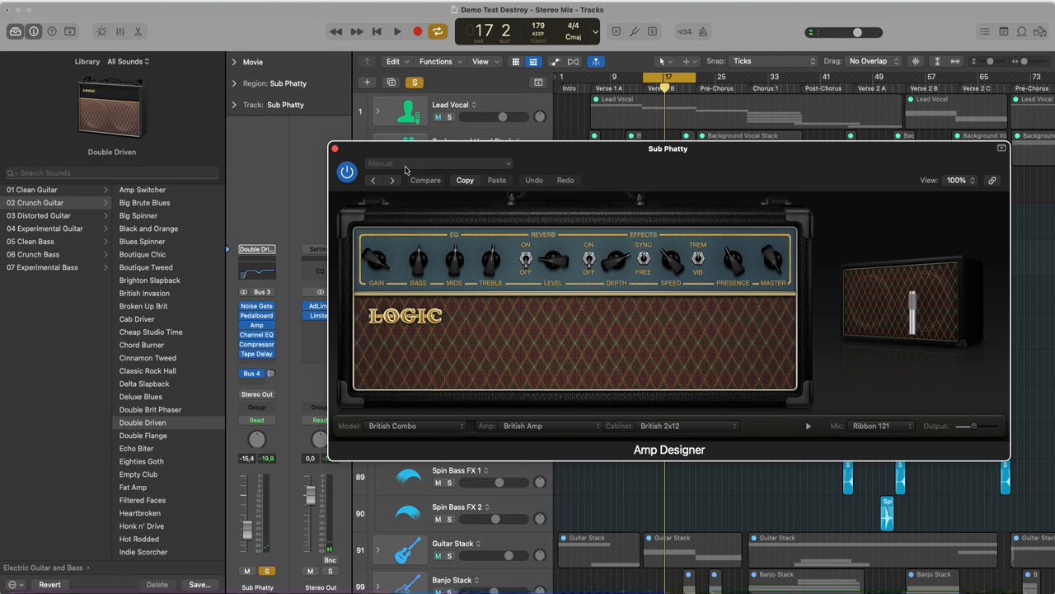
# Step: View the Pedalboard plug-in on the Sub Phatty track, and close the Pedalboard and Amp Designer windows
pyautogui.click(258, 315)
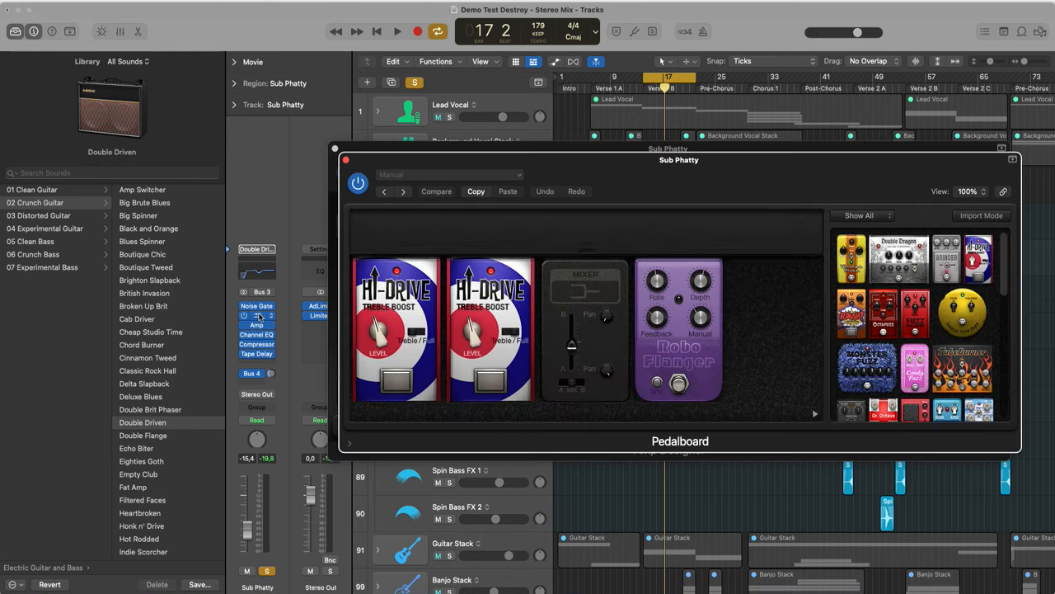
pyautogui.click(345, 158)
pyautogui.click(337, 148)
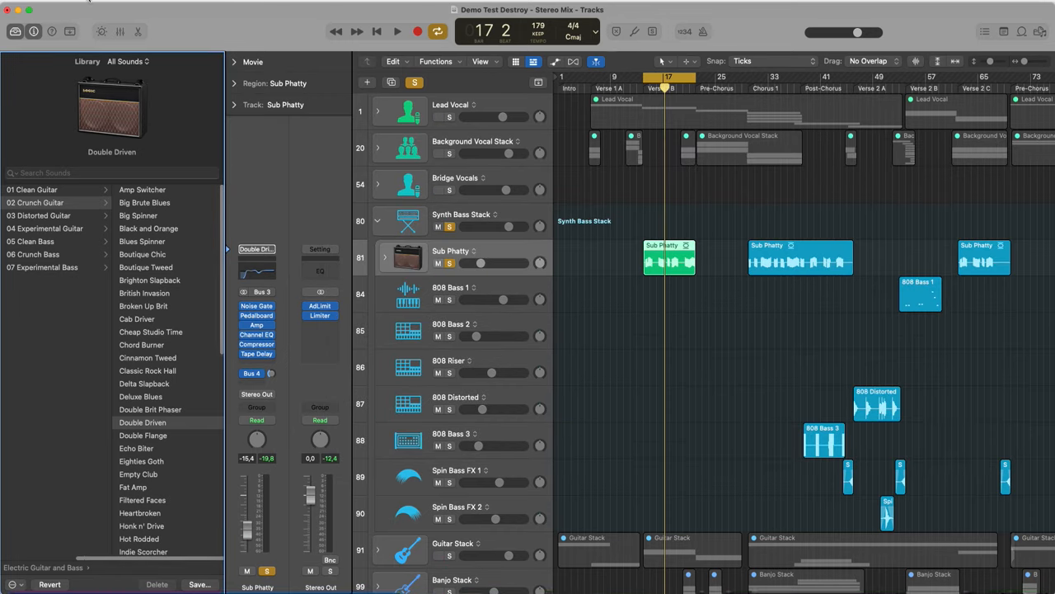
# Step: Use the Undo History to return the project to the Close/Disclose Track Stack entry, before the patches were loaded
pyautogui.click(108, 0)
pyautogui.click(120, 36)
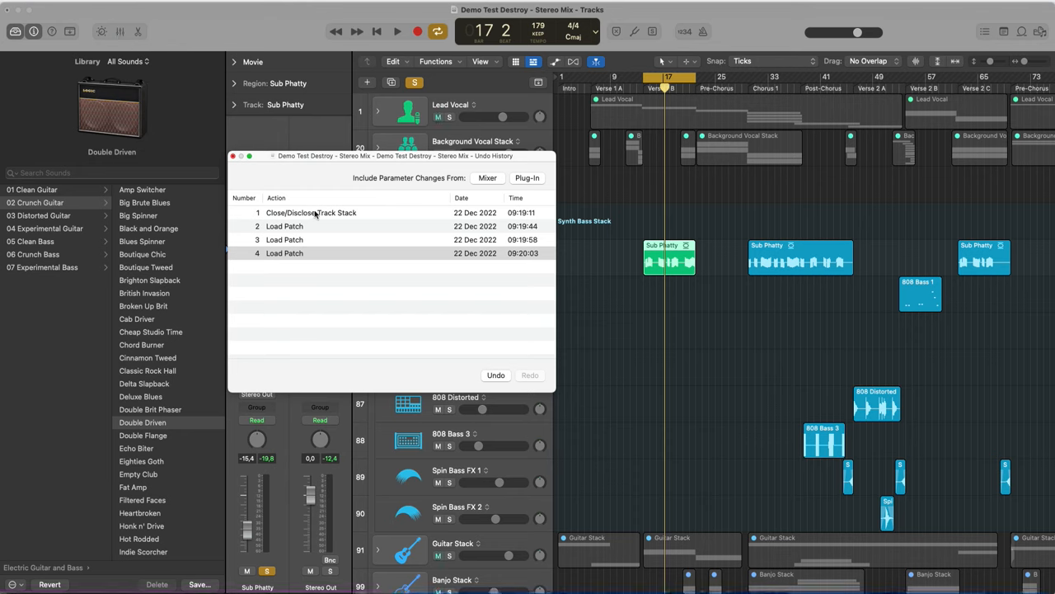
pyautogui.click(313, 213)
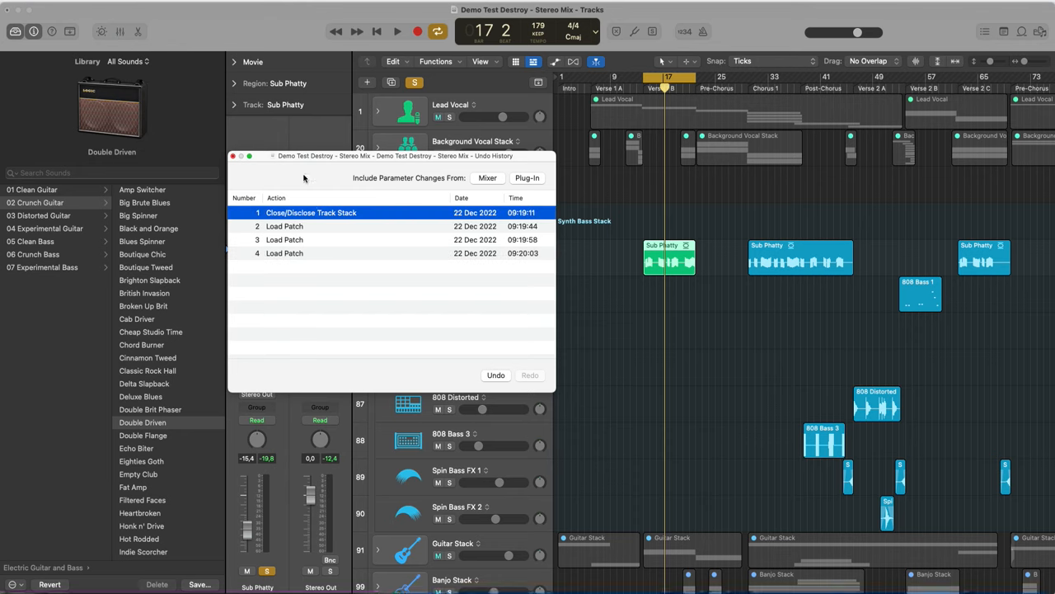
pyautogui.moveTo(323, 159); pyautogui.dragTo(658, 177)
pyautogui.click(570, 172)
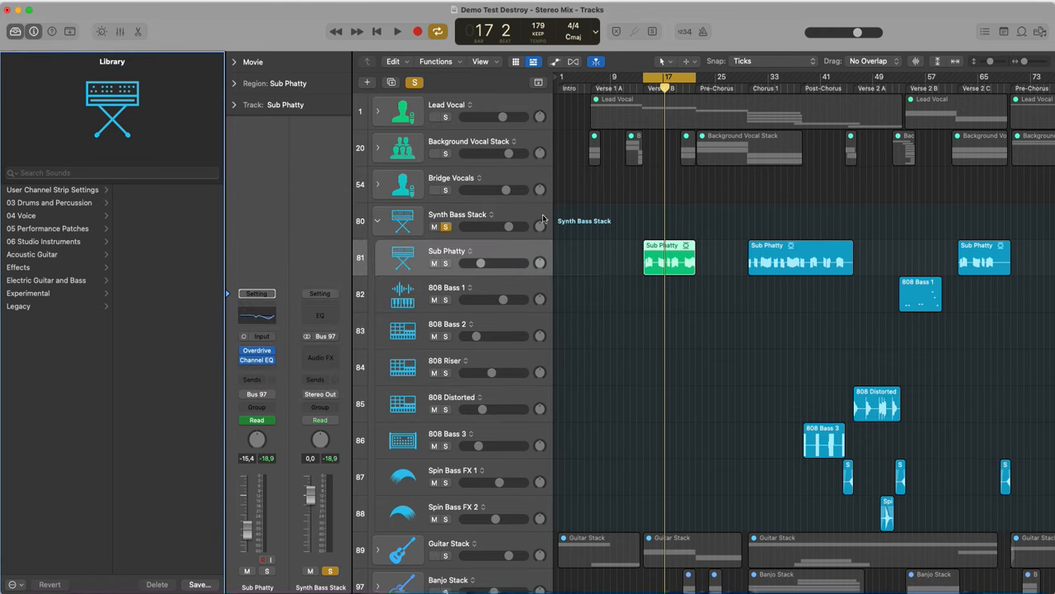
# Step: Audition the restored Sub Phatty sound and inspect its Overdrive and Channel EQ plug-ins, leaving only the Channel EQ window open
pyautogui.press('space')
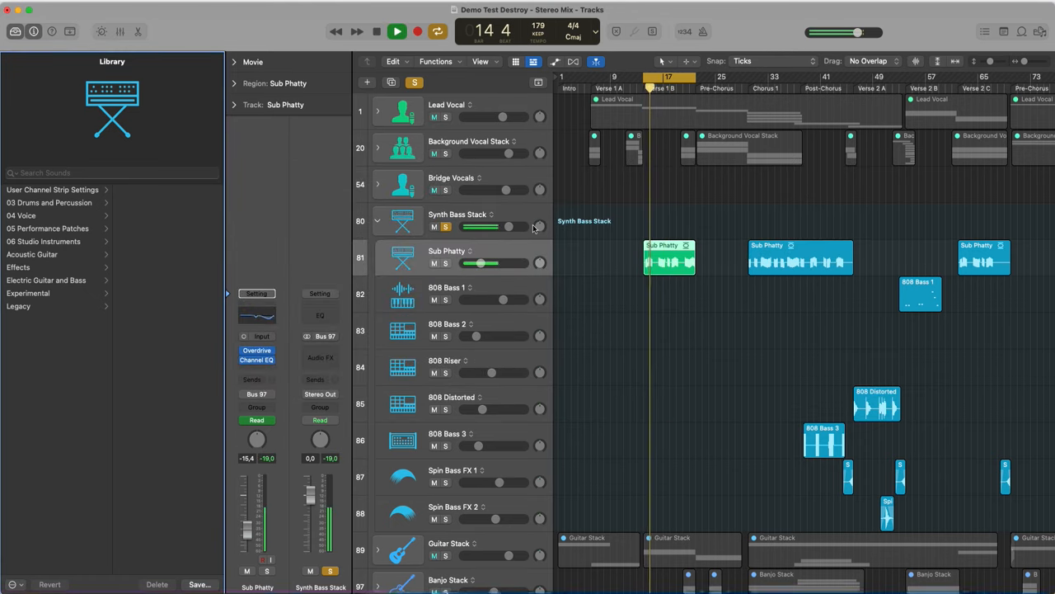
pyautogui.click(258, 351)
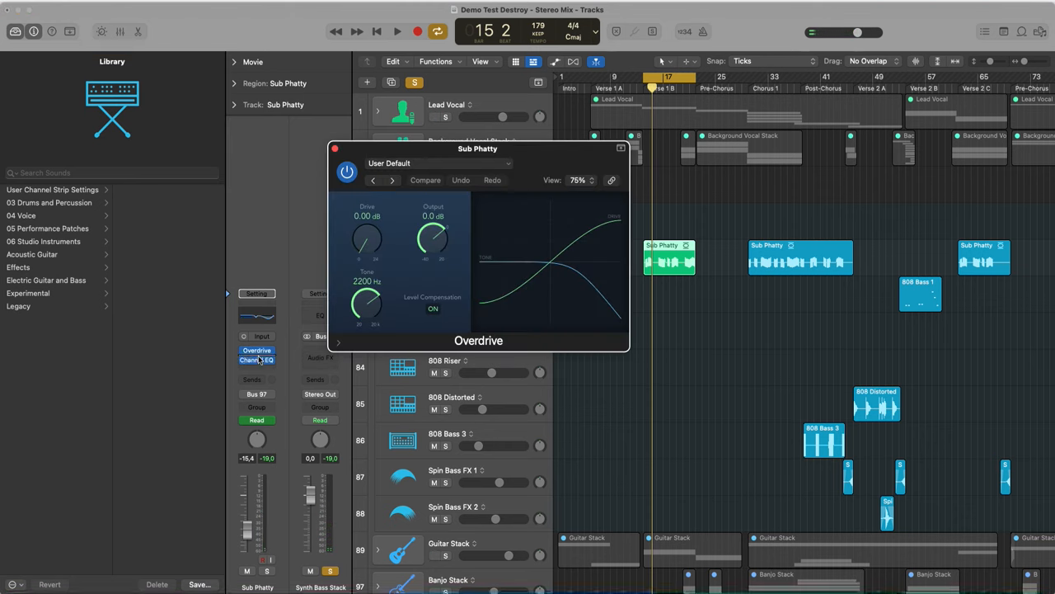
pyautogui.click(258, 360)
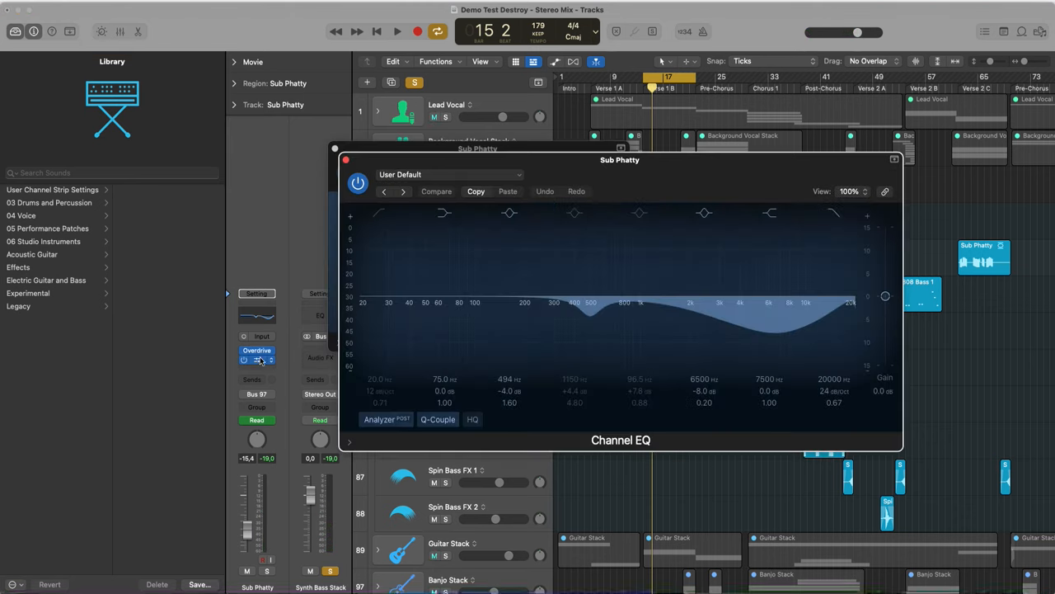
pyautogui.moveTo(499, 161); pyautogui.dragTo(487, 231)
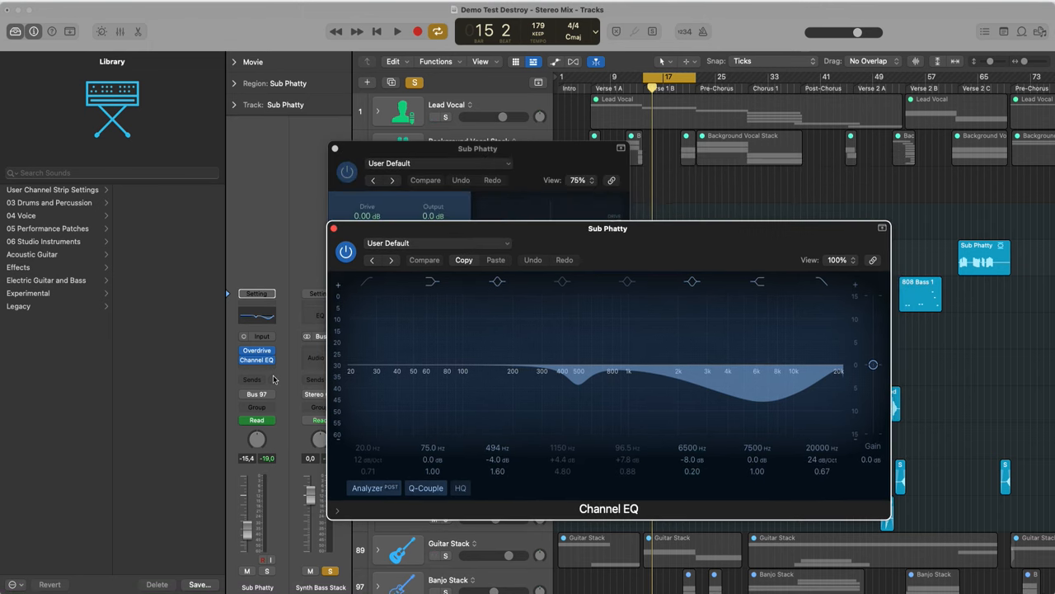
pyautogui.click(337, 151)
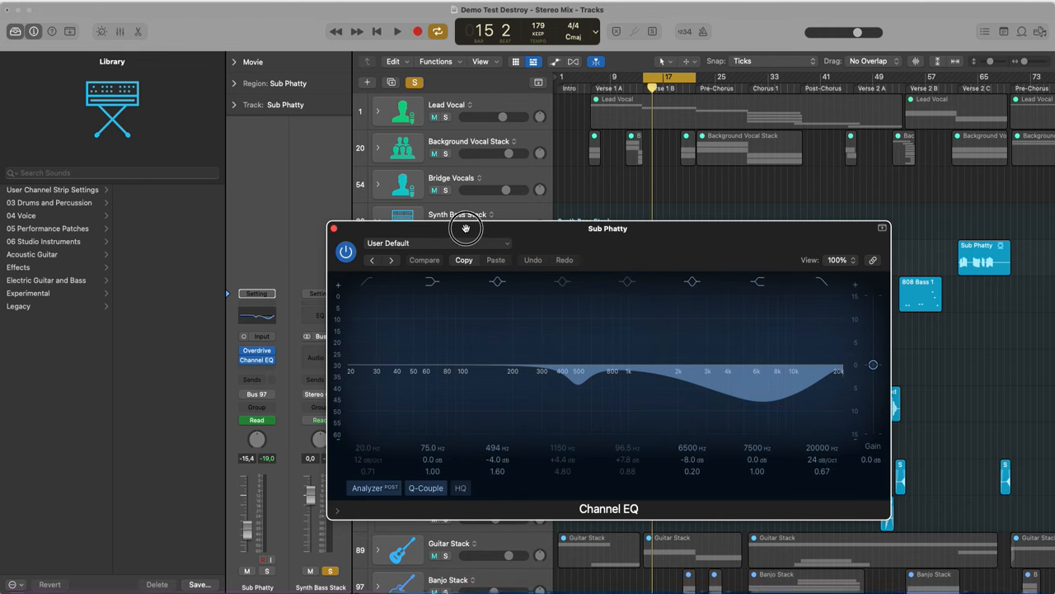
pyautogui.moveTo(466, 229); pyautogui.dragTo(543, 226)
pyautogui.press('space')
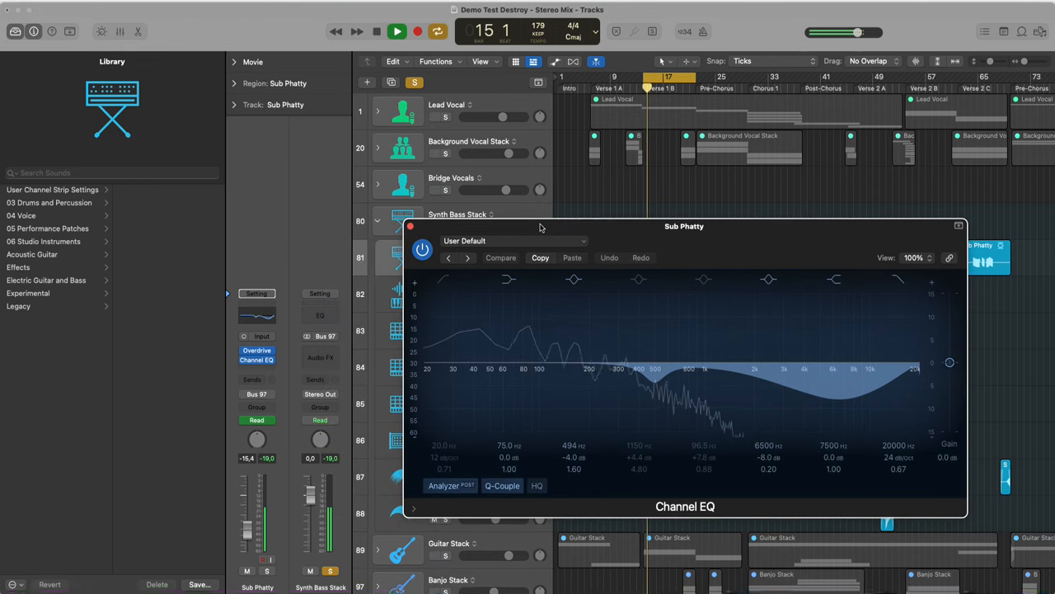
pyautogui.press('space')
# Step: Load the Slapped Bass EQ preset from 03 Guitar in Channel EQ and step forward to Upright Bass Standard EQ while auditioning
pyautogui.click(532, 242)
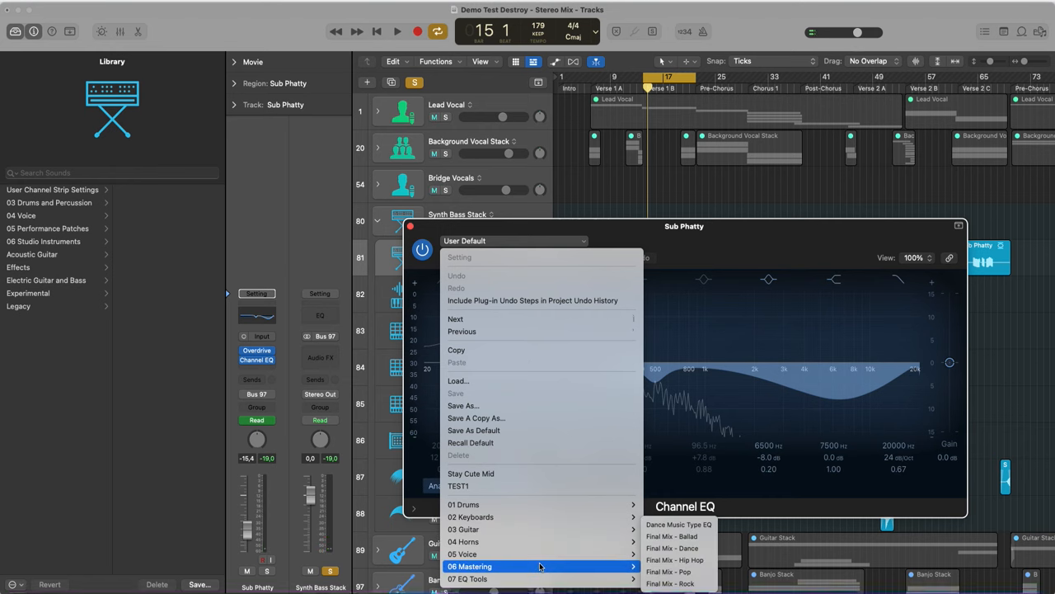
pyautogui.moveTo(542, 540)
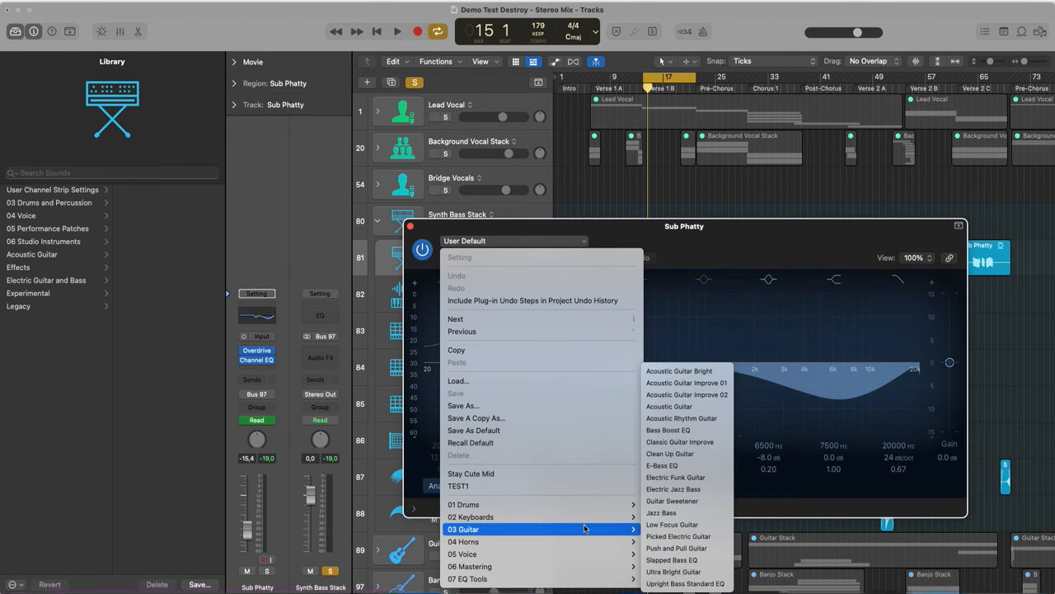
pyautogui.click(703, 559)
pyautogui.press('space')
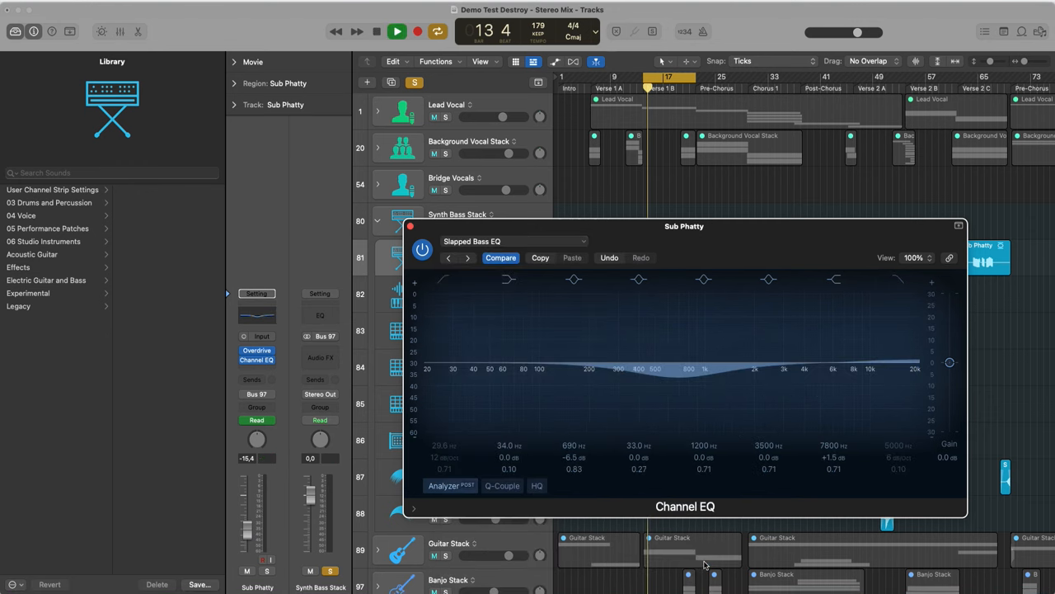
pyautogui.click(467, 257)
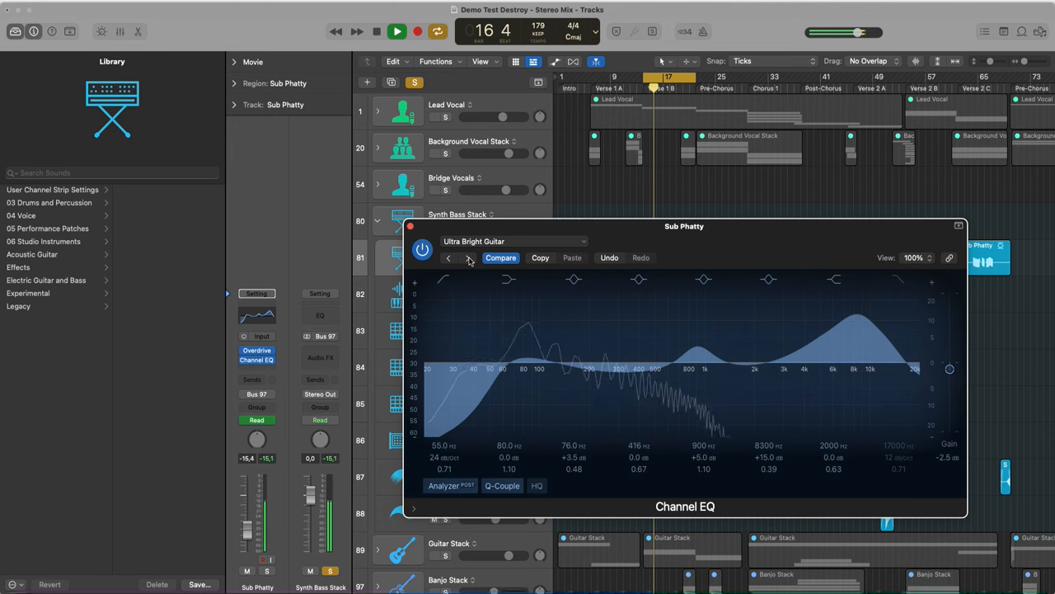
pyautogui.click(469, 258)
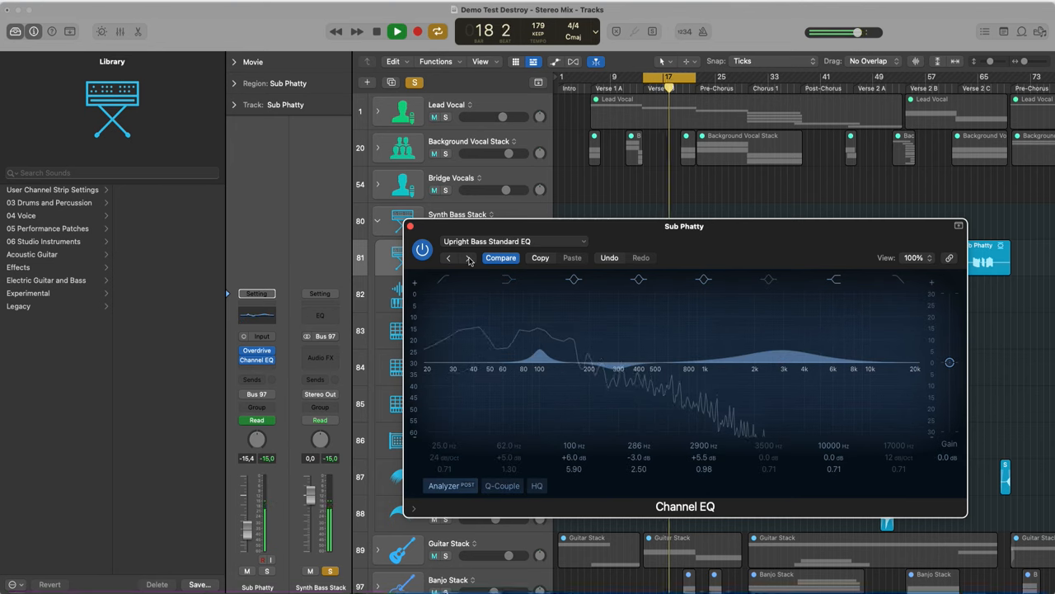
pyautogui.press('space')
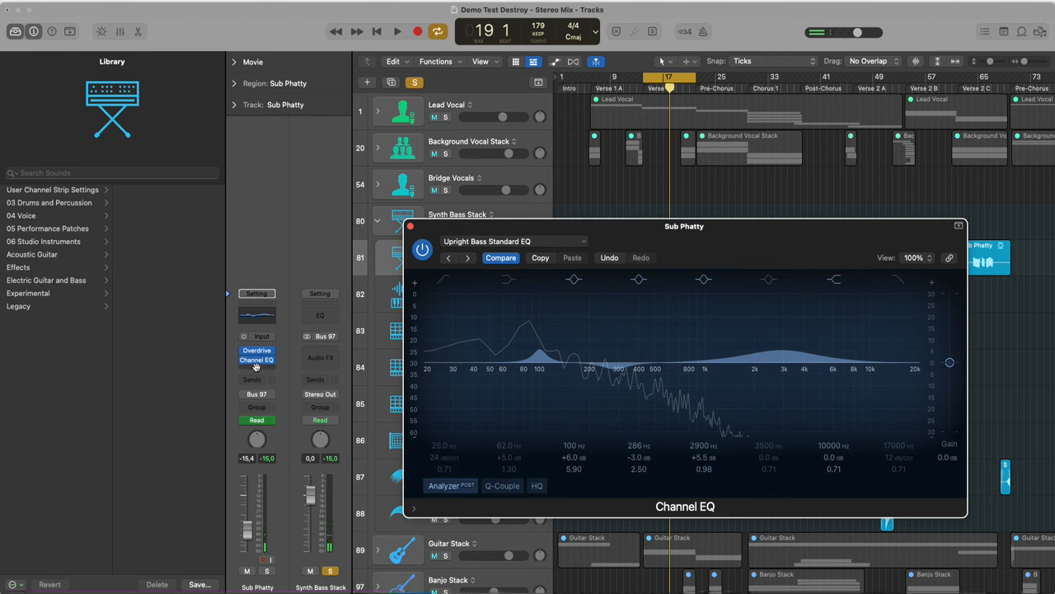
# Step: Insert the Phase Distortion plug-in below Channel EQ on the Sub Phatty track and start auditioning it
pyautogui.click(255, 365)
pyautogui.moveTo(258, 434)
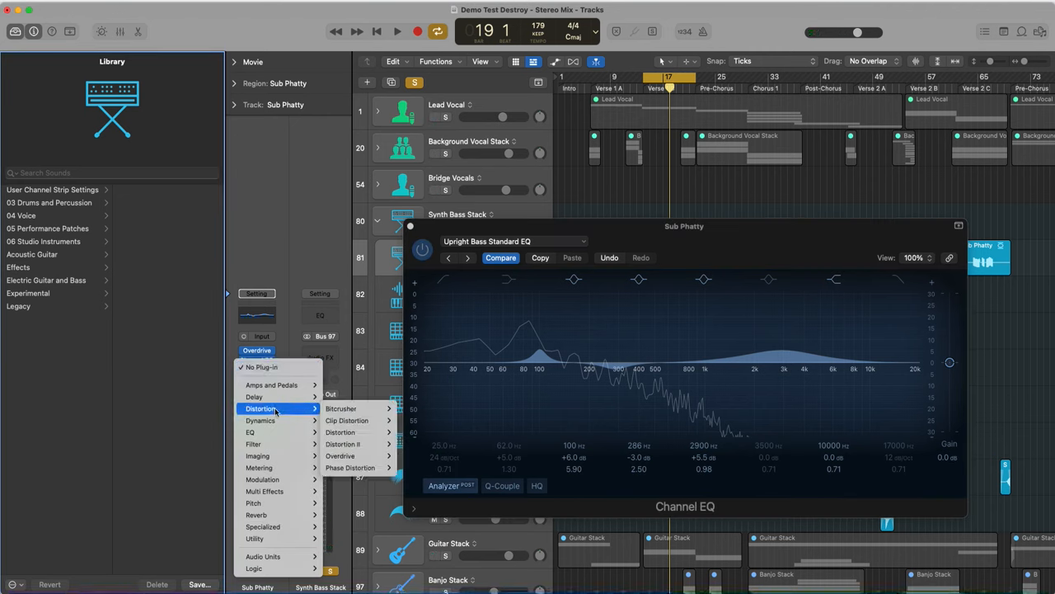
pyautogui.click(375, 469)
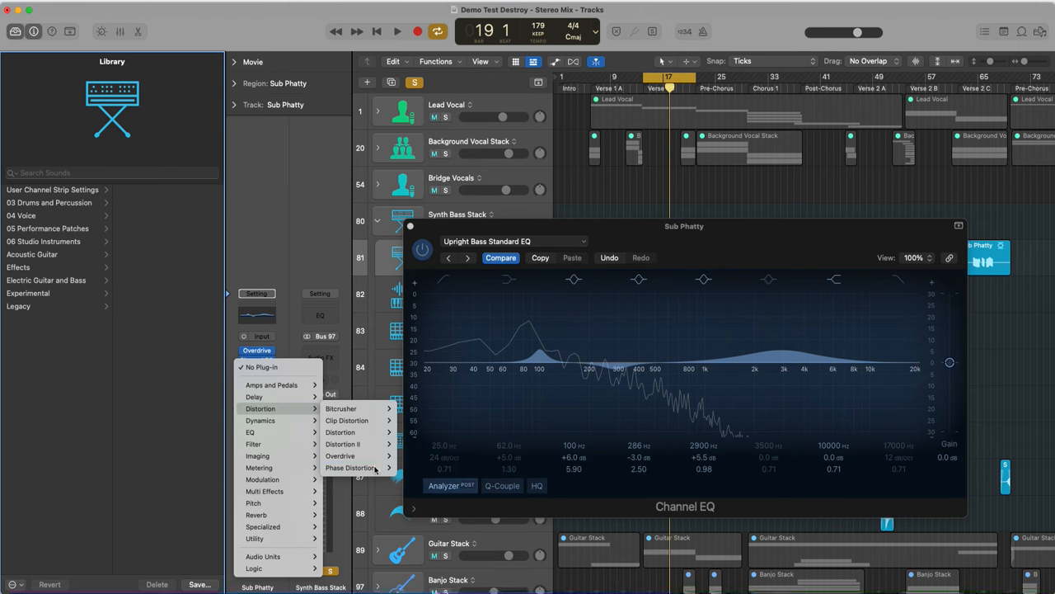
pyautogui.press('space')
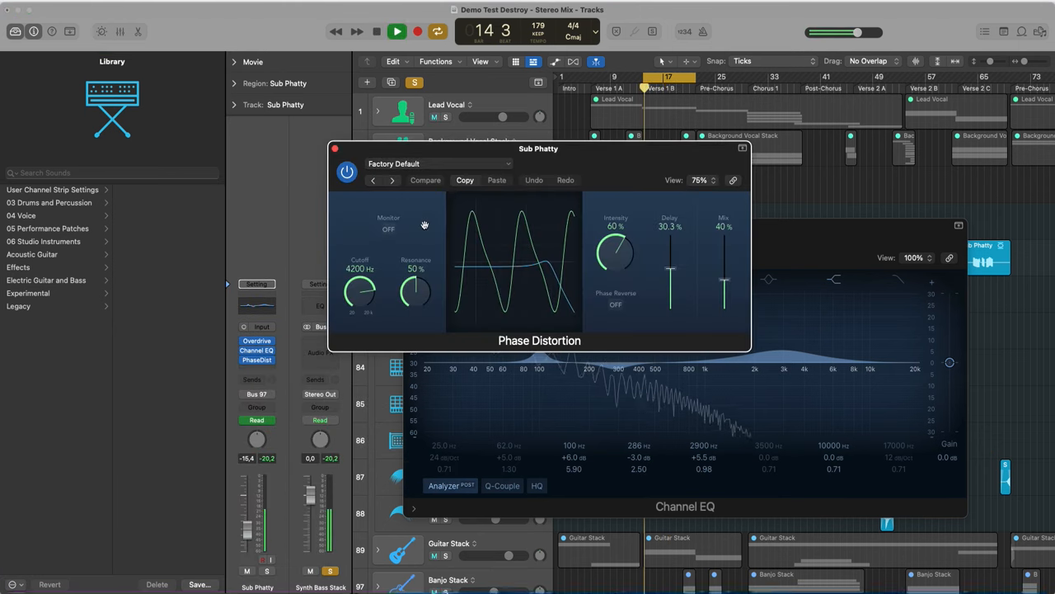
# Step: Load the Kick Drum Drone preset in Phase Distortion, stop playback, and close both plug-in windows
pyautogui.click(446, 164)
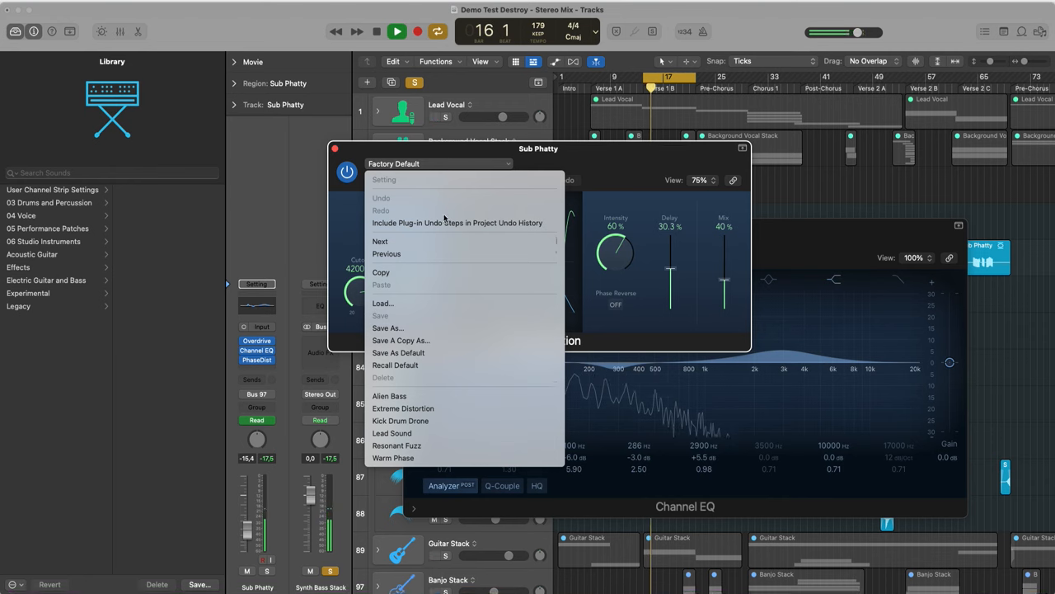
pyautogui.click(423, 420)
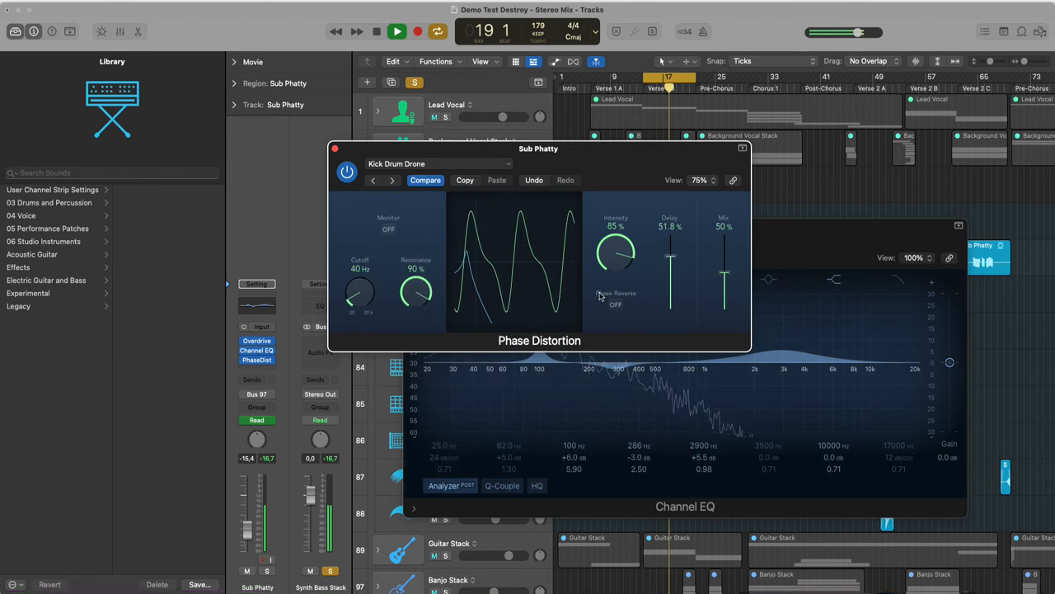
pyautogui.press('space')
pyautogui.click(334, 148)
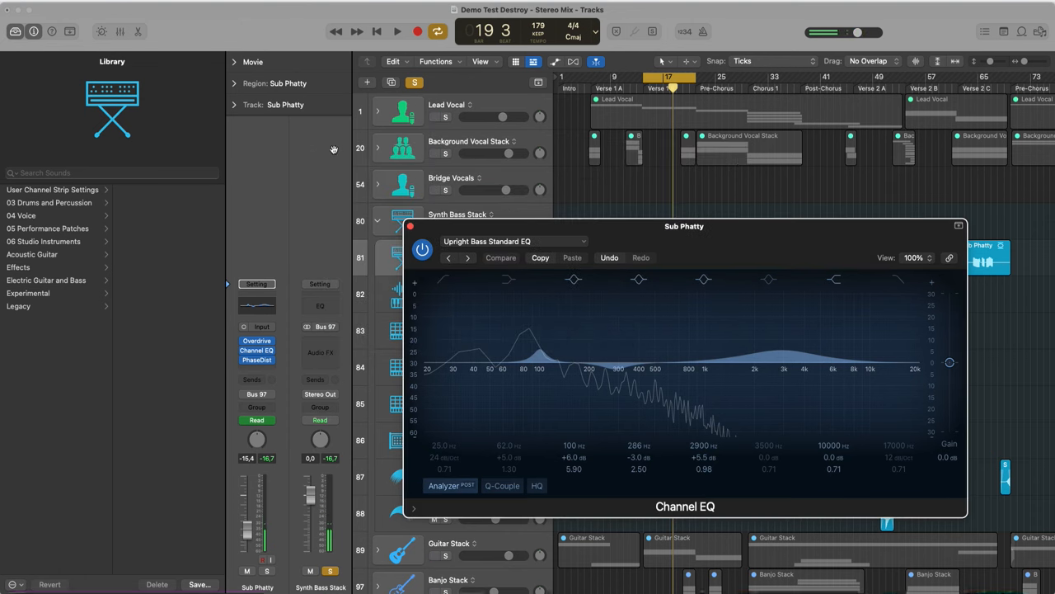
pyautogui.click(412, 227)
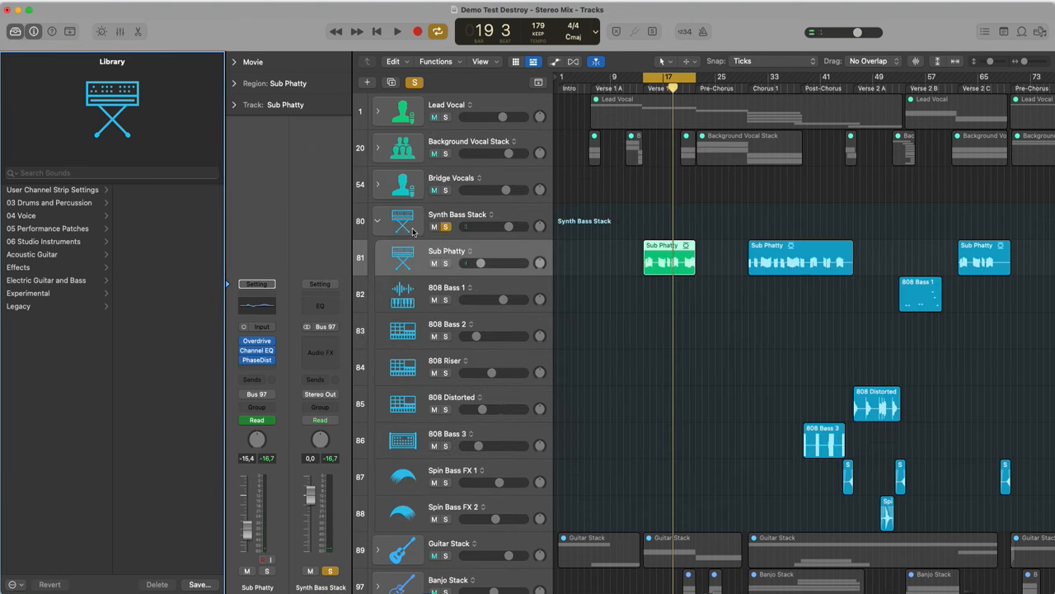
# Step: Reselect the Sub Phatty track in the Synth Bass Stack and insert Bass Amp Designer below Phase Distortion
pyautogui.click(379, 222)
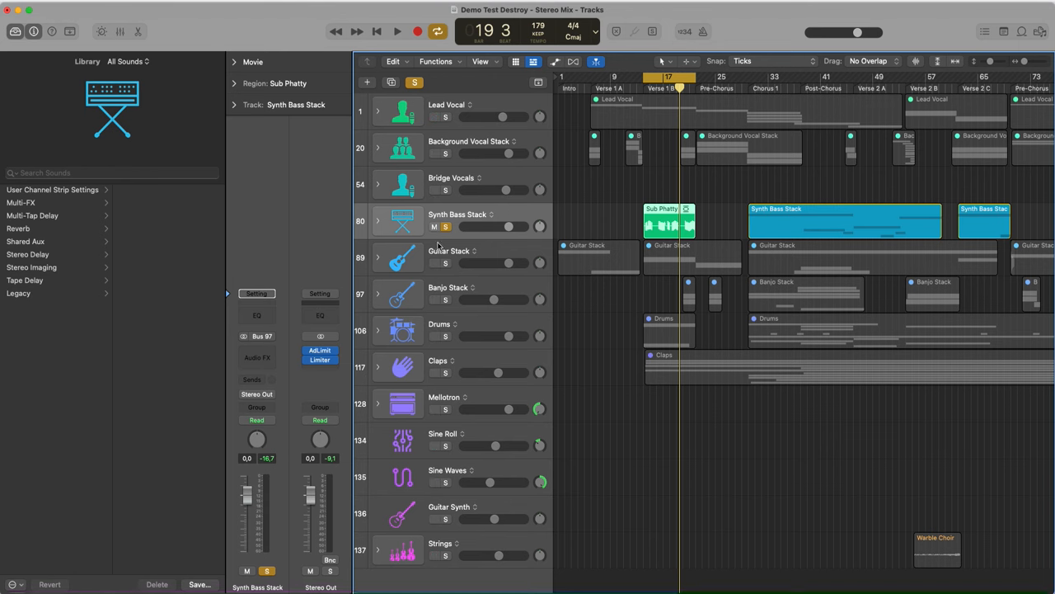
pyautogui.click(379, 221)
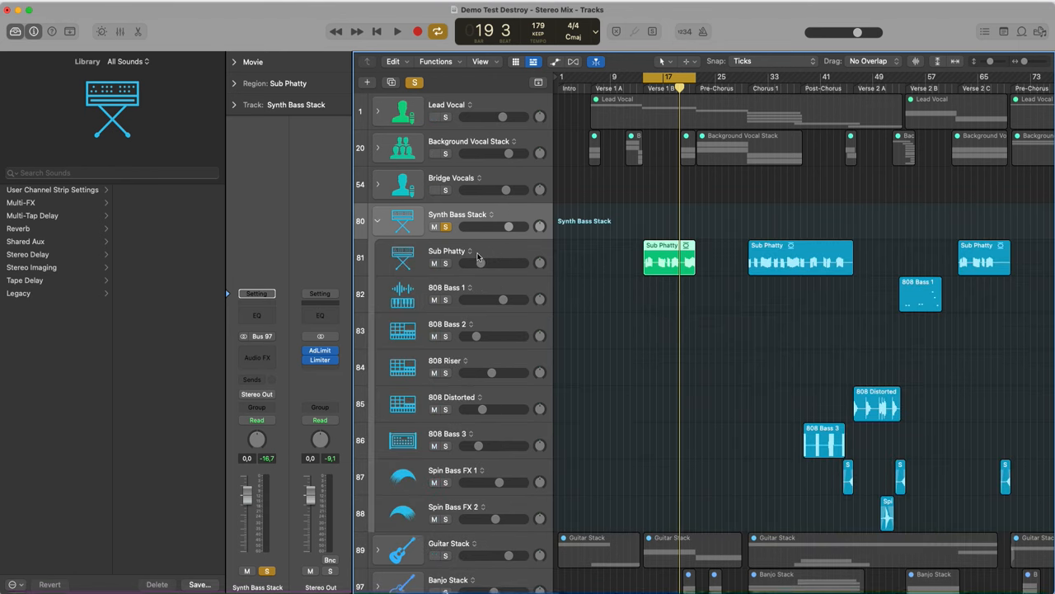
pyautogui.click(478, 257)
pyautogui.click(266, 370)
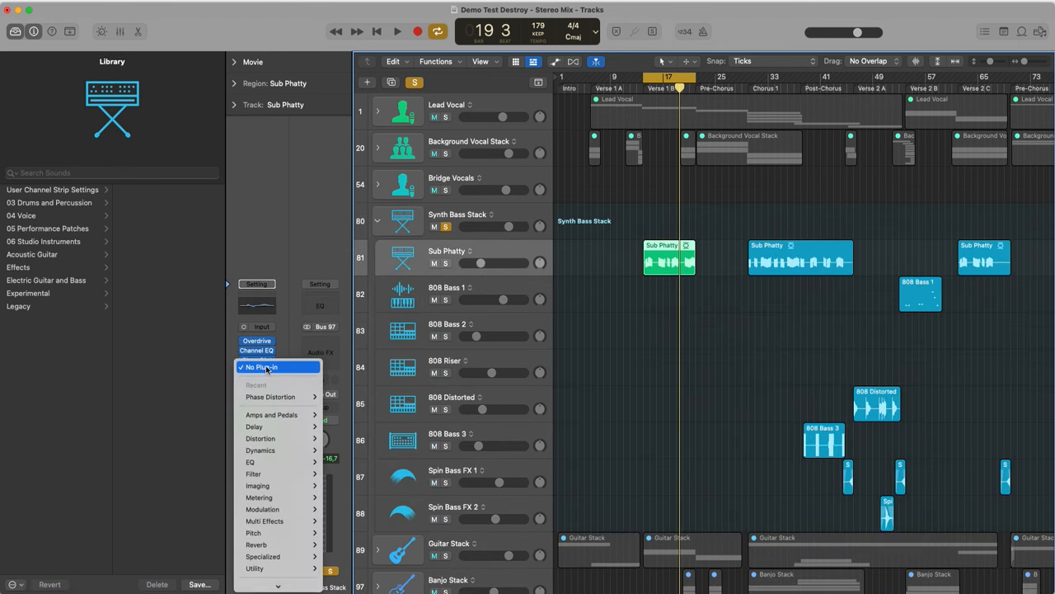
pyautogui.moveTo(277, 416)
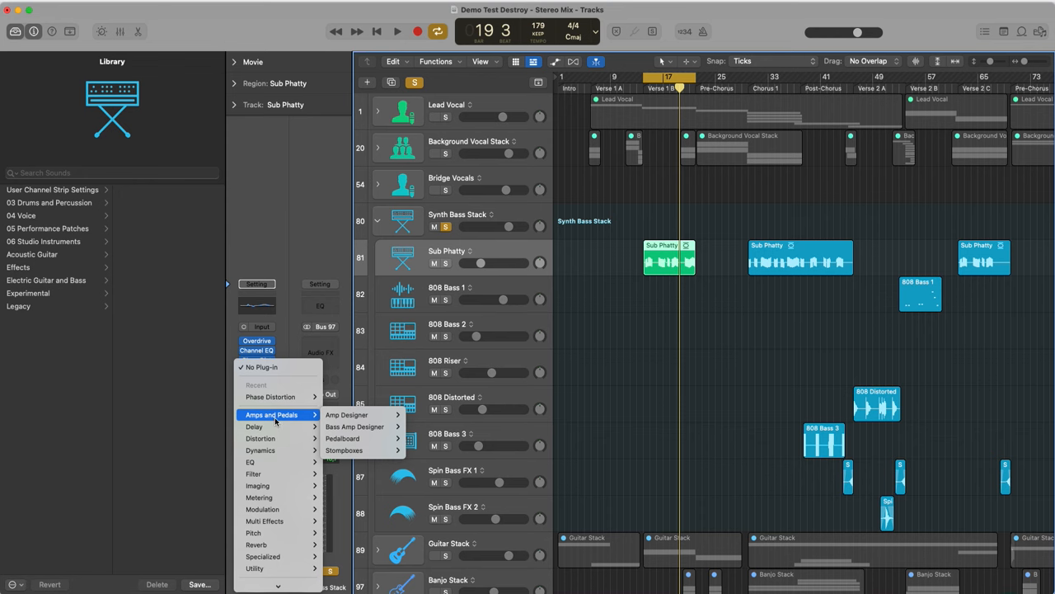
pyautogui.click(350, 426)
# Step: Audition Bass Amp Designer, advance it to the 60's Combo preset, and stop playback
pyautogui.press('space')
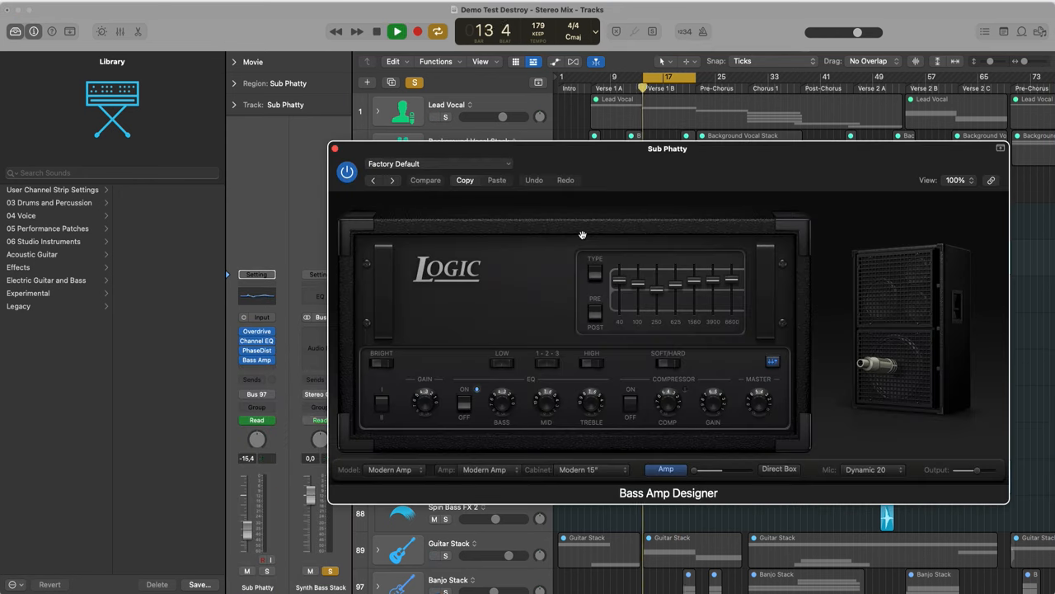
pyautogui.click(393, 180)
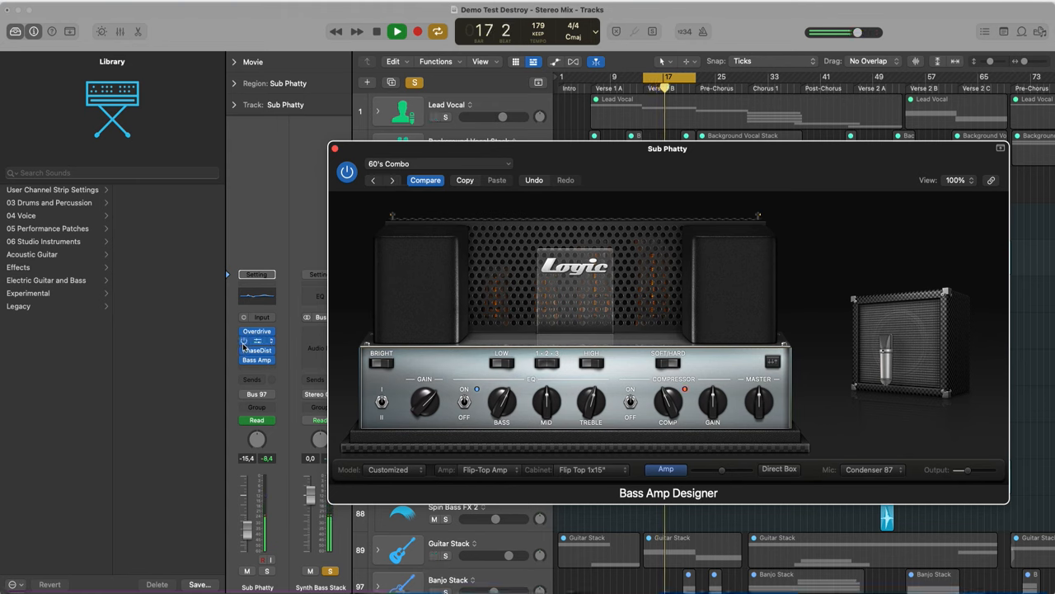
pyautogui.press('space')
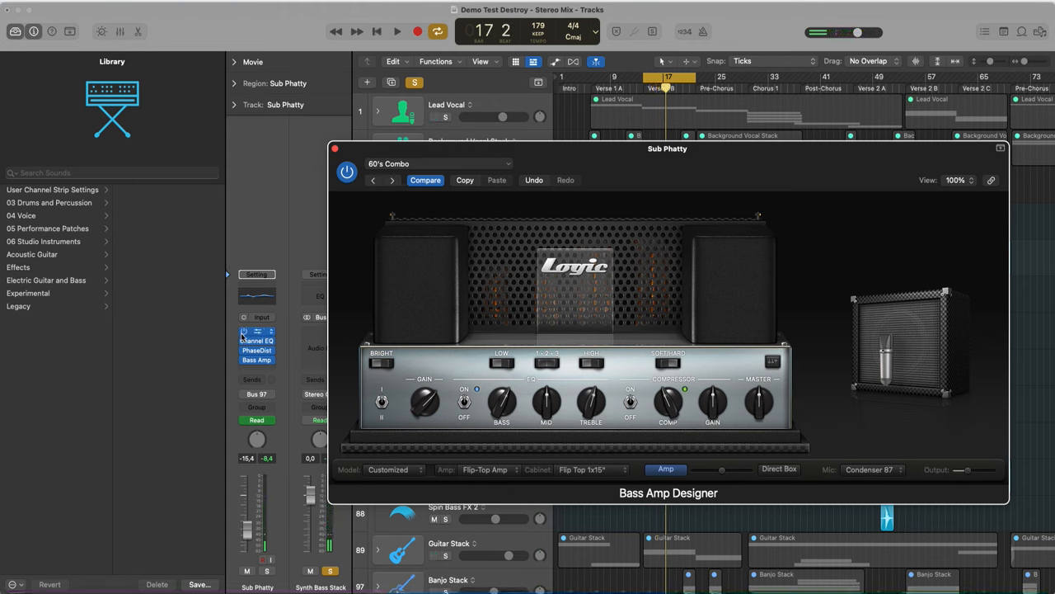
# Step: Bypass the Overdrive, Channel EQ and Phase Distortion plug-ins and audition the part through the bass amp alone
pyautogui.moveTo(243, 351); pyautogui.dragTo(244, 333)
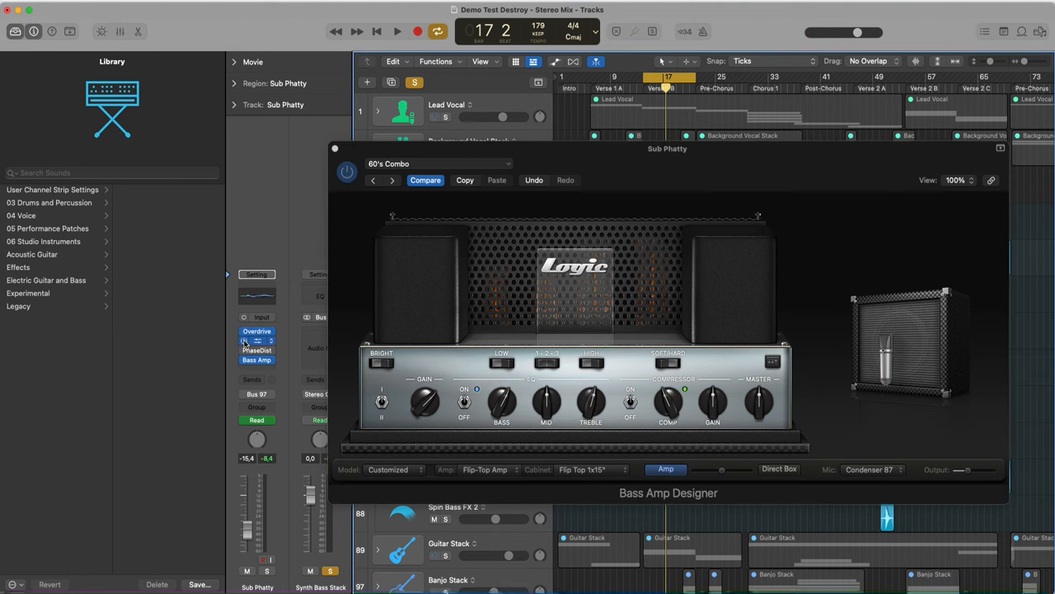
pyautogui.press('space')
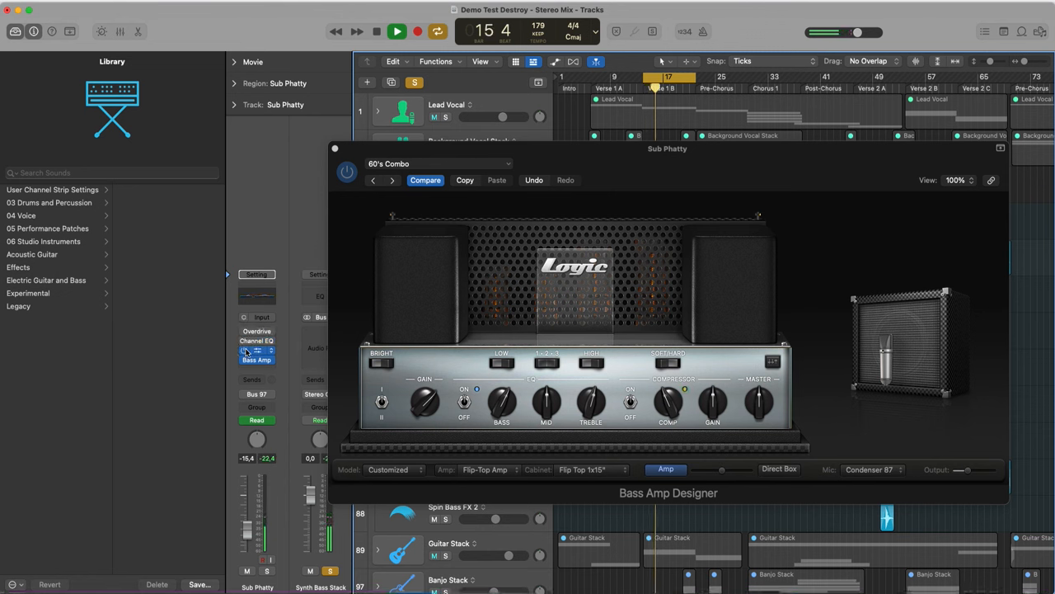
# Step: Step Bass Amp Designer through its presets past Amp Egg to Big Stack during playback
pyautogui.click(394, 181)
pyautogui.click(394, 181)
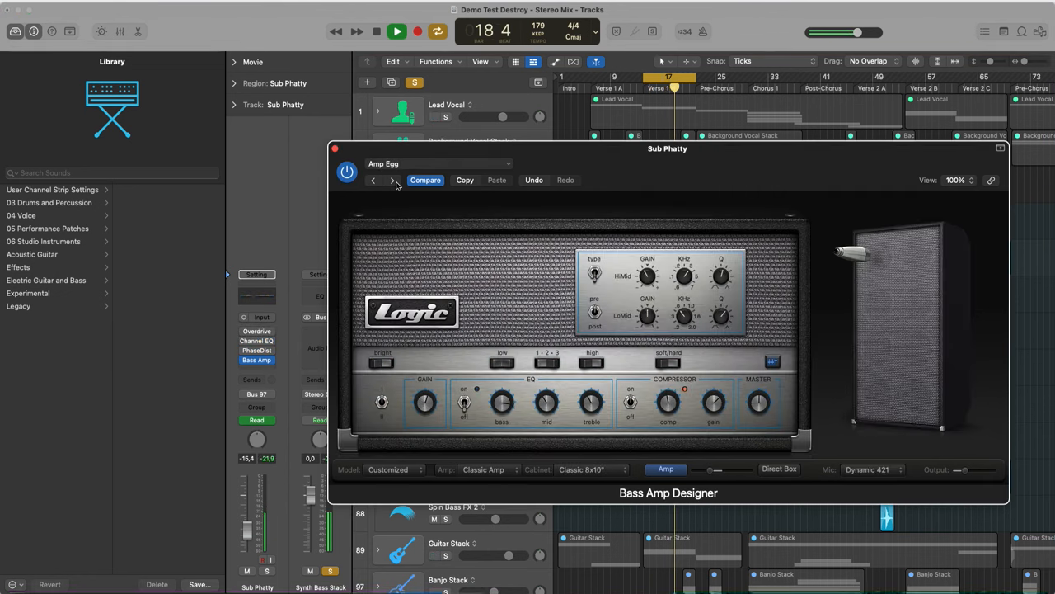
pyautogui.click(393, 180)
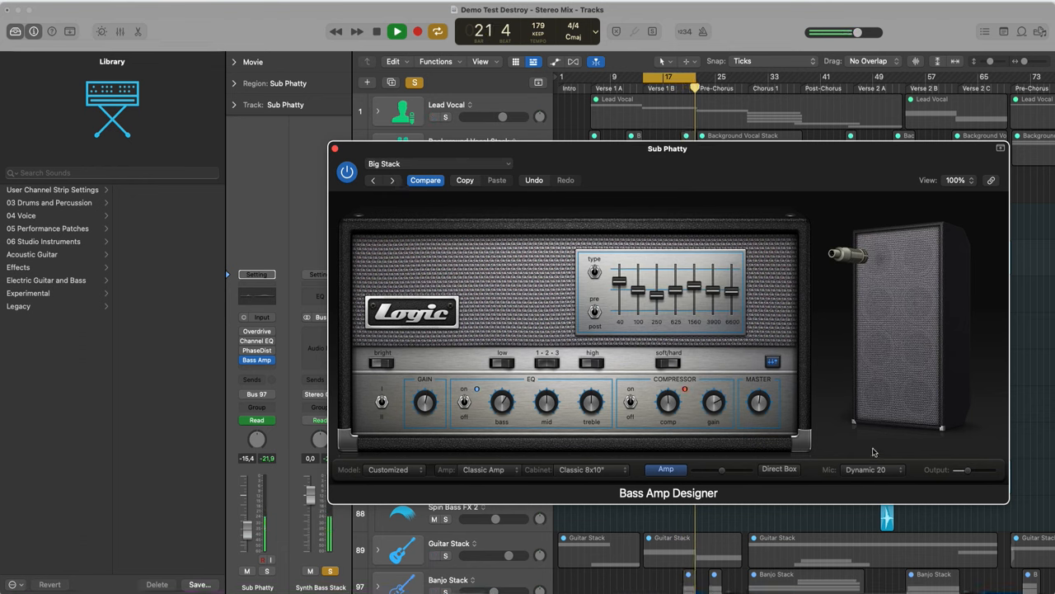
# Step: Reposition the microphone in front of the Bass Amp Designer cabinet, stop playback and close the plug-in window
pyautogui.moveTo(875, 445)
pyautogui.moveTo(878, 438); pyautogui.dragTo(902, 425)
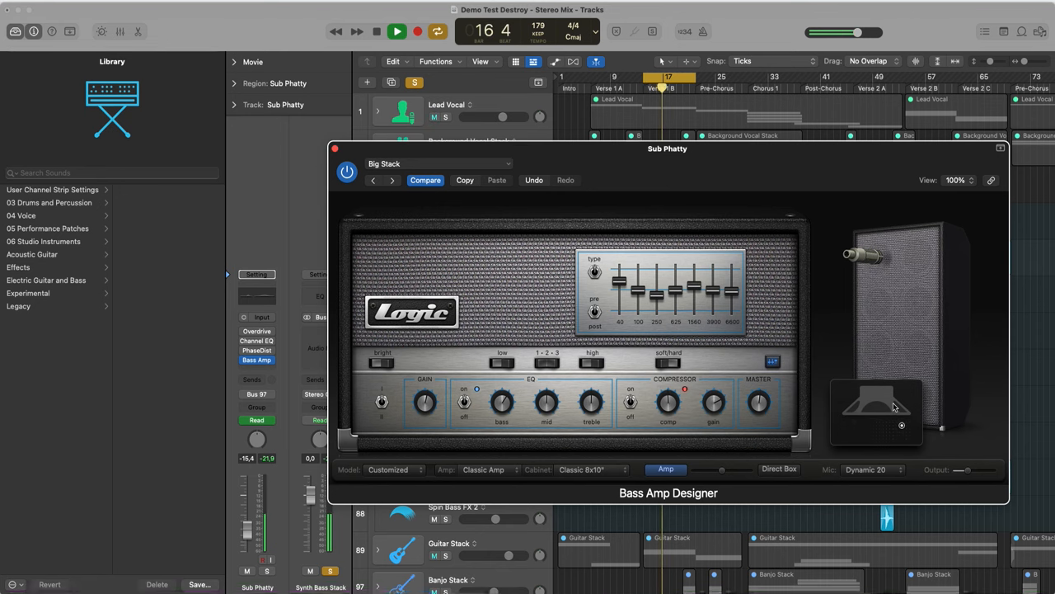
pyautogui.press('space')
pyautogui.click(334, 148)
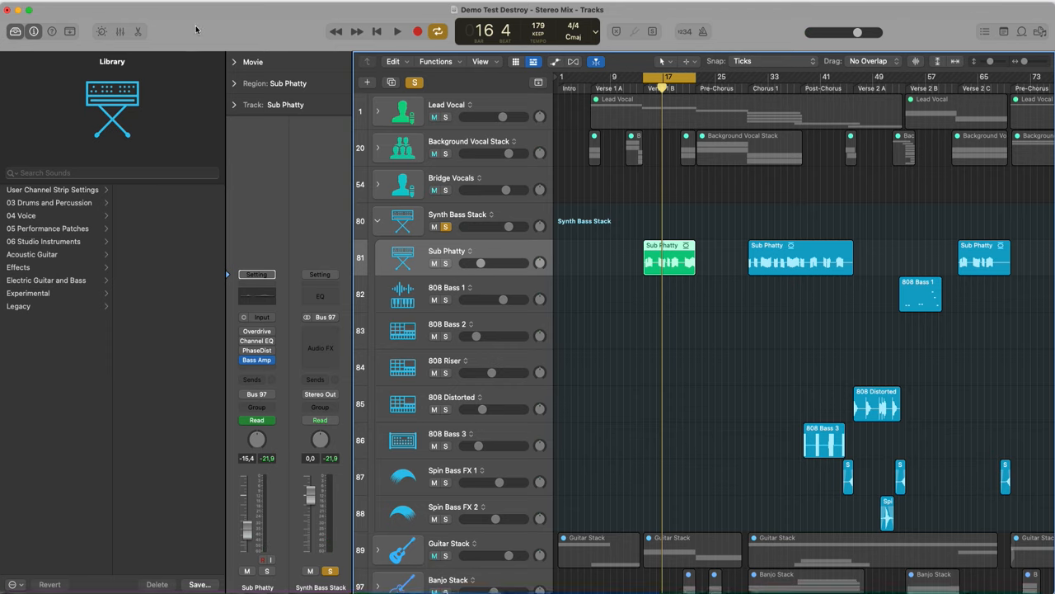
# Step: Show the Mixer and raise the Sub Phatty volume fader to -0.9 dB during playback
pyautogui.click(119, 33)
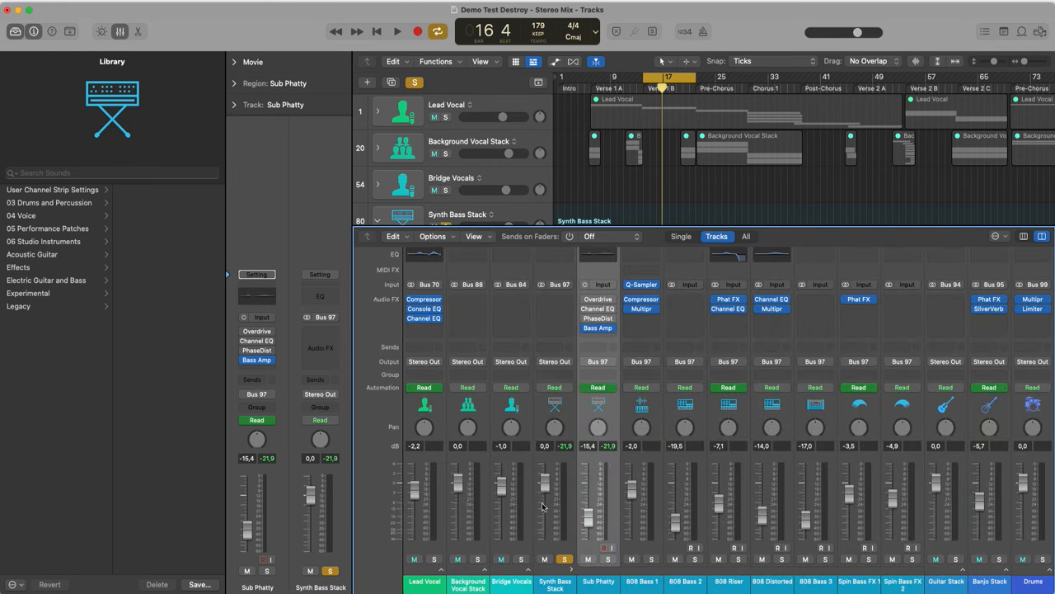
pyautogui.press('space')
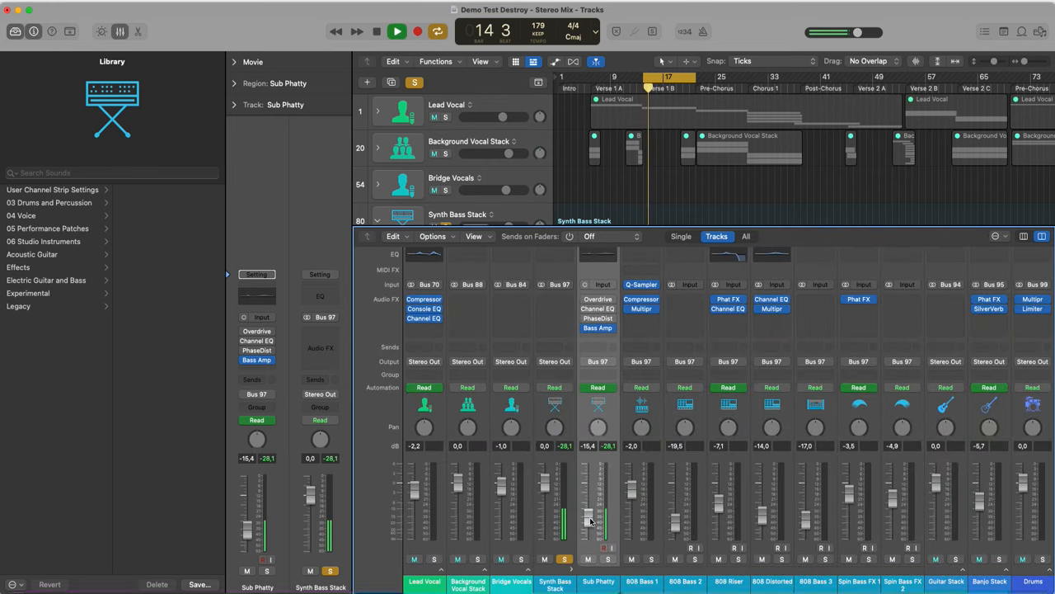
pyautogui.moveTo(587, 518); pyautogui.dragTo(595, 470)
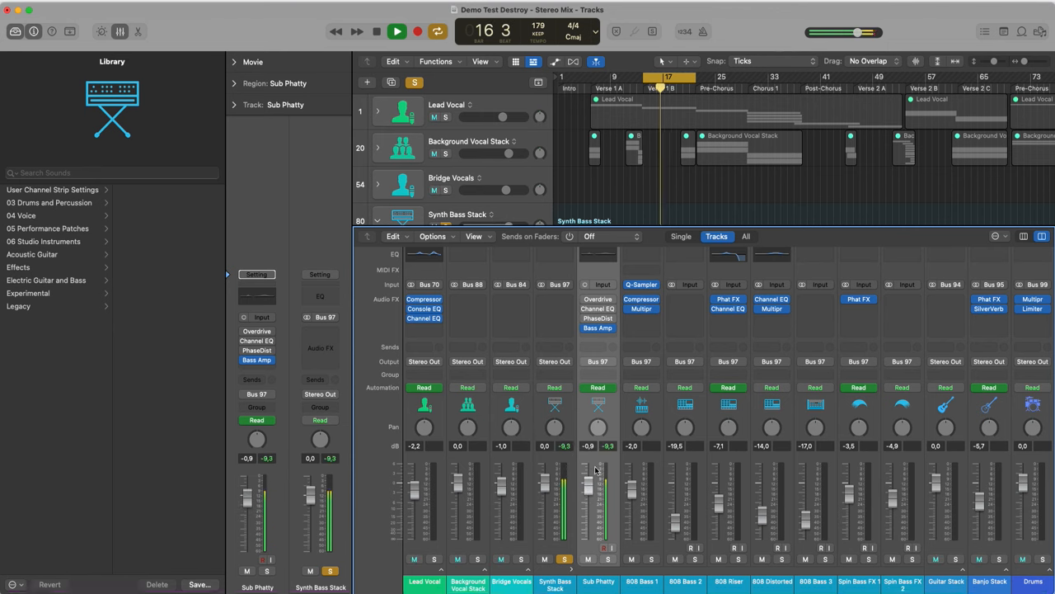
# Step: Expand the Background Vocal Stack in the Mixer and take the Synth Bass Stack off solo
pyautogui.click(484, 570)
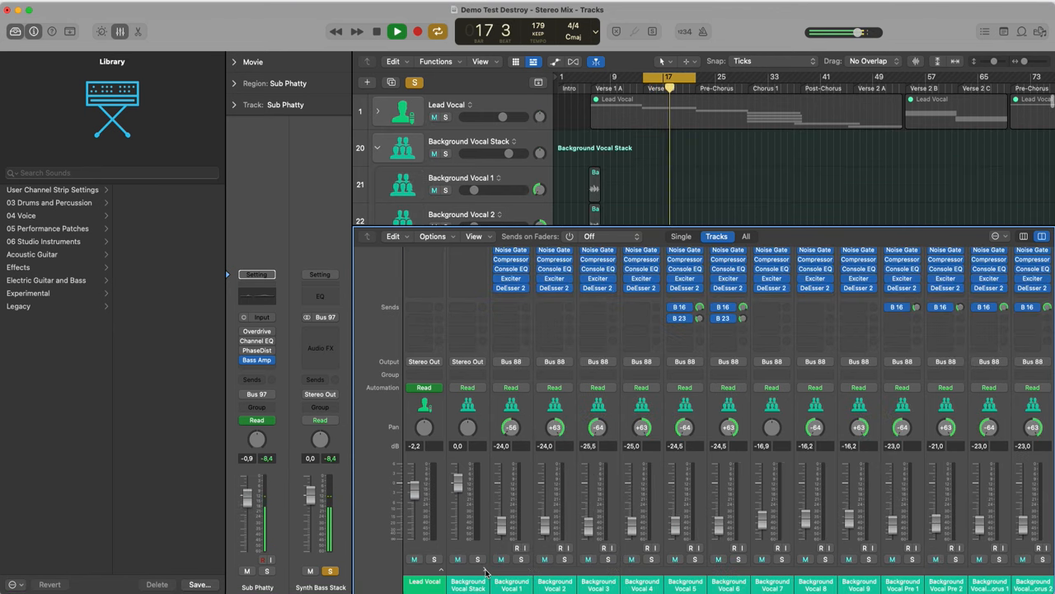
pyautogui.click(329, 571)
pyautogui.hscroll(10, 582, 526)
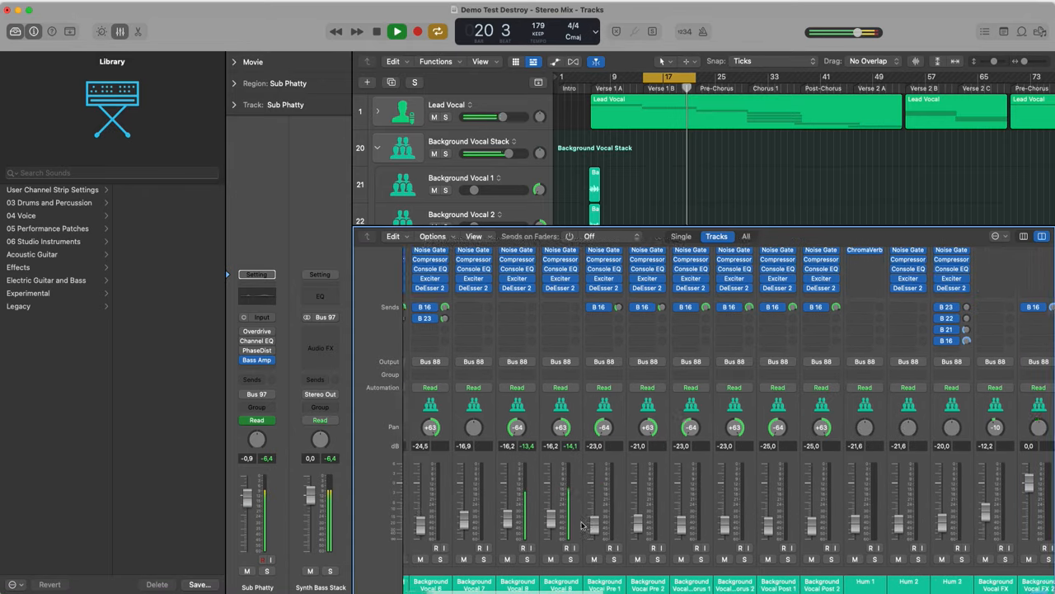
# Step: Stop playback and raise the volume of the Background Vocal Chorus 1 channel to -10.0 dB
pyautogui.press('space')
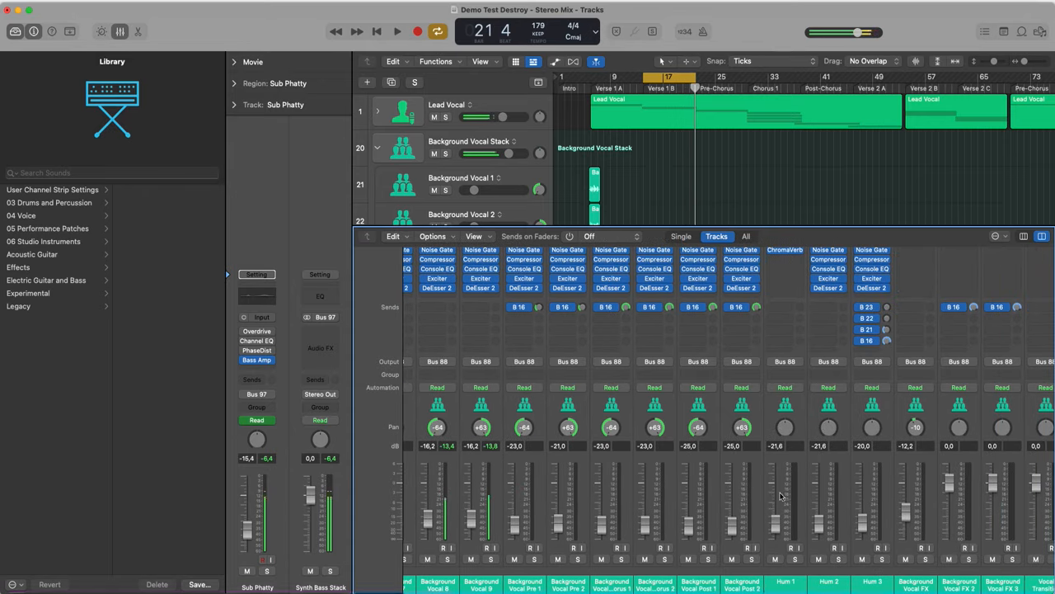
pyautogui.moveTo(604, 526); pyautogui.dragTo(603, 506)
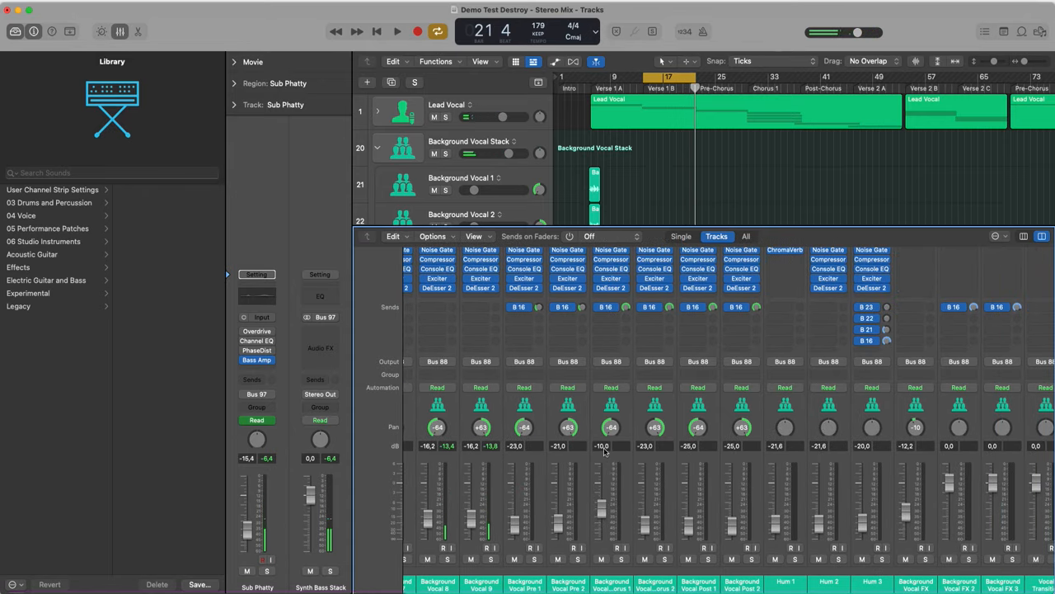
pyautogui.moveTo(612, 427); pyautogui.dragTo(629, 451)
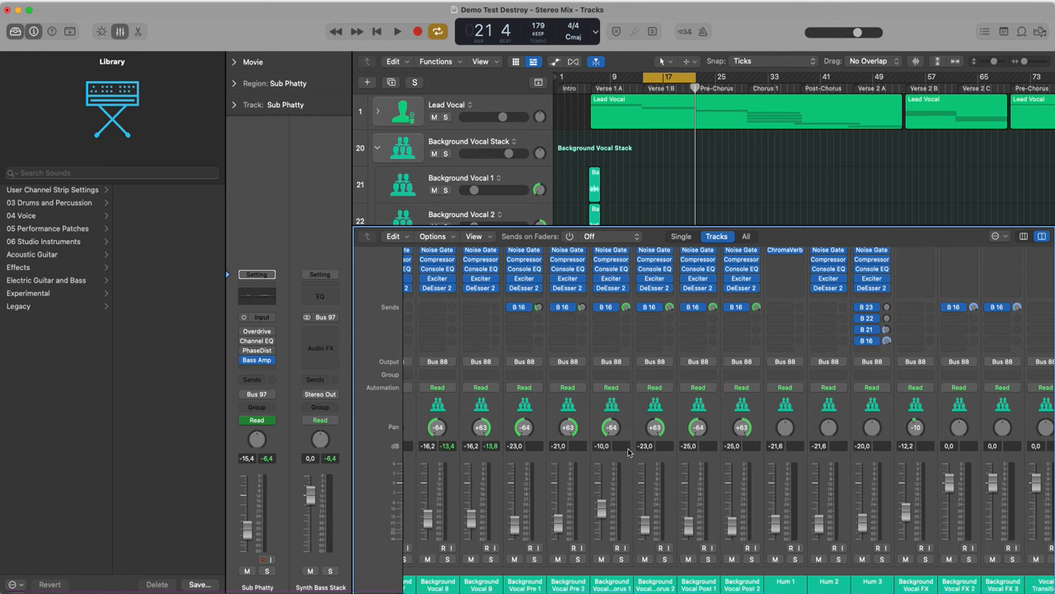
# Step: Solo the Lead Vocal, pan it to -47 during playback, and stop and unsolo it
pyautogui.click(447, 118)
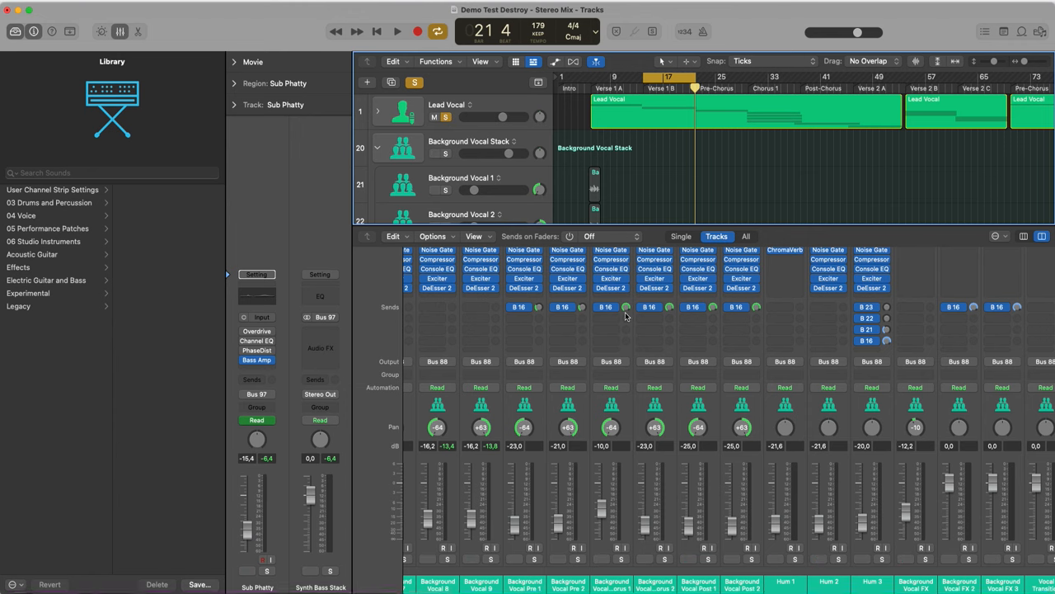
pyautogui.press('space')
pyautogui.click(540, 121)
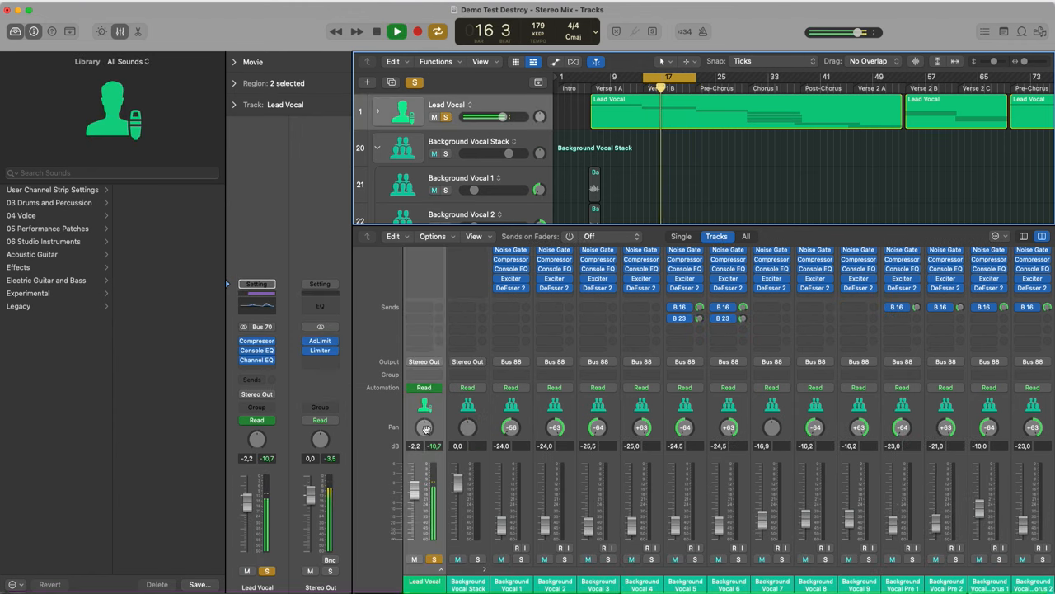
pyautogui.moveTo(423, 426); pyautogui.dragTo(428, 471)
pyautogui.press('space')
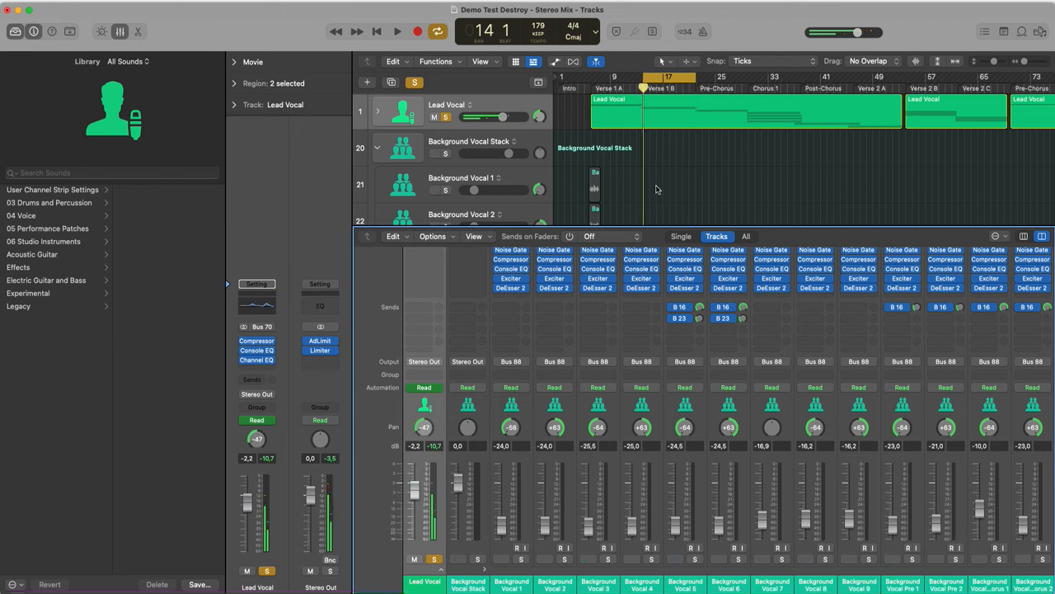
pyautogui.click(433, 559)
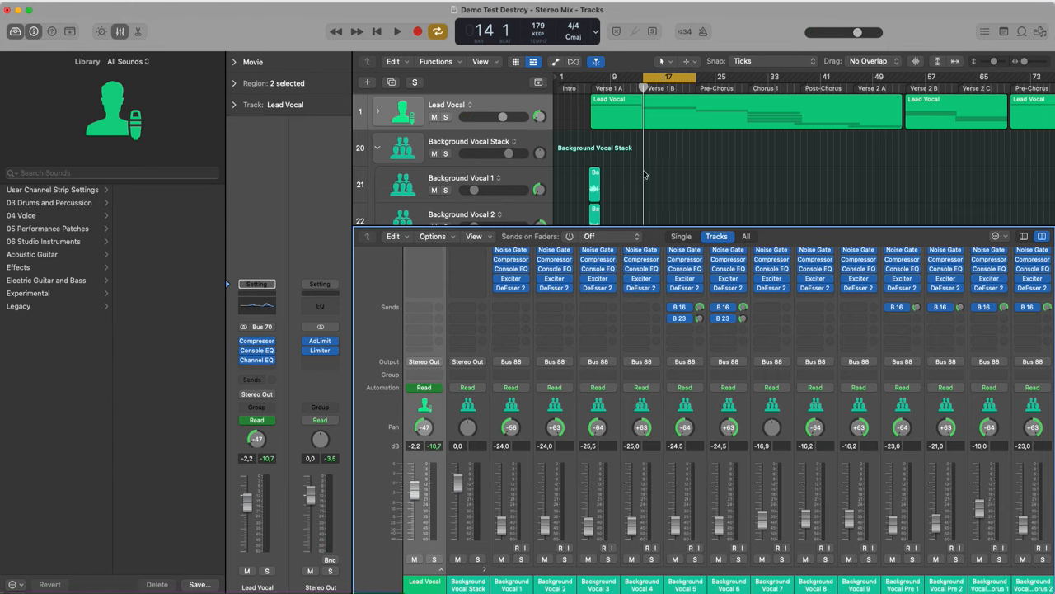
# Step: Hide the Mixer and the Library, fit all regions in the Tracks area and clear the selection
pyautogui.press('x')
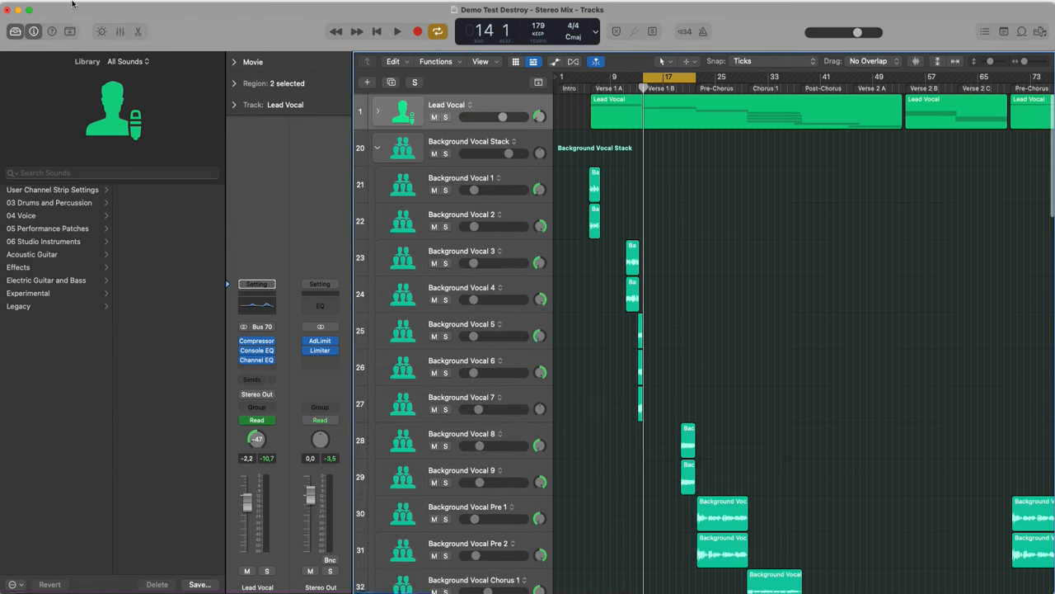
pyautogui.click(14, 33)
pyautogui.press('super+a')
pyautogui.press('z')
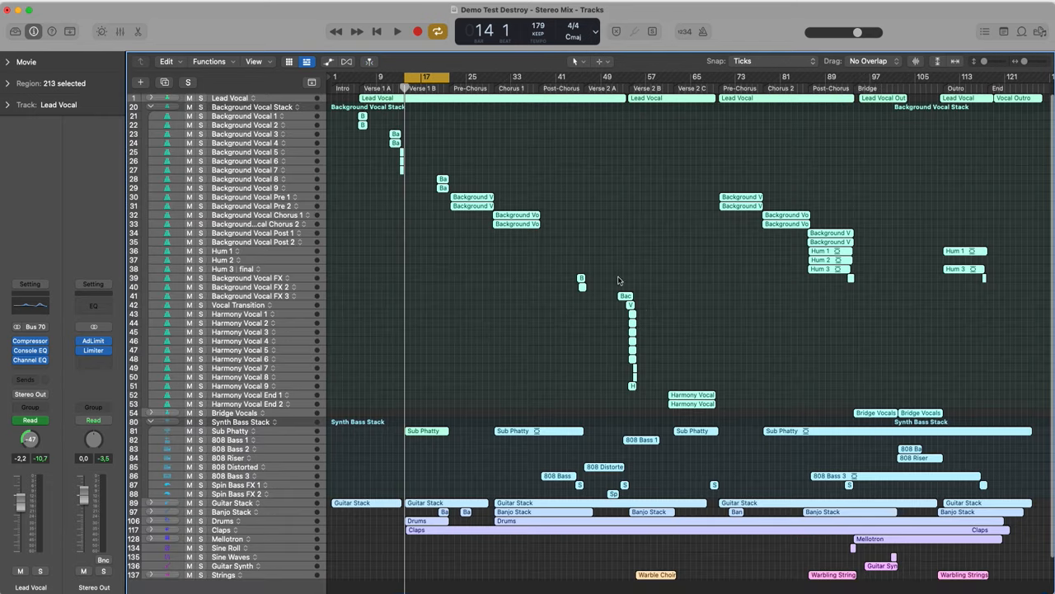
pyautogui.click(700, 272)
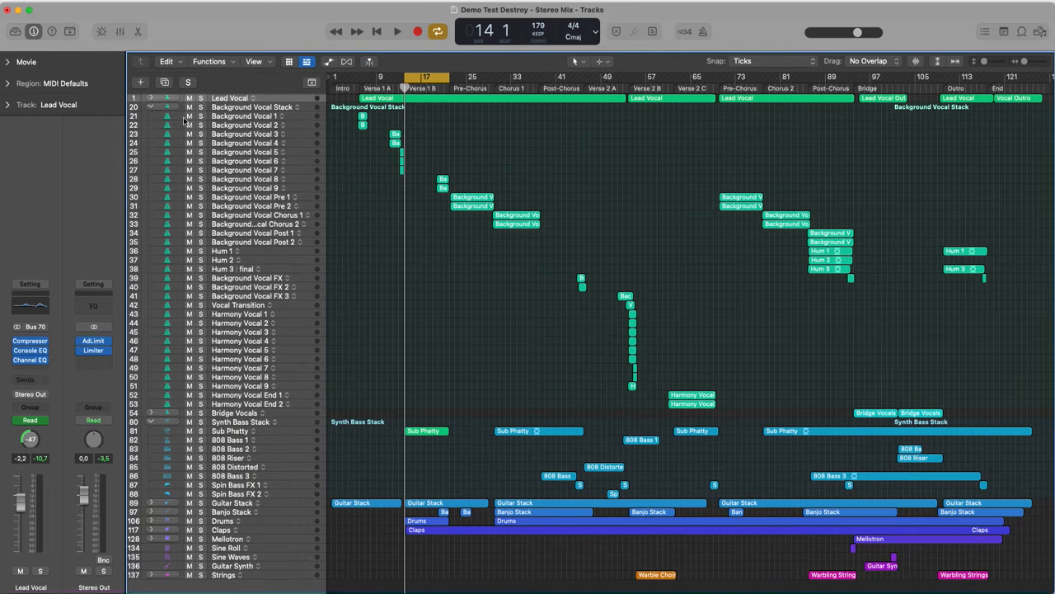
# Step: Collapse the Background Vocal and Synth Bass stacks and fit the remaining tracks to the window
pyautogui.click(151, 106)
pyautogui.click(150, 125)
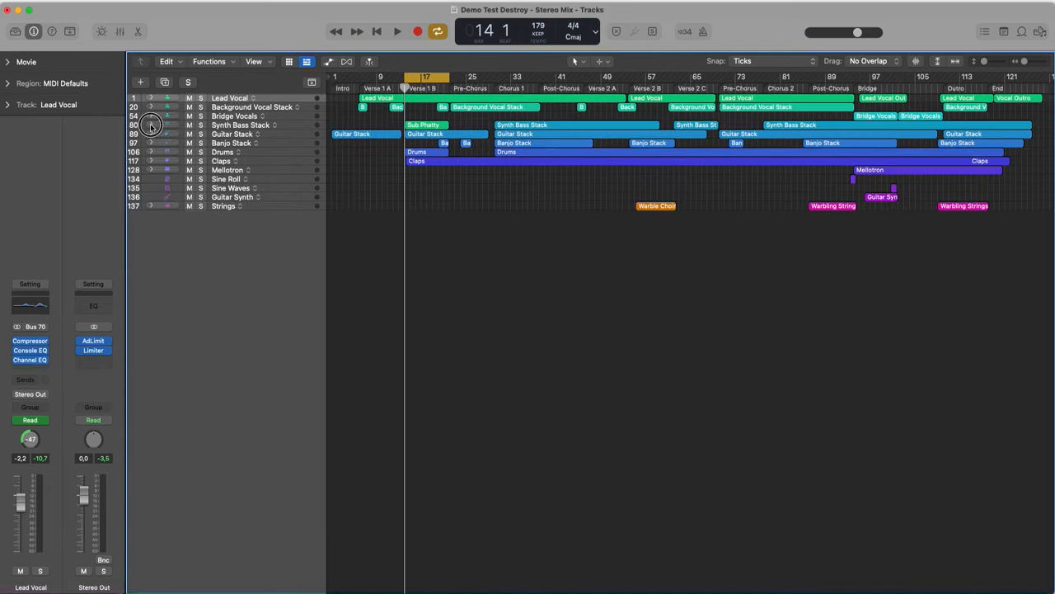
pyautogui.press('super+a')
pyautogui.press('z')
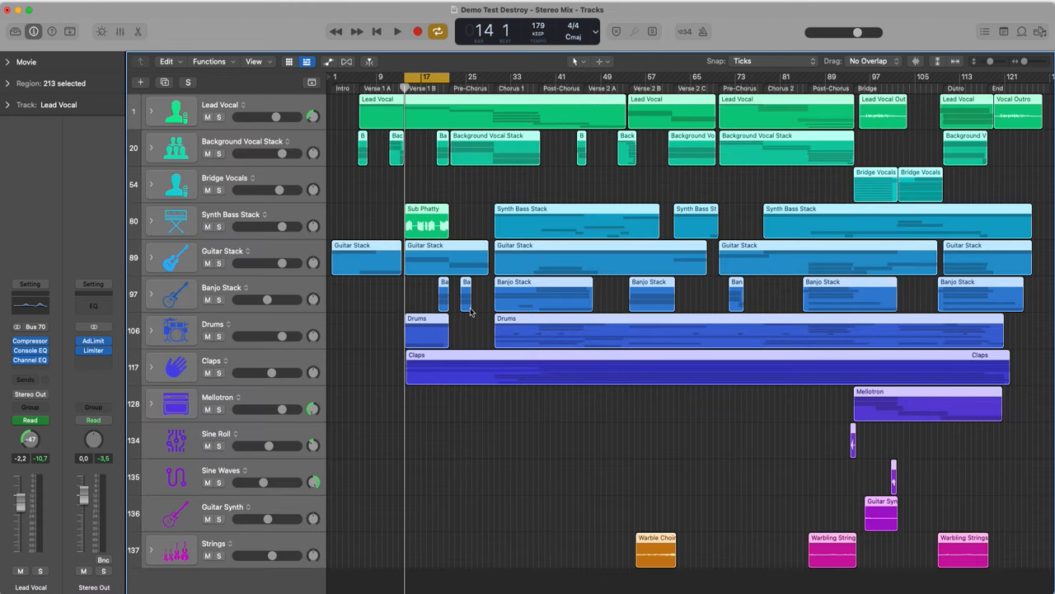
pyautogui.click(486, 471)
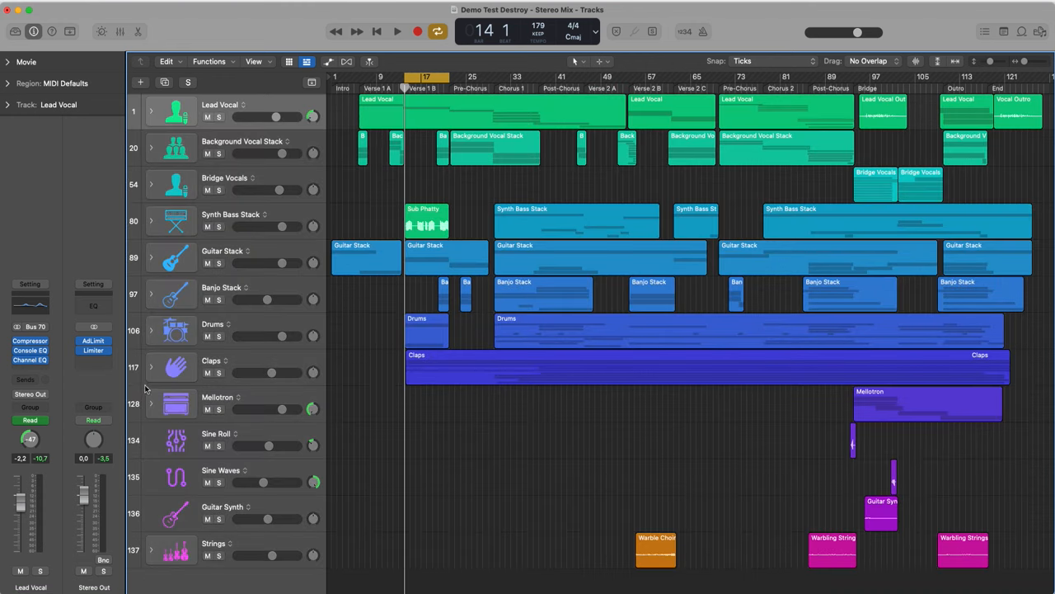
# Step: Expand all track stacks at once, fit their regions to the window and look through the full track list
pyautogui.keyDown('alt'); pyautogui.click(151, 188); pyautogui.keyUp('alt')
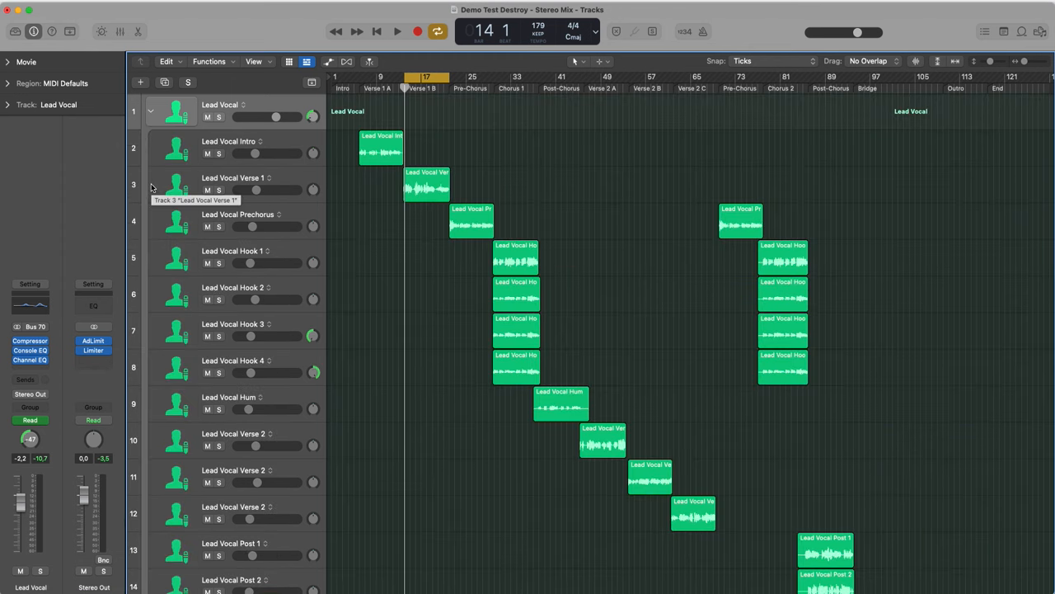
pyautogui.press('super+a')
pyautogui.press('z')
pyautogui.click(334, 346)
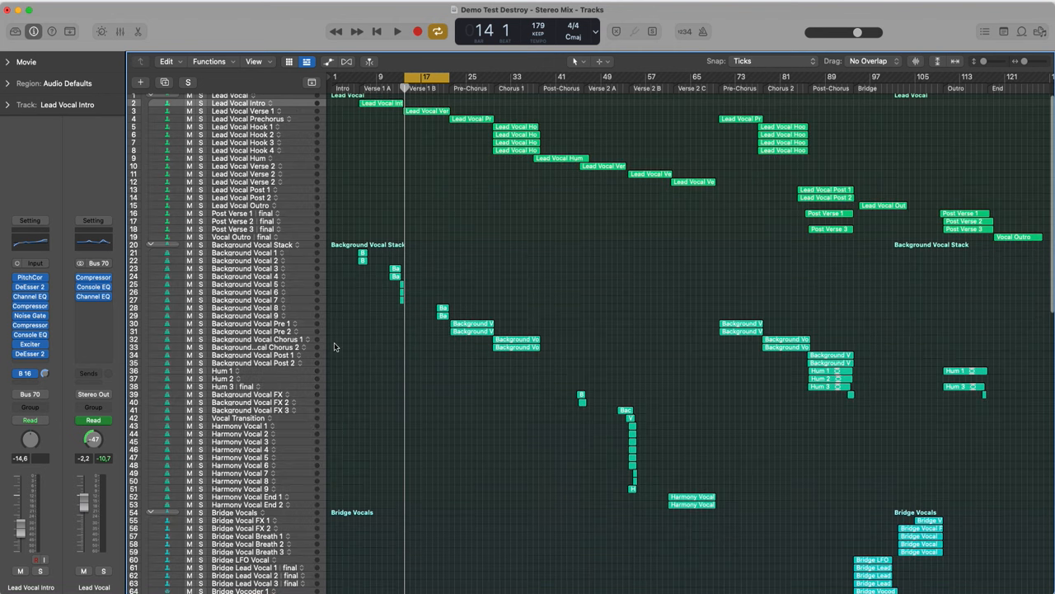
pyautogui.scroll(-15, 235, 345)
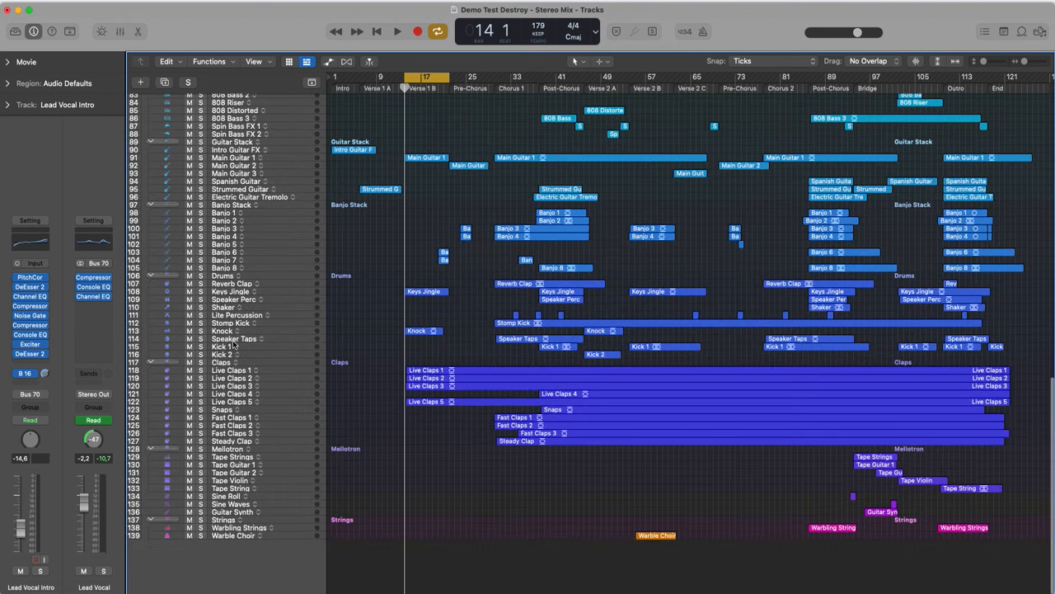
pyautogui.scroll(15, 234, 345)
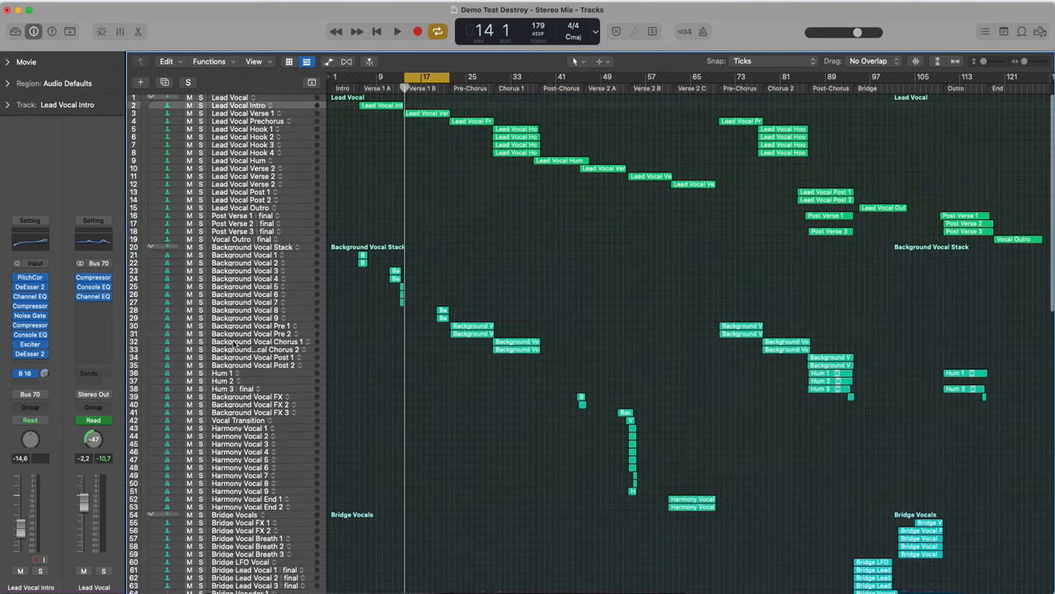
pyautogui.scroll(-15, 235, 347)
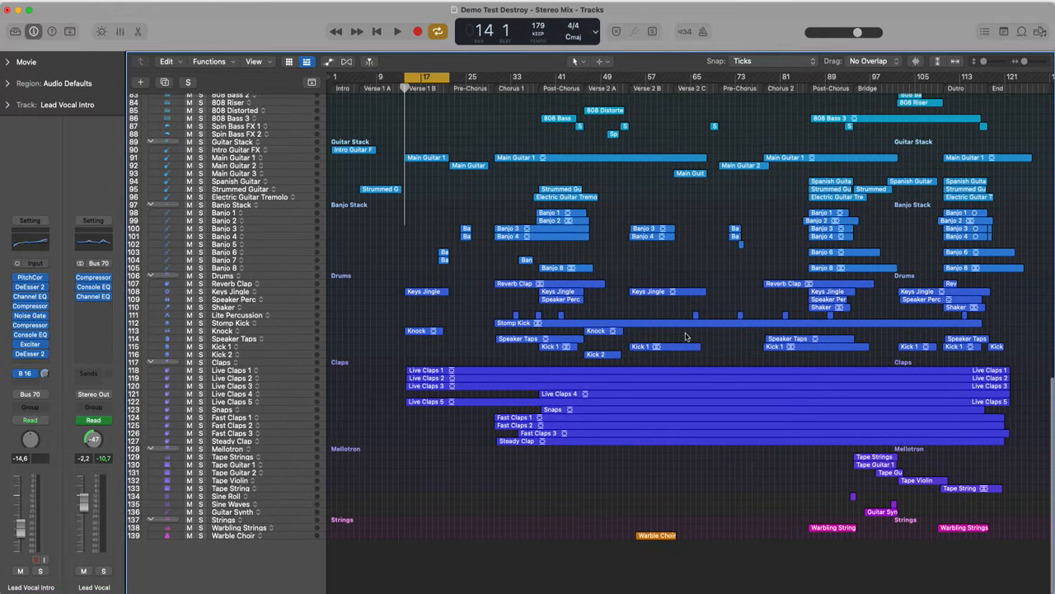
# Step: Show the Mixer, examine the channel strips from the vocals across to the Master, and hide it again
pyautogui.press('x')
pyautogui.hscroll(-3, 578, 463)
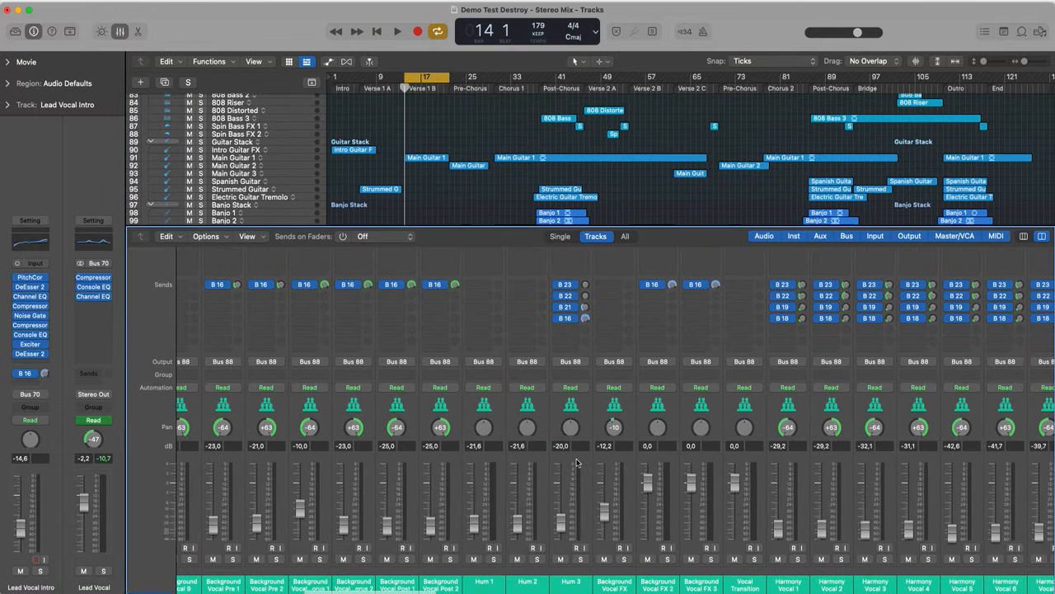
pyautogui.hscroll(10, 578, 463)
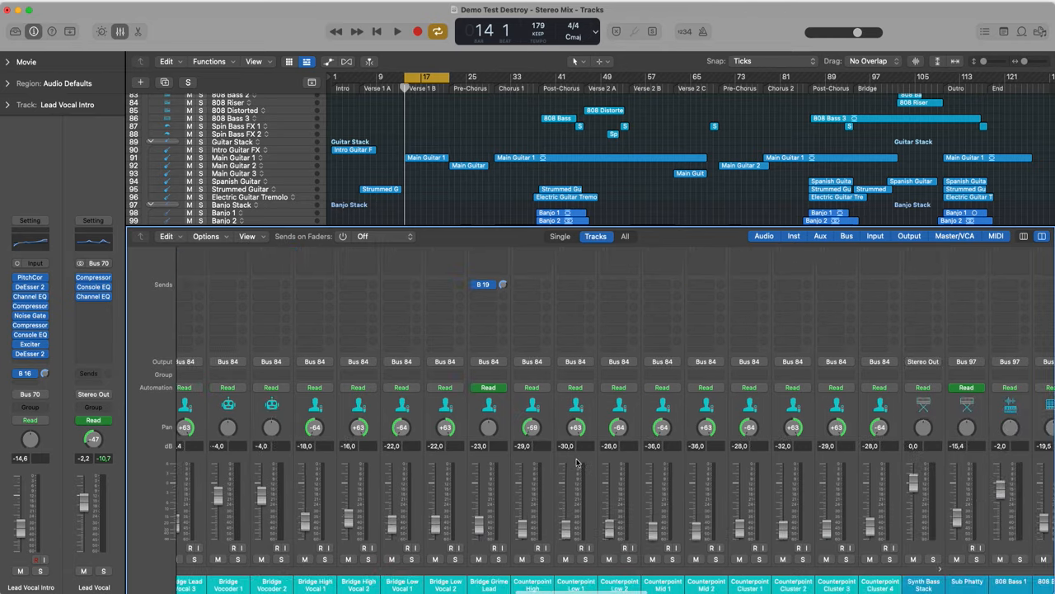
pyautogui.hscroll(10, 576, 464)
pyautogui.hscroll(12, 576, 463)
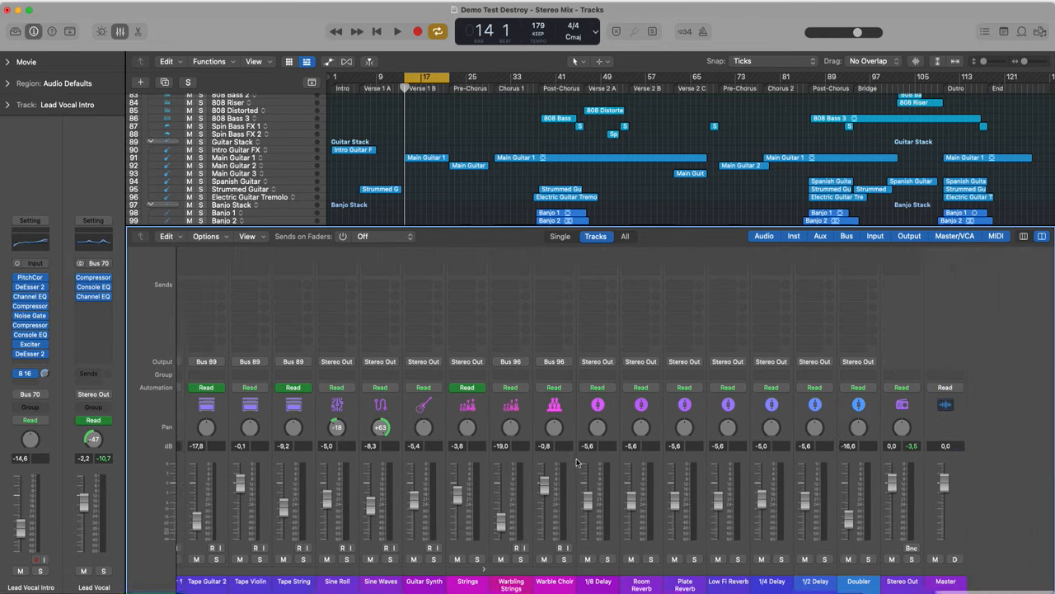
pyautogui.hscroll(-12, 576, 464)
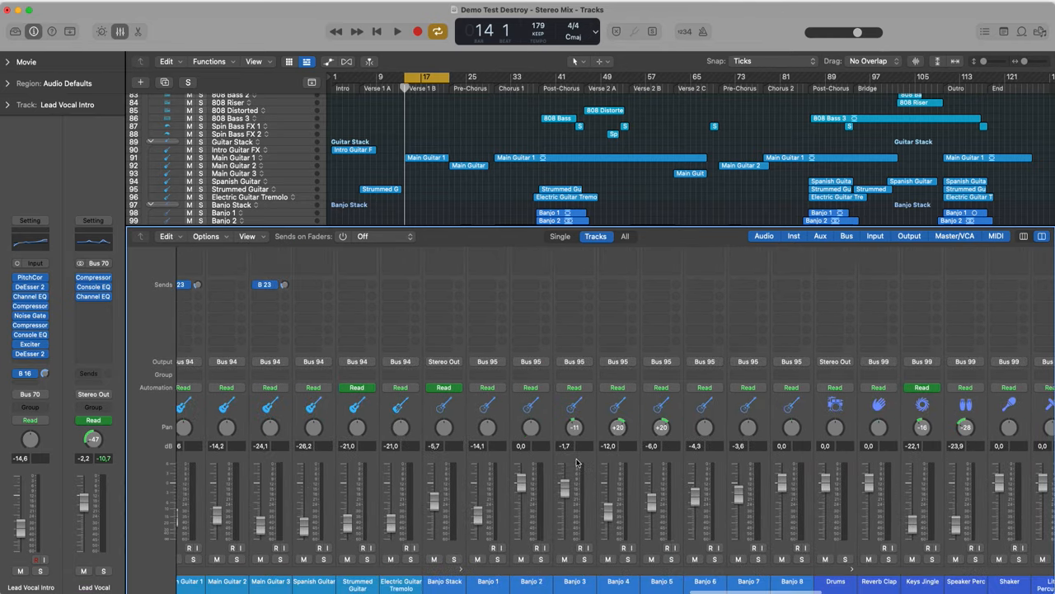
pyautogui.press('x')
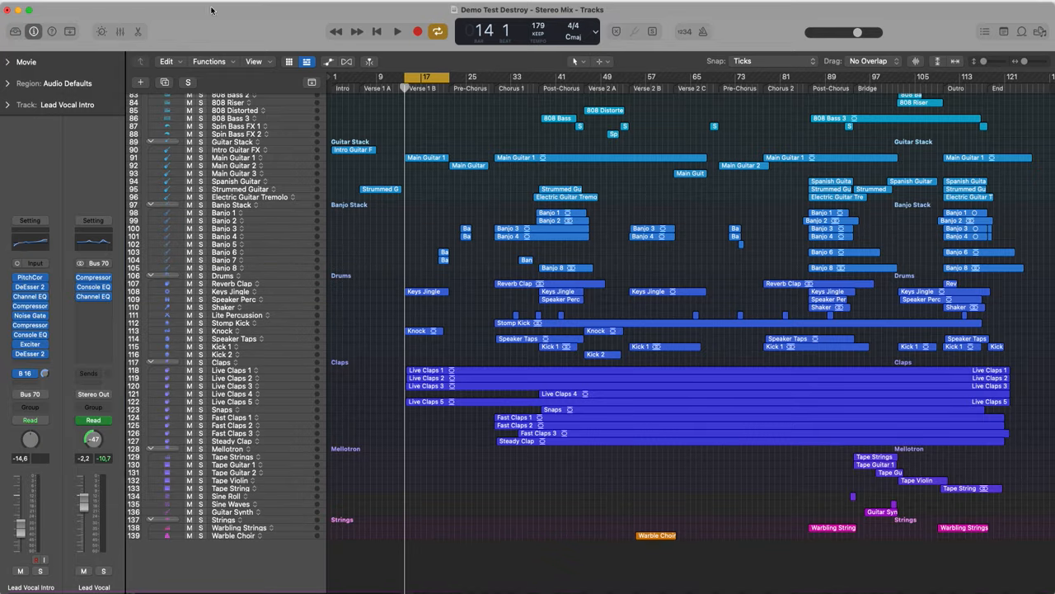
# Step: Check the Sound Library download and management options without choosing any
pyautogui.click(71, 0)
pyautogui.moveTo(42, 1)
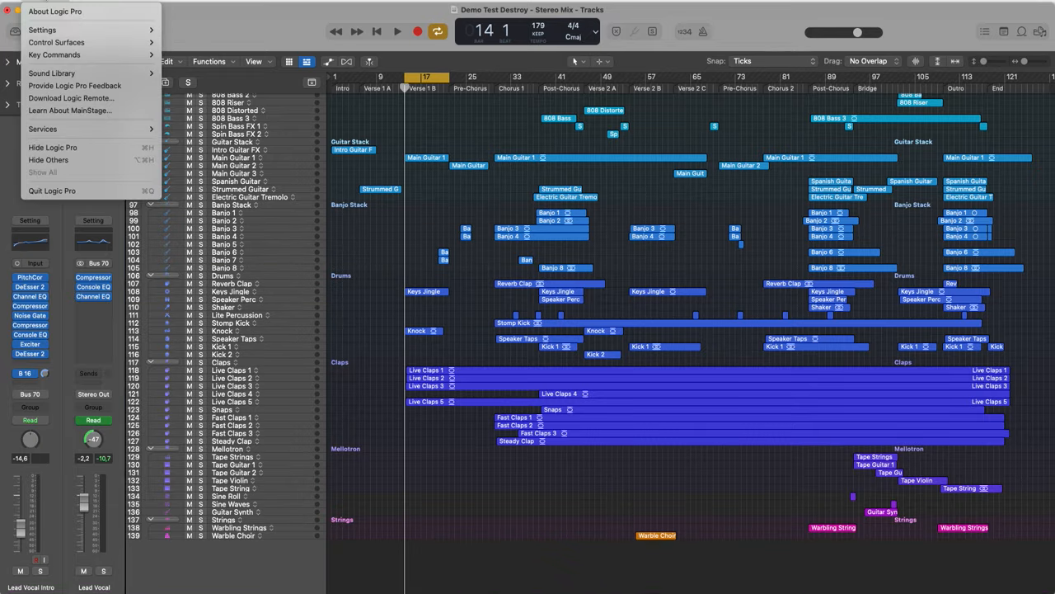
pyautogui.moveTo(54, 31)
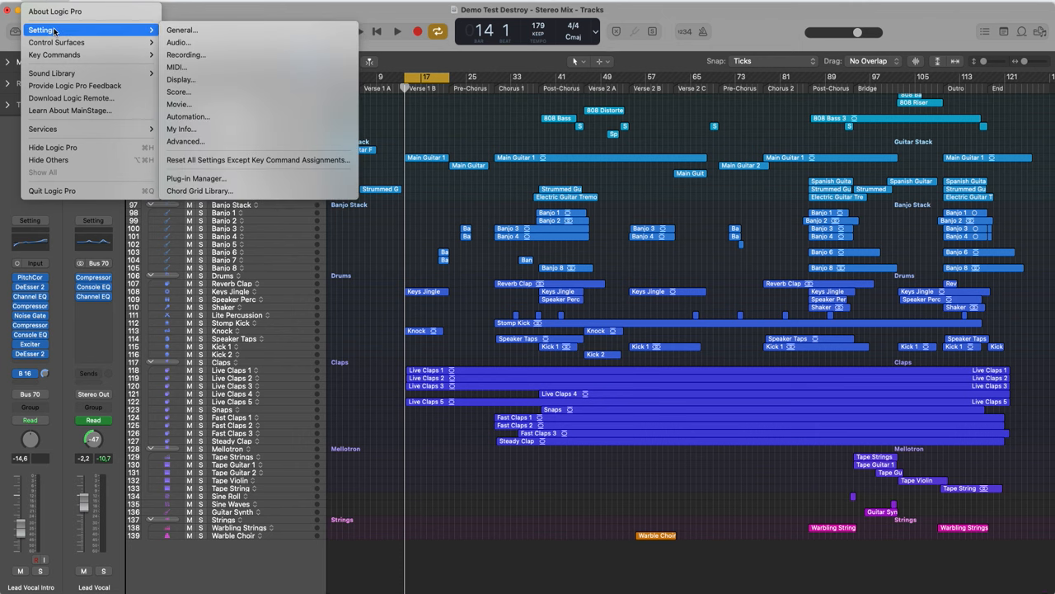
pyautogui.moveTo(59, 74)
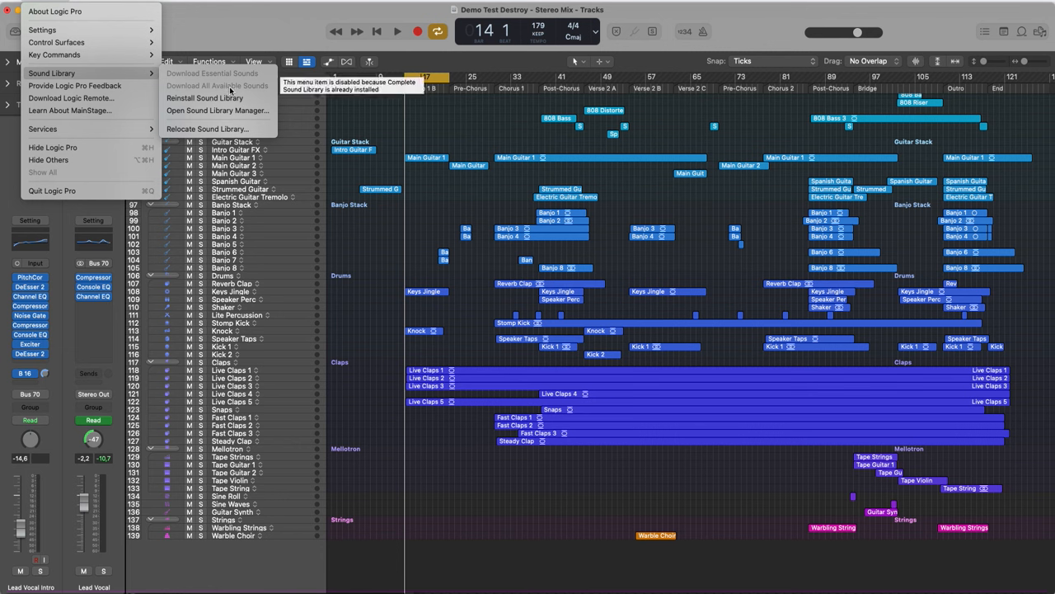
pyautogui.click(266, 27)
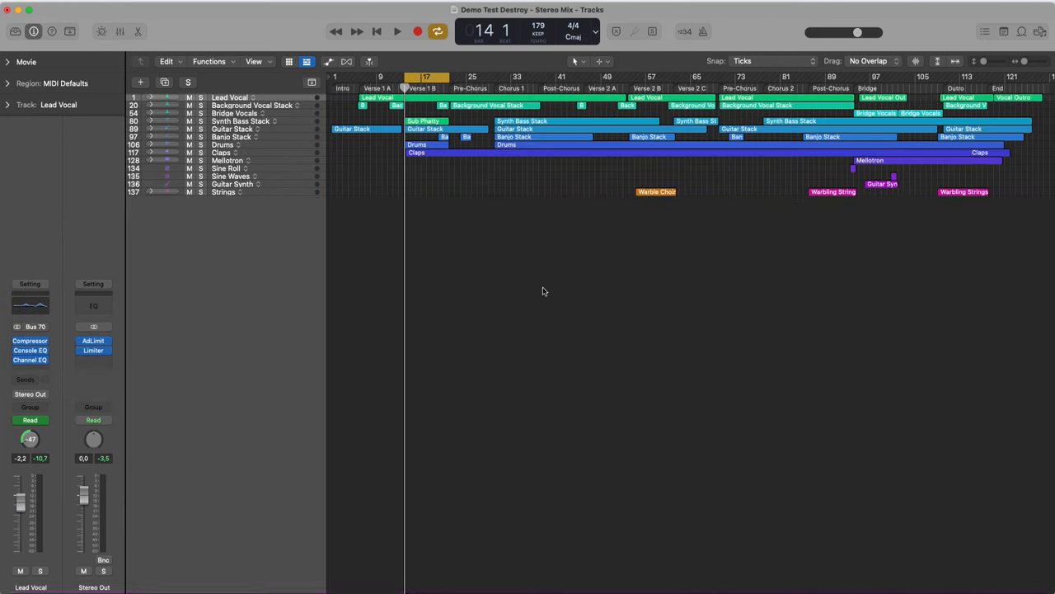
# Step: Fit all regions of the collapsed track stacks to the Tracks area
pyautogui.press('super+a')
pyautogui.press('z')
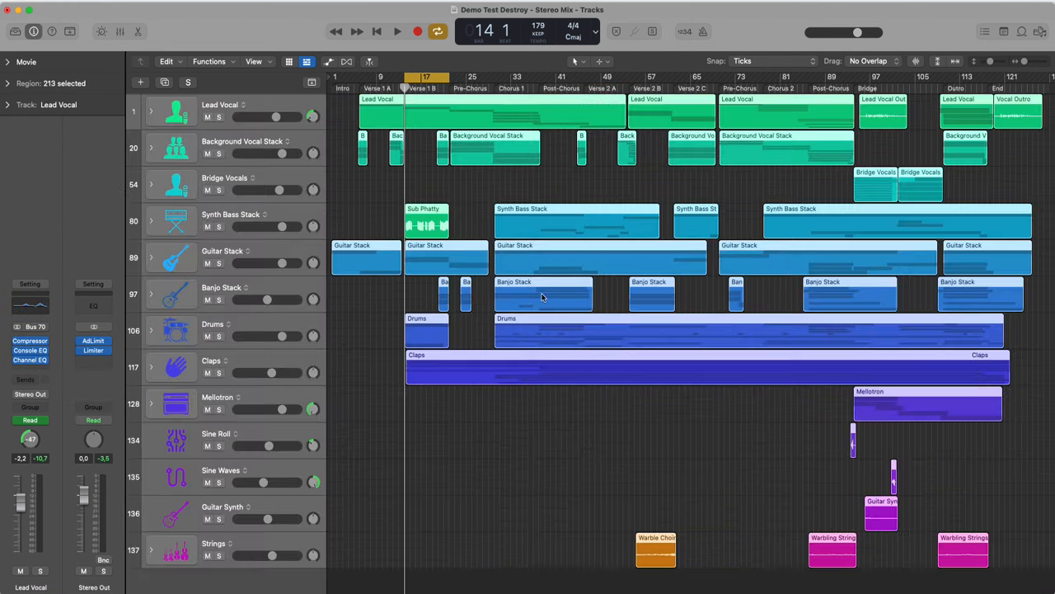
# Step: Move the Warble Choir region on the Strings track to about bar 36 and the first Warbling Strings region to about bar 47
pyautogui.click(591, 448)
pyautogui.click(654, 547)
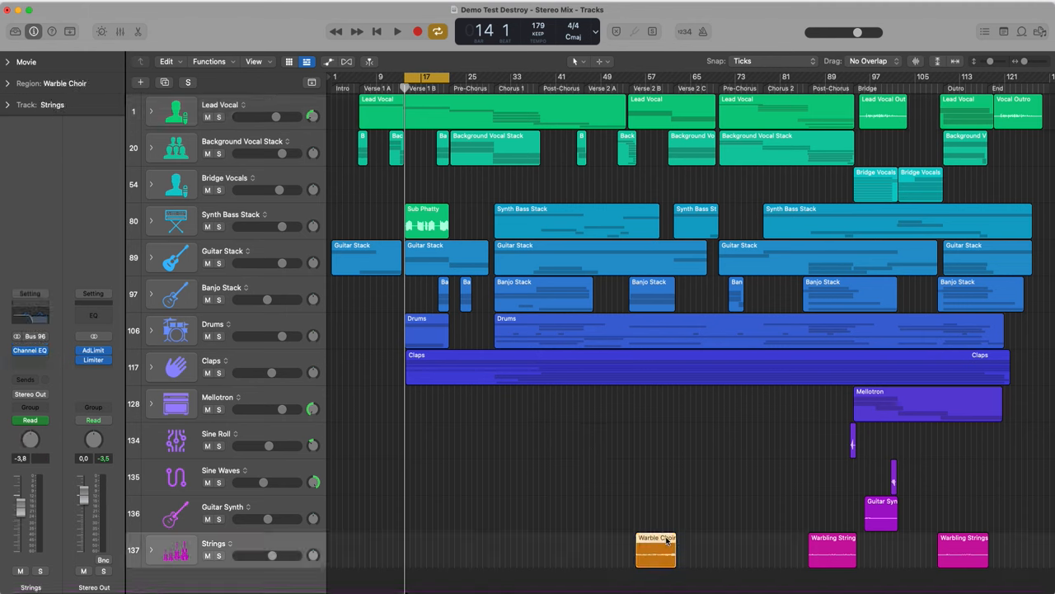
pyautogui.moveTo(653, 547); pyautogui.dragTo(560, 547)
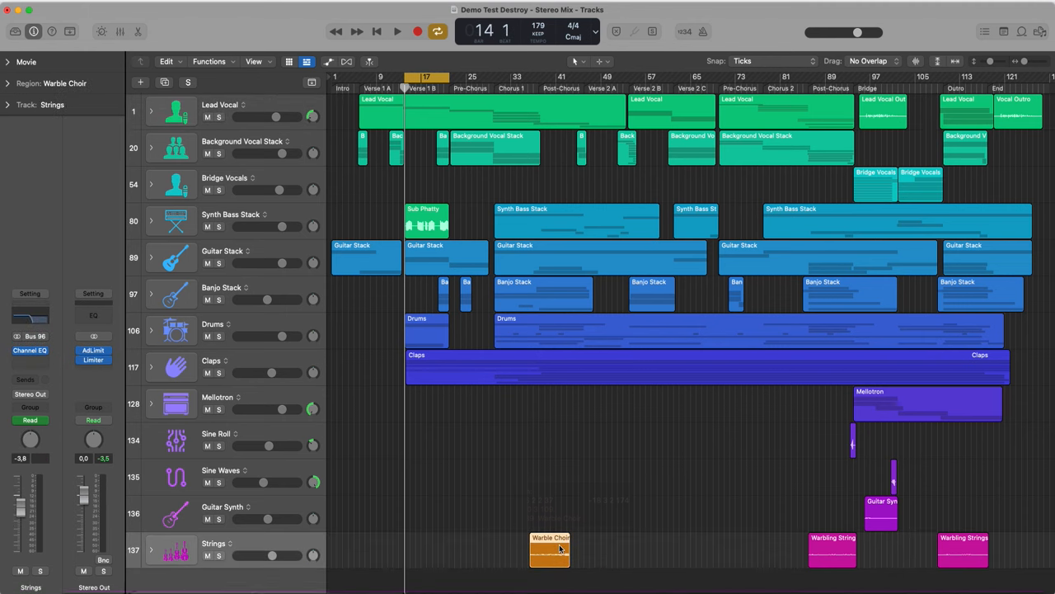
pyautogui.moveTo(827, 544); pyautogui.dragTo(612, 549)
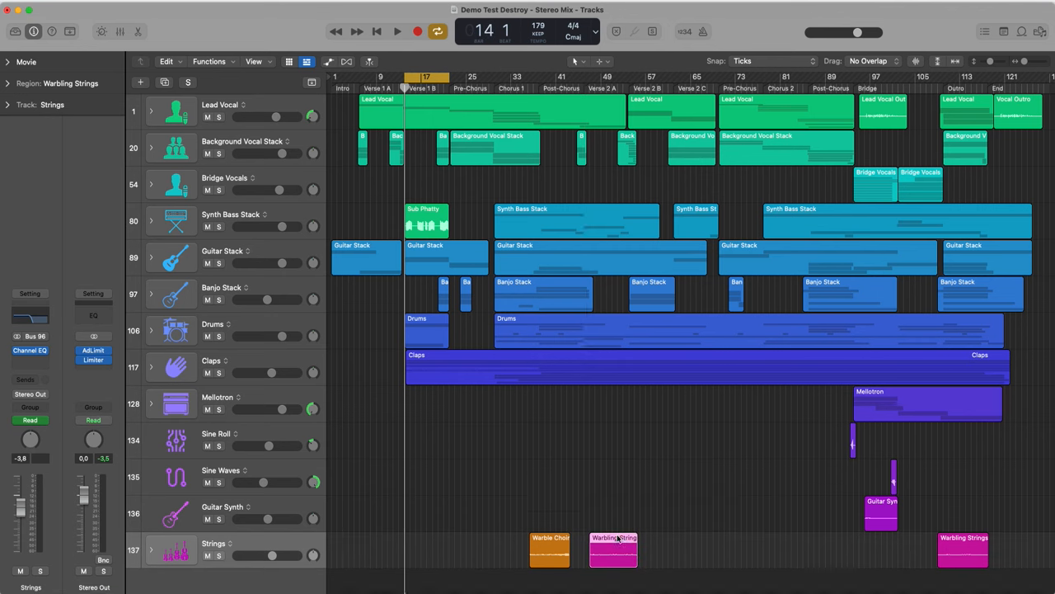
# Step: Copy the moved Warbling Strings region twice farther along its track and the Guitar Synth region three times to earlier positions
pyautogui.moveTo(609, 542); pyautogui.dragTo(737, 543)
pyautogui.moveTo(874, 500); pyautogui.dragTo(684, 516)
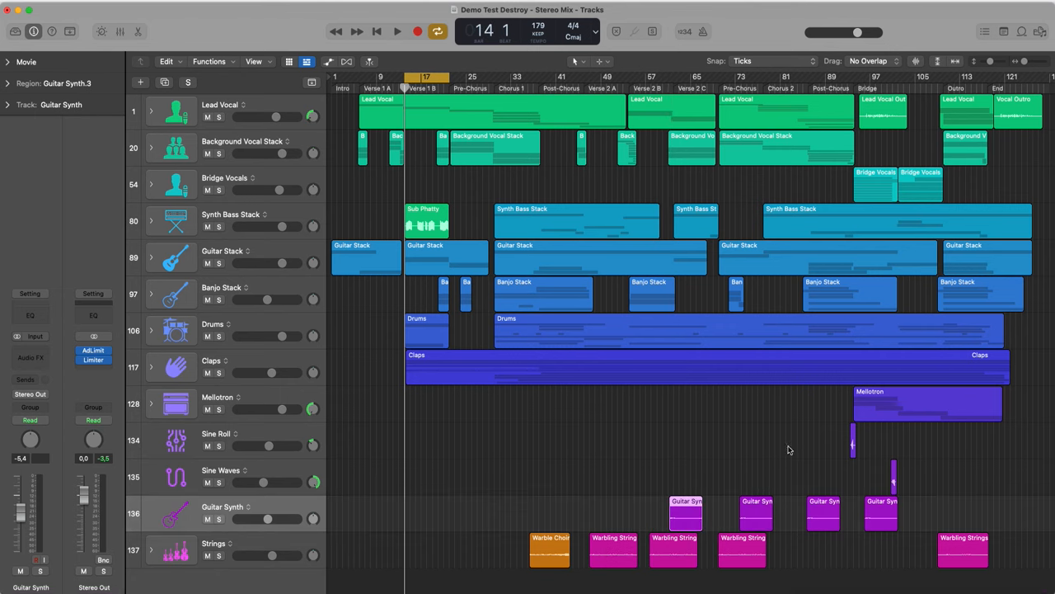
# Step: Delete the two middle regions of the four on the Guitar Synth track
pyautogui.click(746, 520)
pyautogui.press('Delete')
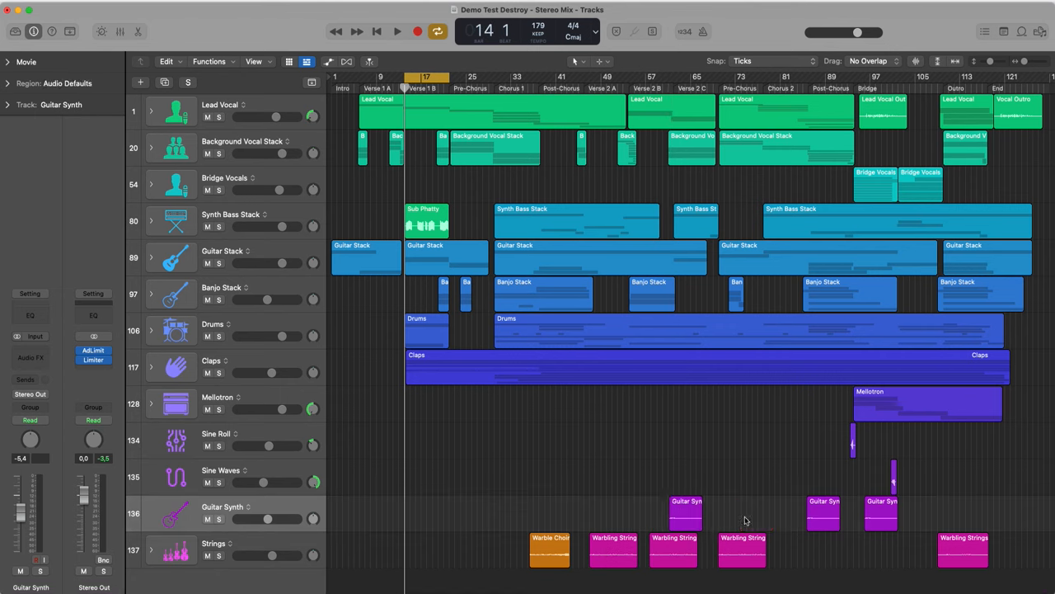
pyautogui.click(817, 513)
pyautogui.press('Delete')
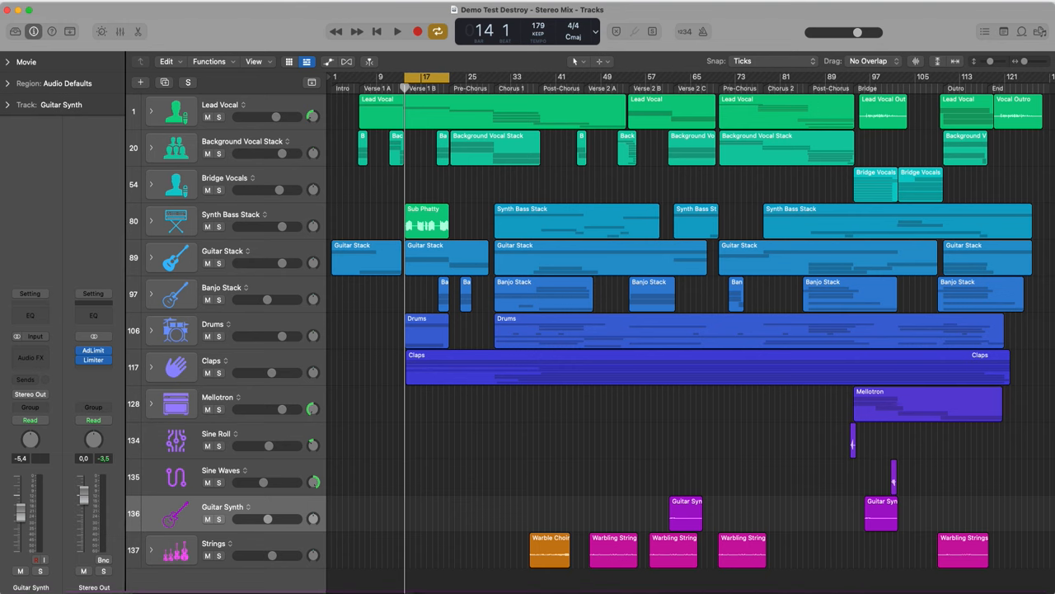
# Step: Toggle the Inspector several times and leave it hidden
pyautogui.press('i')
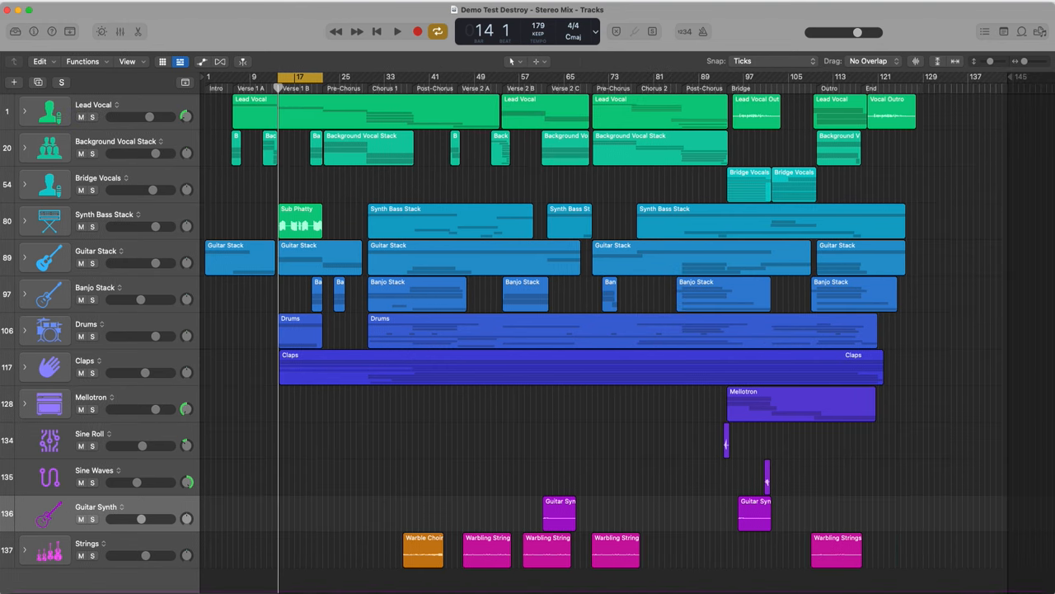
pyautogui.press('i')
pyautogui.press('i')
pyautogui.press('i')
pyautogui.press('i')
# Step: Show and hide the Library twice, and do the same with the Mixer
pyautogui.press('y')
pyautogui.press('y')
pyautogui.press('y')
pyautogui.press('y')
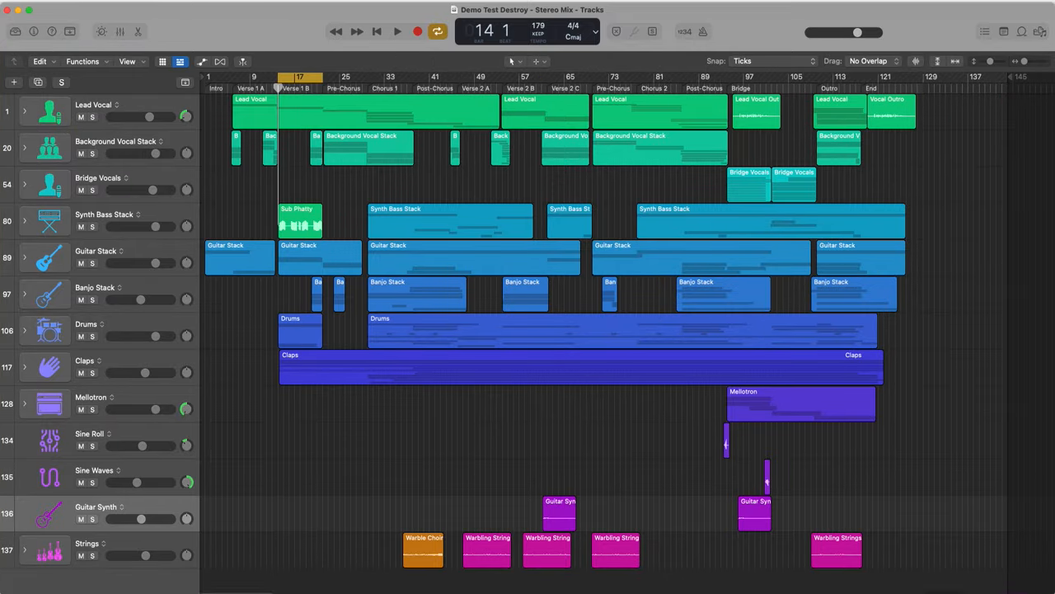
pyautogui.press('x')
pyautogui.press('x')
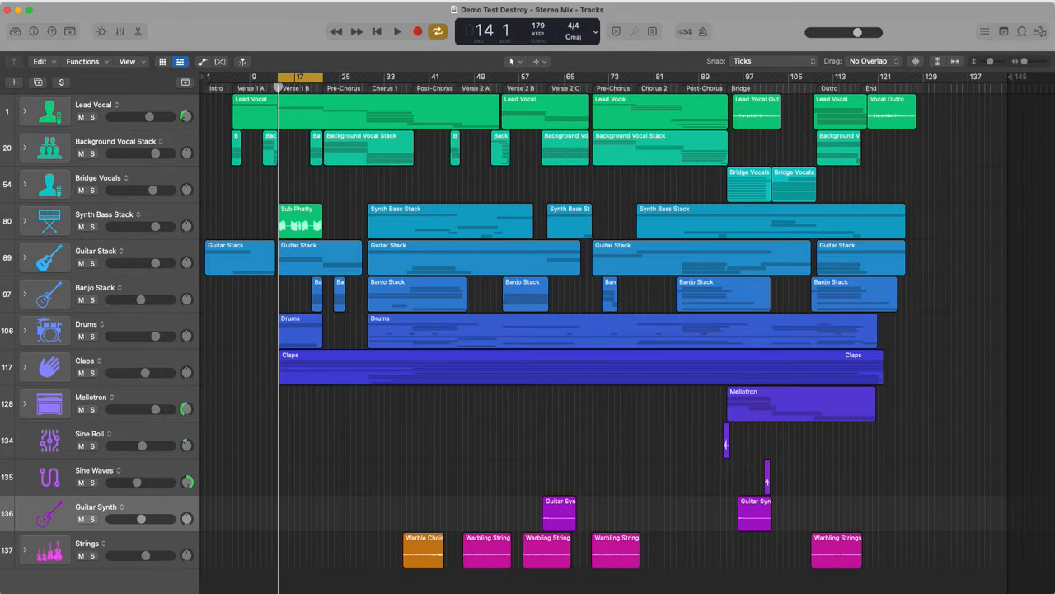
pyautogui.press('x')
pyautogui.press('x')
# Step: Play the project briefly from bar 14 and stop it, and toggle Cycle mode repeatedly, leaving it off
pyautogui.press('space')
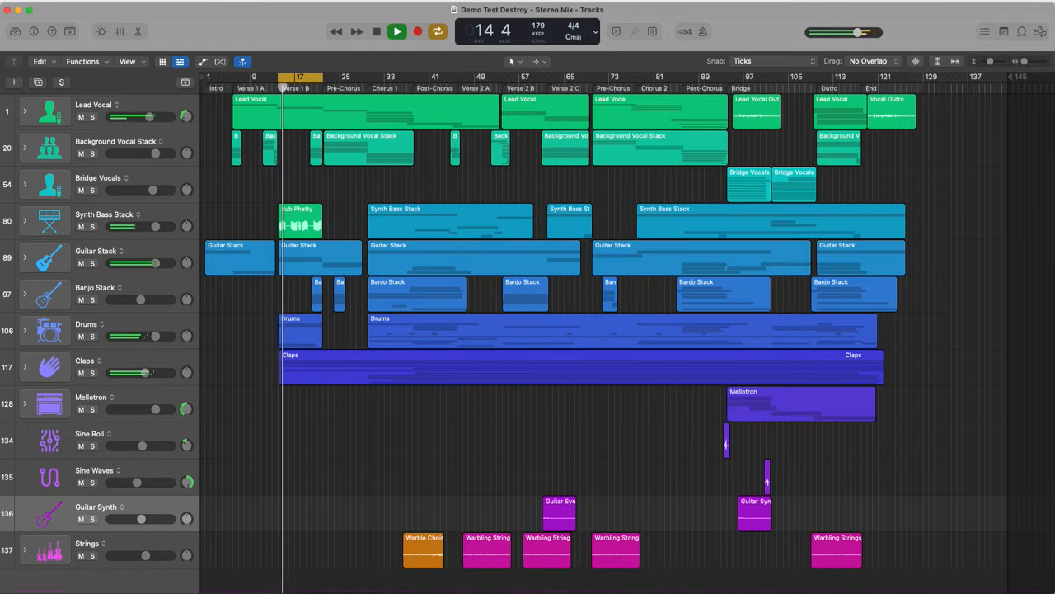
pyautogui.press('space')
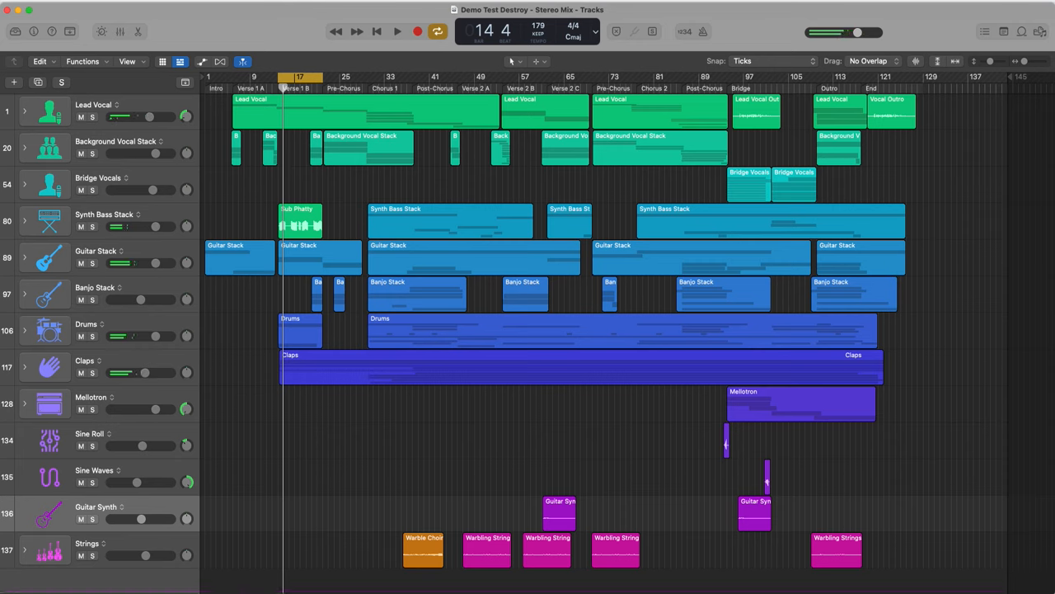
pyautogui.press('c')
pyautogui.press('c')
pyautogui.press('c')
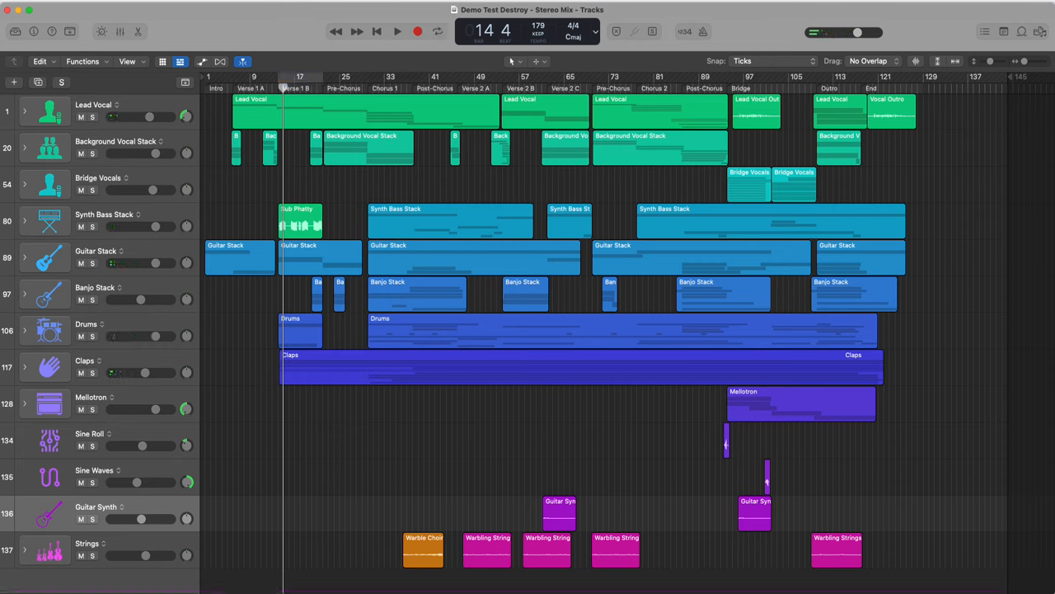
pyautogui.press('c')
pyautogui.press('c')
pyautogui.press('c')
pyautogui.press('c')
# Step: Set the cycle range to the Verse 2 C Guitar Synth region, change it to the Warbling Strings region just below, and turn Cycle mode off
pyautogui.click(563, 506)
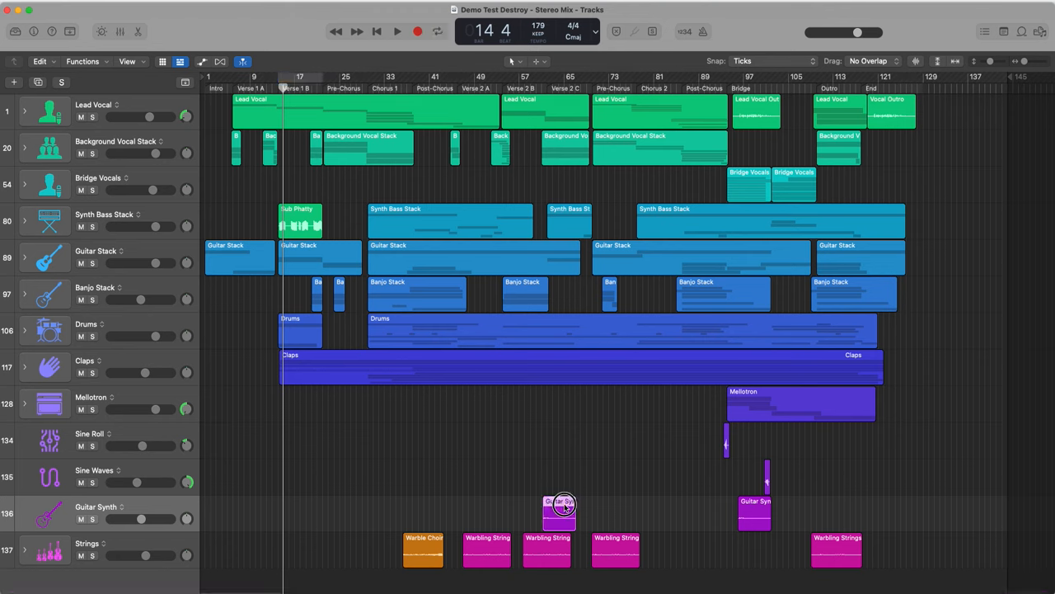
pyautogui.press('super+u')
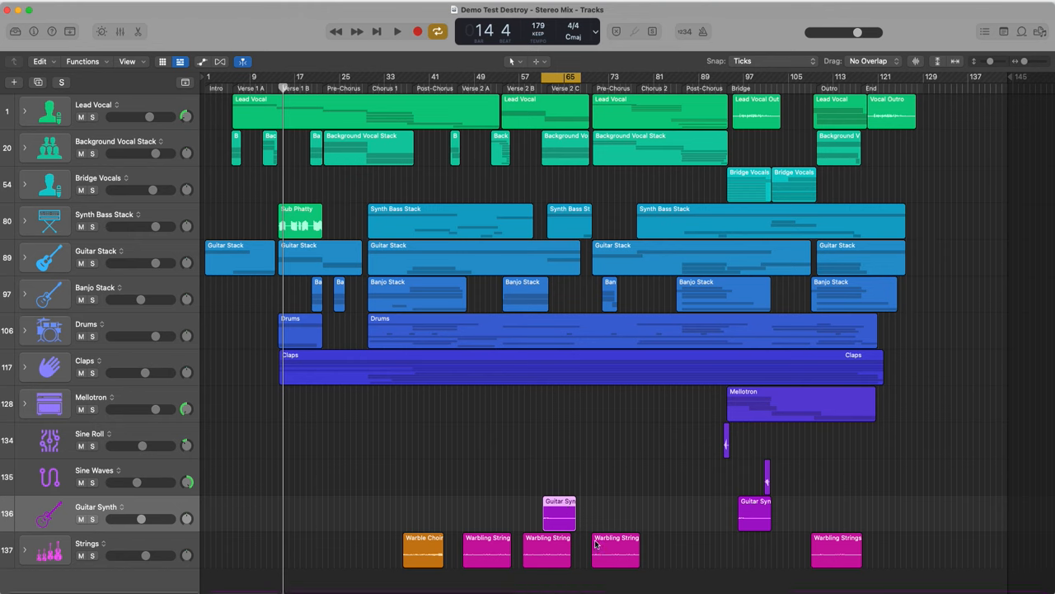
pyautogui.click(545, 545)
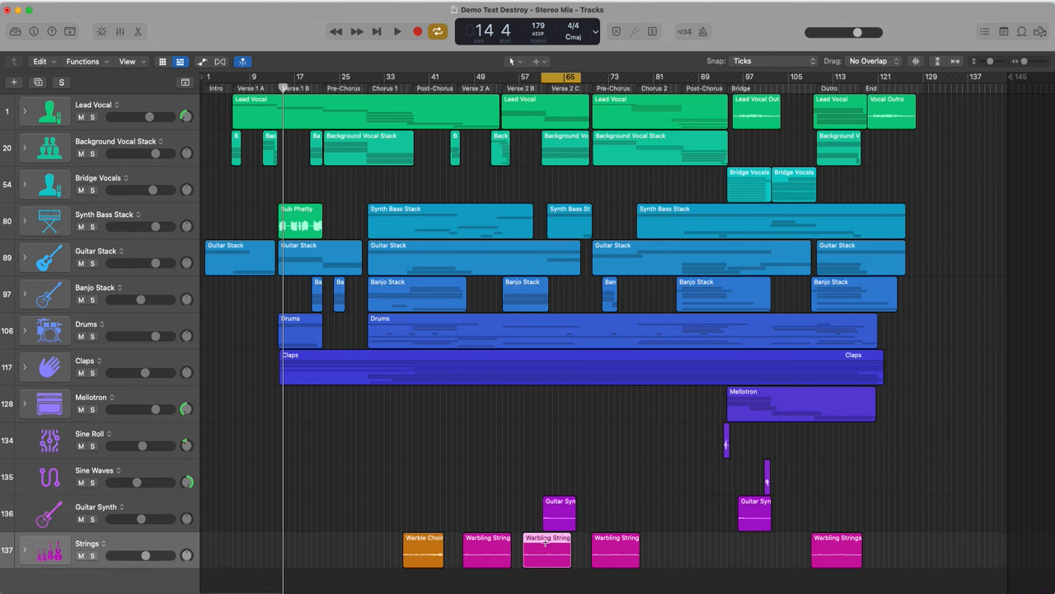
pyautogui.press('super+u')
pyautogui.press('c')
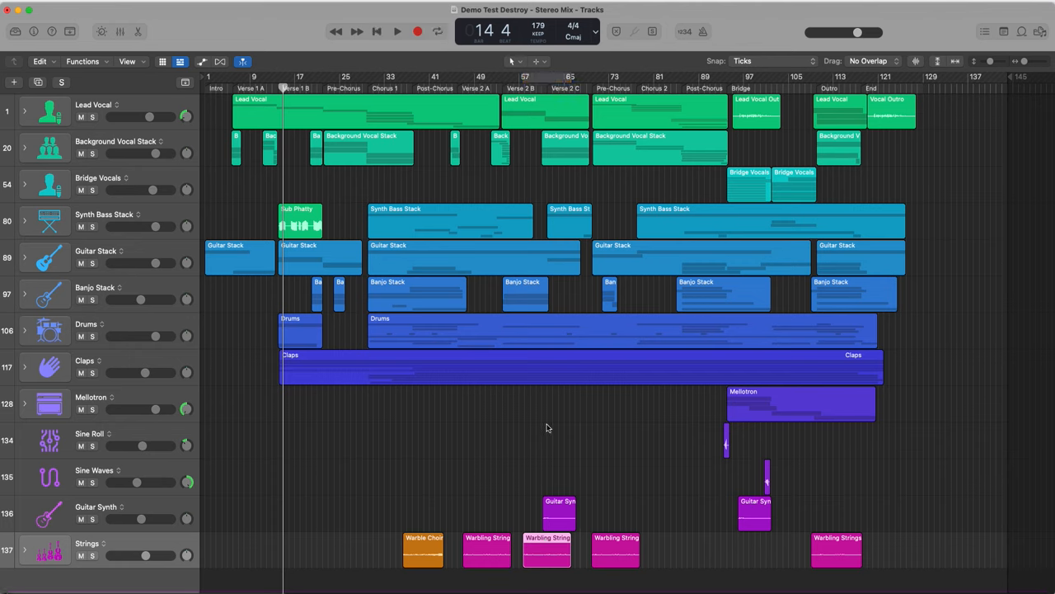
# Step: Play the project briefly from the selected Guitar Synth region in Verse 2 C and stop playback
pyautogui.click(748, 511)
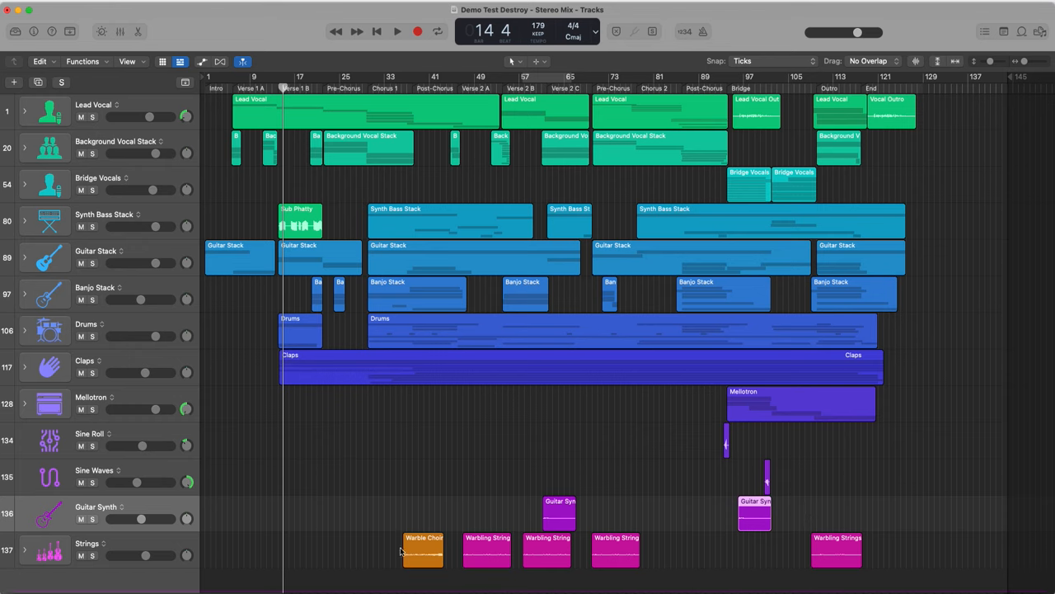
pyautogui.click(566, 518)
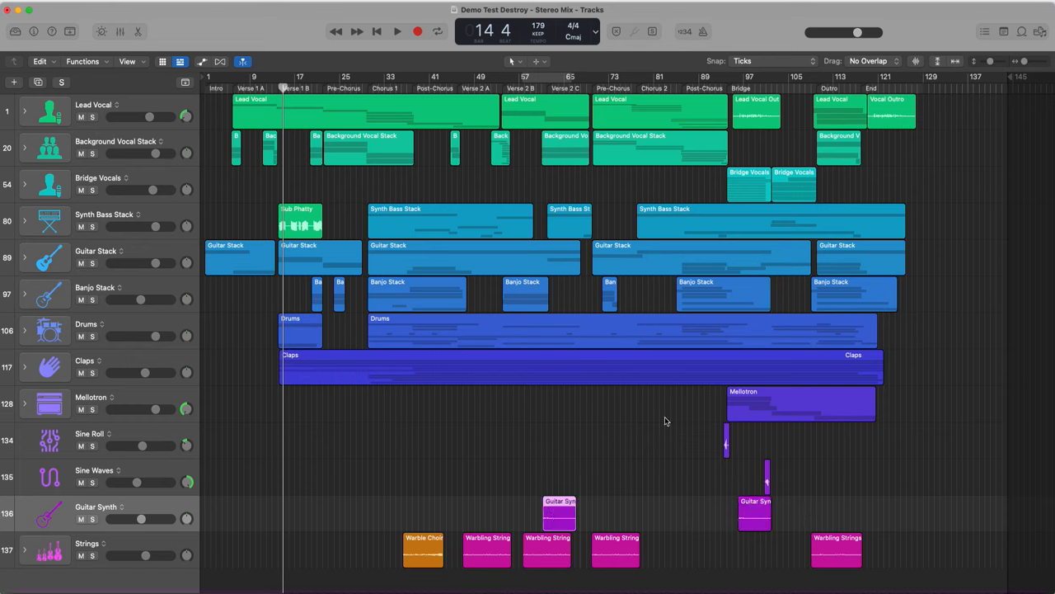
pyautogui.hotkey('shift', 'space')
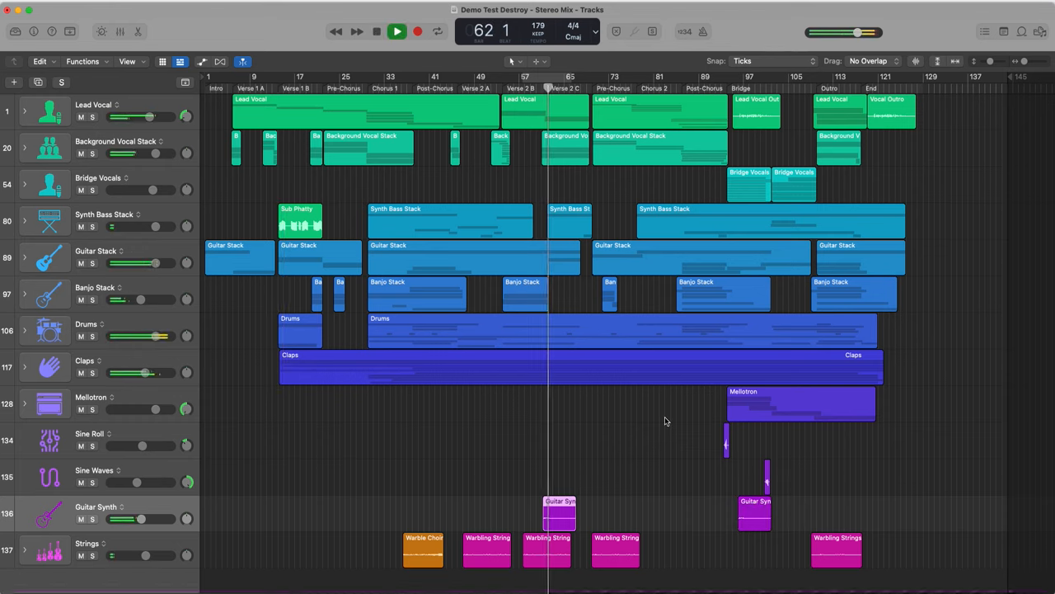
pyautogui.press('space')
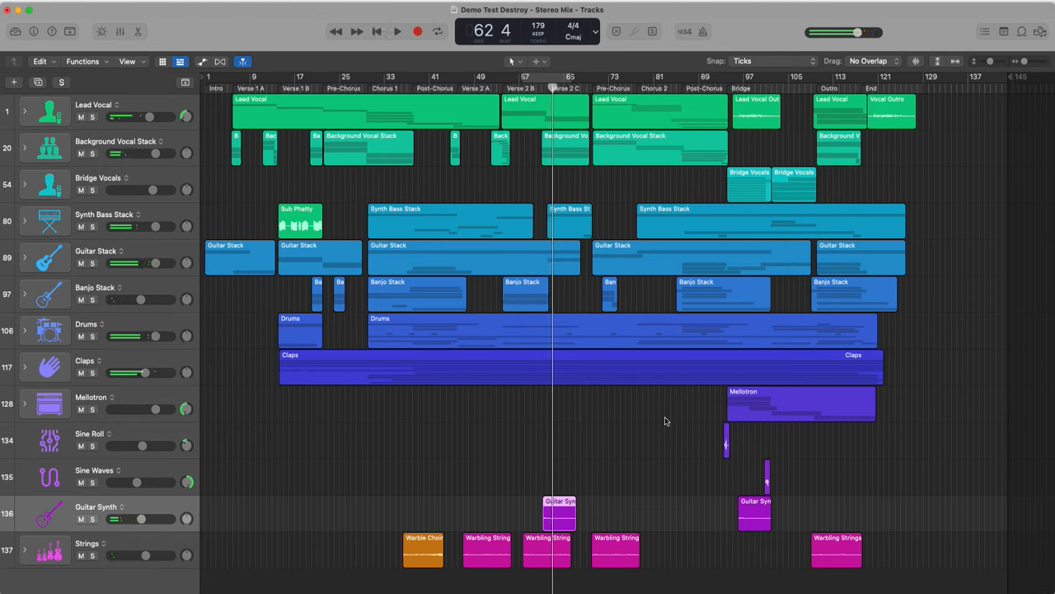
# Step: Step the playhead one bar at a time forward to bar 73 and back to bar 54
pyautogui.press('.')
pyautogui.press('.')
pyautogui.press('.')
pyautogui.press('.')
pyautogui.press('.')
pyautogui.press('.')
pyautogui.press('.')
pyautogui.press('.')
pyautogui.press('.')
pyautogui.press('.')
pyautogui.press('.')
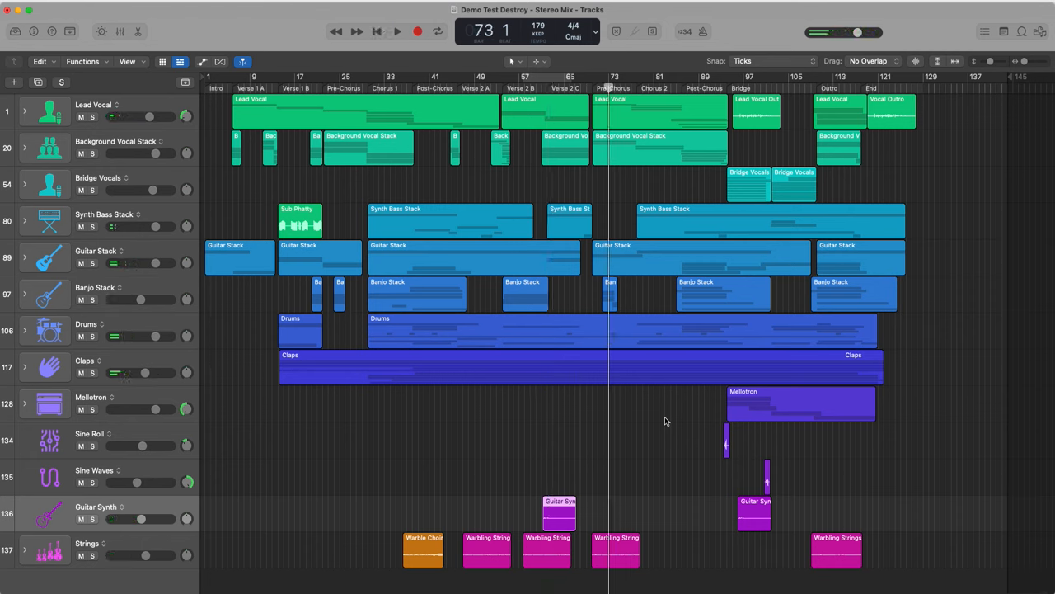
pyautogui.press(',')
pyautogui.press(',')
pyautogui.press(',')
pyautogui.press(',')
pyautogui.press(',')
pyautogui.press(',')
pyautogui.press(',')
pyautogui.press(',')
pyautogui.press(',')
pyautogui.press(',')
pyautogui.press(',')
pyautogui.press(',')
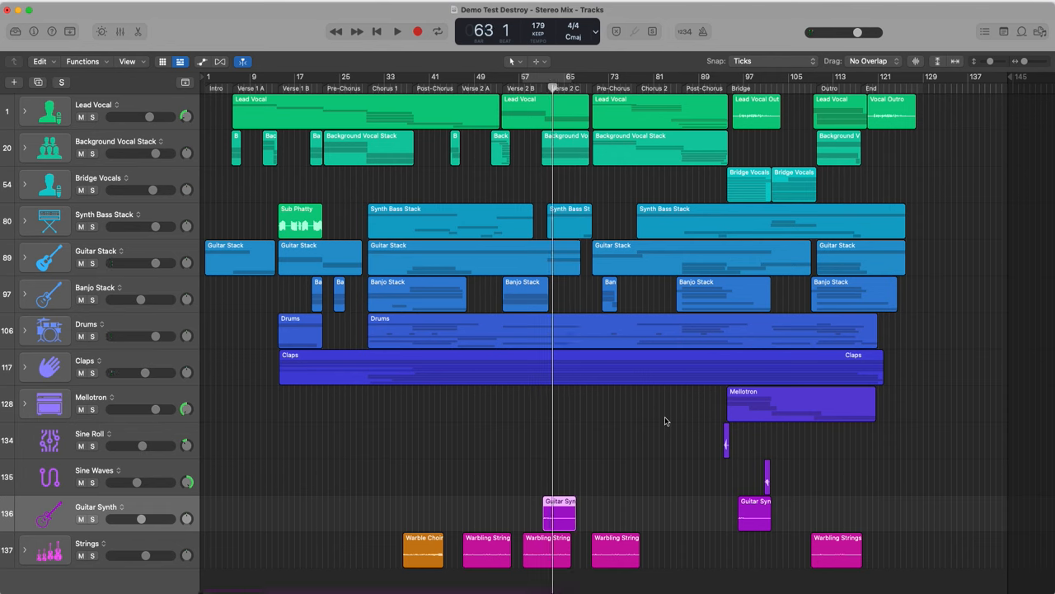
pyautogui.press(',')
pyautogui.press(',')
pyautogui.press(',')
pyautogui.press(',')
pyautogui.press(',')
pyautogui.press(',')
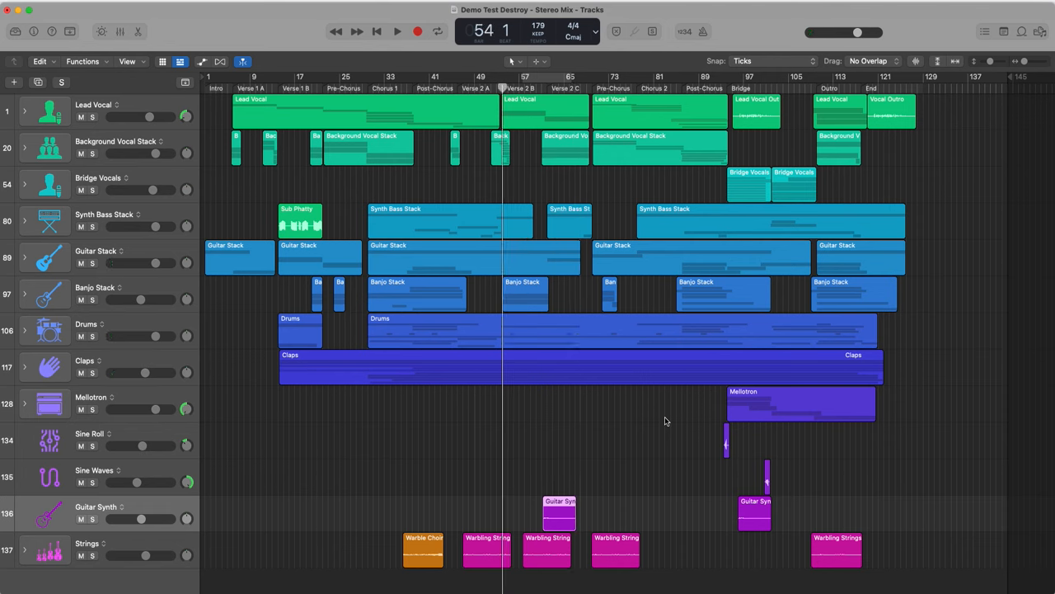
# Step: Jump the playhead in larger, multi-bar steps forward to bar 86 and back to bar 30
pyautogui.hotkey('shift', '.')
pyautogui.hotkey('shift', '.')
pyautogui.hotkey('shift', '.')
pyautogui.hotkey('shift', '.')
pyautogui.hotkey('shift', '.')
pyautogui.hotkey('shift', '.')
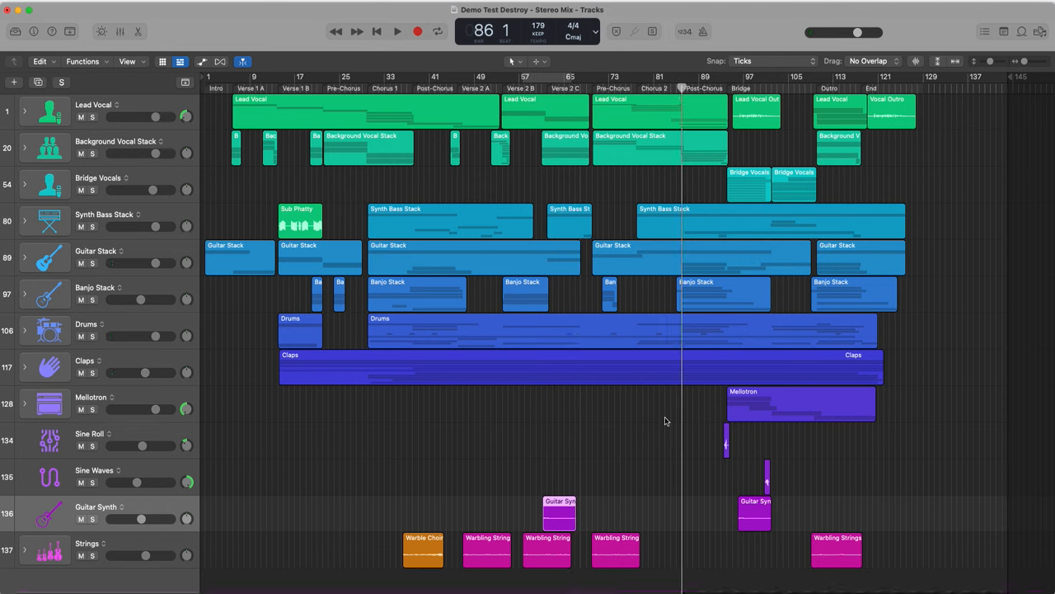
pyautogui.hotkey('shift', ',')
pyautogui.hotkey('shift', ',')
pyautogui.hotkey('shift', ',')
pyautogui.hotkey('shift', ',')
pyautogui.hotkey('shift', ',')
pyautogui.hotkey('shift', ',')
pyautogui.hotkey('shift', ',')
pyautogui.hotkey('shift', ',')
pyautogui.hotkey('shift', ',')
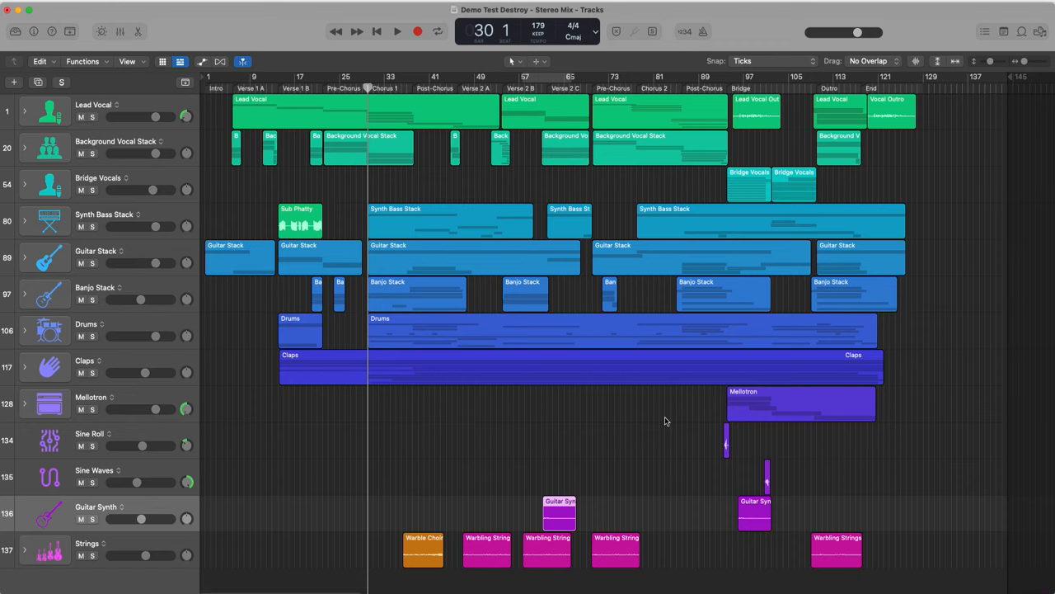
# Step: Recolor the Claps region light blue and the long Drums region green with the color palette, and close the palette
pyautogui.click(648, 447)
pyautogui.hotkey('alt', 'c')
pyautogui.click(442, 361)
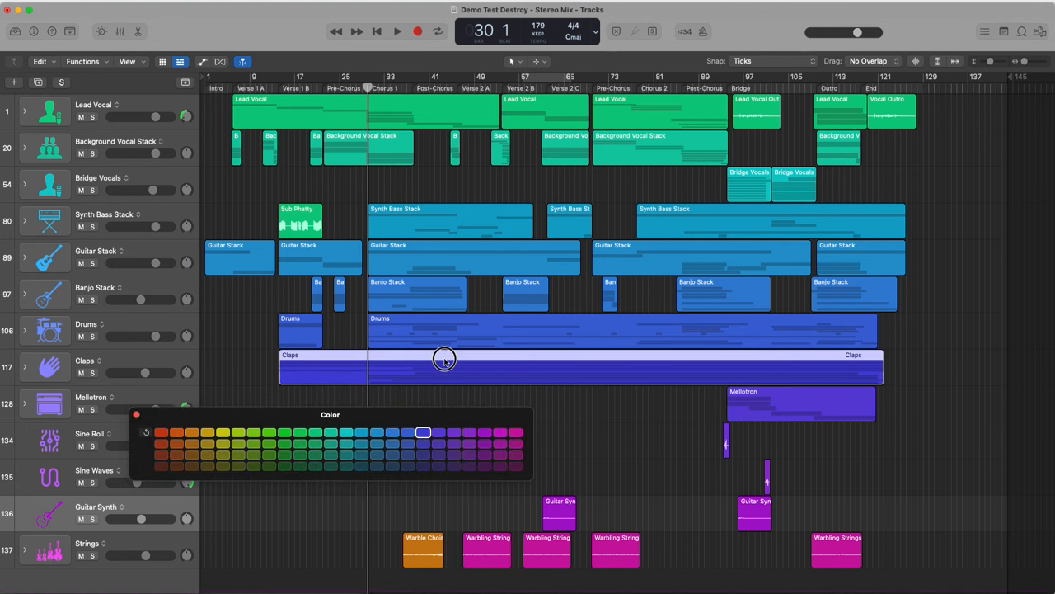
pyautogui.click(377, 432)
pyautogui.click(395, 328)
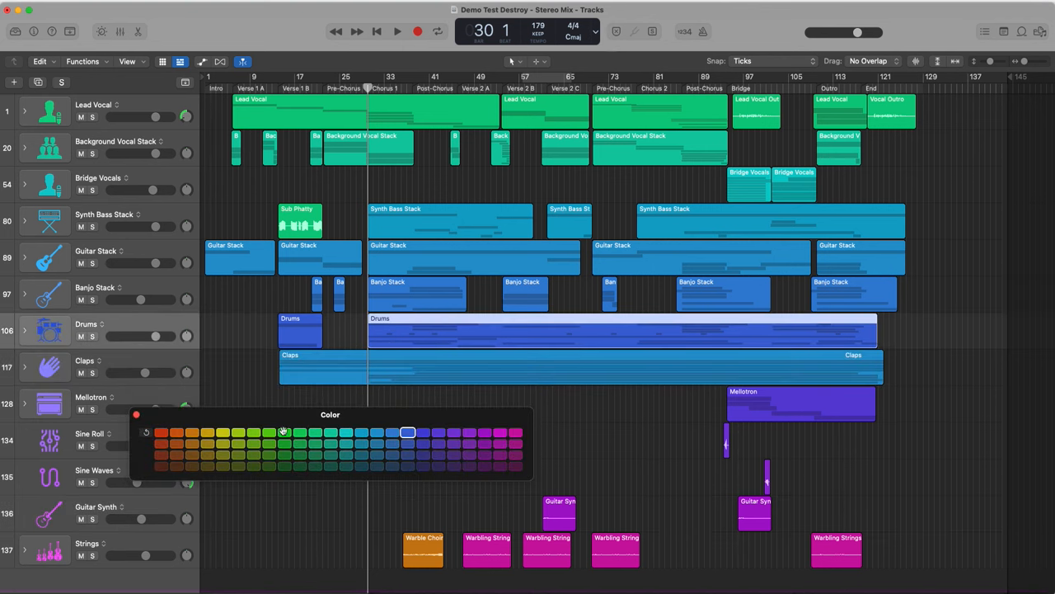
pyautogui.click(298, 432)
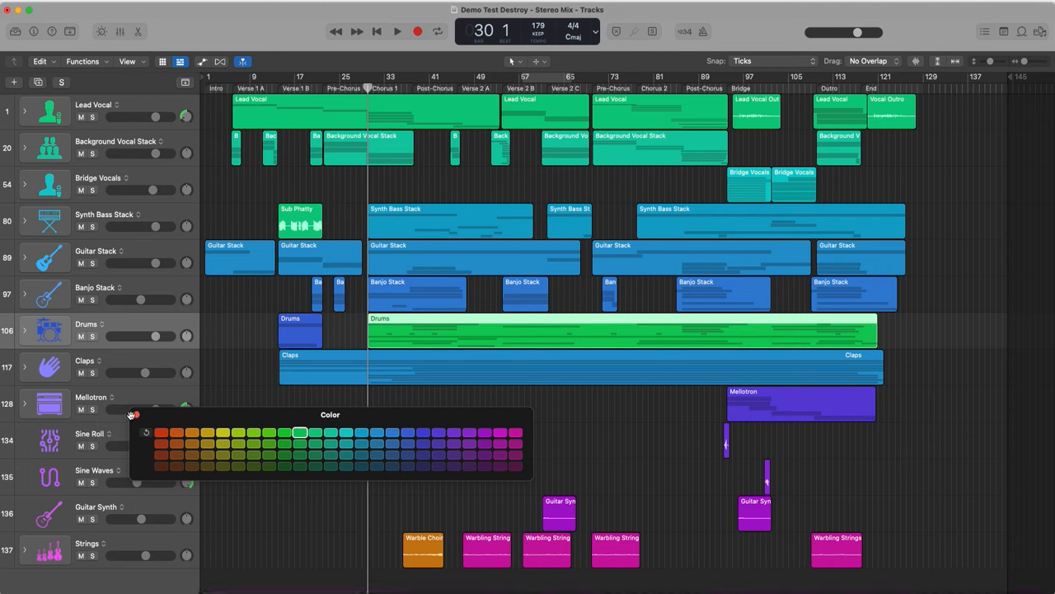
pyautogui.click(137, 414)
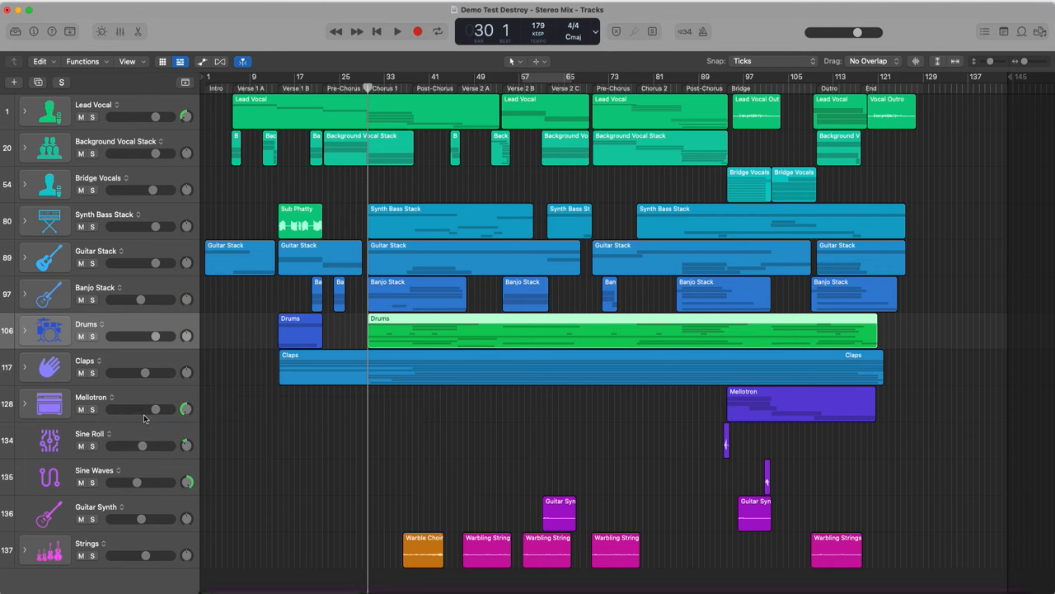
# Step: Check the list of available tools and dismiss it without choosing one
pyautogui.press('t')
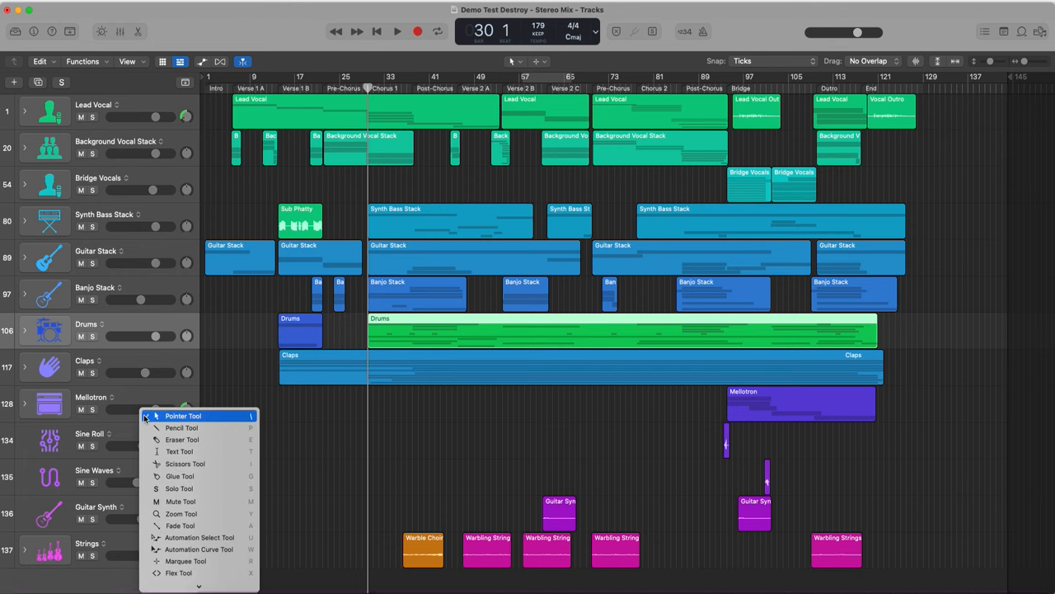
pyautogui.press('Escape')
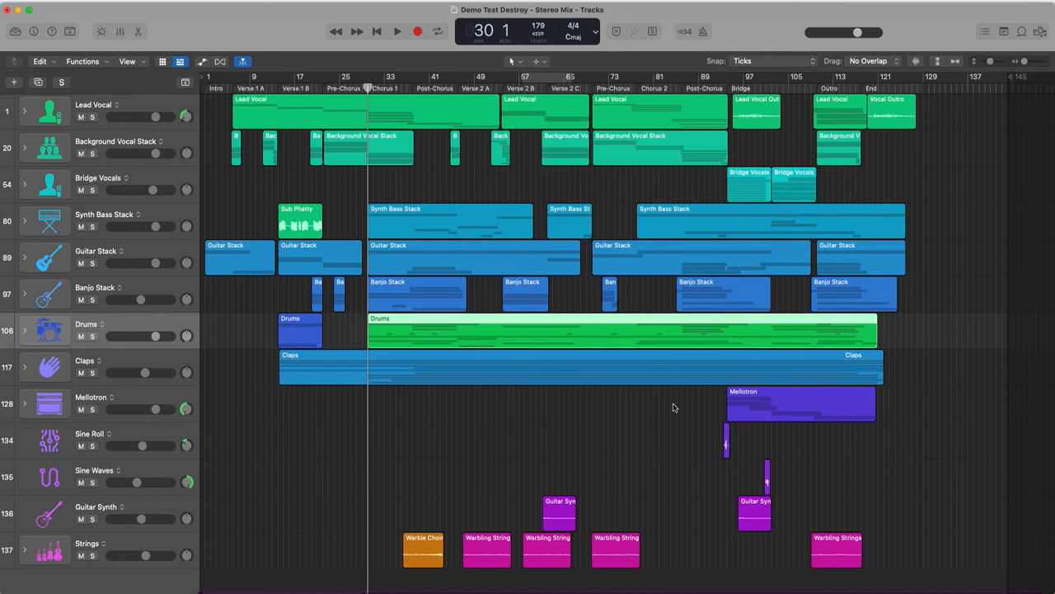
# Step: Select all regions and deselect them, zoom to a selection of Guitar Synth and Strings regions, and return to the full arrangement with nothing selected
pyautogui.click(664, 429)
pyautogui.press('super+a')
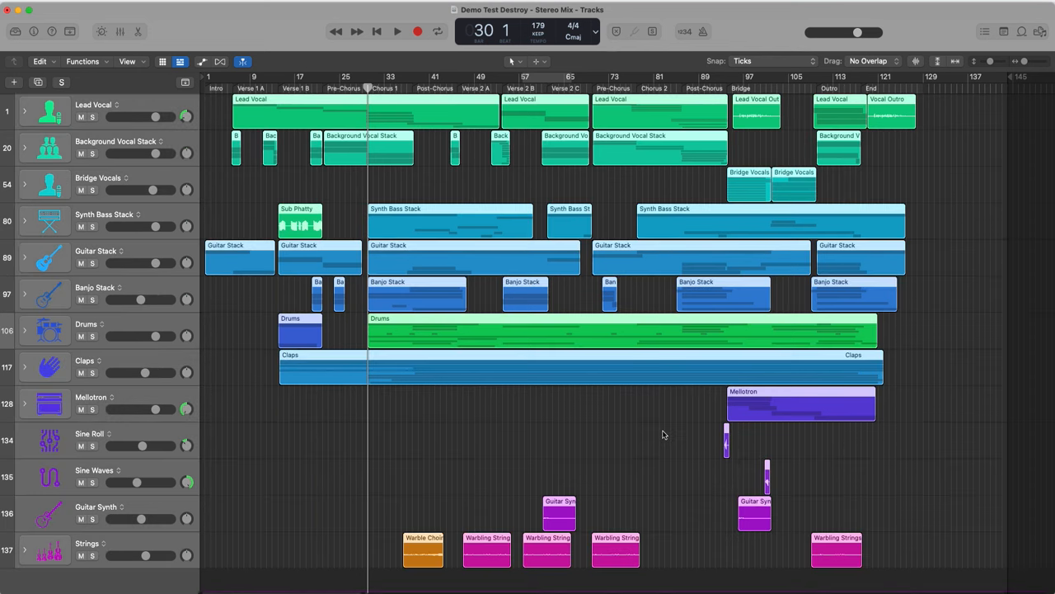
pyautogui.click(662, 435)
pyautogui.moveTo(352, 472); pyautogui.dragTo(671, 569)
pyautogui.press('z')
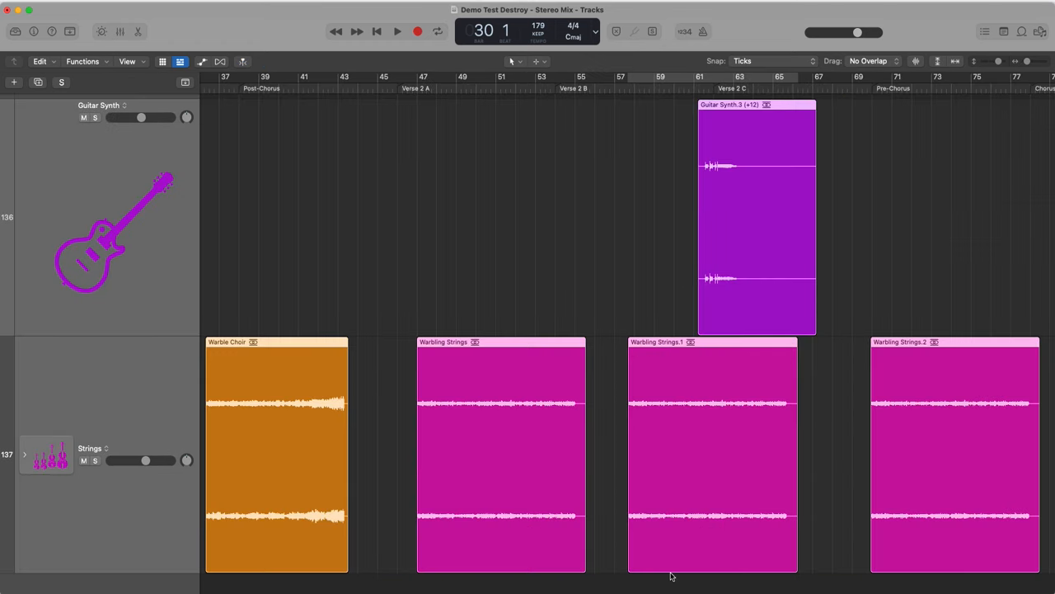
pyautogui.press('z')
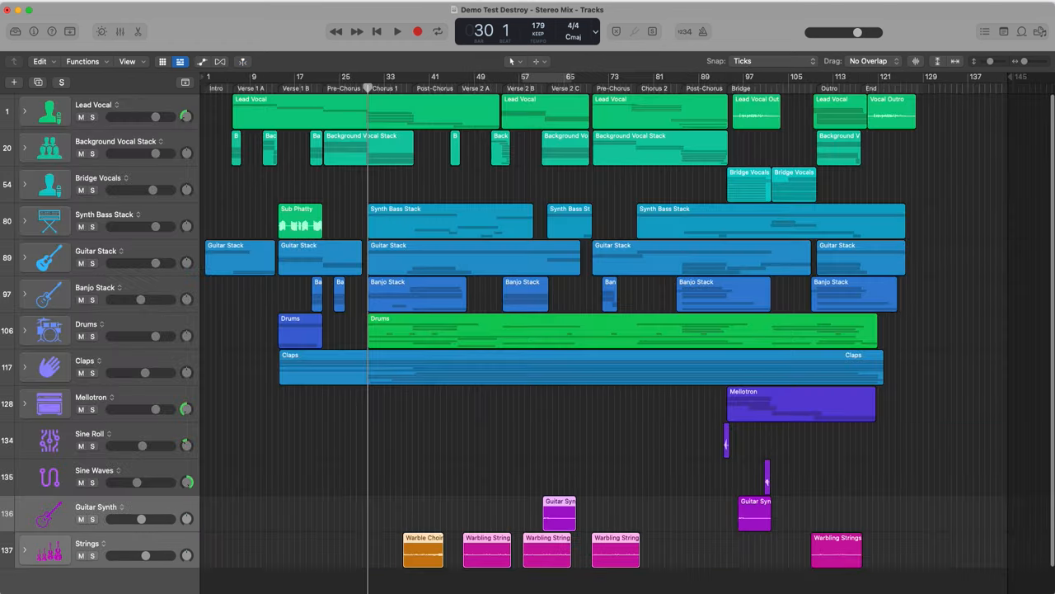
pyautogui.click(582, 429)
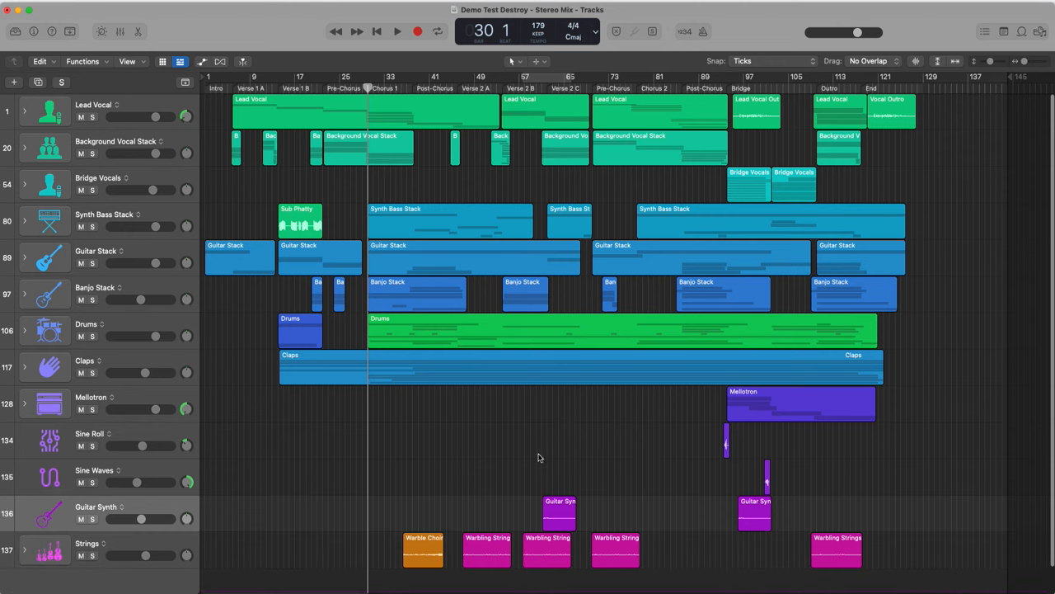
# Step: Select the Sine Waves region and the Guitar Synth region near bar 100, zoom to fit them, and return to the full arrangement
pyautogui.moveTo(643, 459); pyautogui.dragTo(788, 546)
pyautogui.press('z')
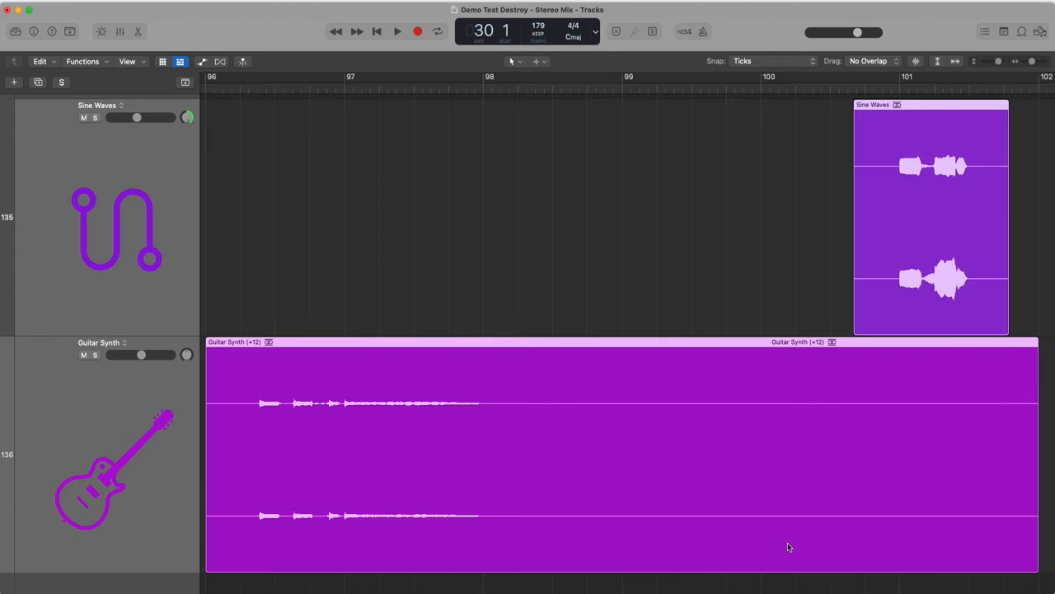
pyautogui.press('z')
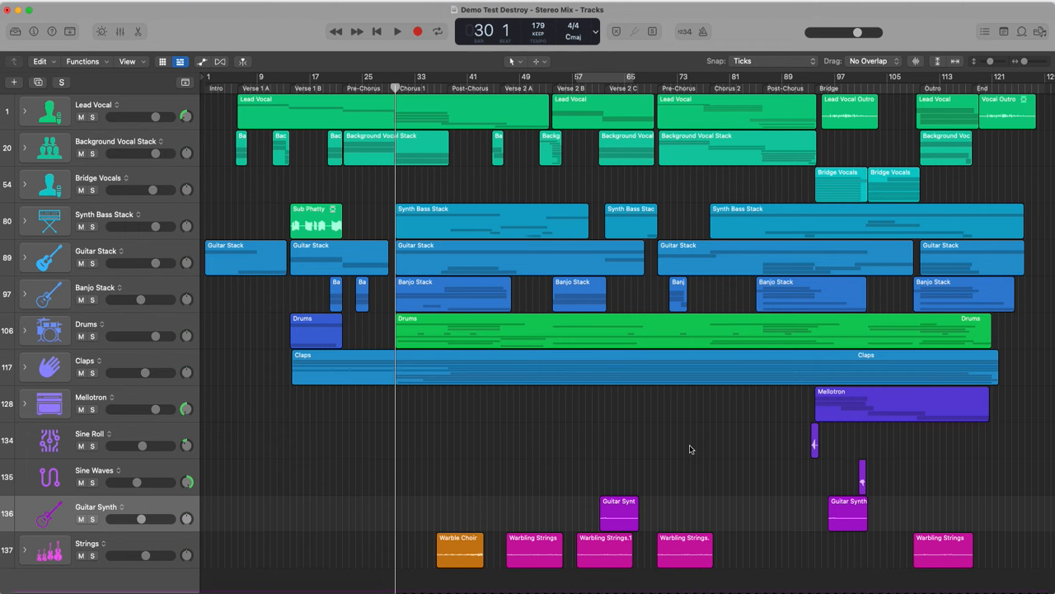
# Step: Zoom progressively into the Guitar Synth region around bar 61 by framing it with the Zoom tool, and step the zoom back out
pyautogui.moveTo(532, 397); pyautogui.dragTo(729, 574)
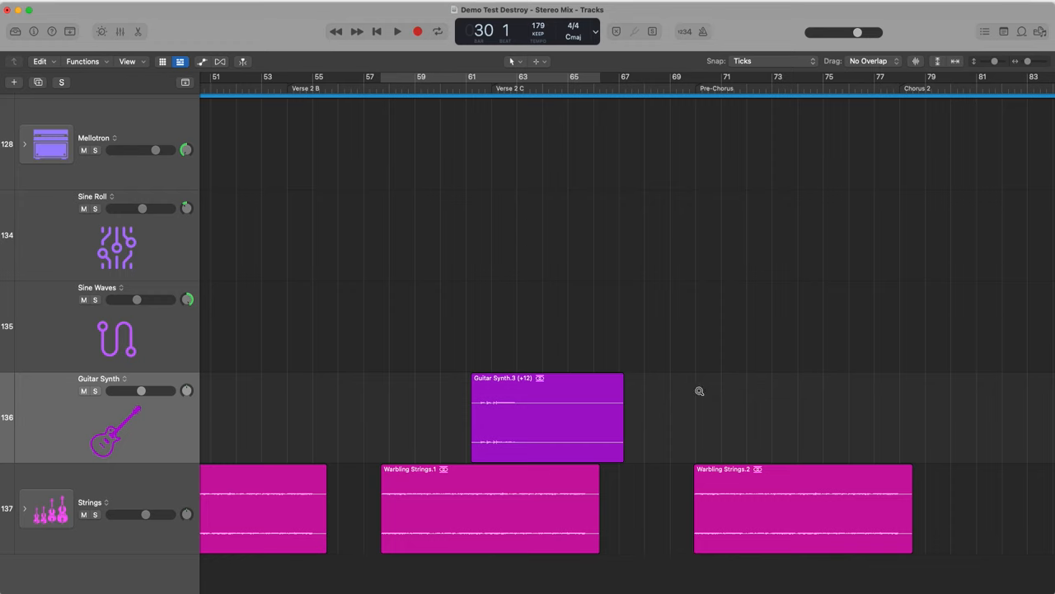
pyautogui.moveTo(451, 350); pyautogui.dragTo(662, 534)
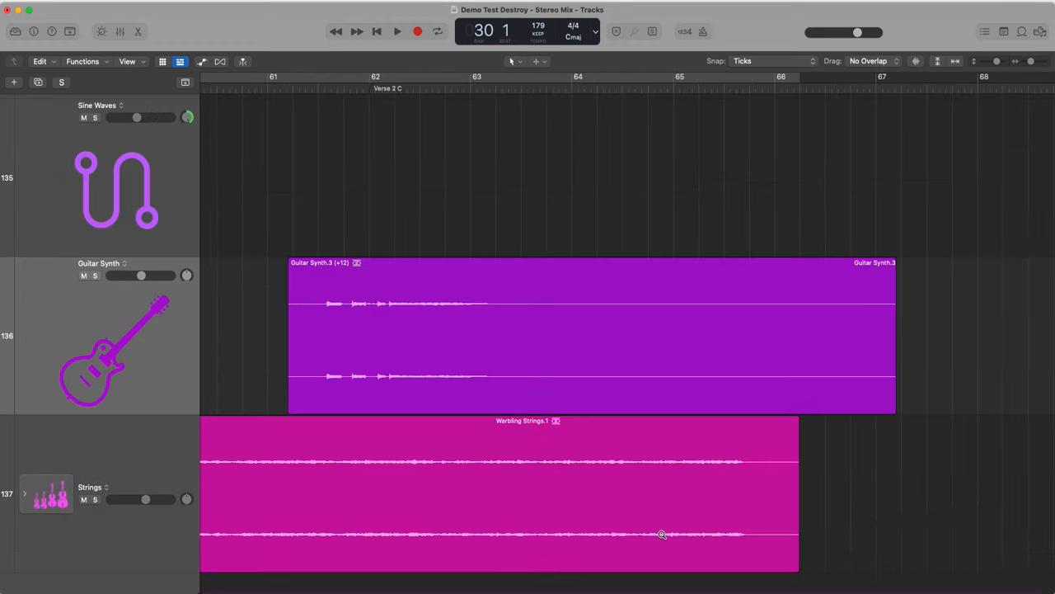
pyautogui.moveTo(256, 237); pyautogui.dragTo(688, 542)
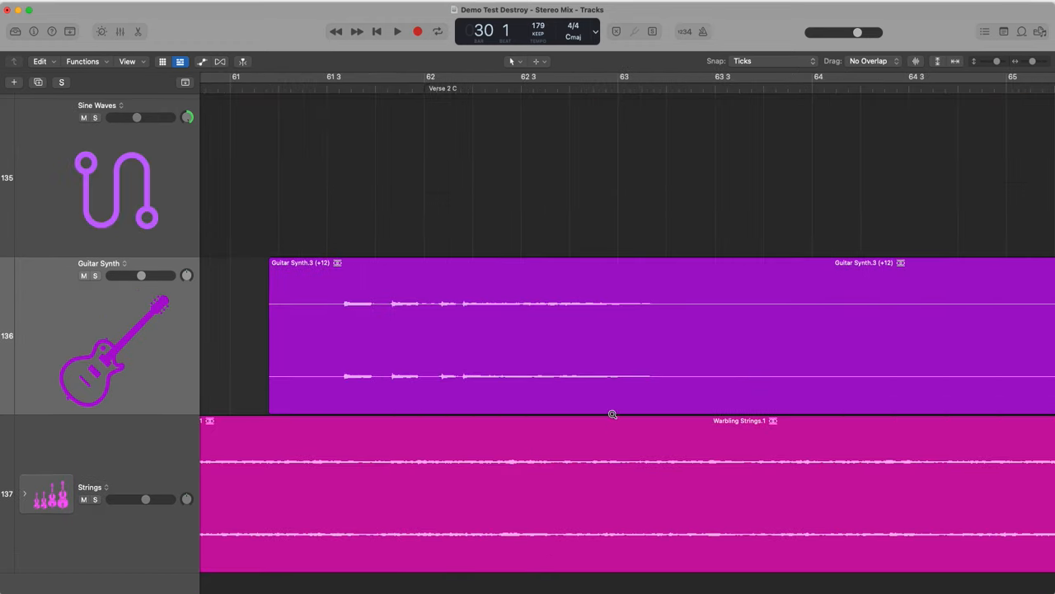
pyautogui.click(611, 414)
pyautogui.click(611, 413)
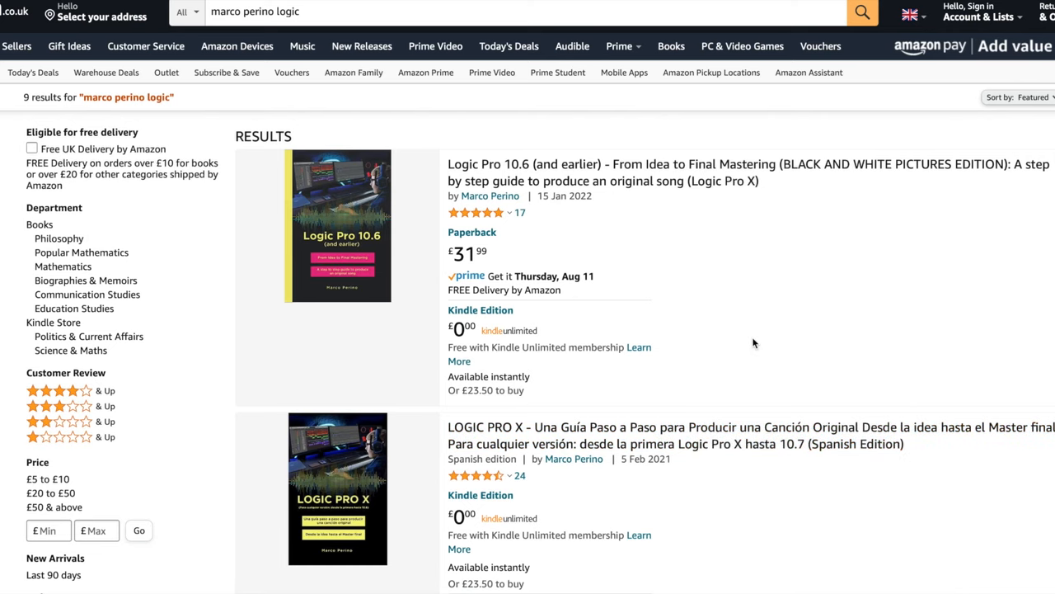
# Step: Switch to the Amazon search results for Logic Pro books and look through the listed titles and language editions
pyautogui.scroll(-2, 753, 343)
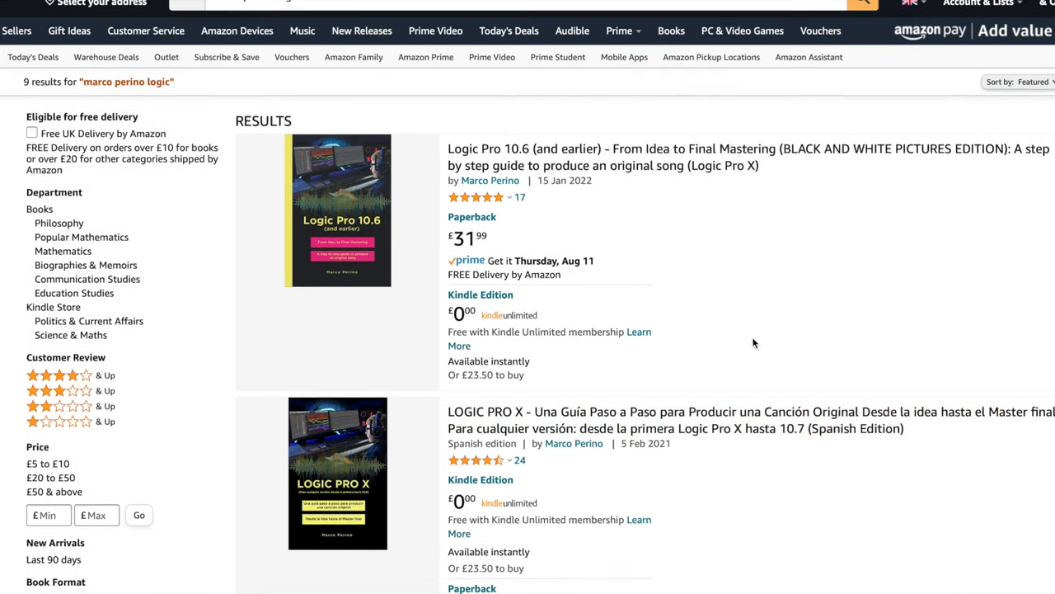
pyautogui.scroll(-3, 753, 343)
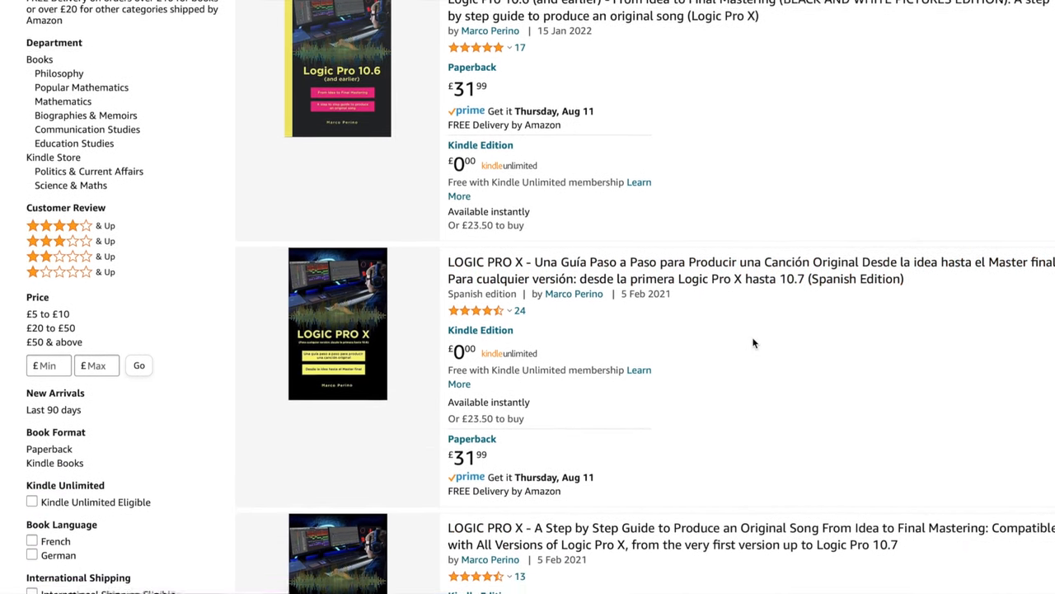
pyautogui.scroll(-2, 753, 343)
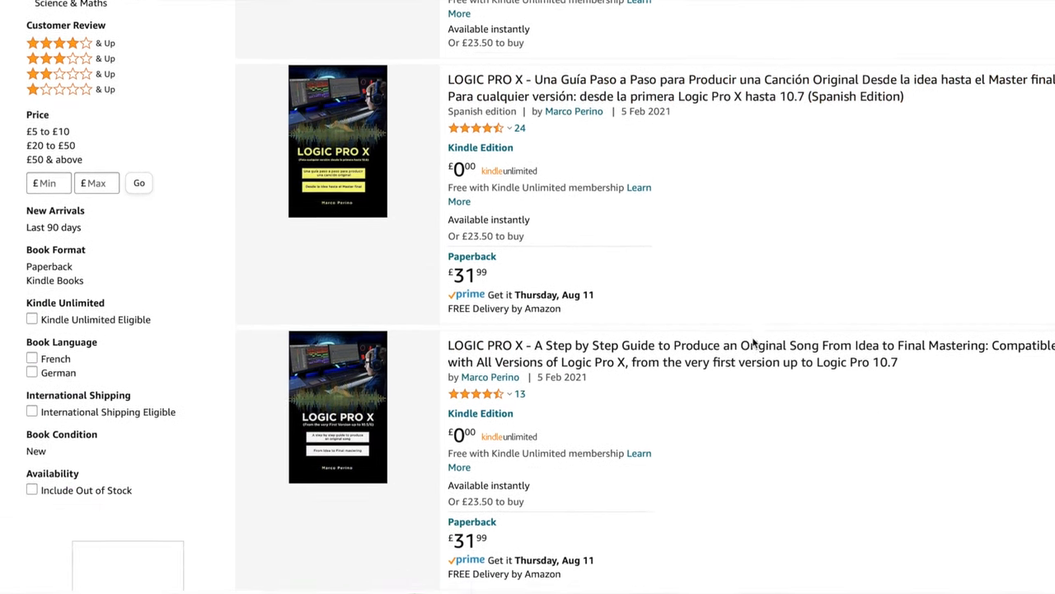
pyautogui.scroll(-3, 753, 343)
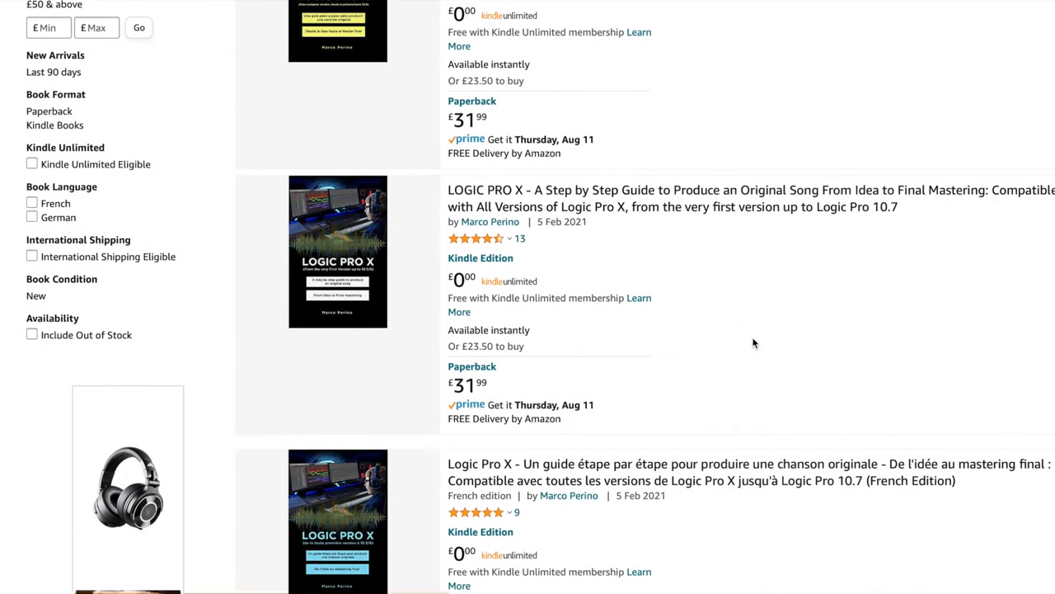
pyautogui.scroll(-3, 753, 343)
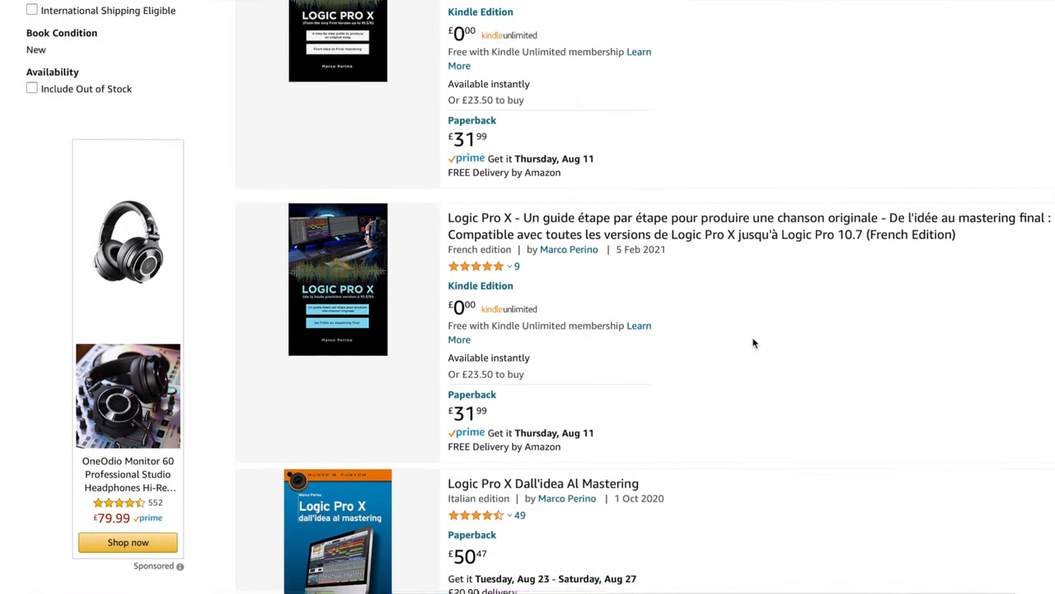
pyautogui.scroll(-2, 753, 343)
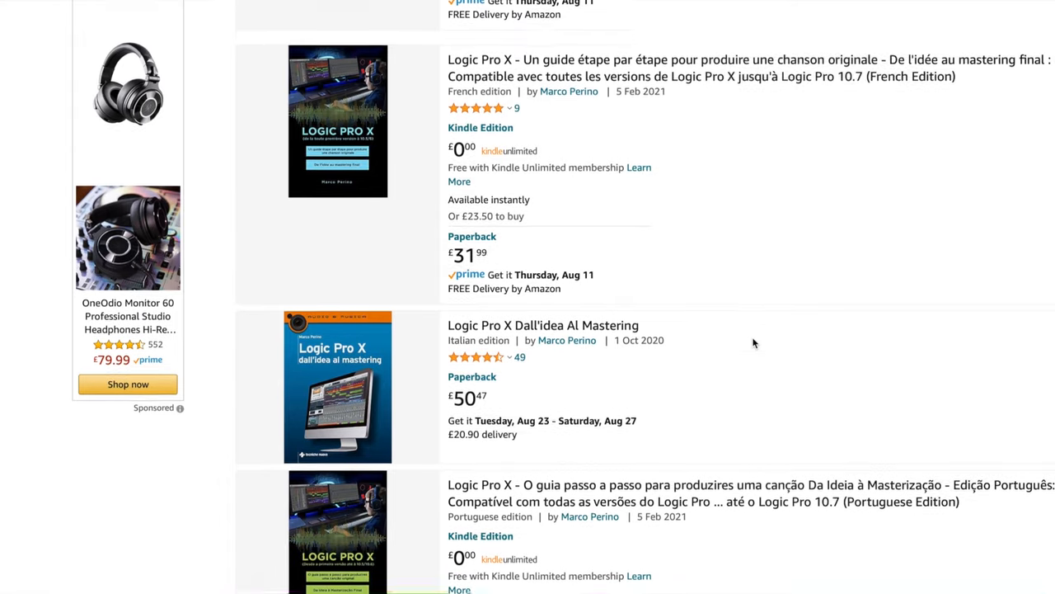
pyautogui.scroll(-1, 753, 343)
pyautogui.scroll(-2, 753, 343)
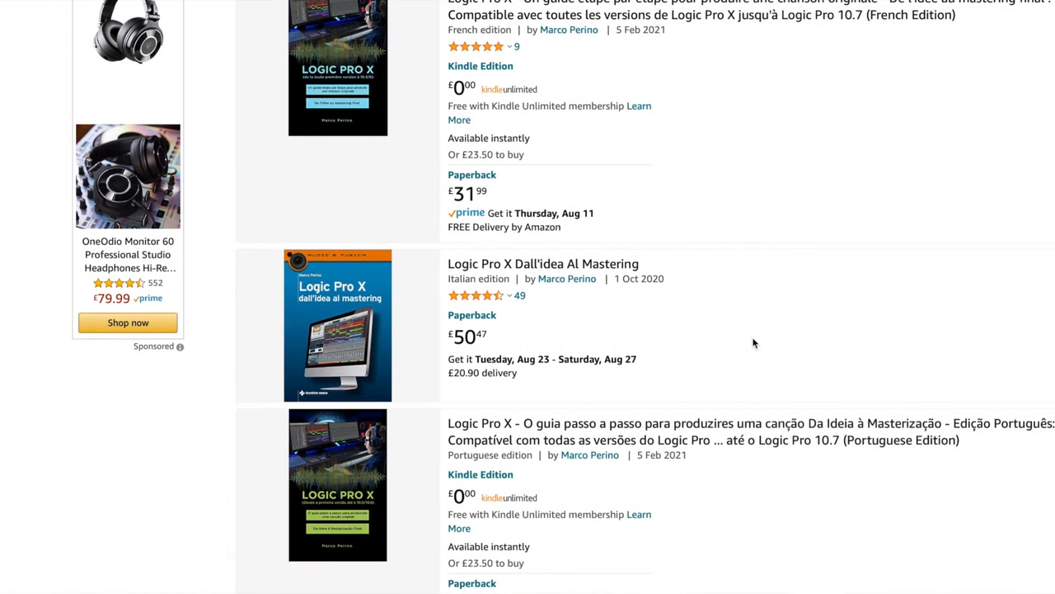
pyautogui.scroll(-1, 753, 344)
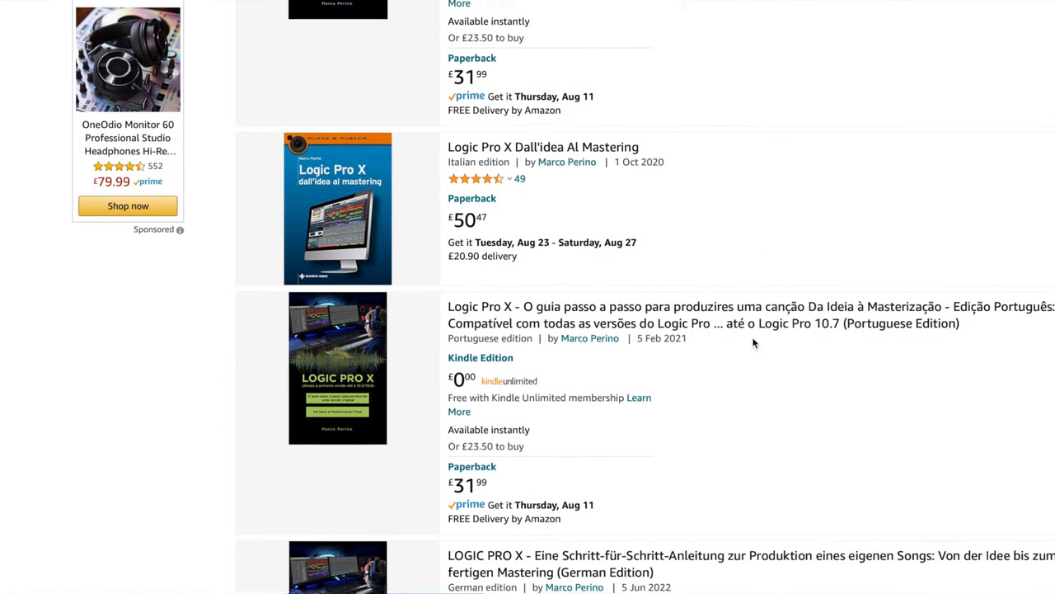